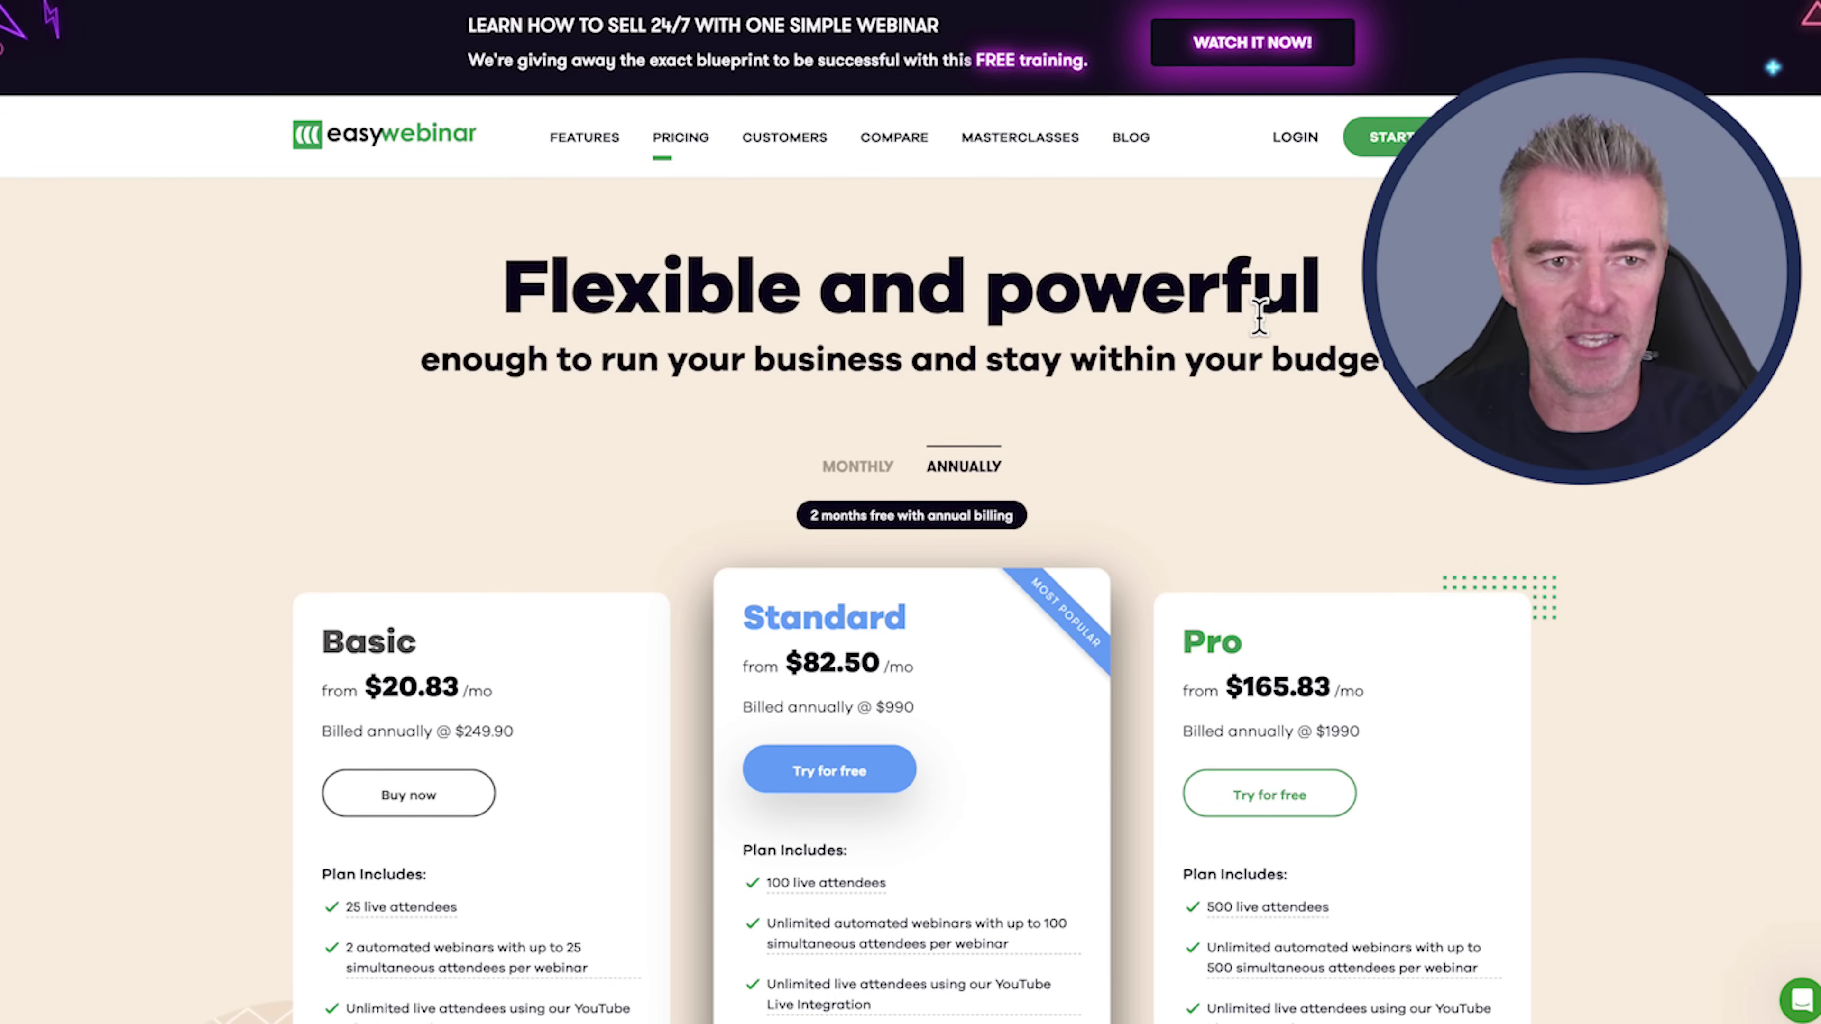
Step: Review the annually billed EasyWebinar plans and highlight the Standard plan's yearly price
{"action": "scroll", "coordinate": [735, 430], "scroll_direction": "down", "scroll_amount": 1}
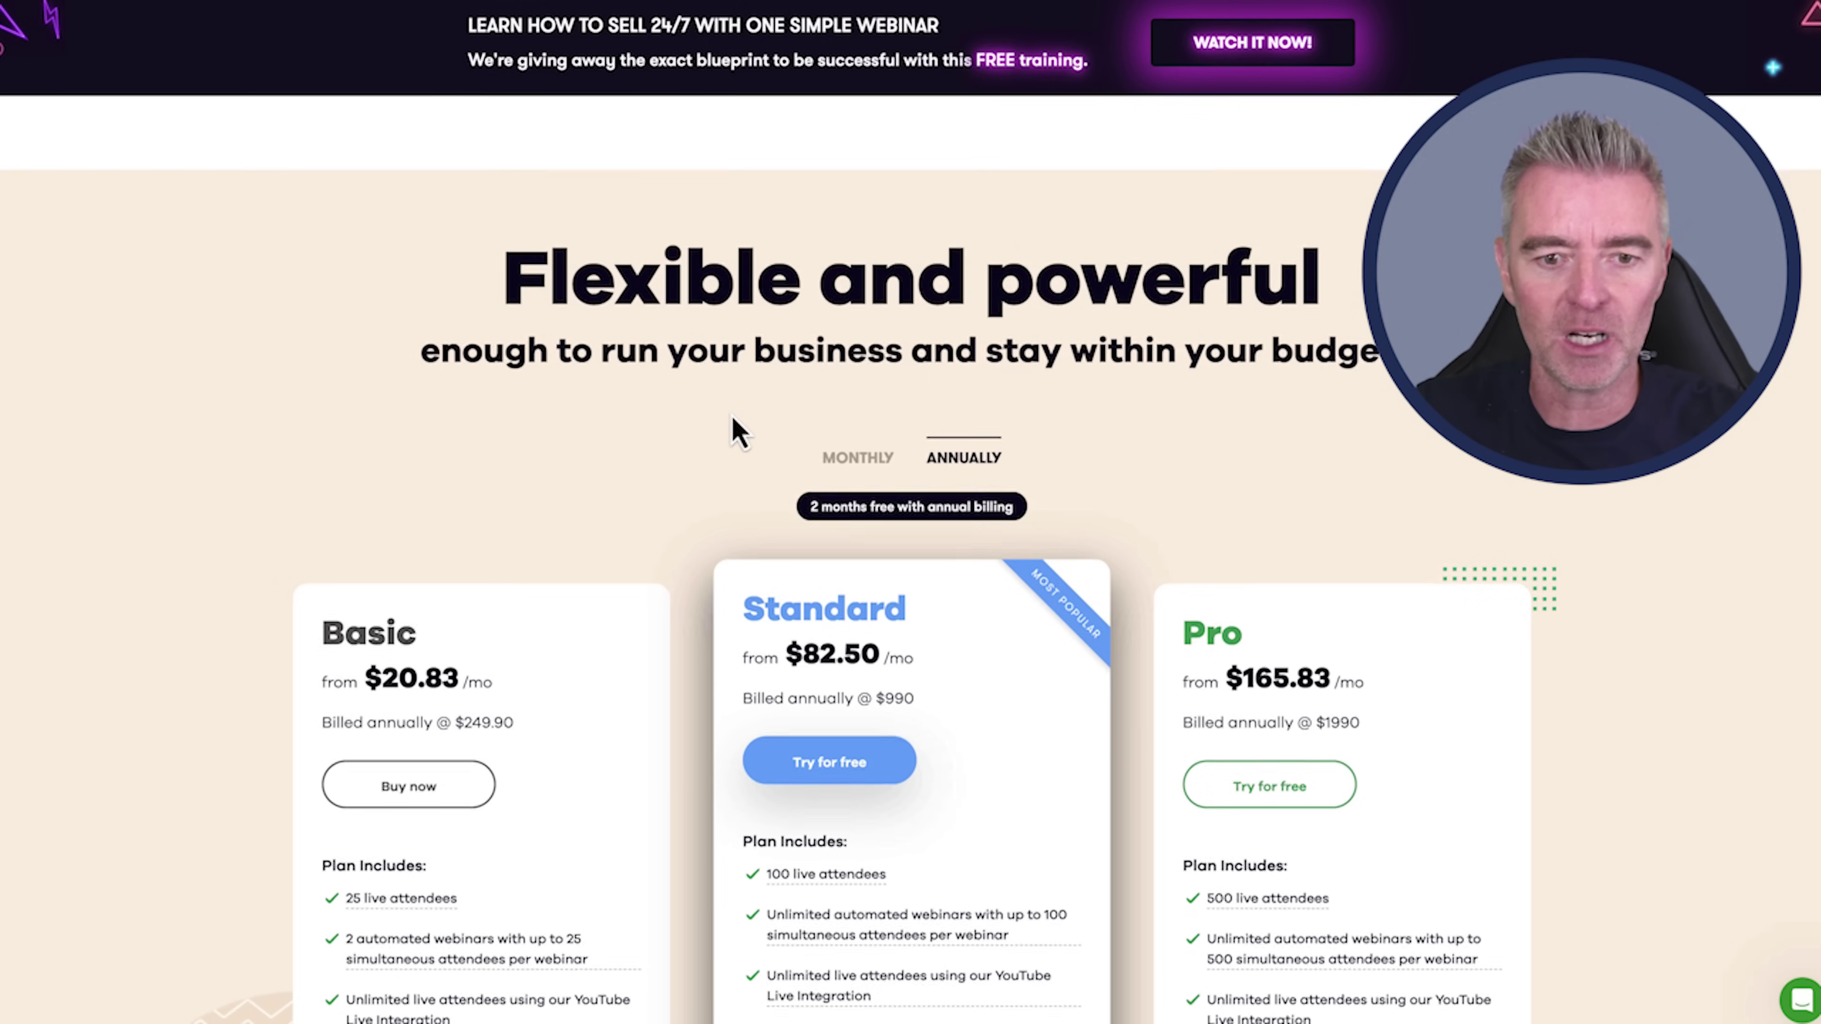
{"action": "scroll", "coordinate": [735, 430], "scroll_direction": "down", "scroll_amount": 2}
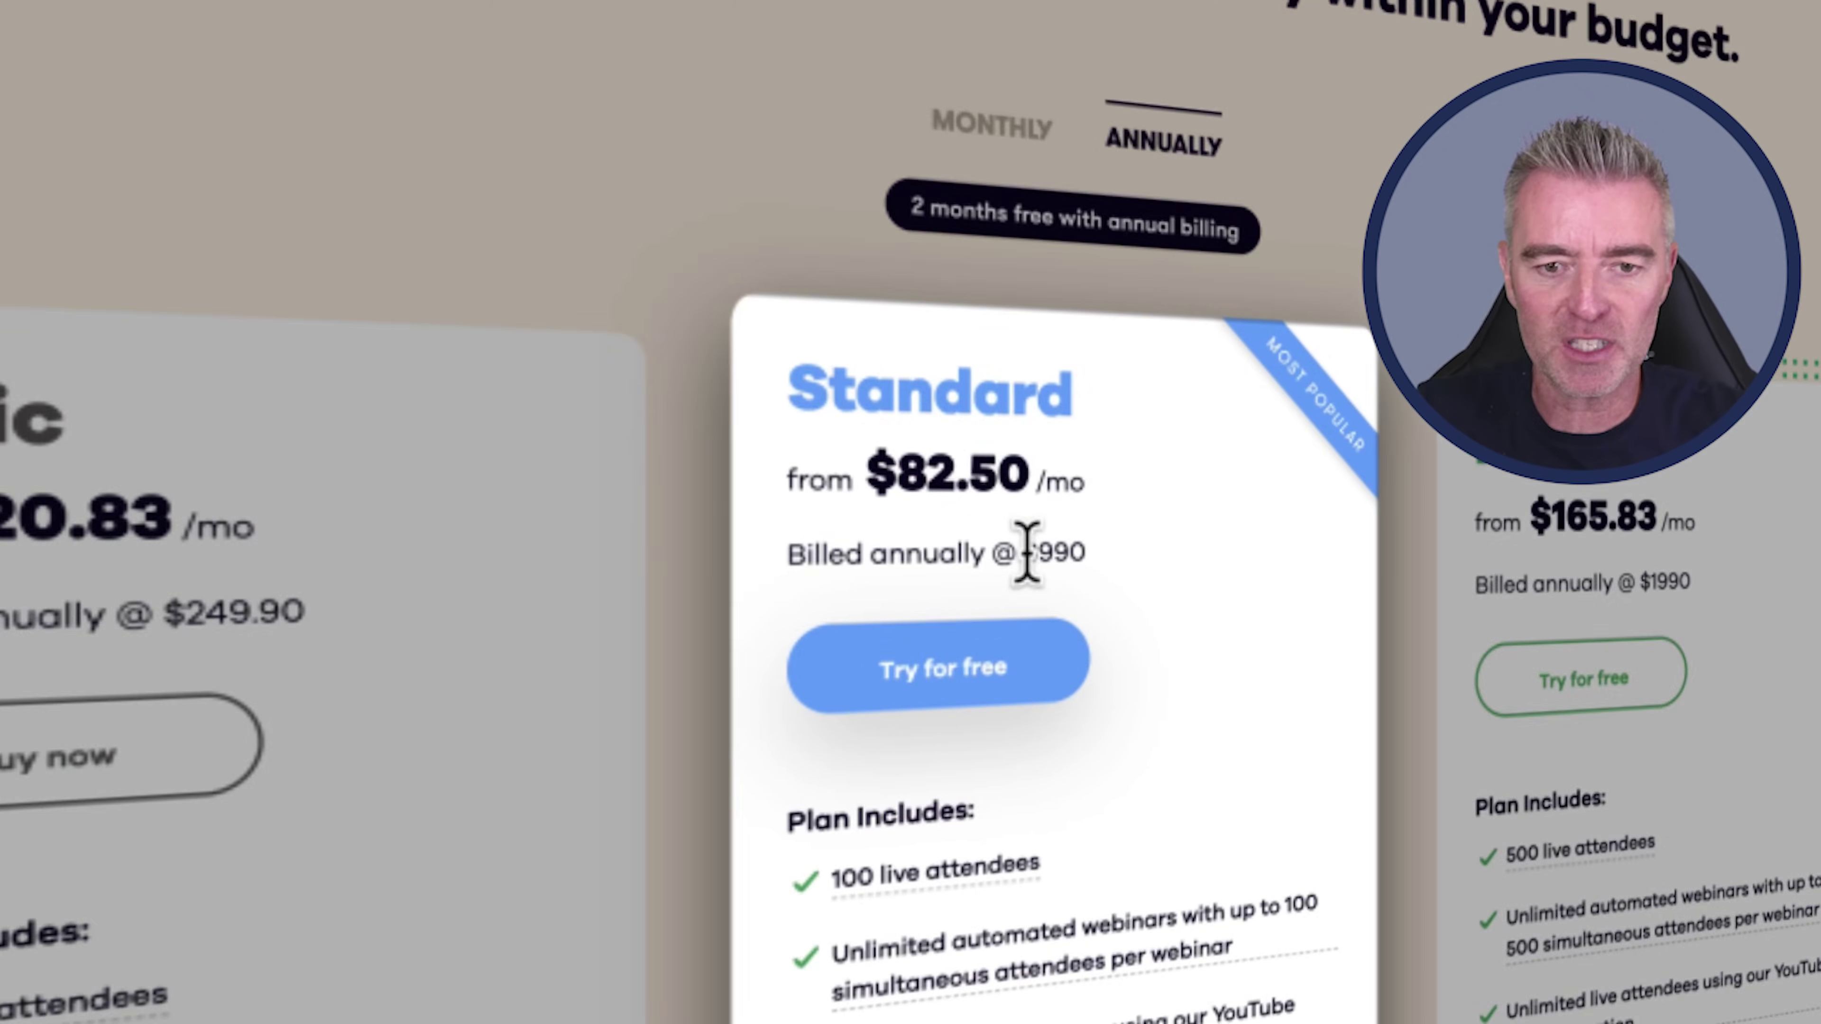
{"action": "left_click_drag", "start_coordinate": [1023, 552], "coordinate": [1086, 554]}
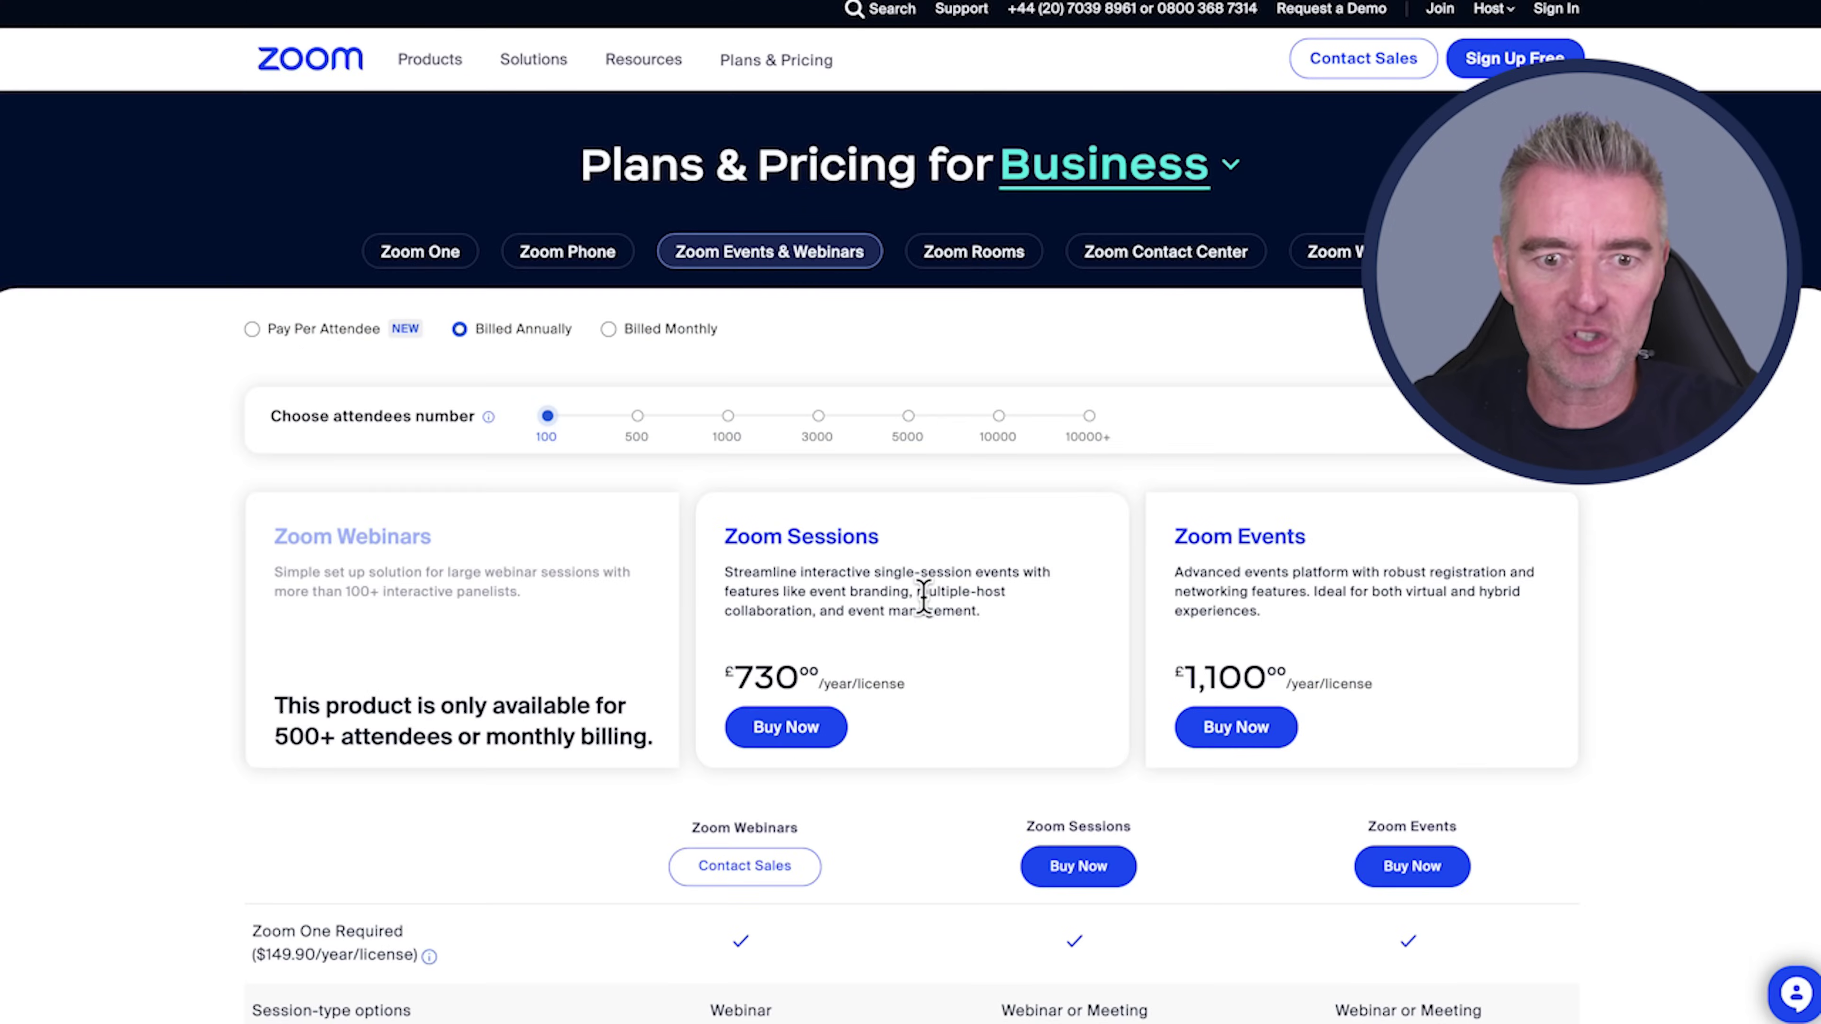
Step: Compare the Zoom Events & Webinars plans for 100 attendees and highlight the Zoom Sessions yearly license price
{"action": "scroll", "coordinate": [925, 599], "scroll_direction": "down", "scroll_amount": 5}
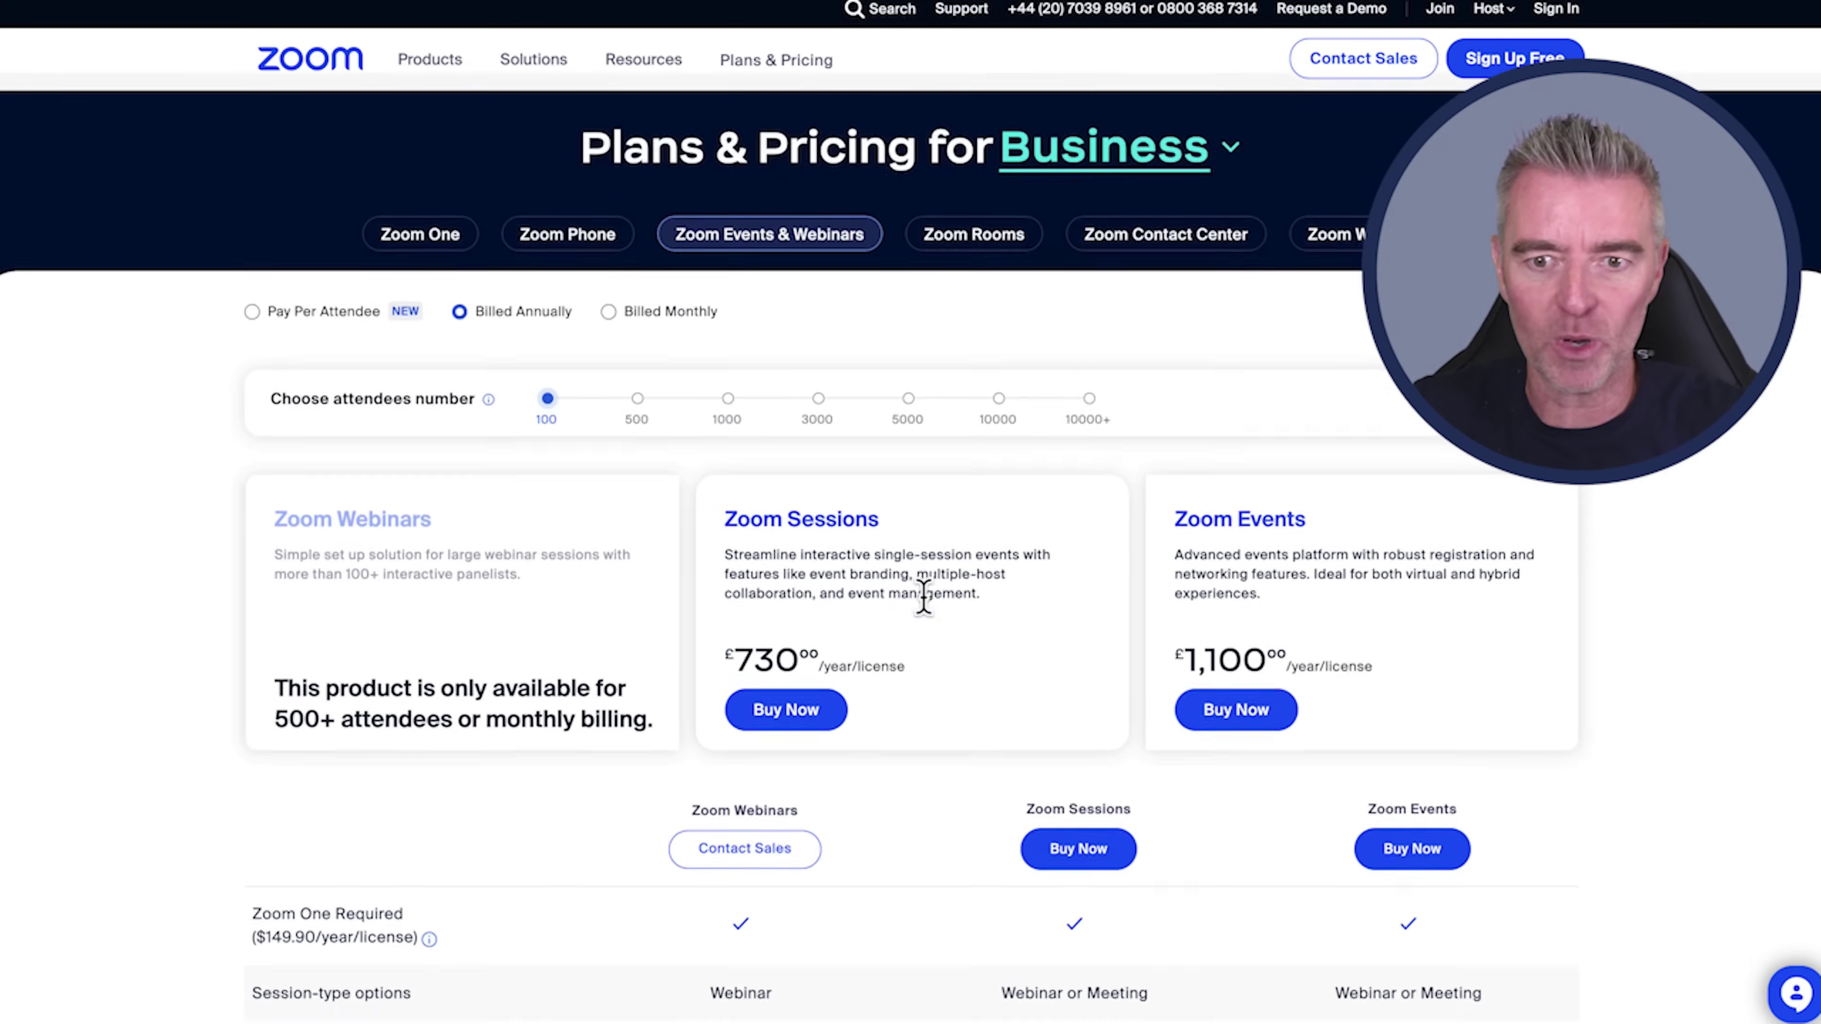
{"action": "scroll", "coordinate": [1050, 658], "scroll_direction": "down", "scroll_amount": 2}
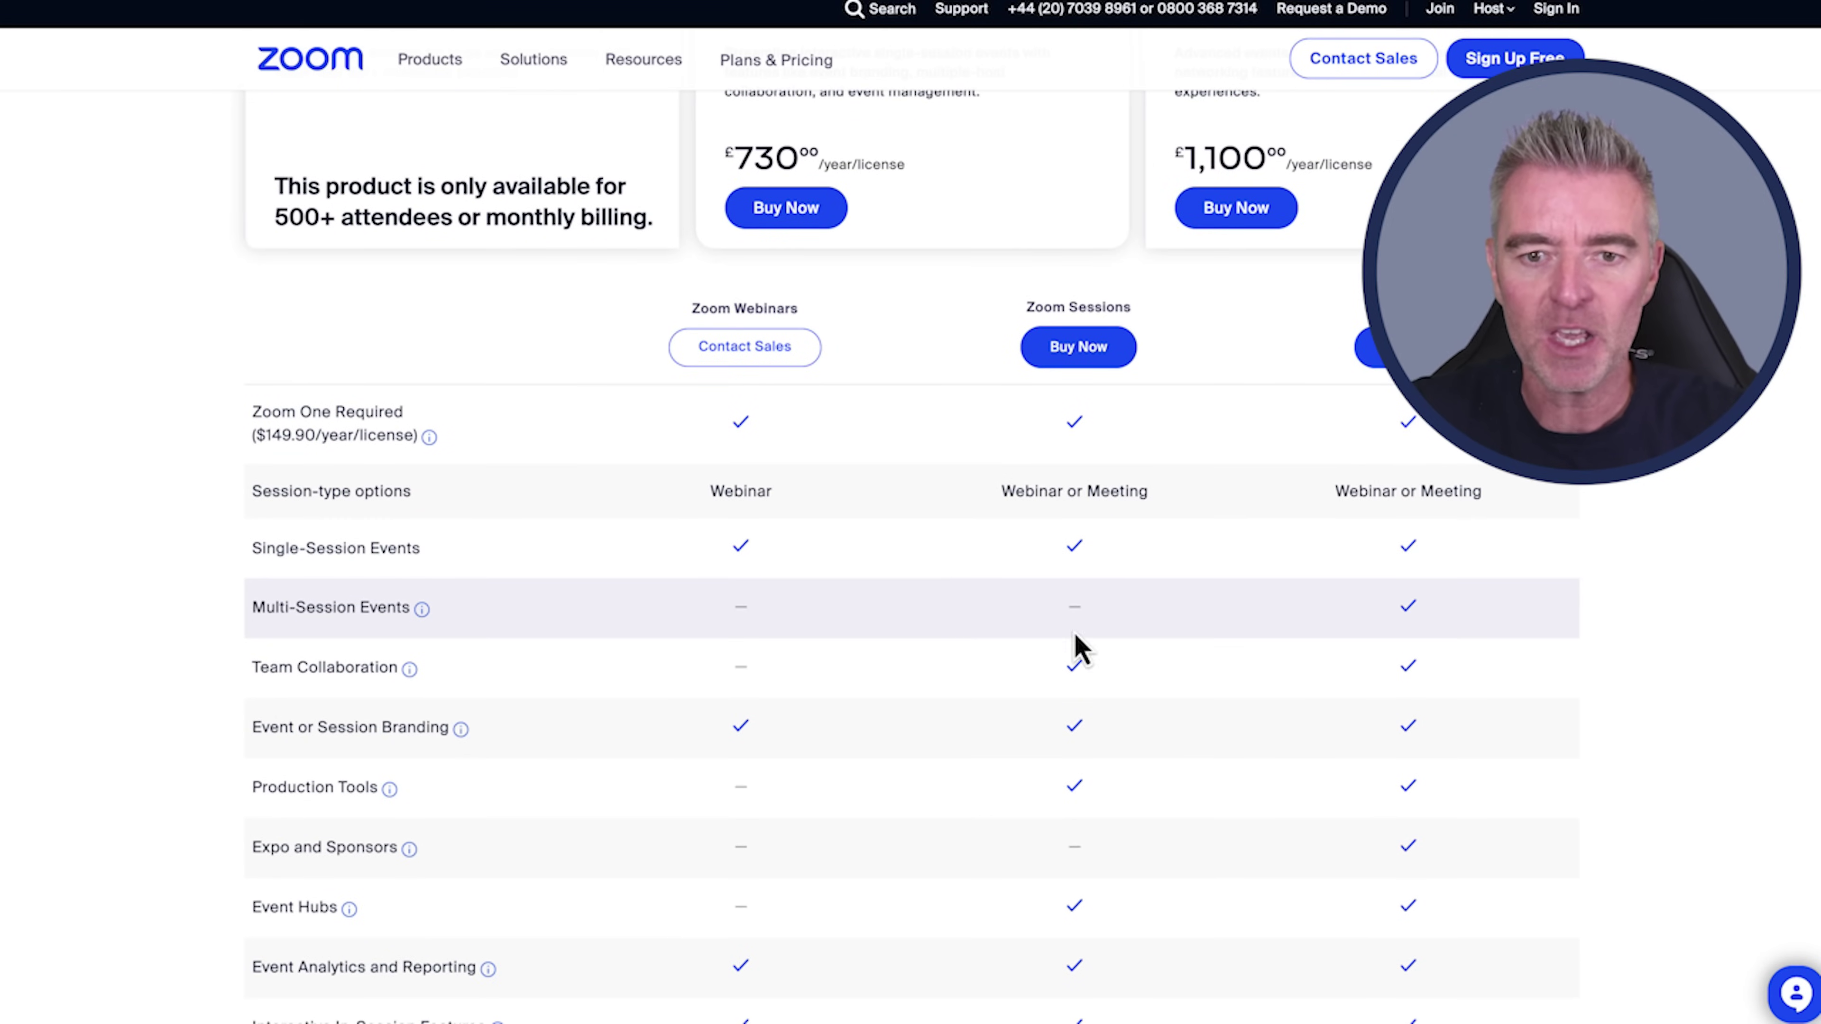
{"action": "scroll", "coordinate": [1061, 574], "scroll_direction": "up", "scroll_amount": 6}
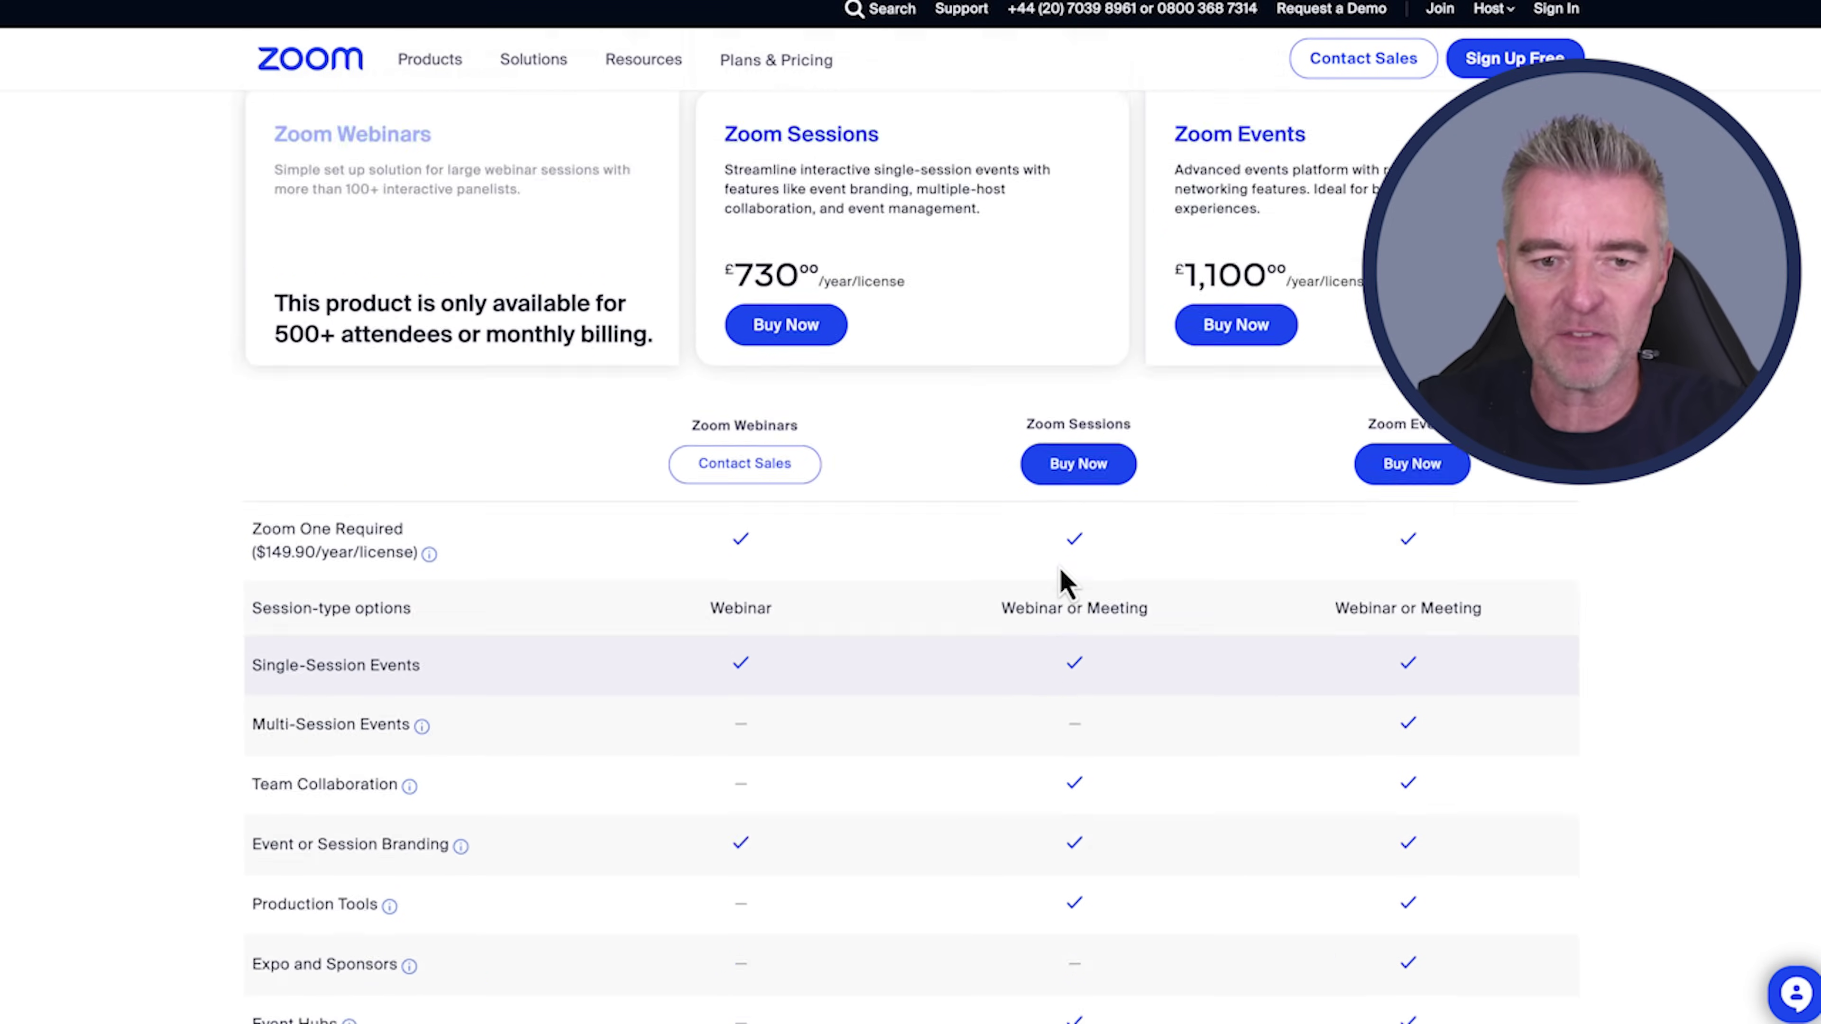
{"action": "scroll", "coordinate": [959, 657], "scroll_direction": "down", "scroll_amount": 3}
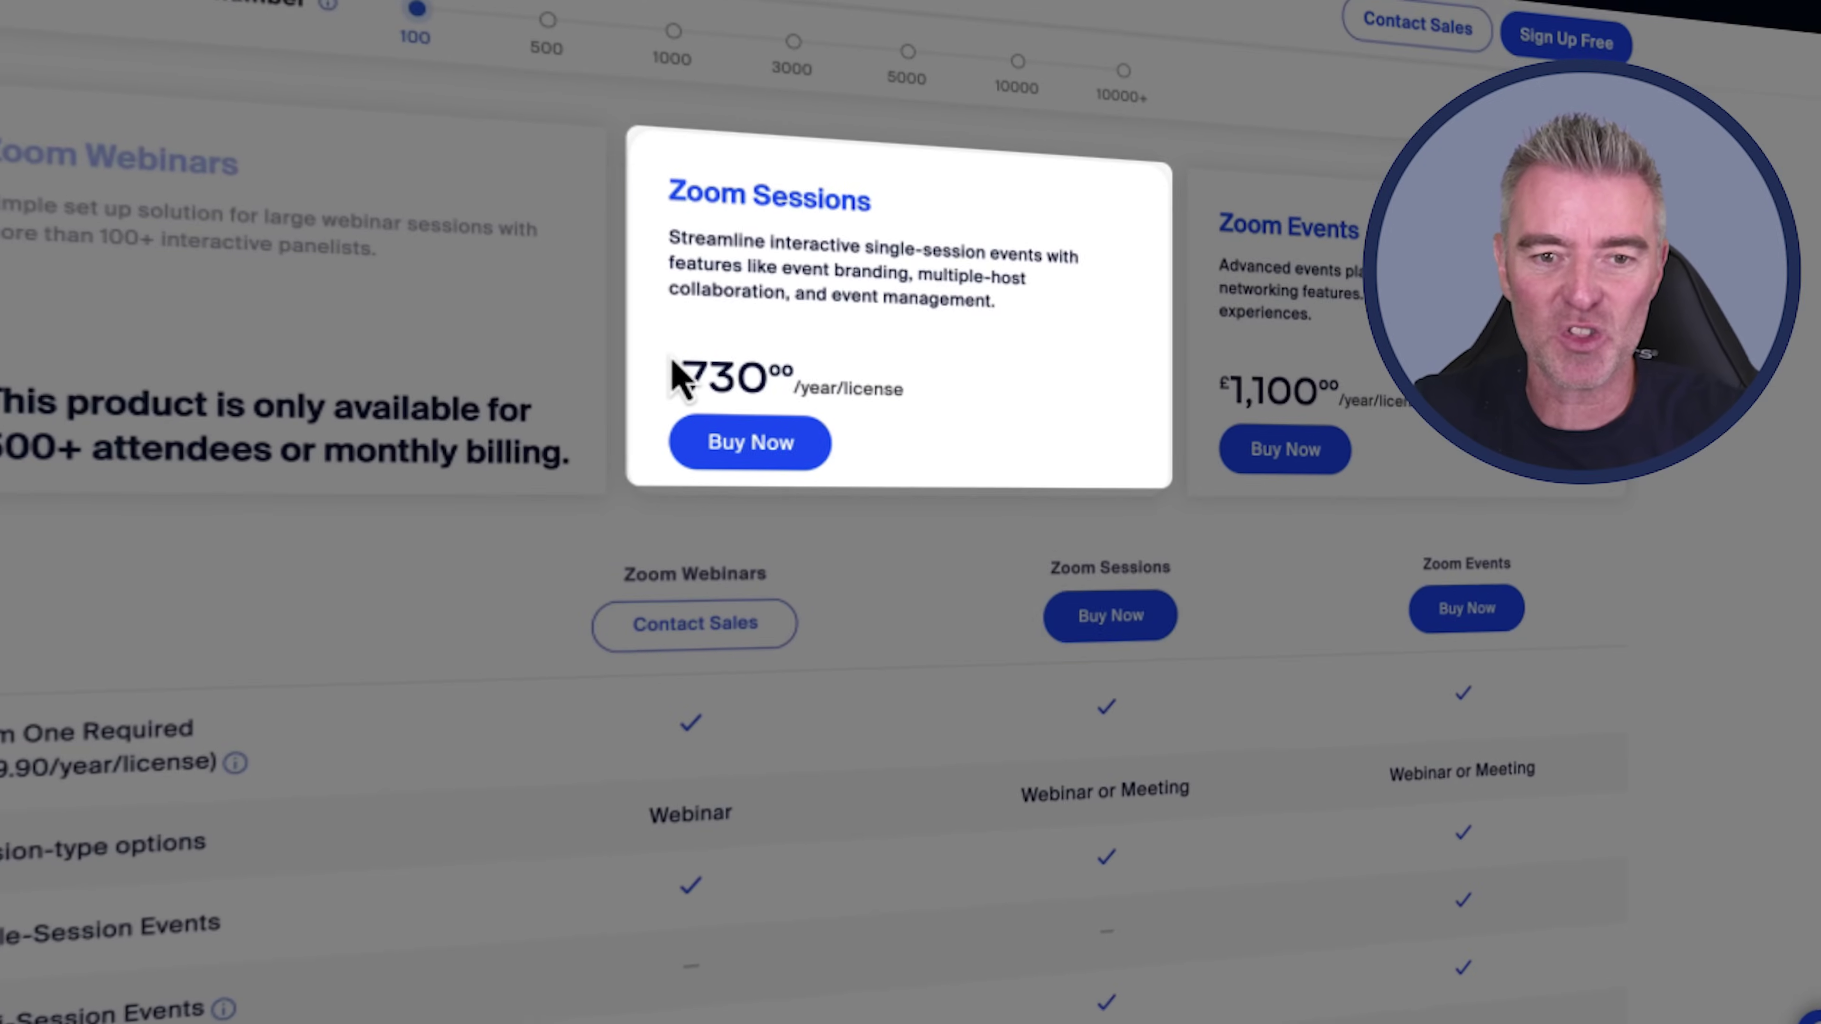
{"action": "left_click_drag", "start_coordinate": [725, 395], "coordinate": [879, 404]}
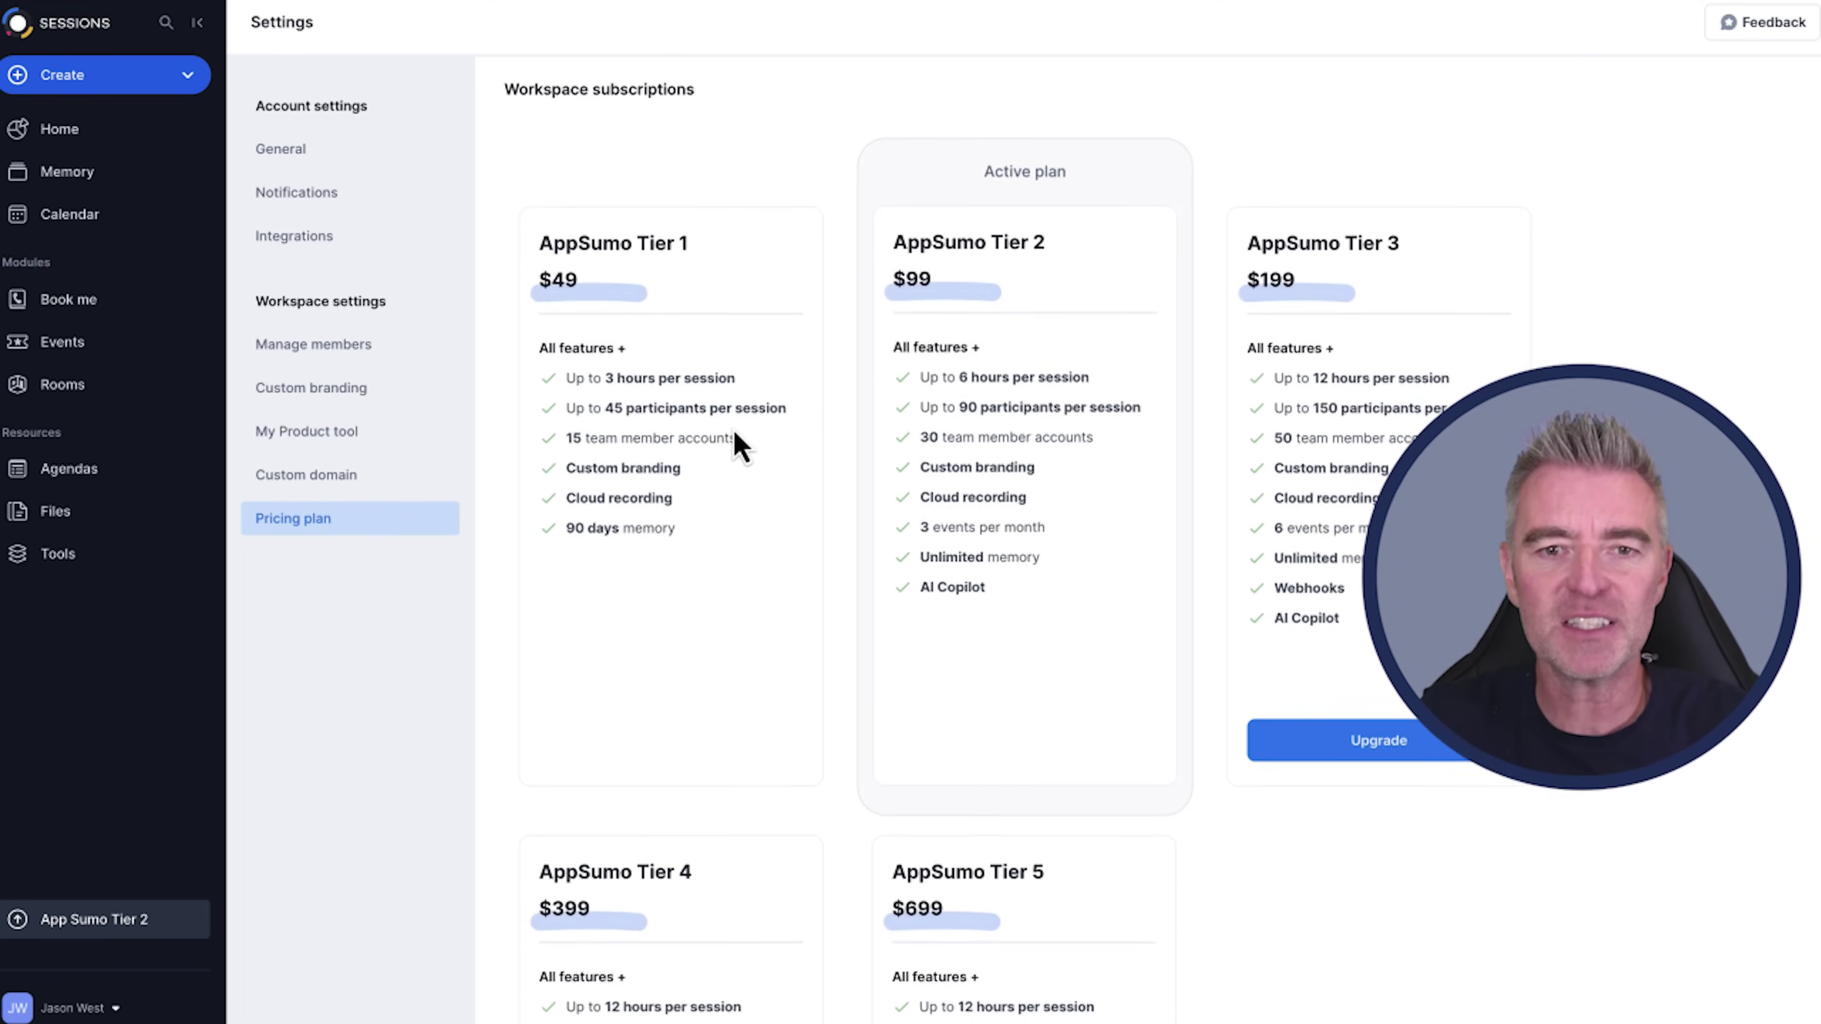
Step: Review the AppSumo subscription tiers for the Sessions workspace, highlighting the Tier 3 name and its participant limit
{"action": "scroll", "coordinate": [735, 439], "scroll_direction": "down", "scroll_amount": 1}
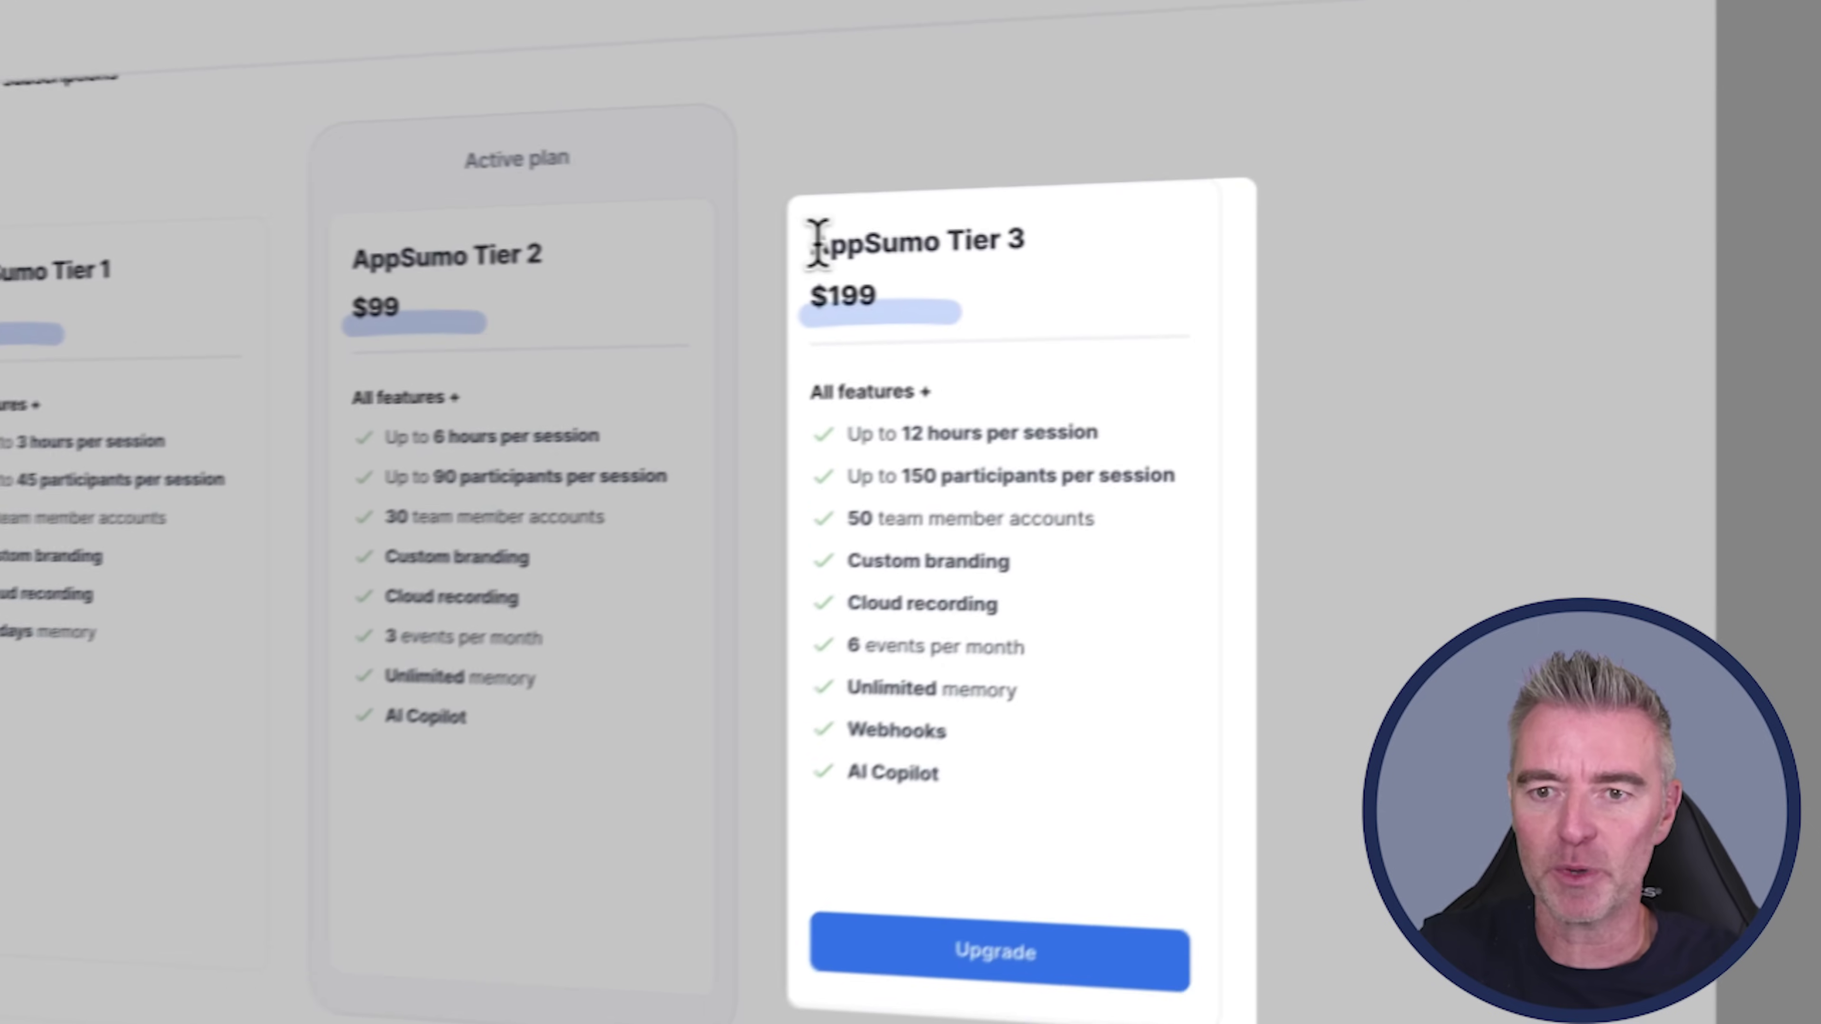
{"action": "left_click_drag", "start_coordinate": [1248, 208], "coordinate": [1401, 210]}
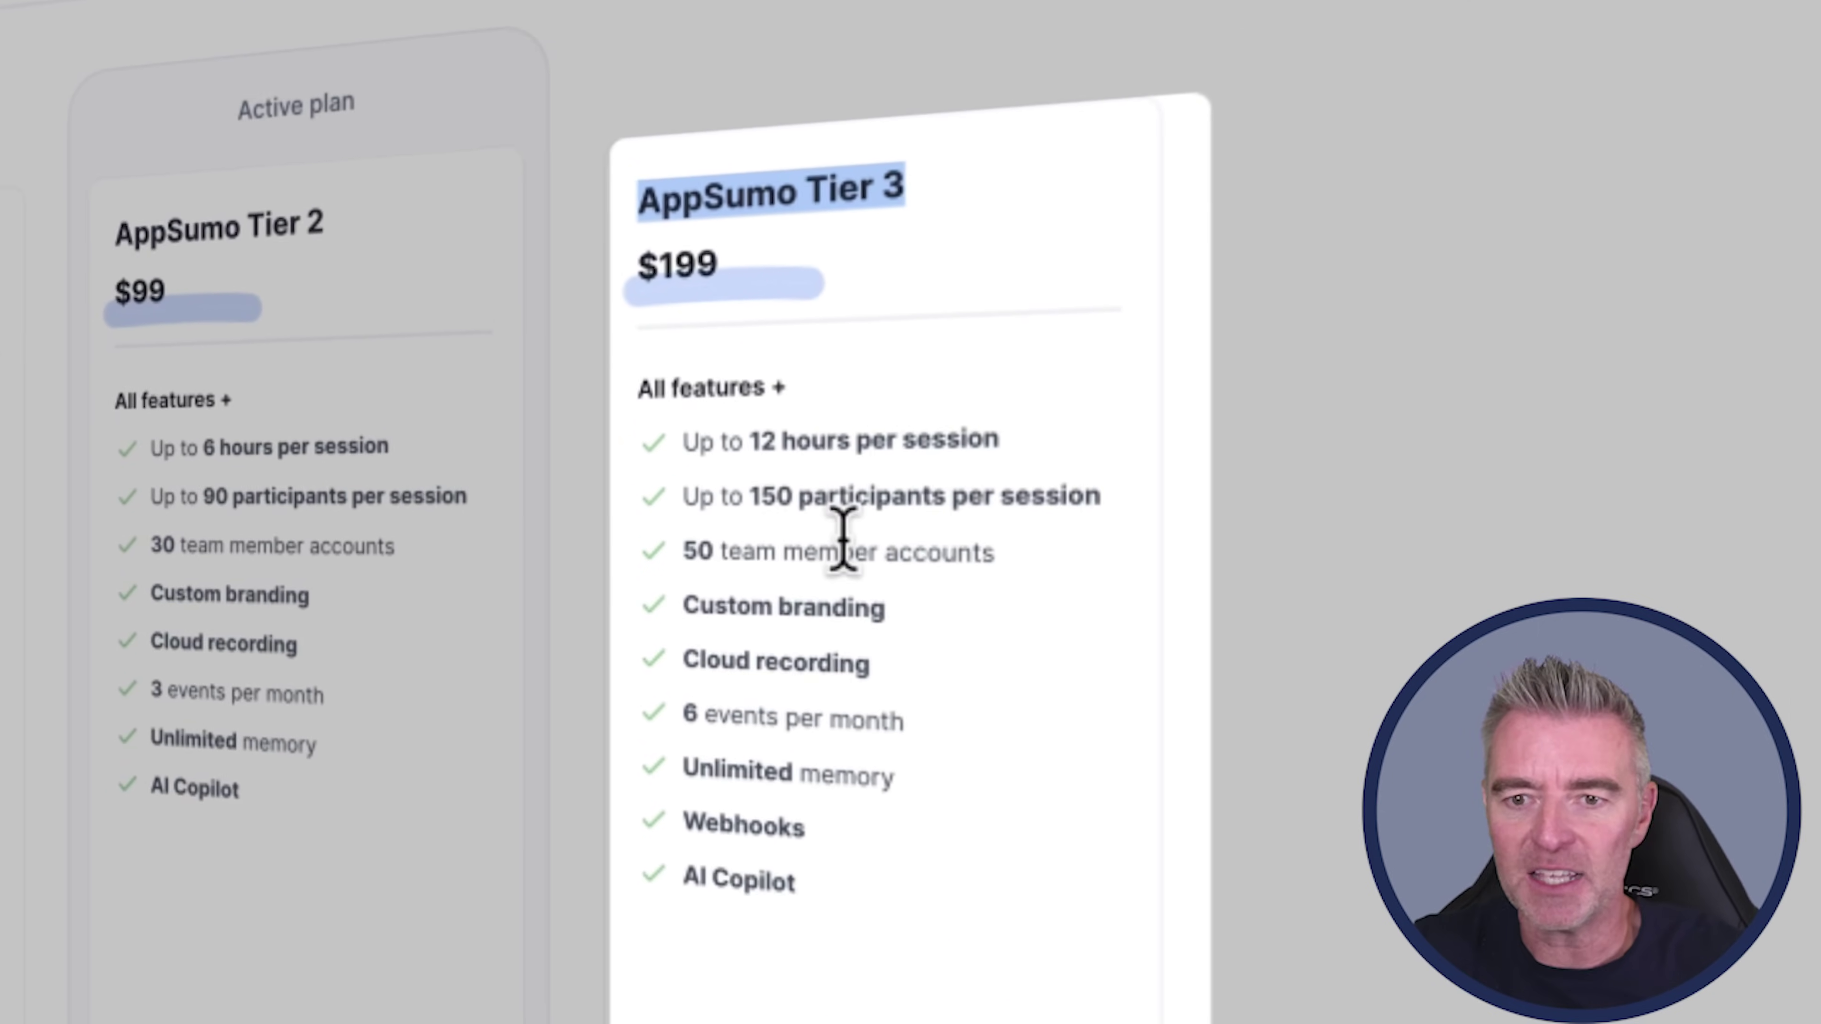
{"action": "left_click", "coordinate": [764, 447]}
{"action": "left_click_drag", "start_coordinate": [717, 430], "coordinate": [1009, 447]}
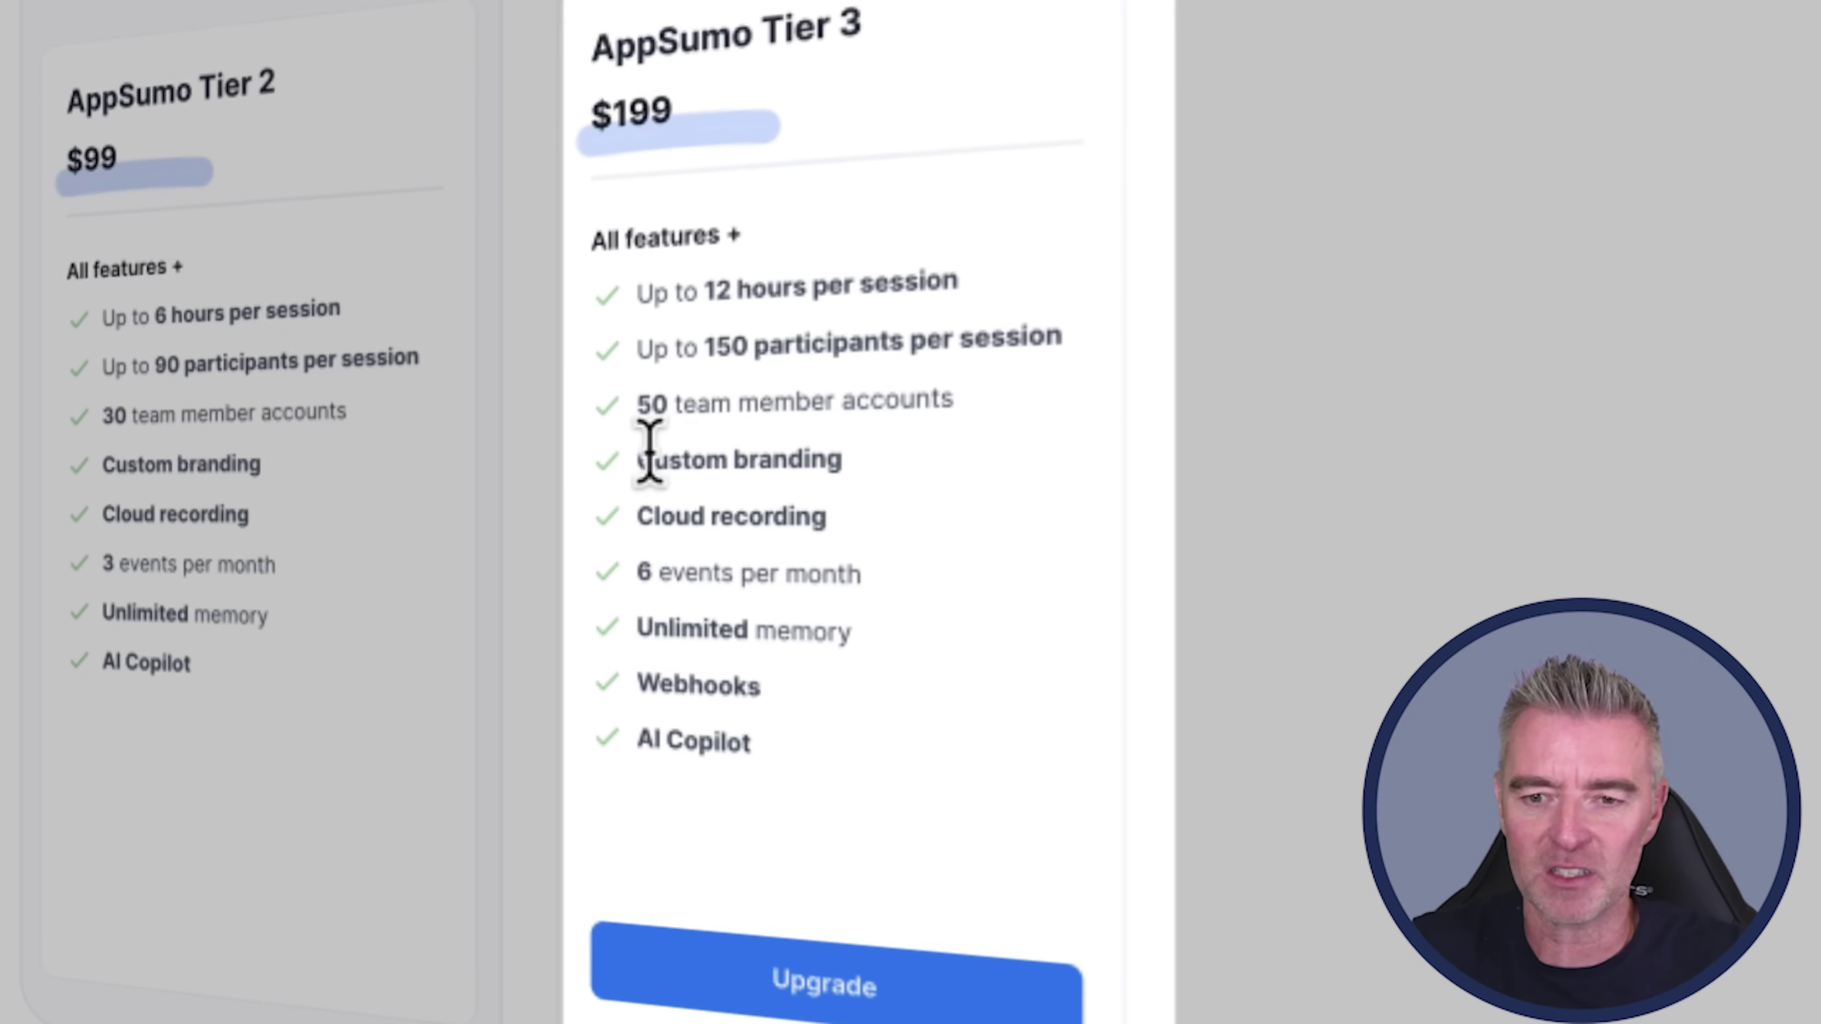
{"action": "left_click", "coordinate": [841, 622]}
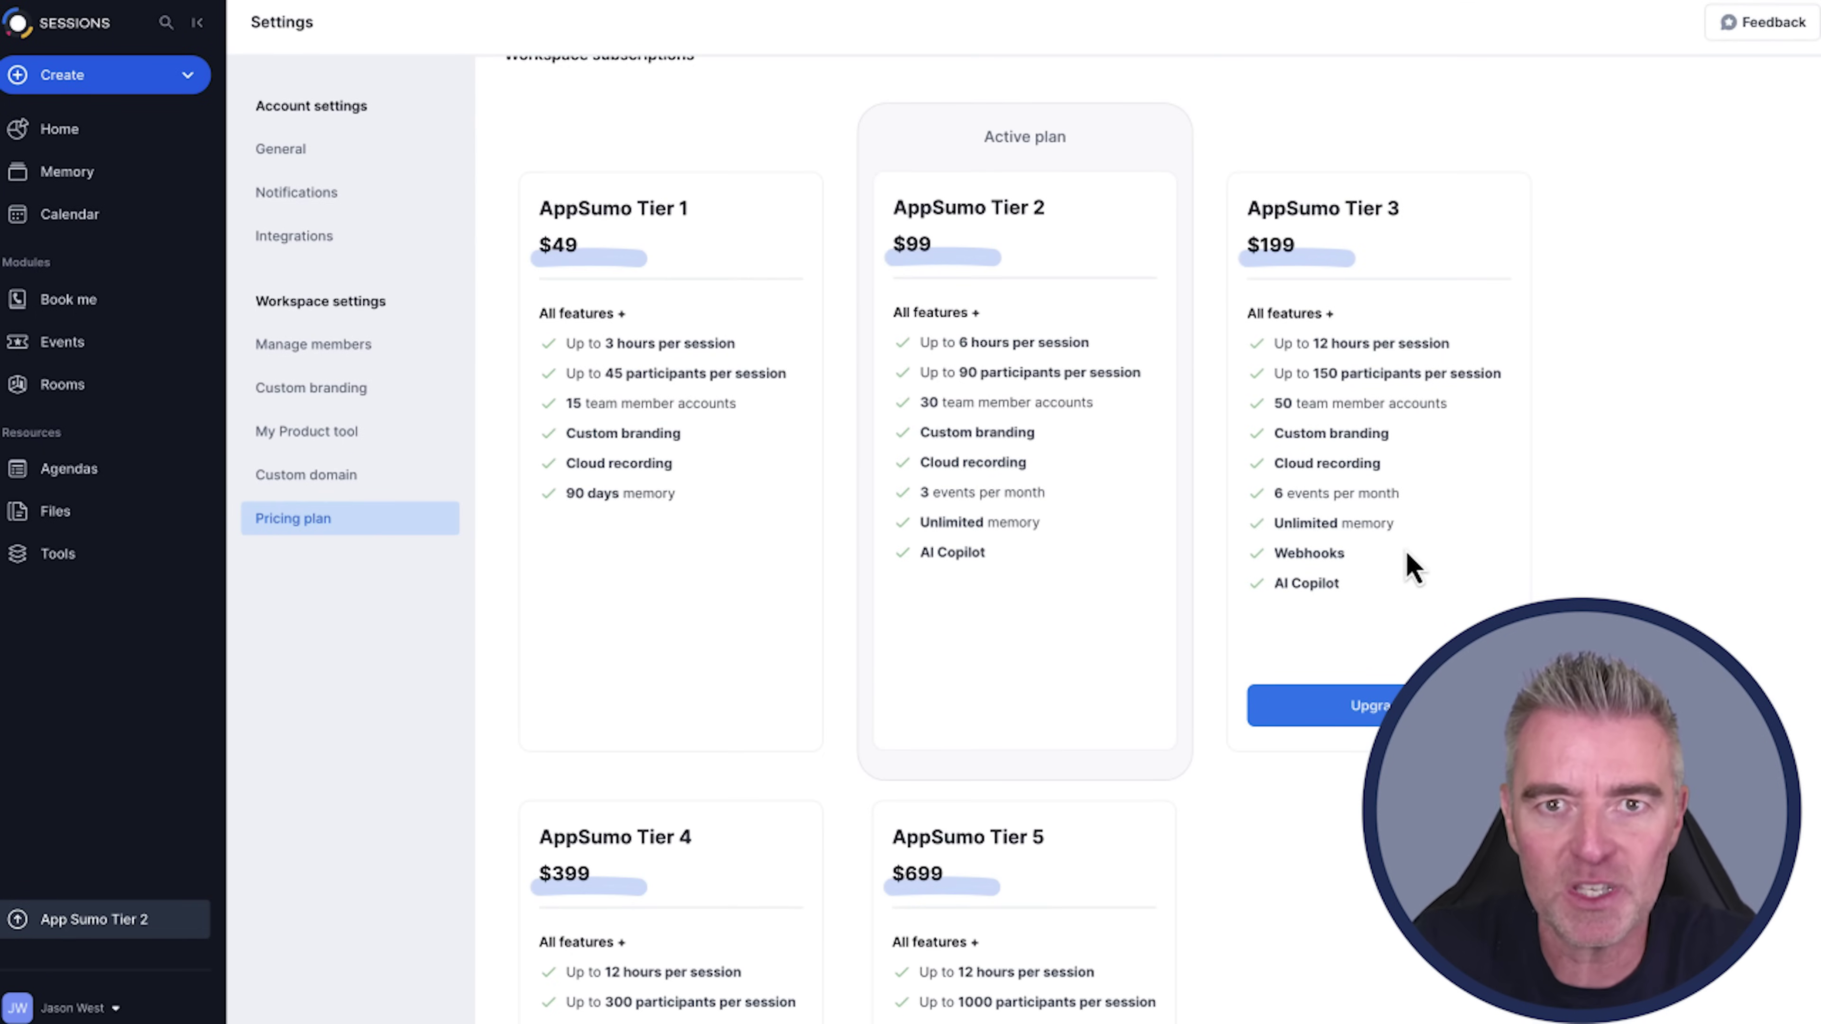
Step: Open the Sessions calendar, examine the Google, Office 365 and iCloud options for linking a calendar, and dismiss the connection dialog
{"action": "left_click", "coordinate": [76, 133]}
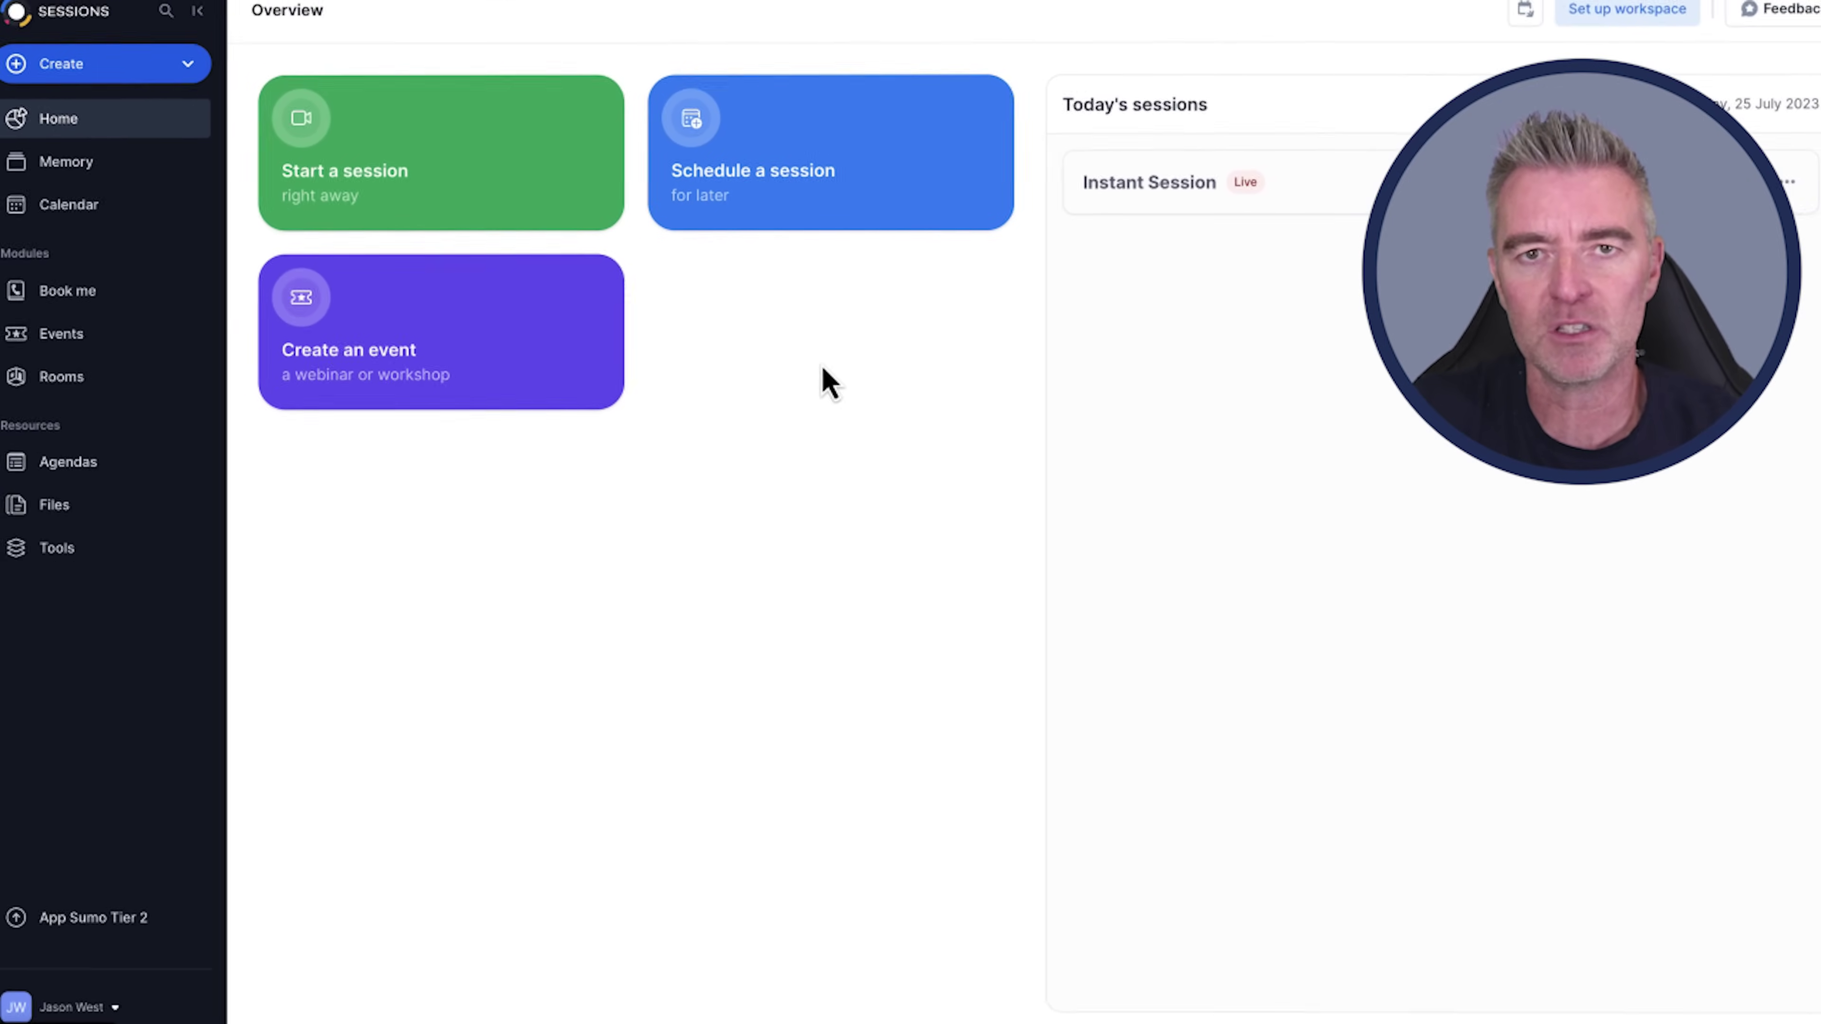
{"action": "left_click", "coordinate": [84, 228]}
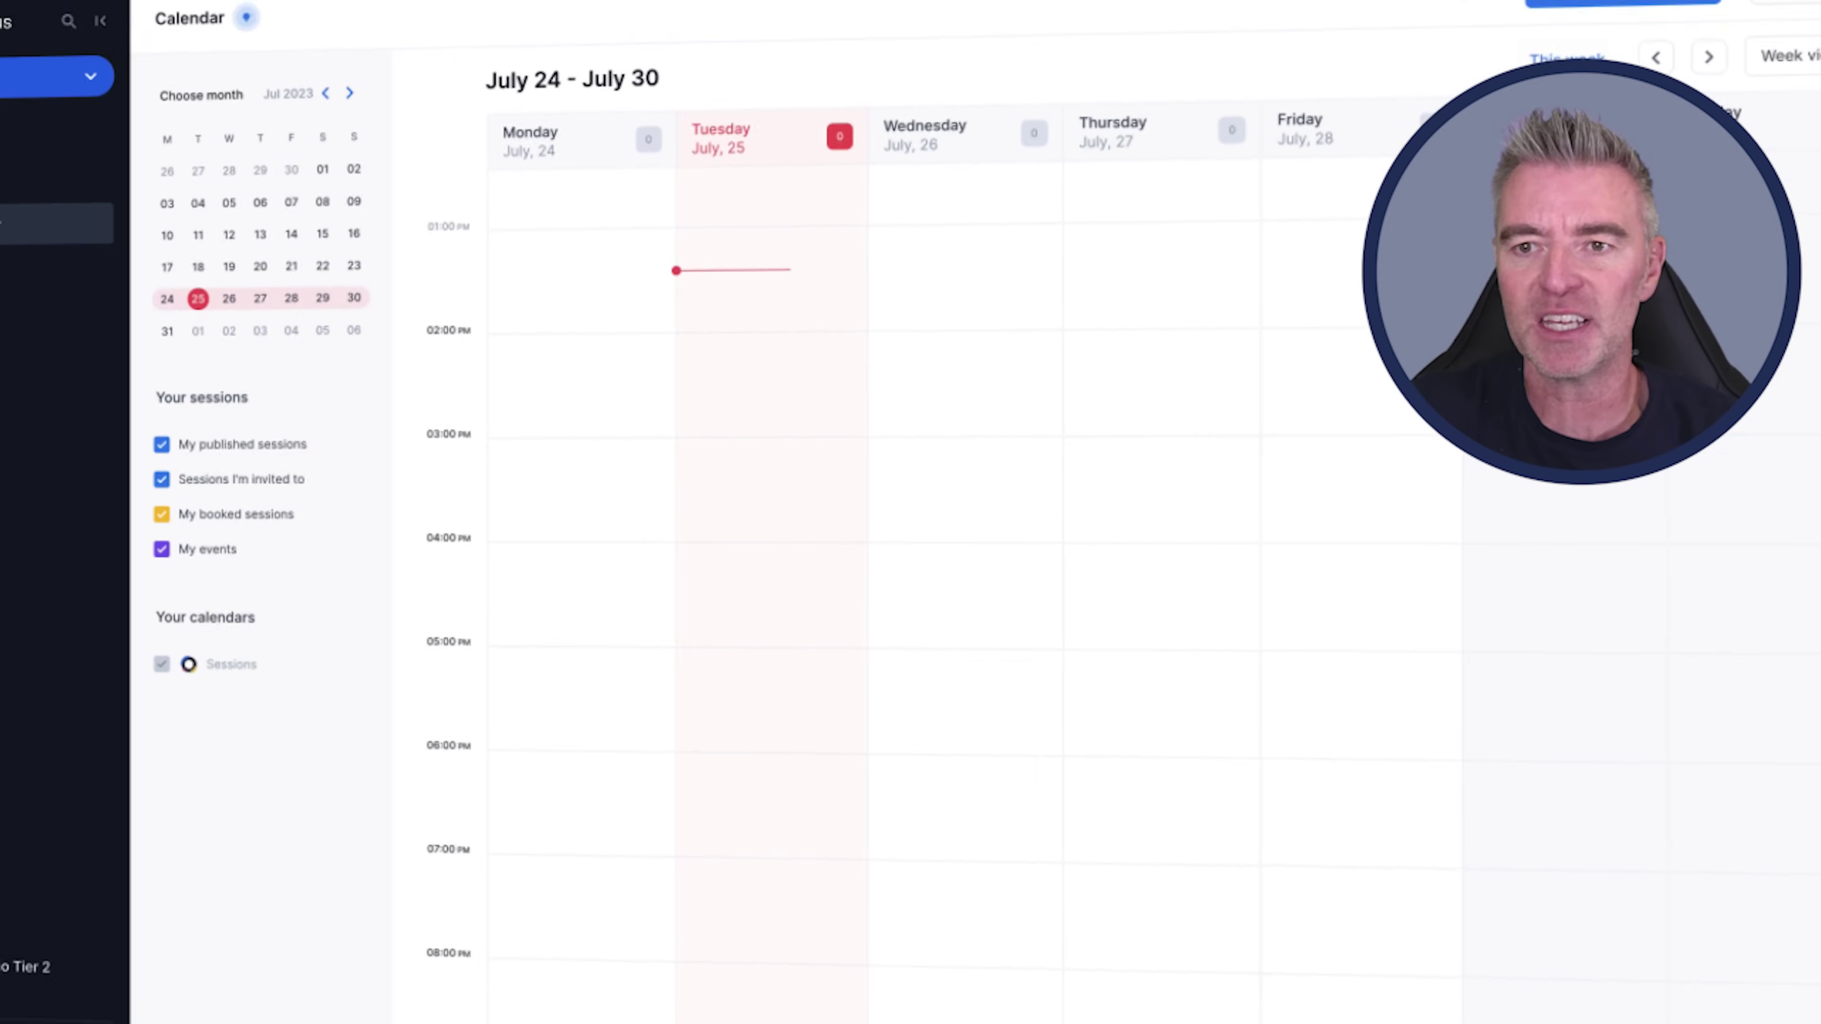
{"action": "left_click", "coordinate": [1588, 35]}
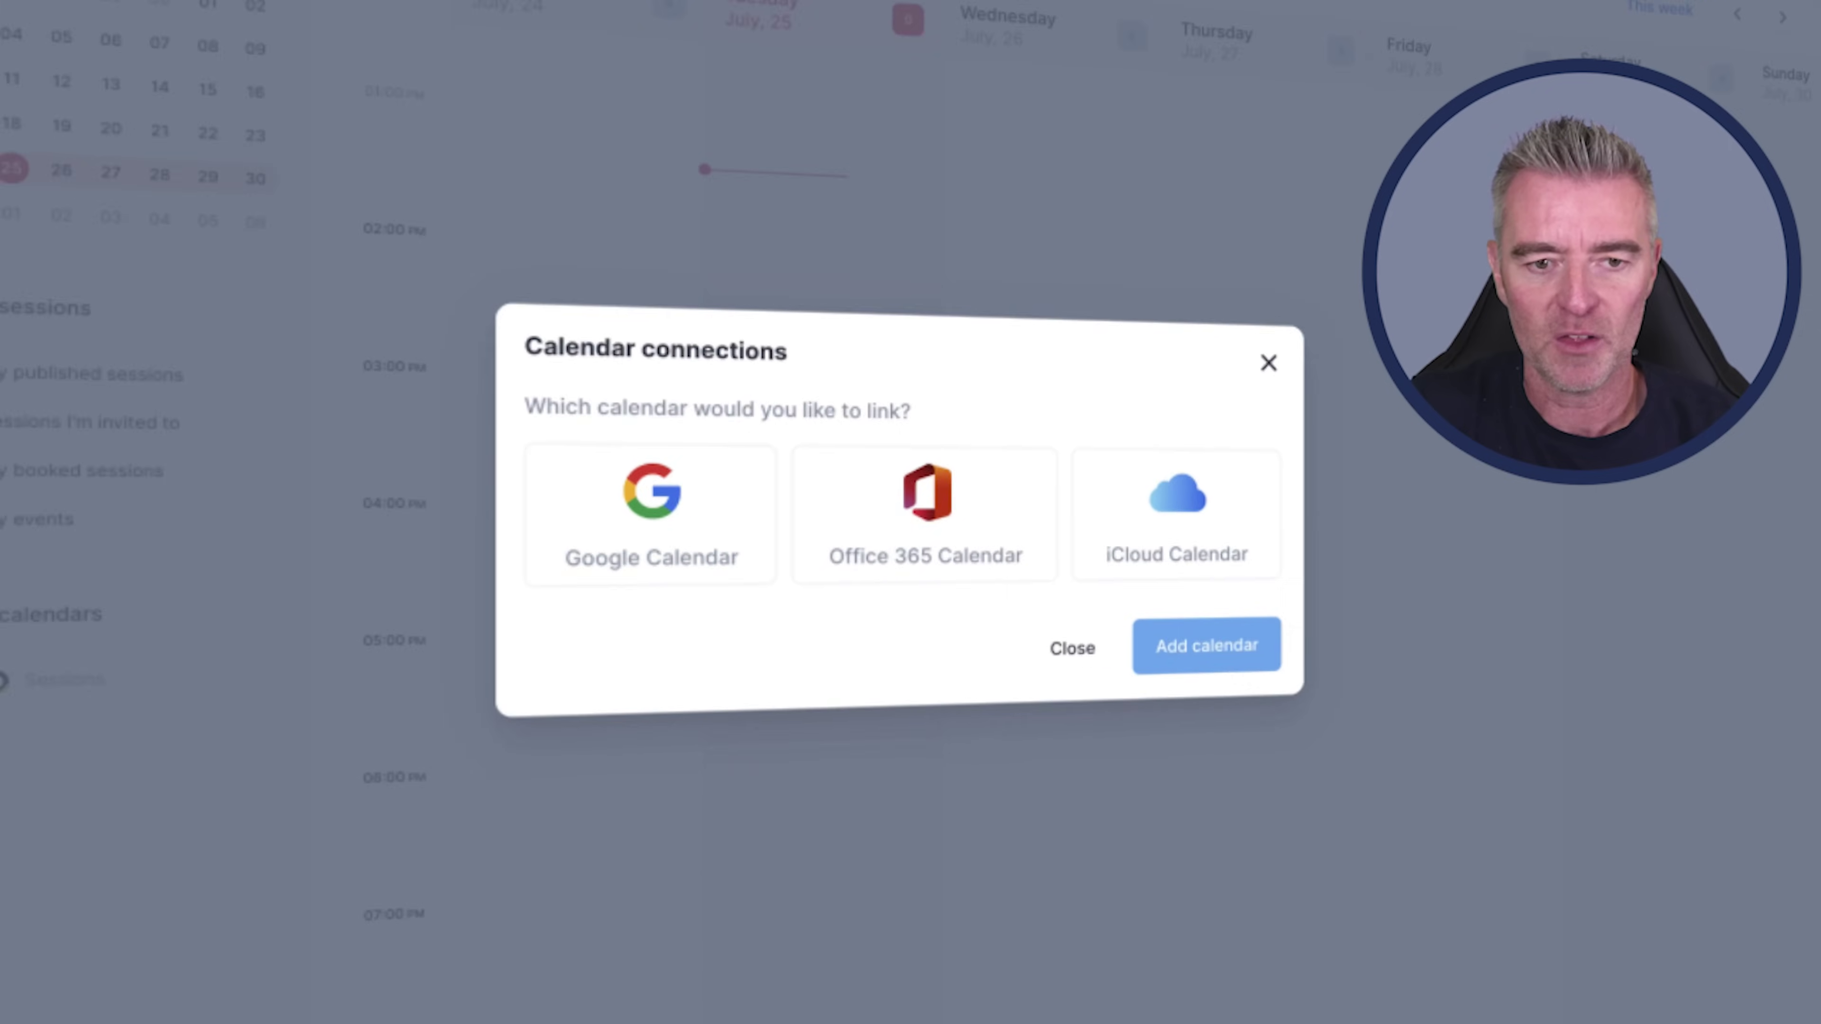
{"action": "left_click", "coordinate": [724, 549]}
{"action": "left_click", "coordinate": [932, 530]}
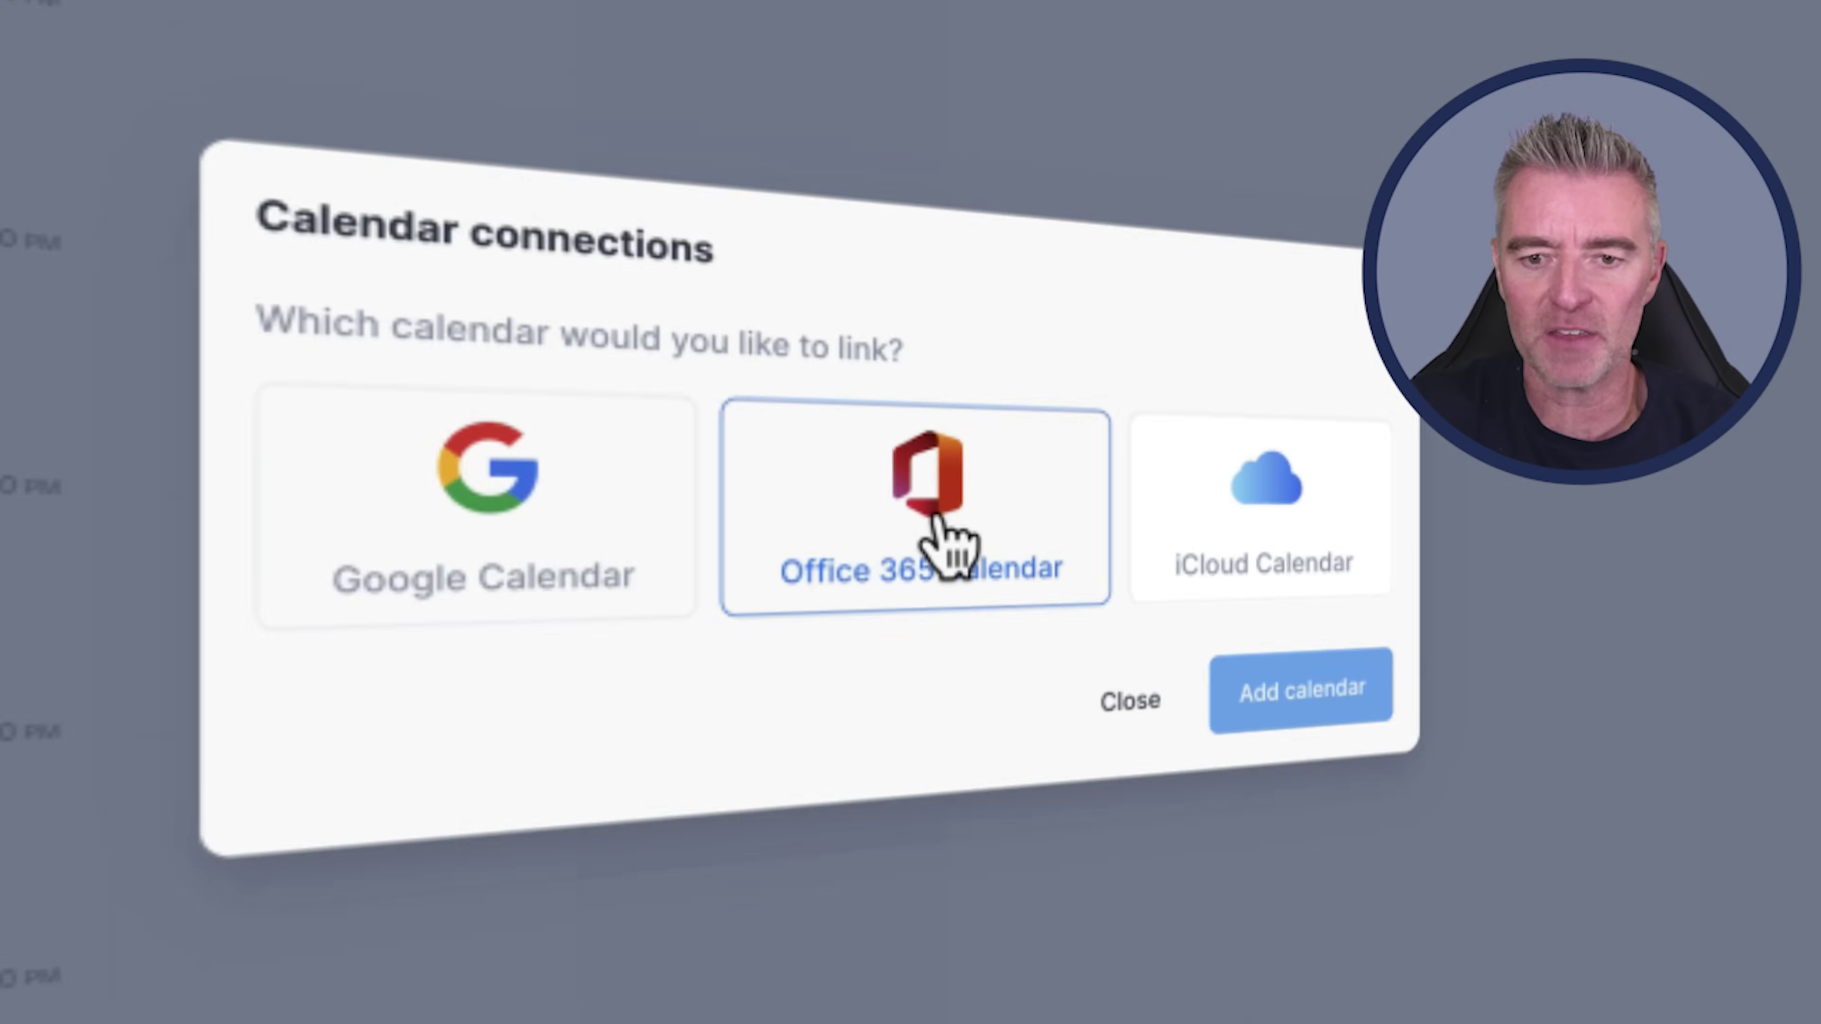
{"action": "left_click", "coordinate": [1305, 553]}
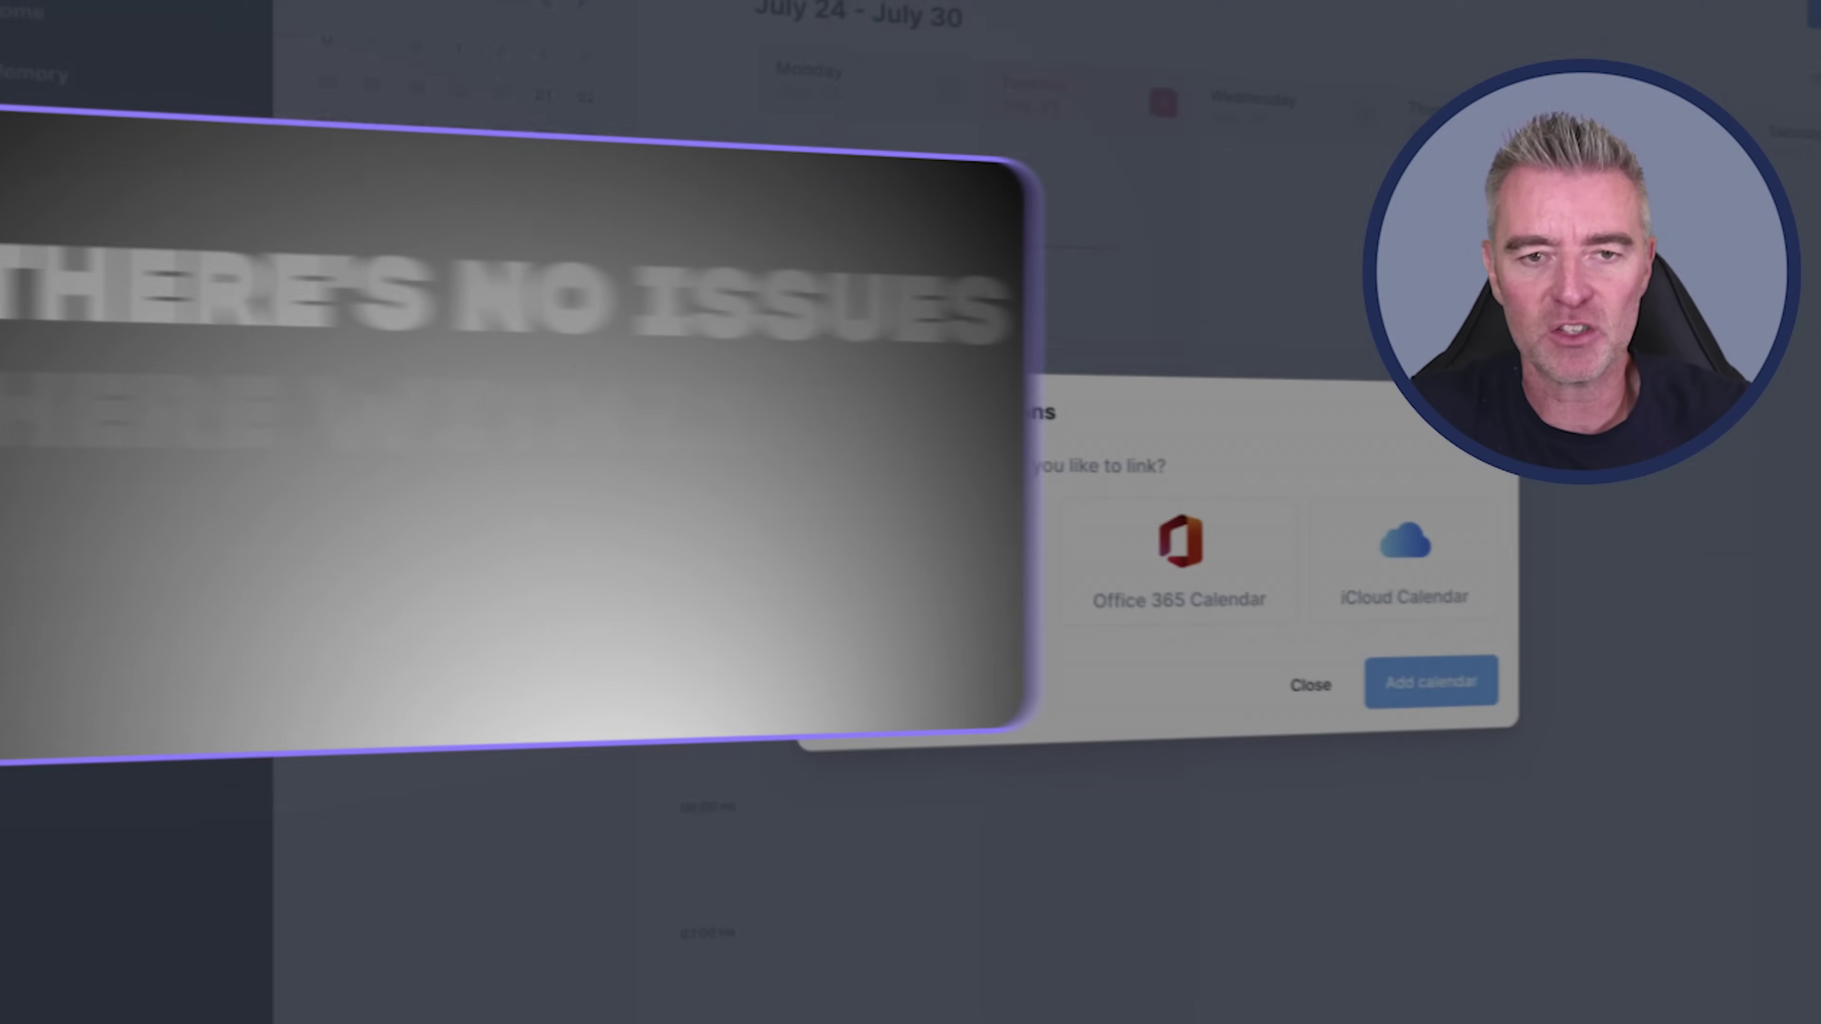
{"action": "left_click", "coordinate": [1226, 379]}
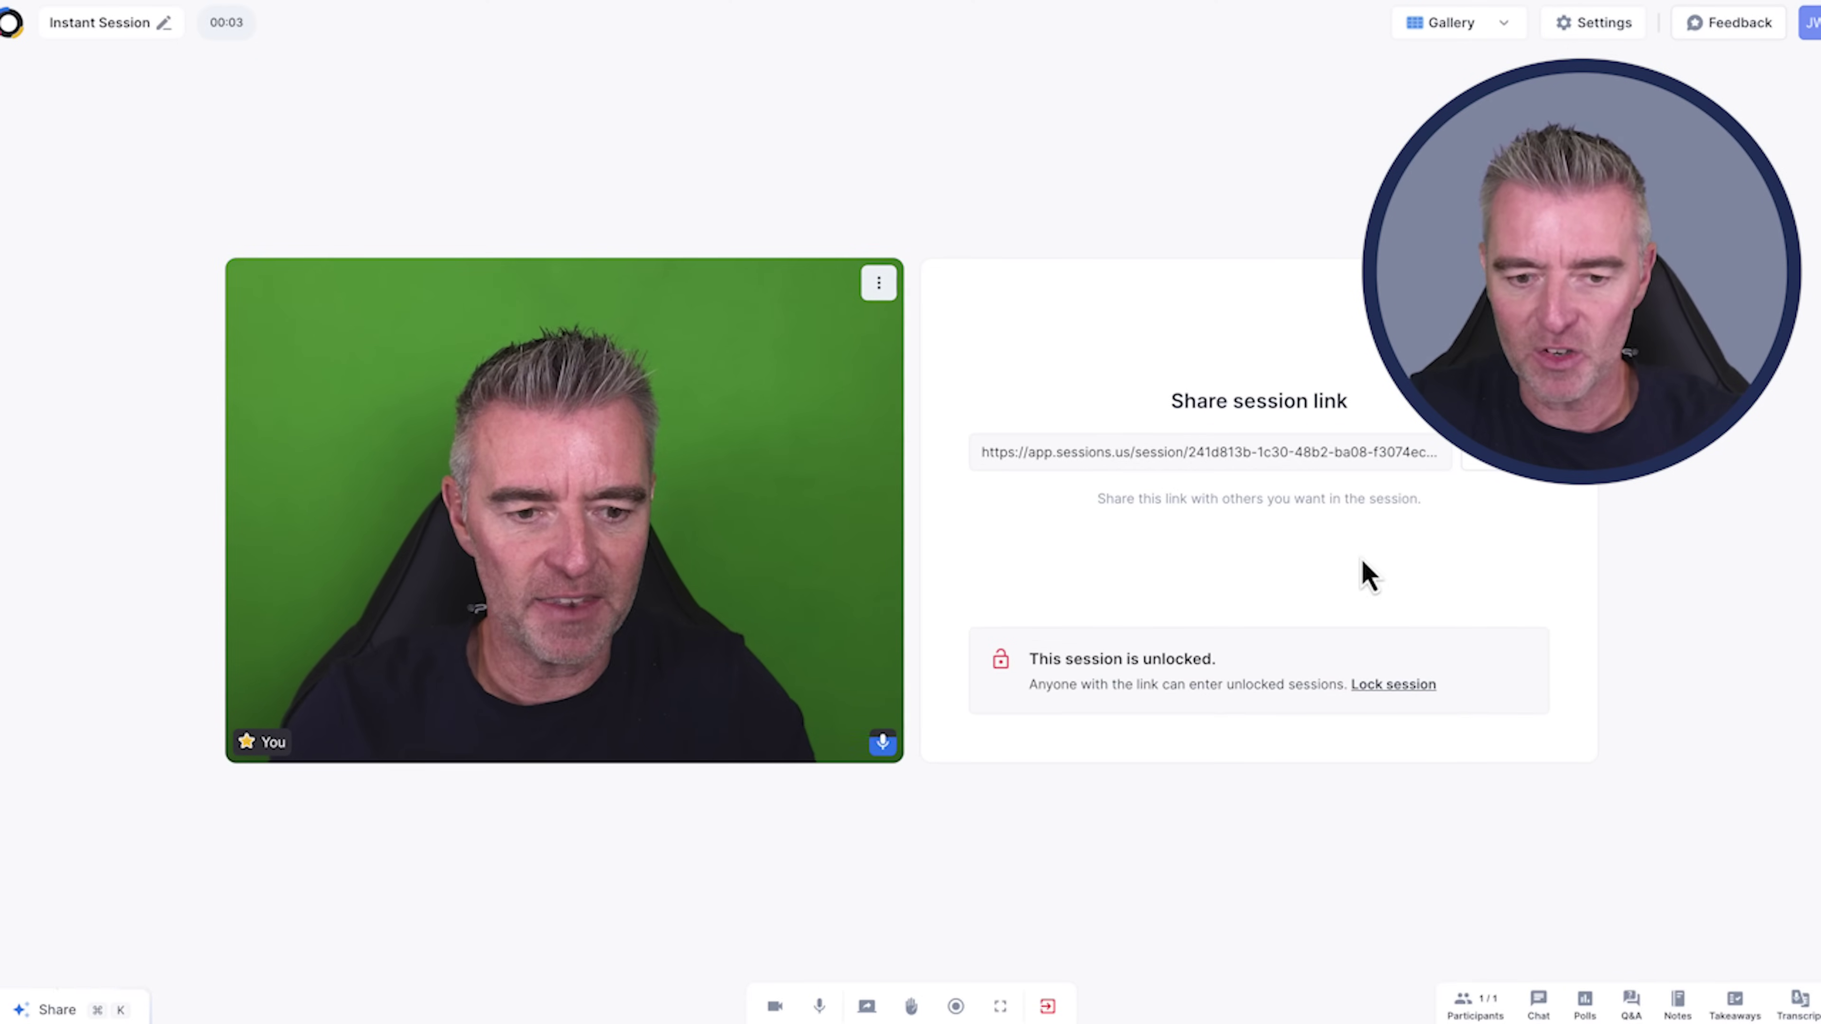
Step: Look through the instant session's exit options and its participants, chat, polls, Q&A, notes, takeaways and transcript features
{"action": "left_click", "coordinate": [1048, 1005]}
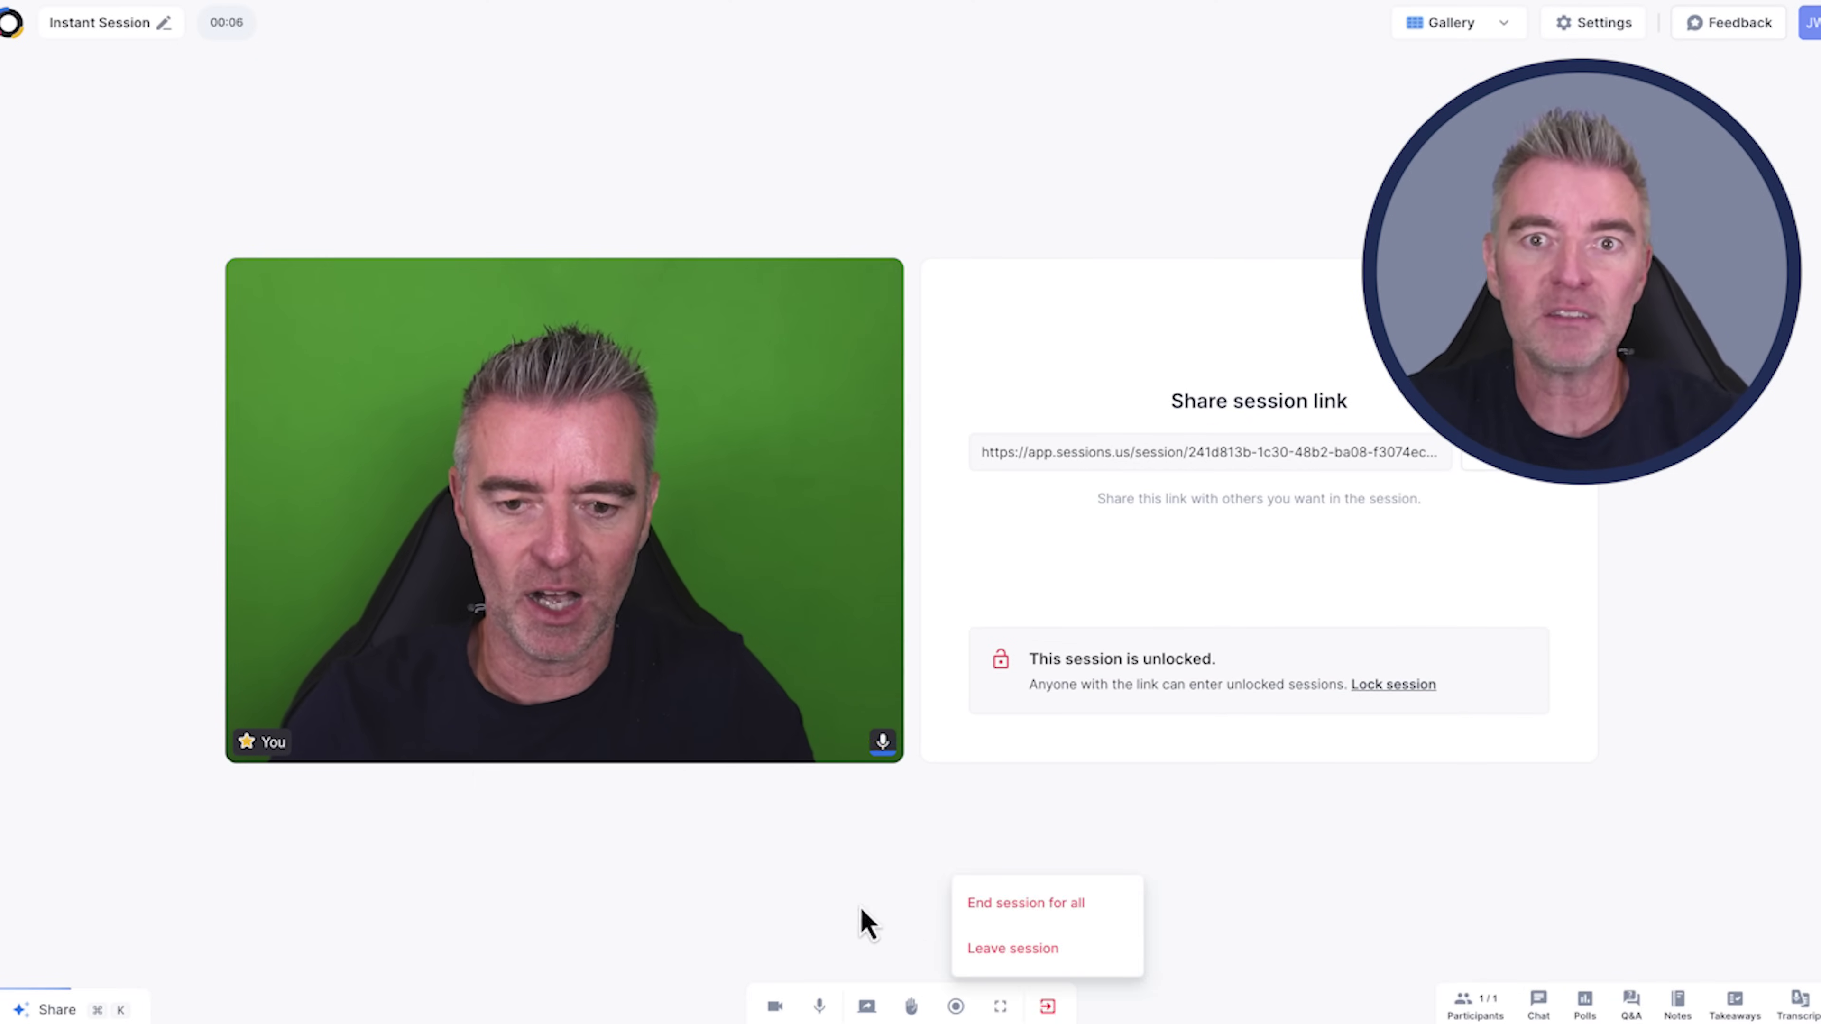
{"action": "left_click", "coordinate": [839, 872]}
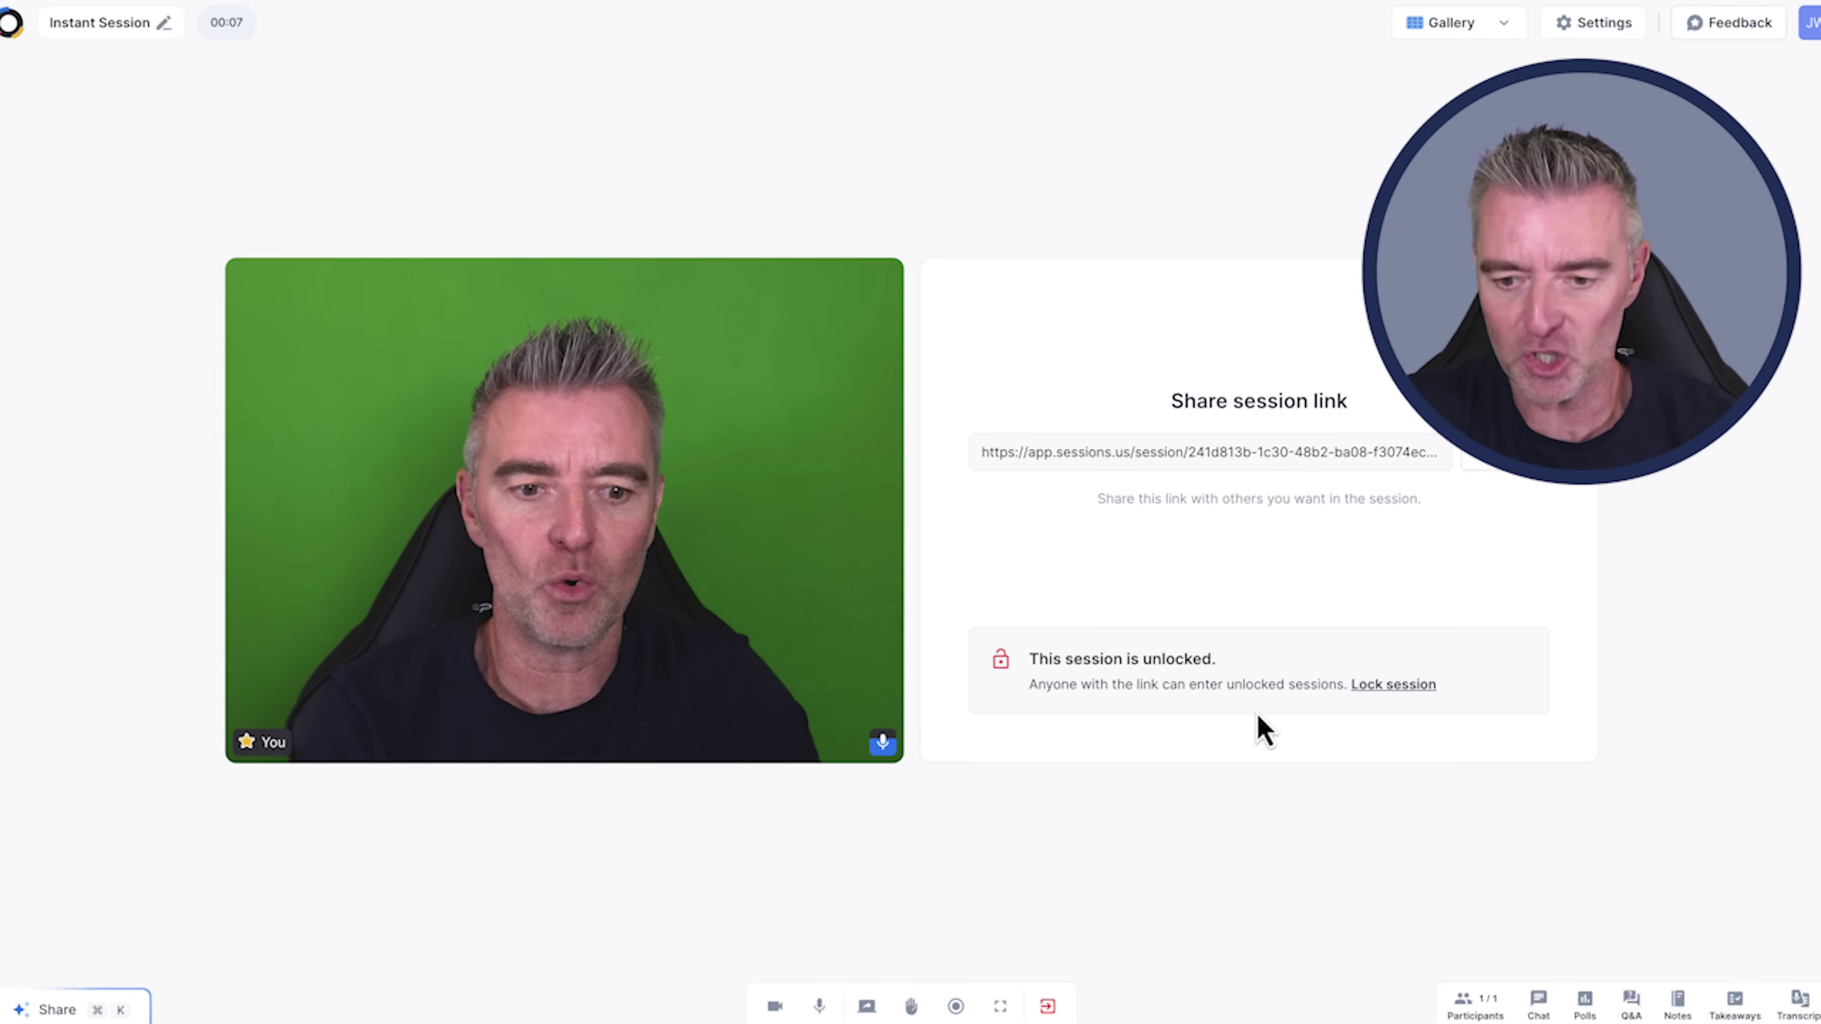
{"action": "left_click", "coordinate": [1474, 1005]}
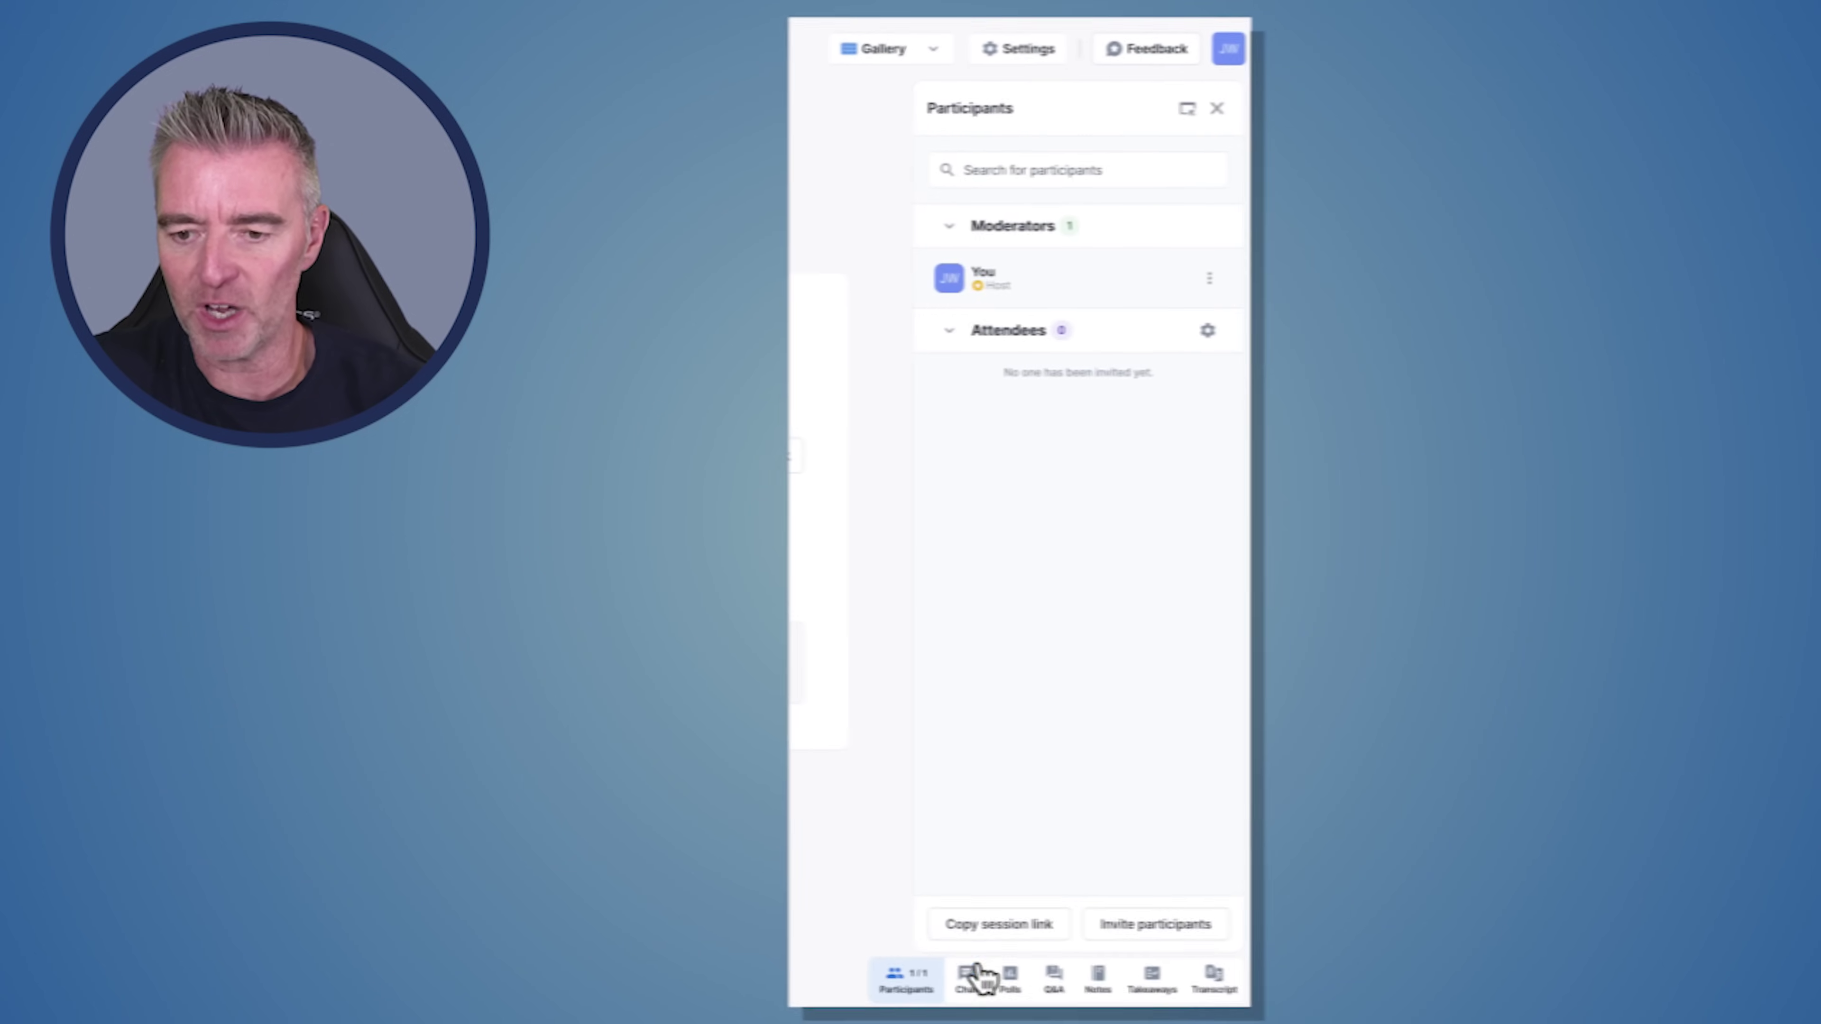
{"action": "left_click", "coordinate": [1539, 1004]}
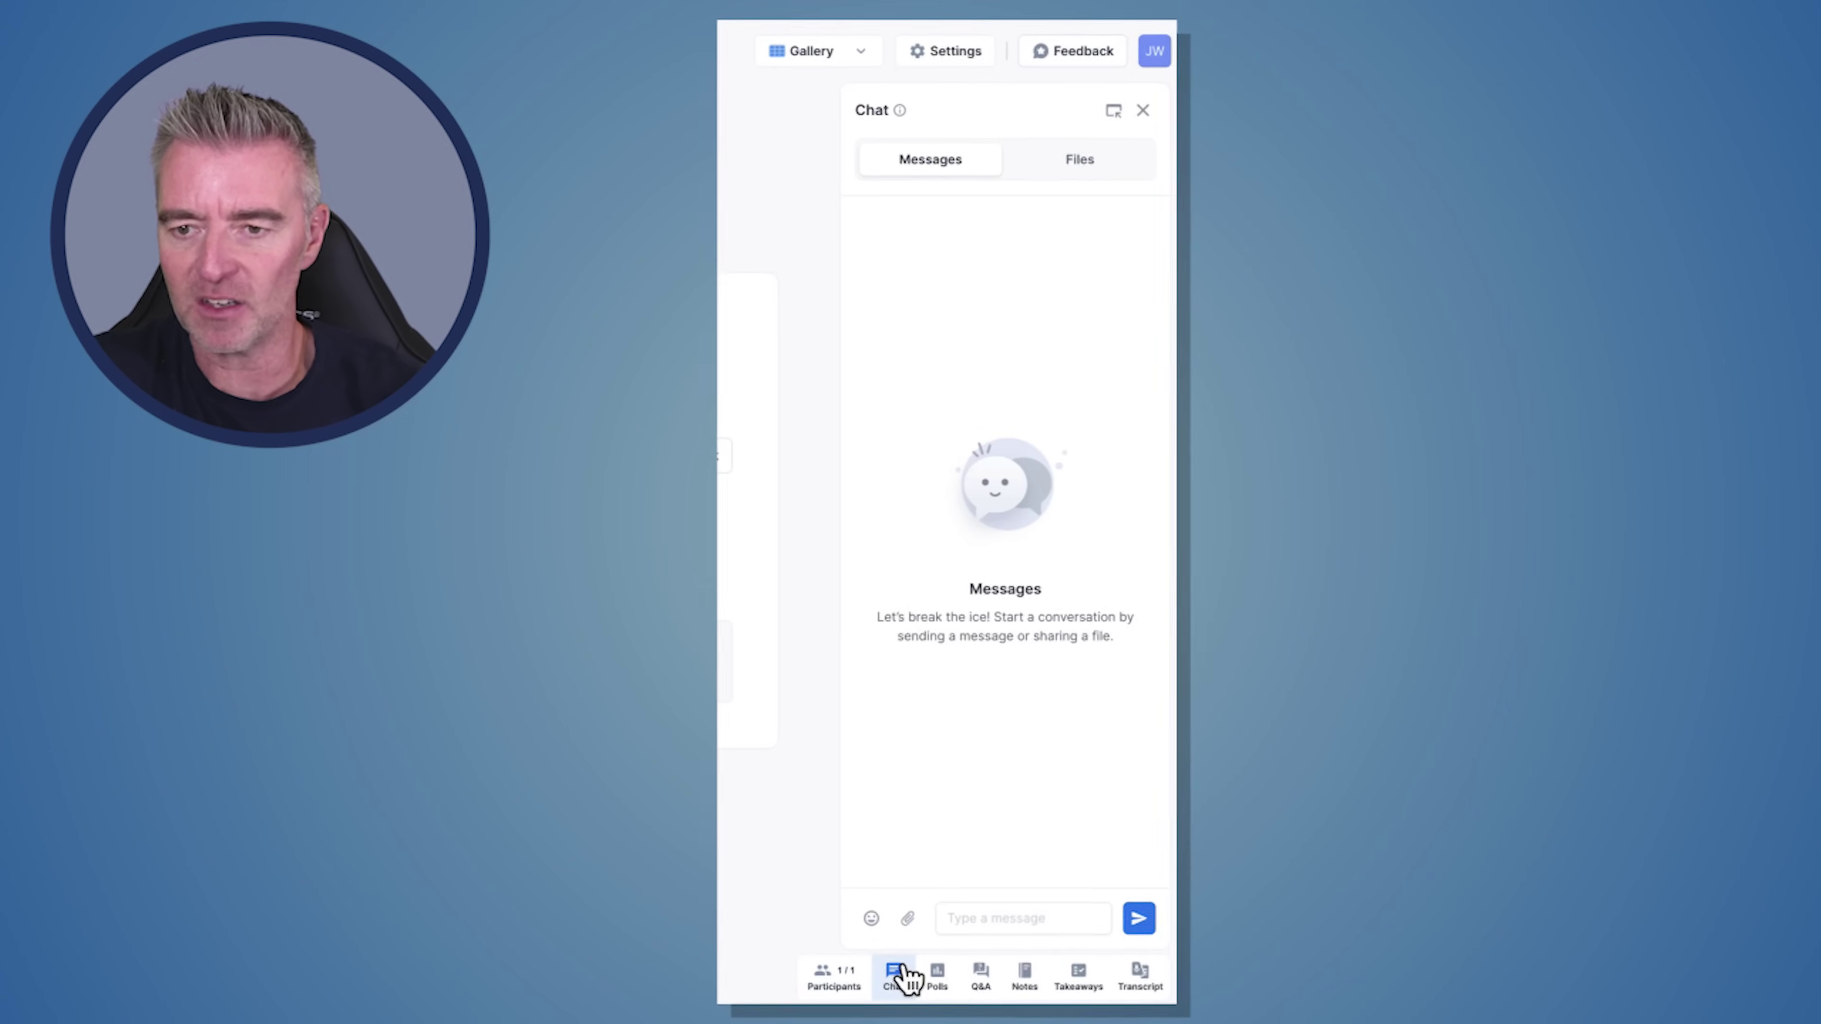
{"action": "left_click", "coordinate": [929, 977]}
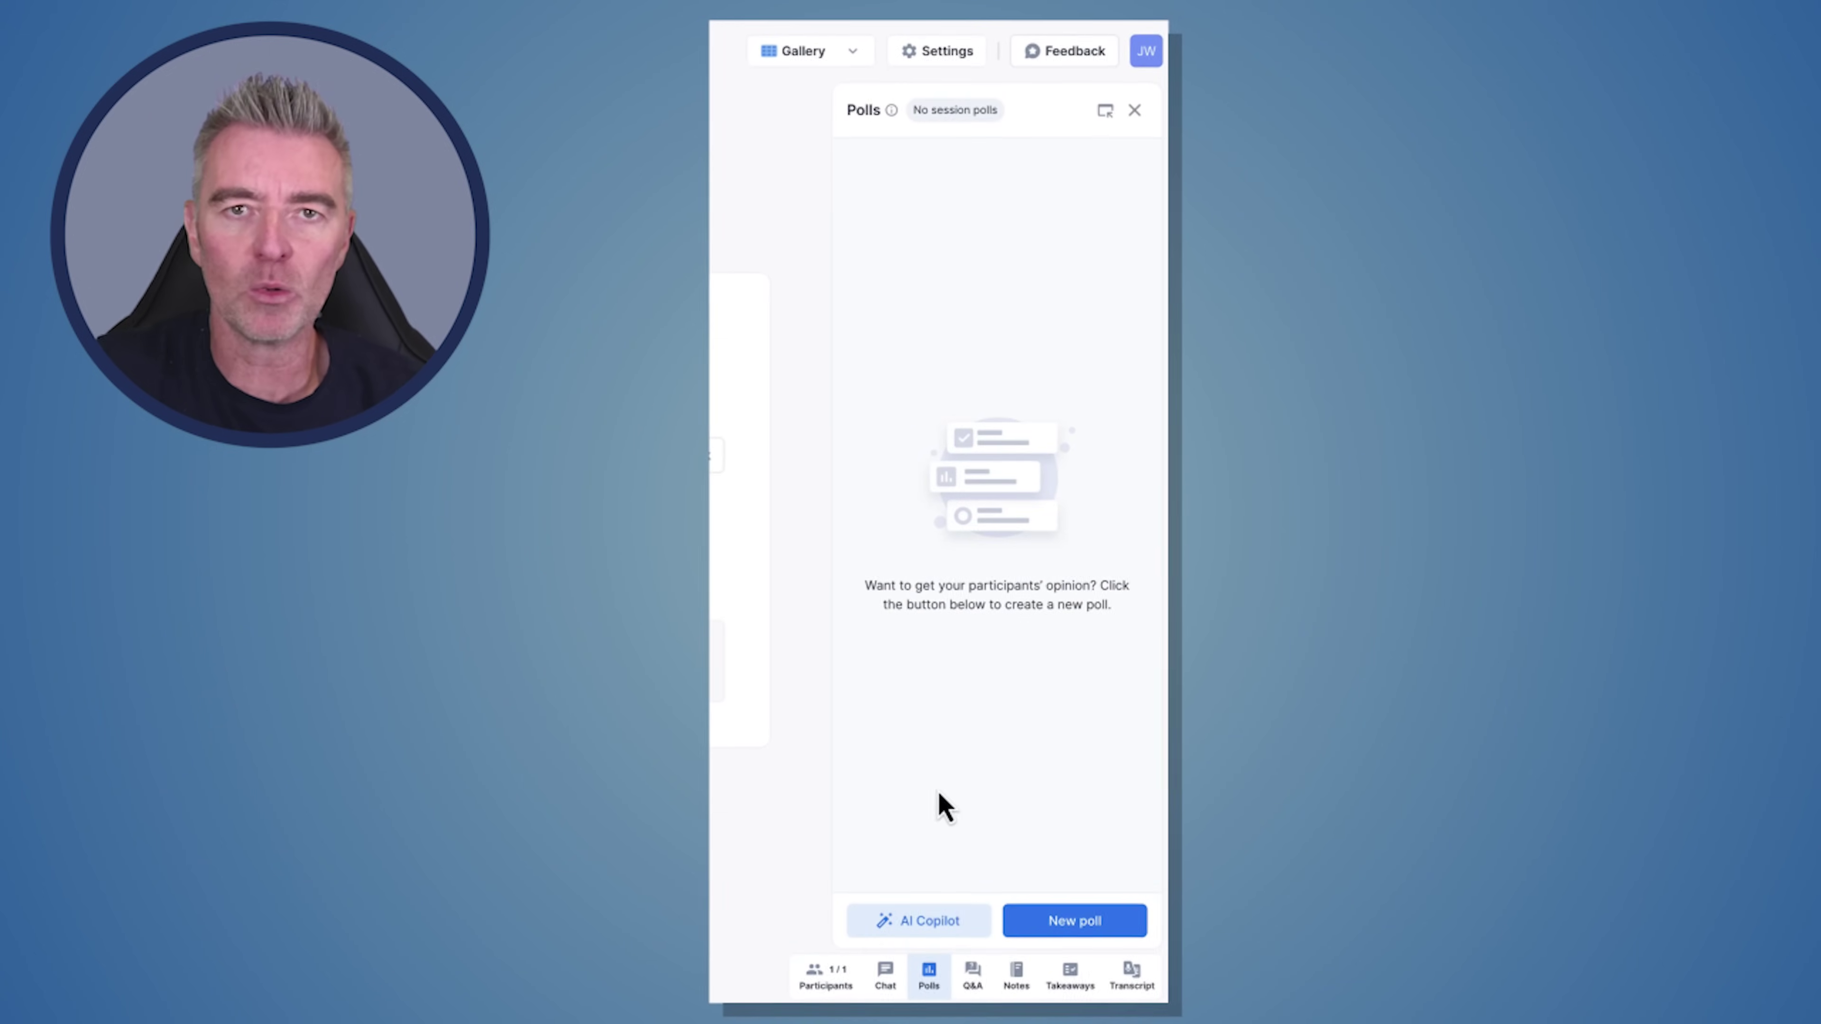
{"action": "left_click", "coordinate": [975, 982]}
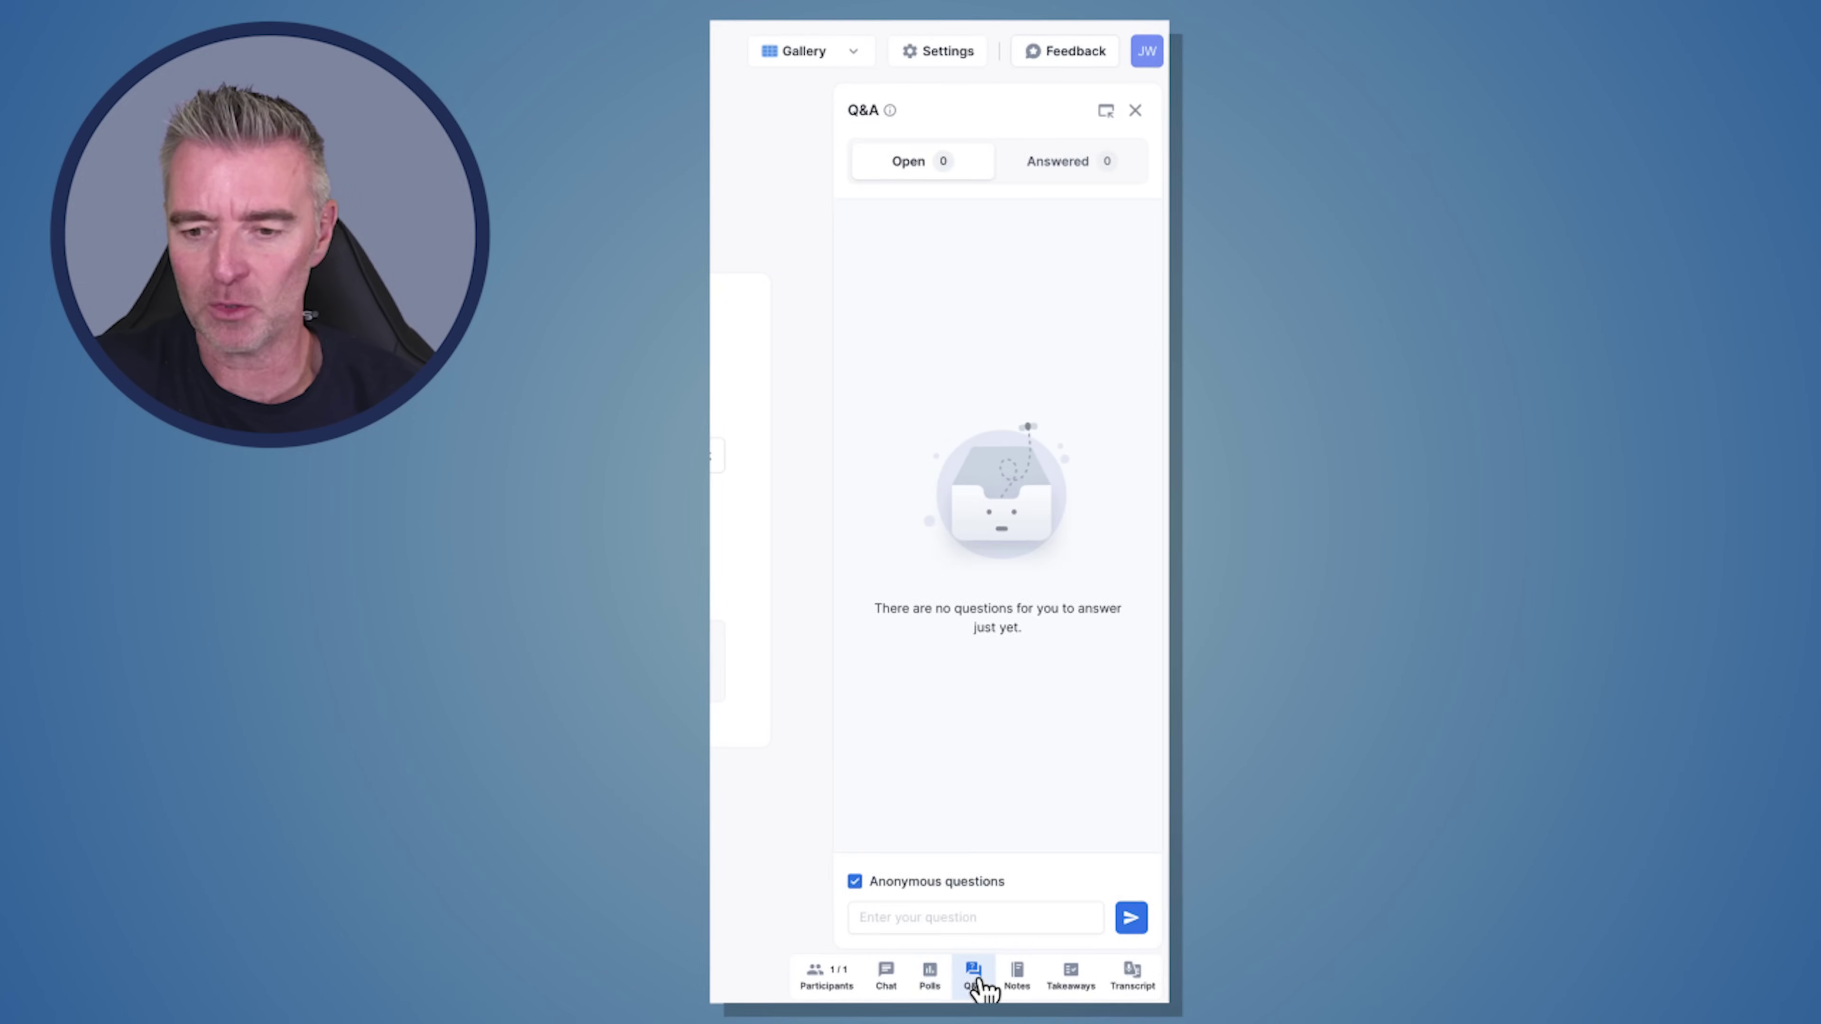
{"action": "left_click", "coordinate": [1023, 986]}
{"action": "left_click", "coordinate": [1074, 994]}
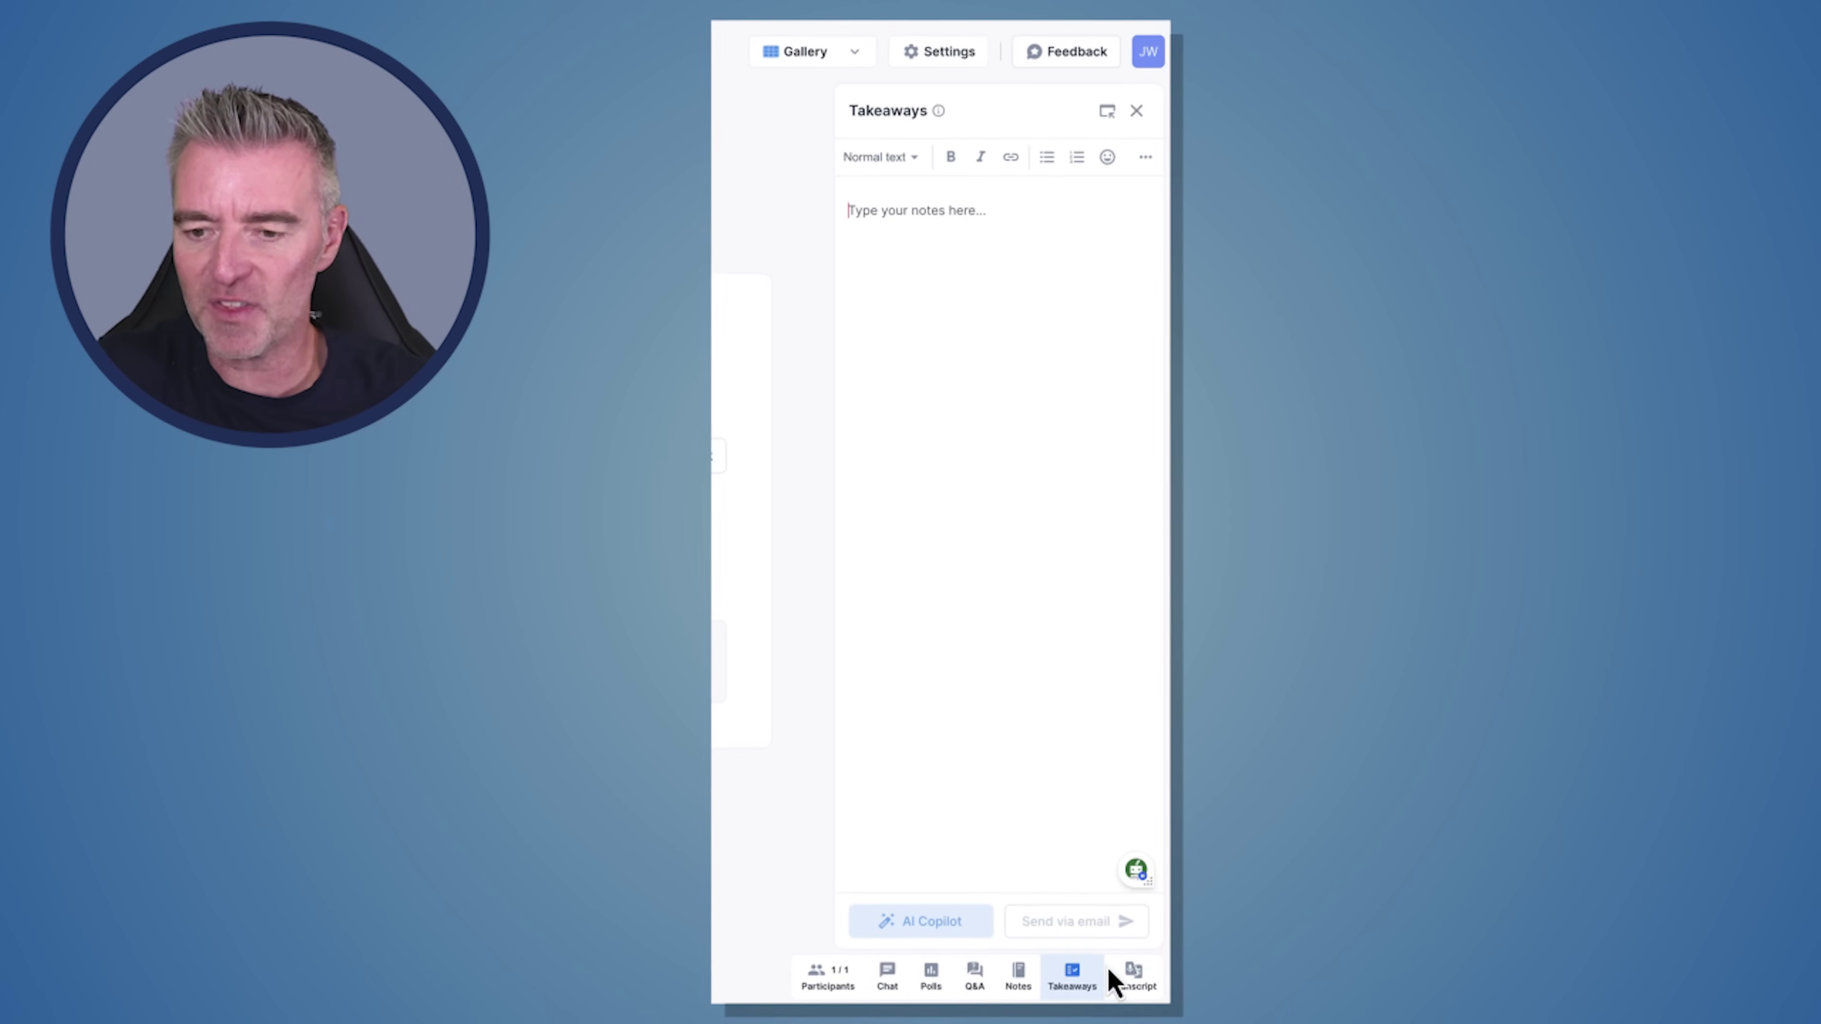
{"action": "left_click", "coordinate": [1133, 989]}
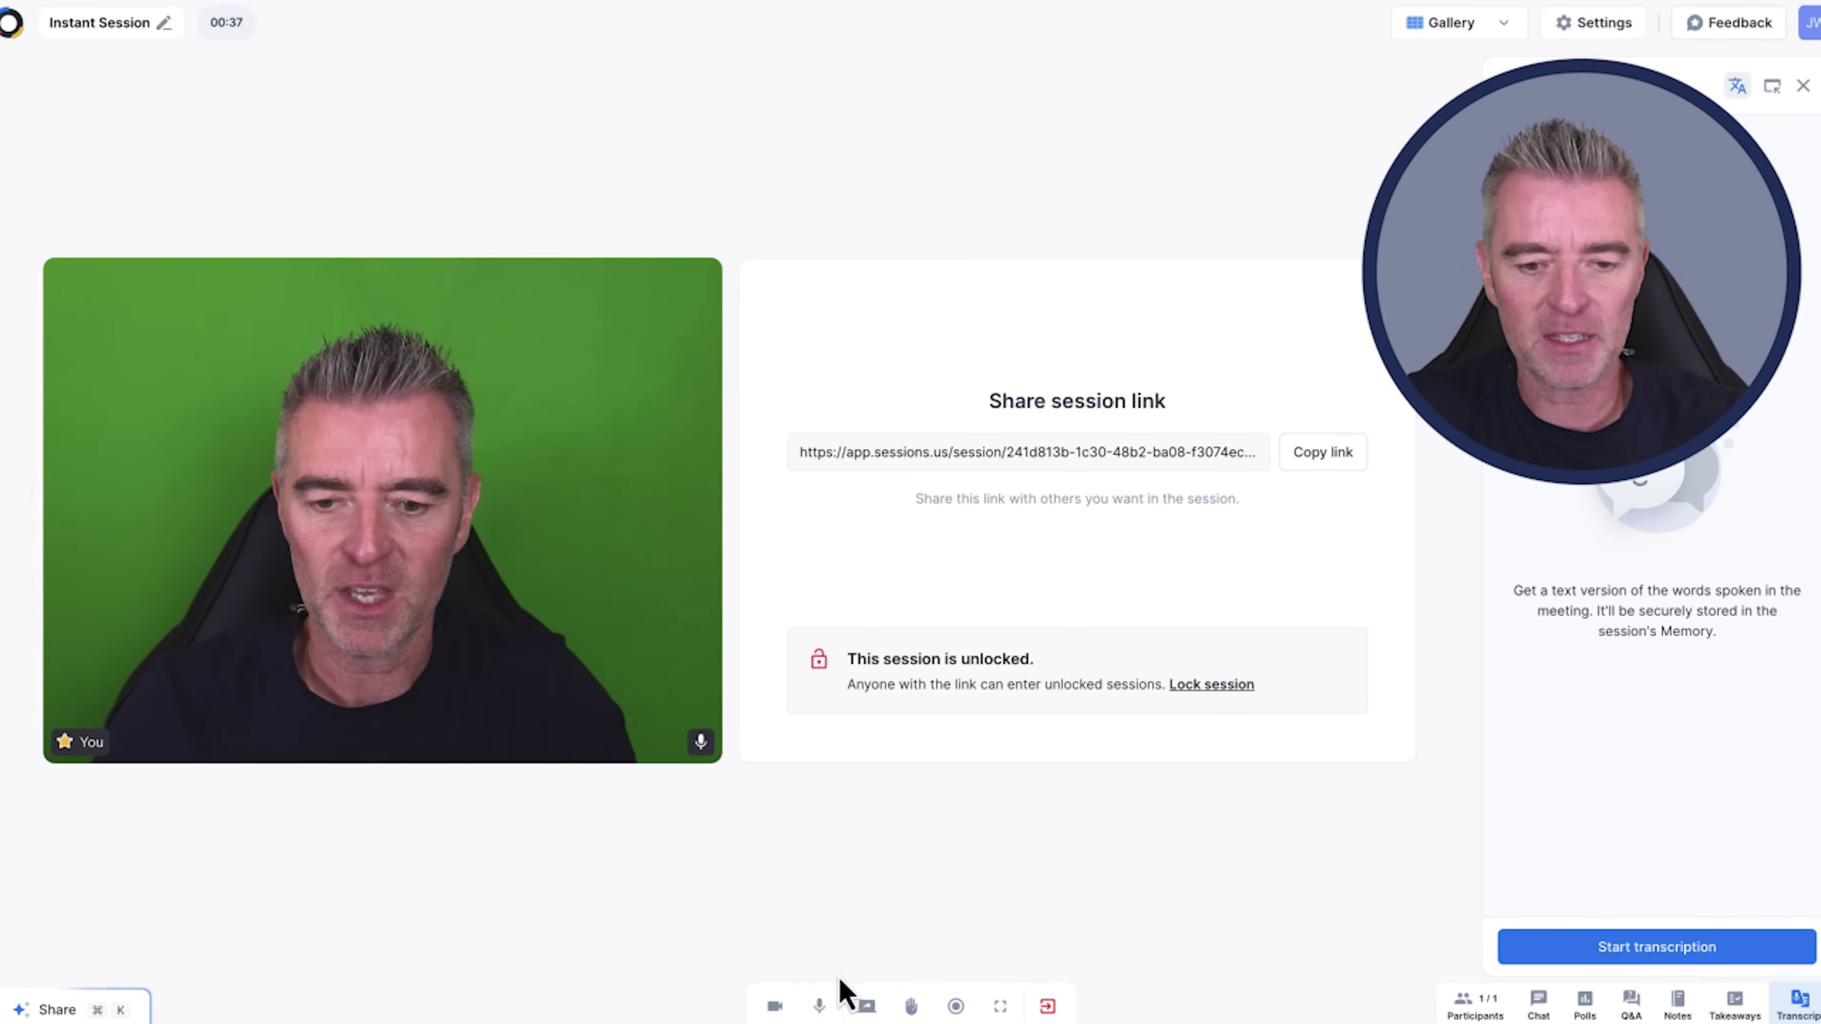
Step: Open the link chatgptskool.com inside the live session and browse down the shared ChatGPT course page
{"action": "left_click", "coordinate": [866, 1005]}
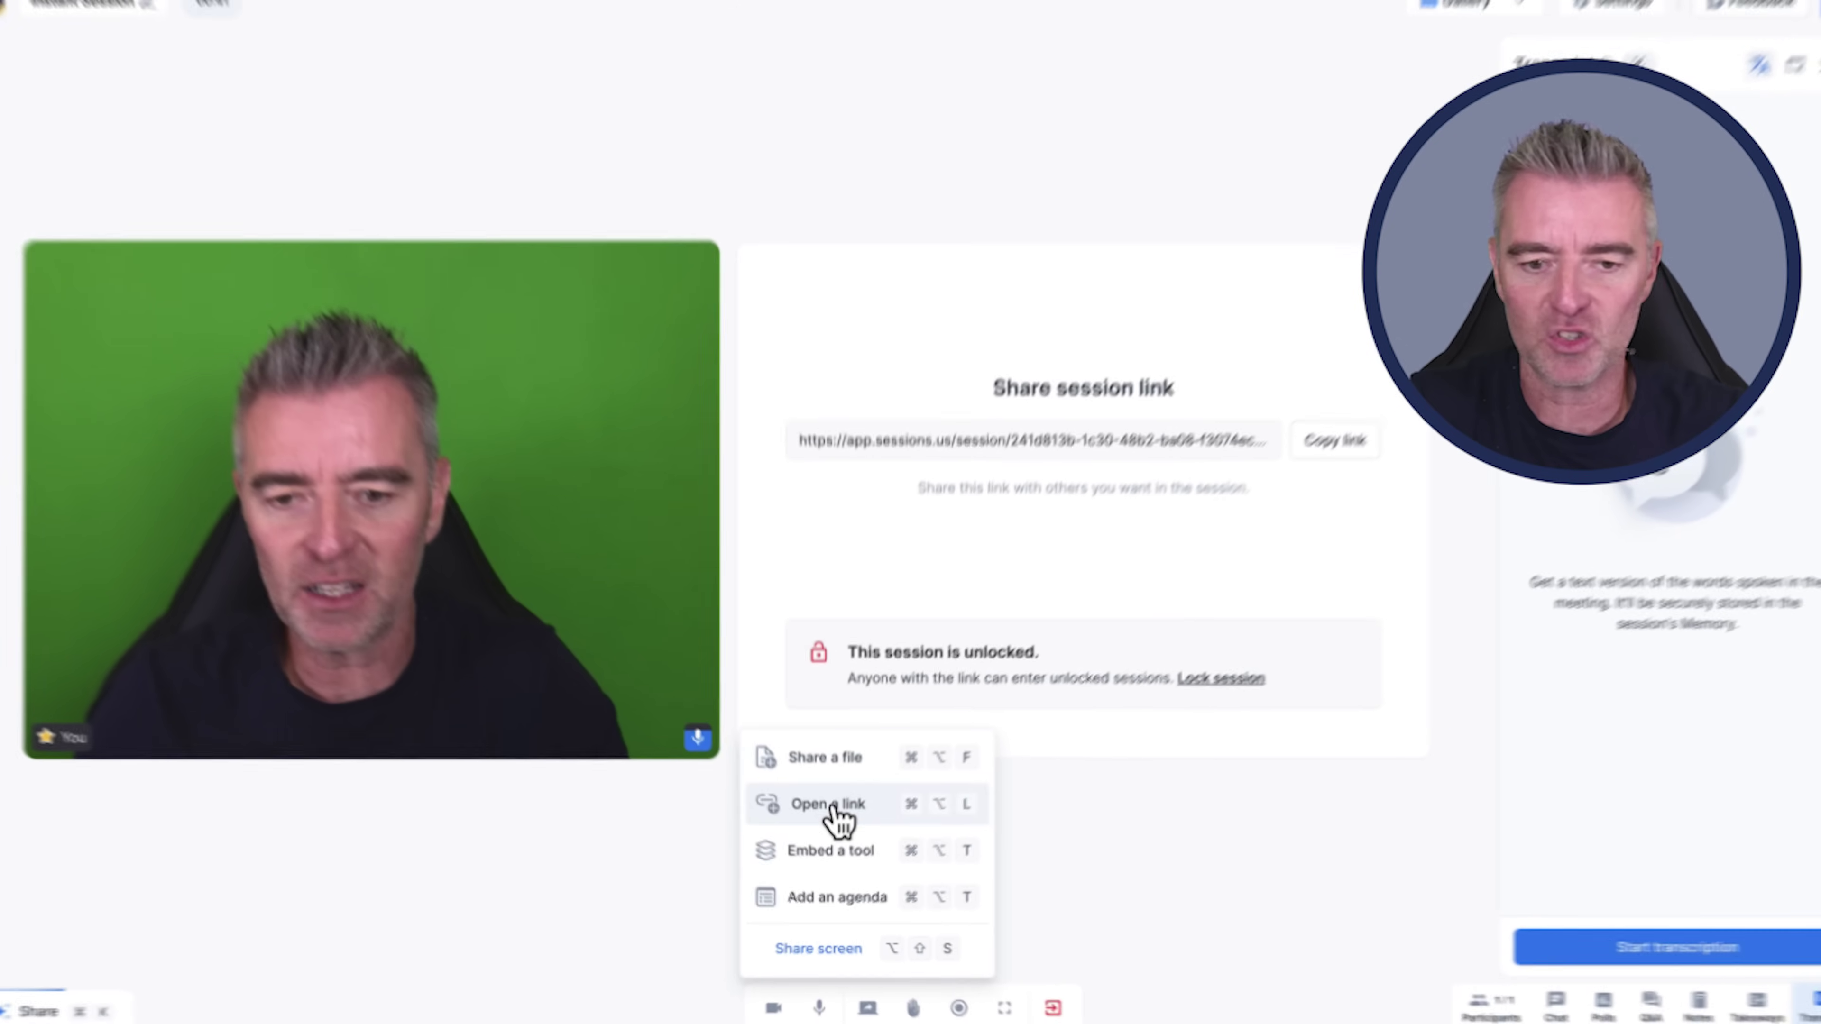
{"action": "left_click", "coordinate": [833, 807]}
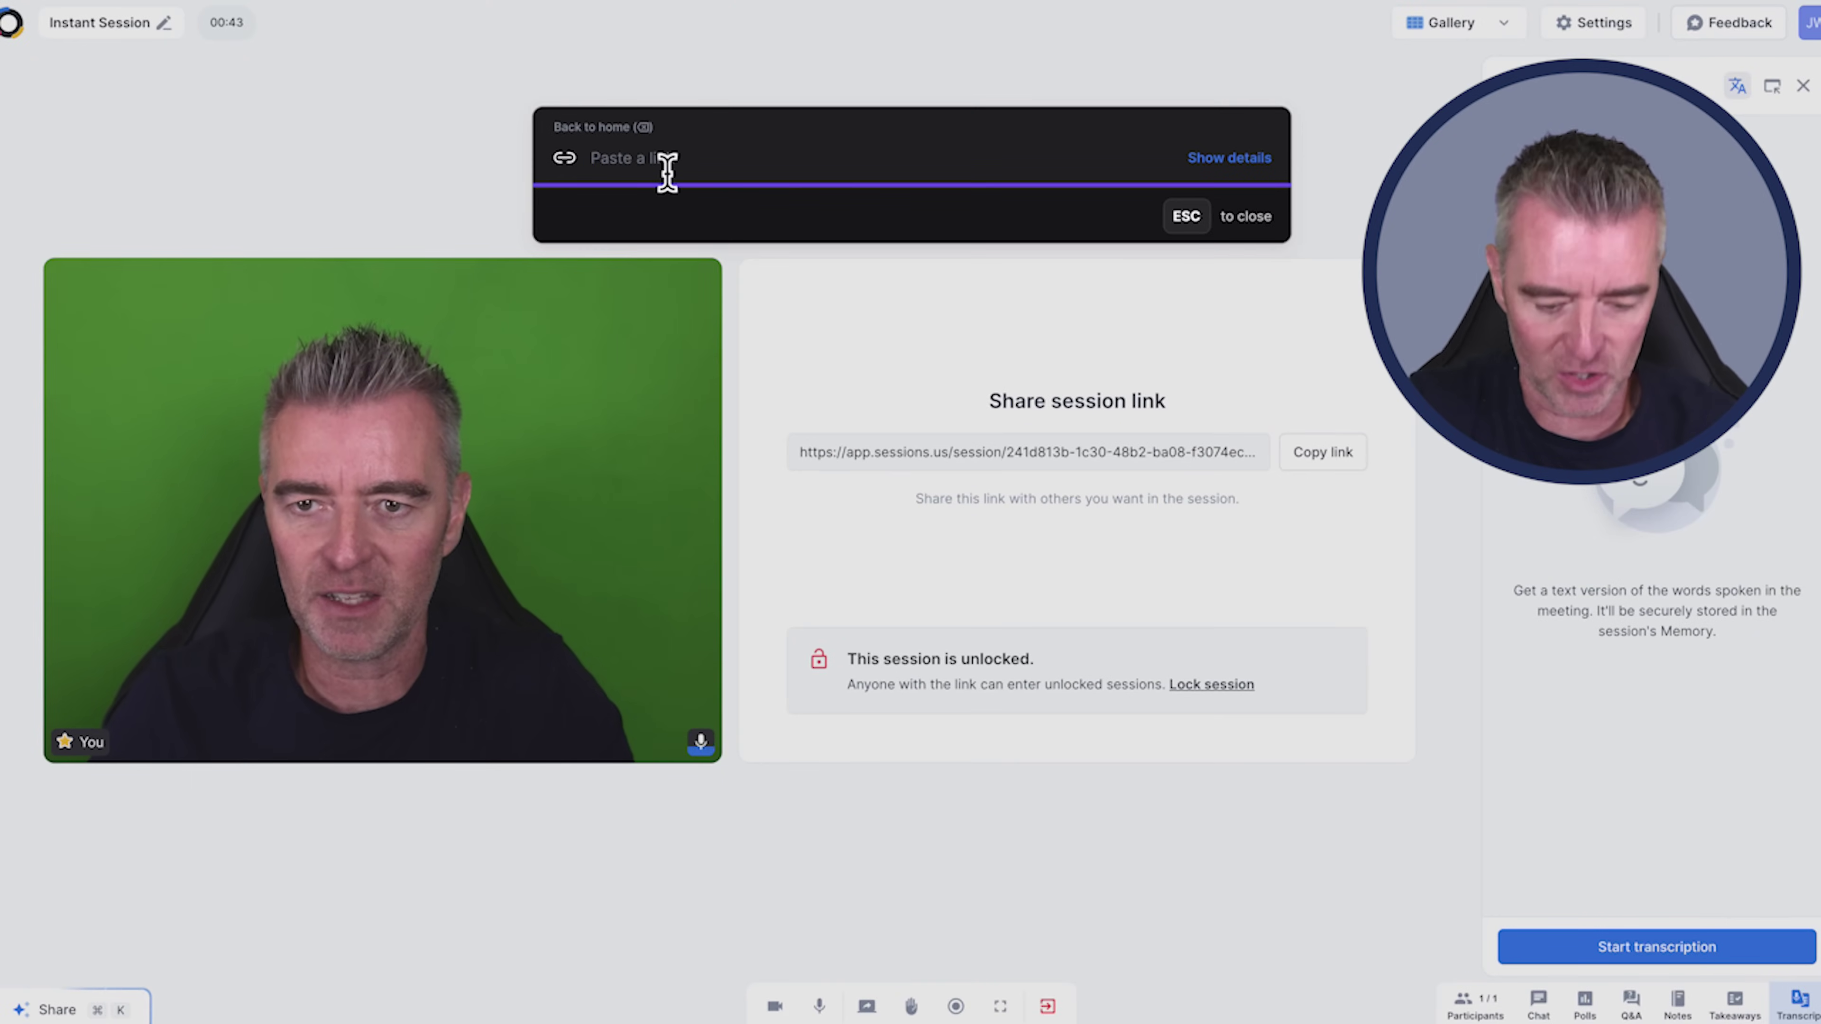
{"action": "type", "text": "chatgpt.co"}
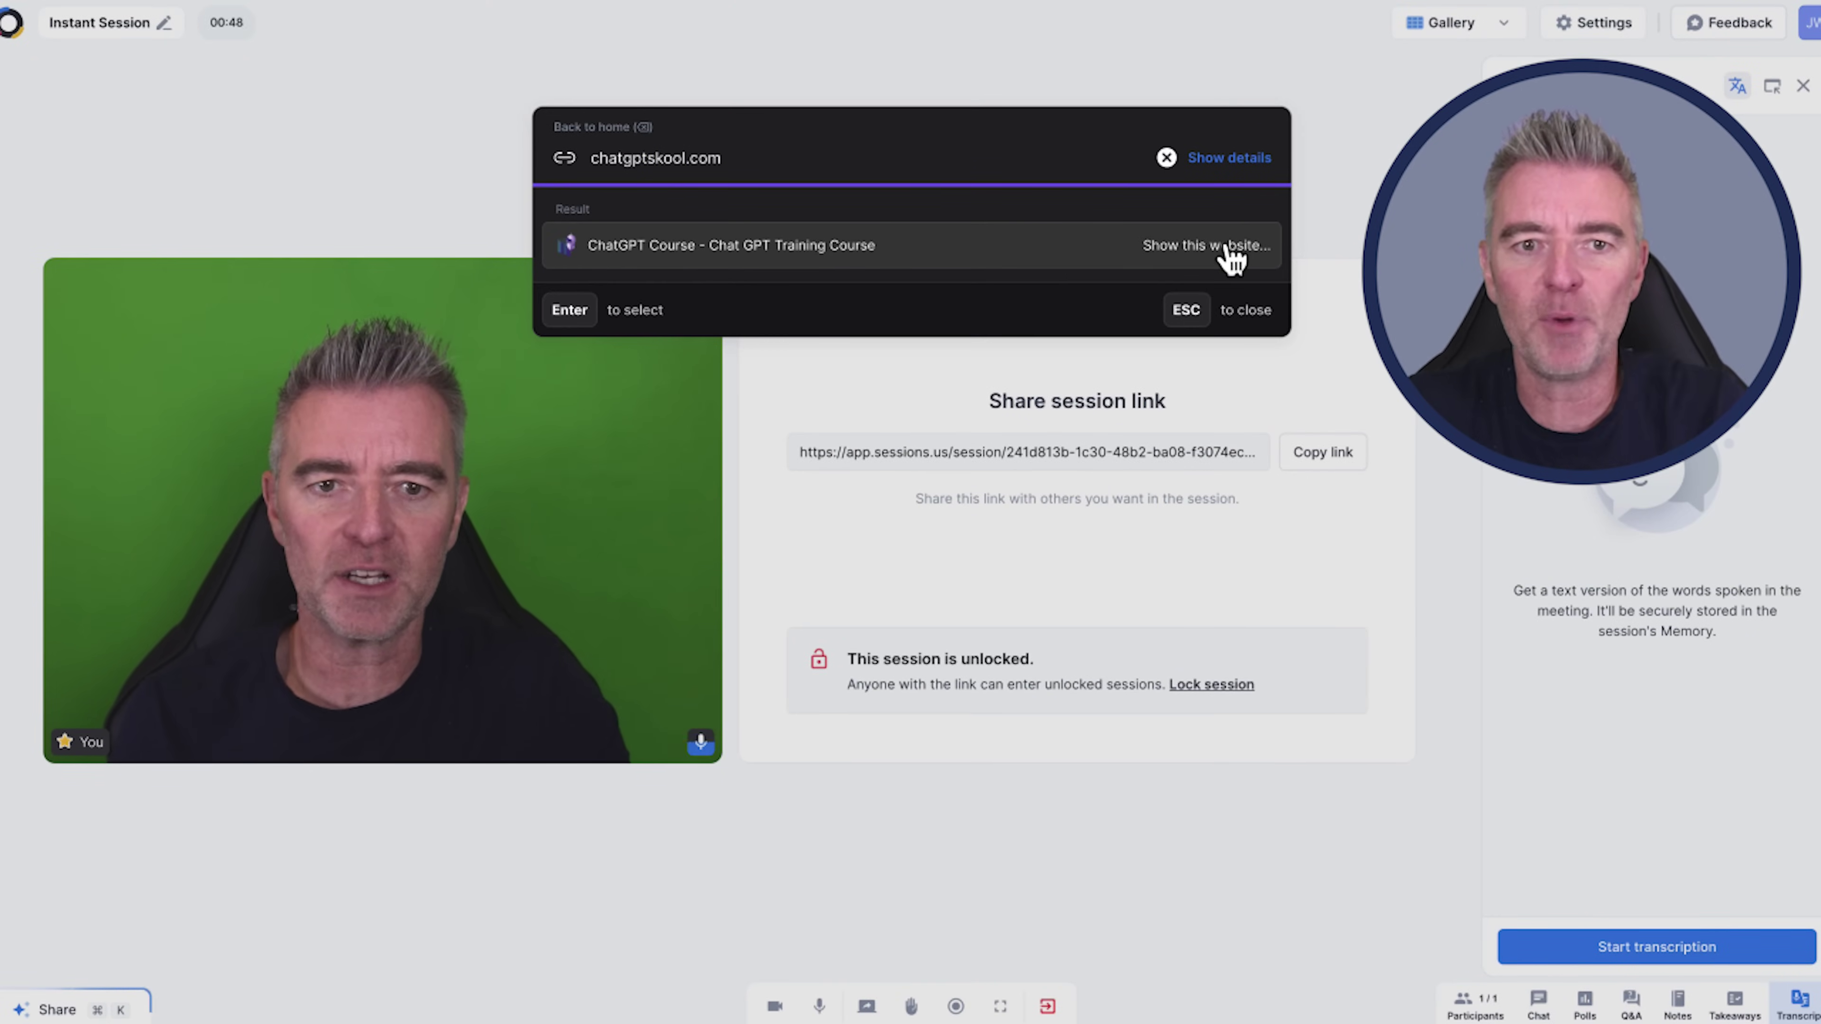
{"action": "left_click", "coordinate": [1231, 255]}
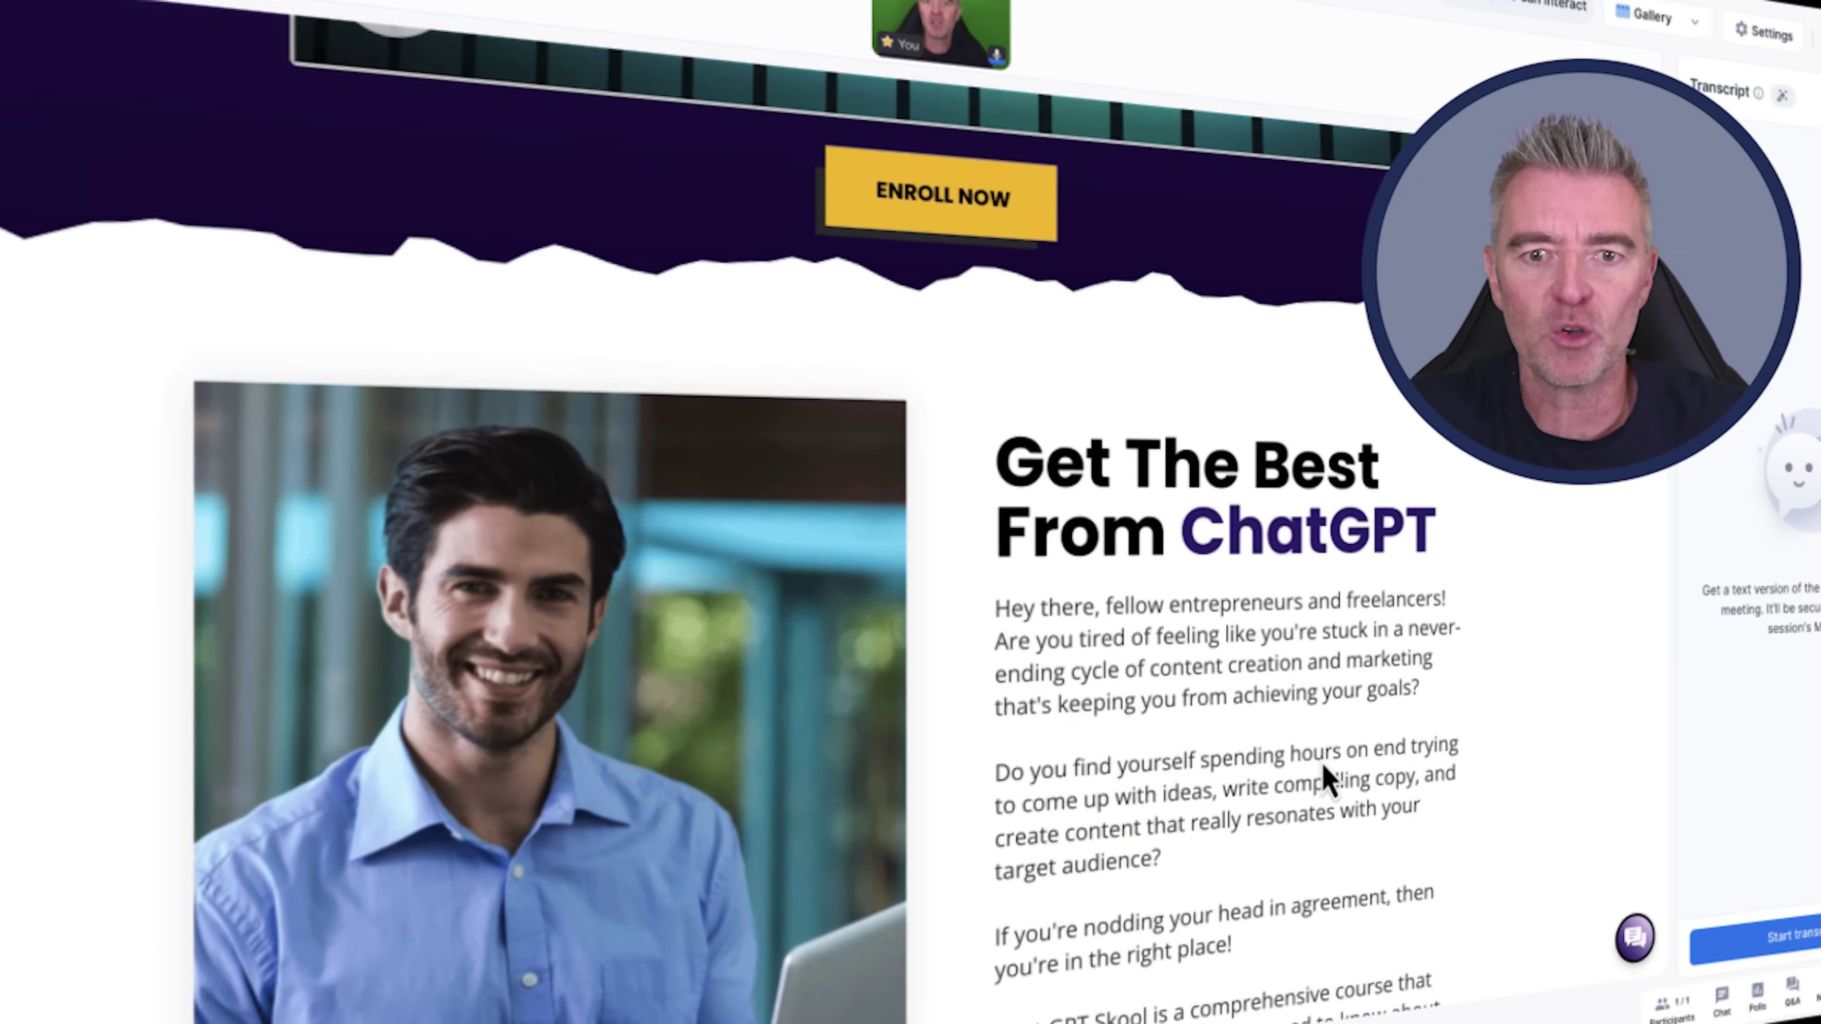
{"action": "scroll", "coordinate": [1321, 763], "scroll_direction": "down", "scroll_amount": 10}
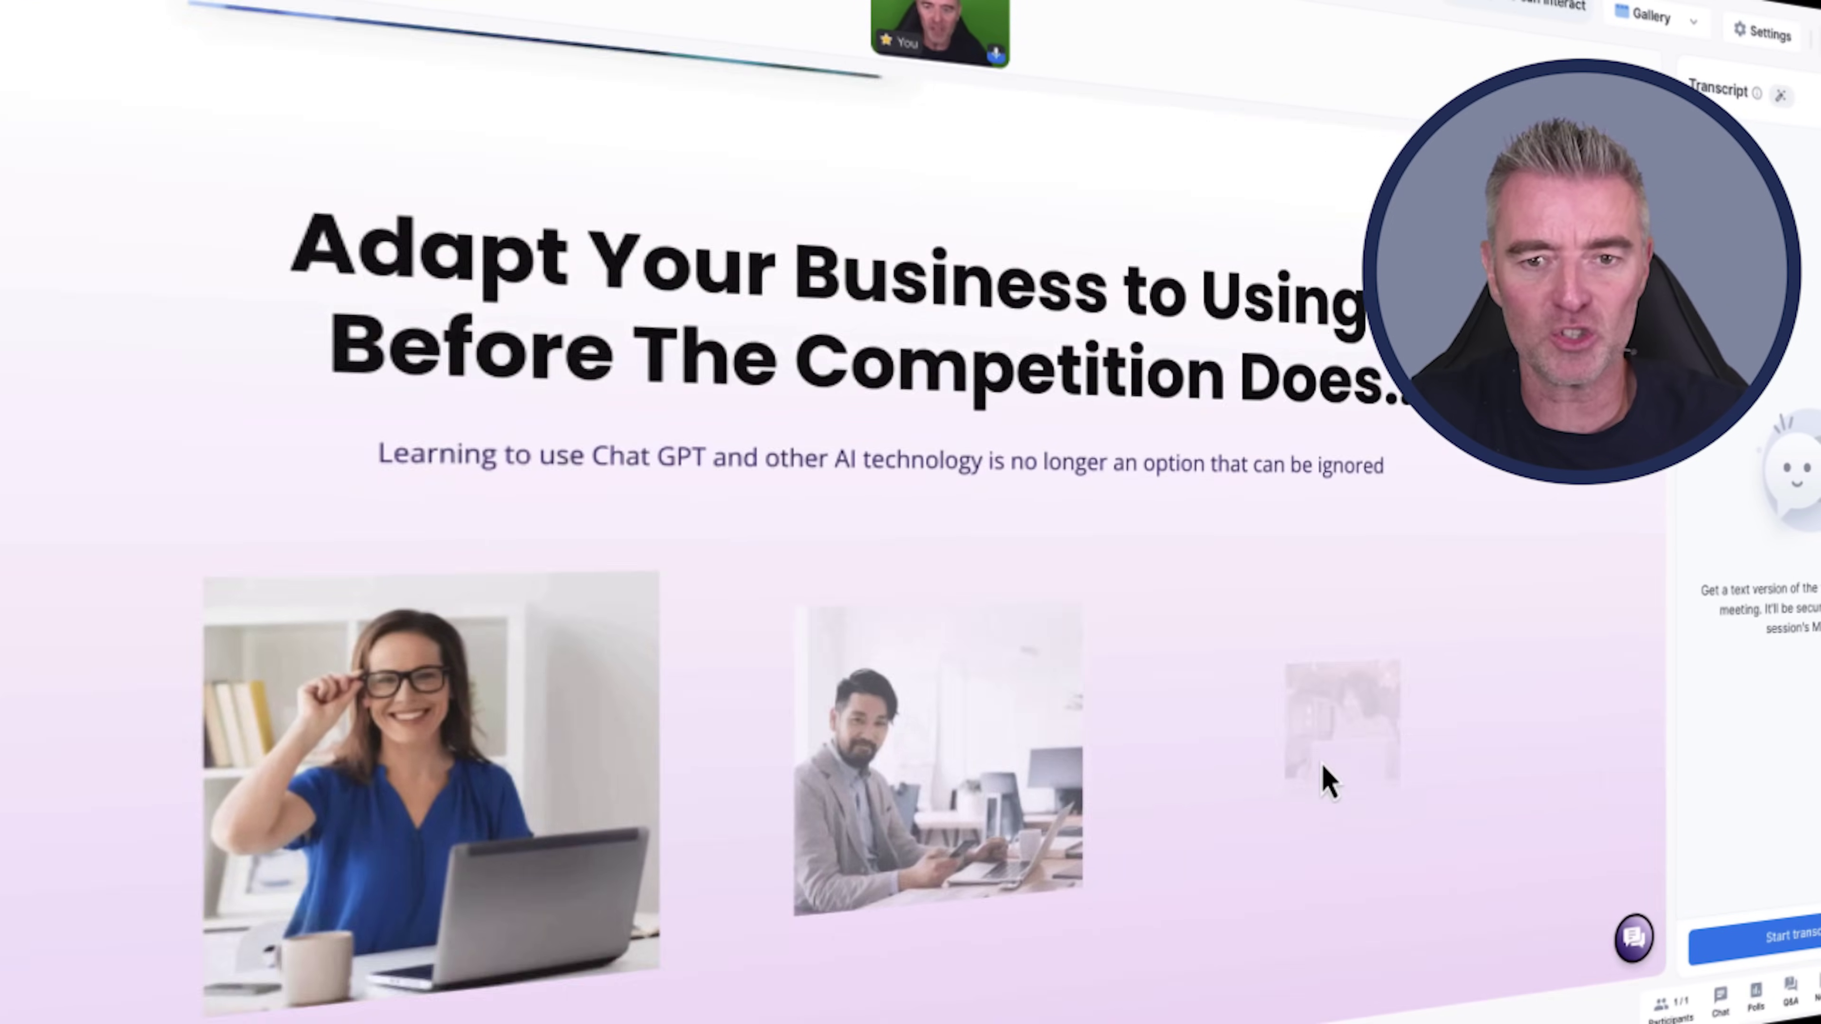
{"action": "scroll", "coordinate": [1325, 780], "scroll_direction": "down", "scroll_amount": 10}
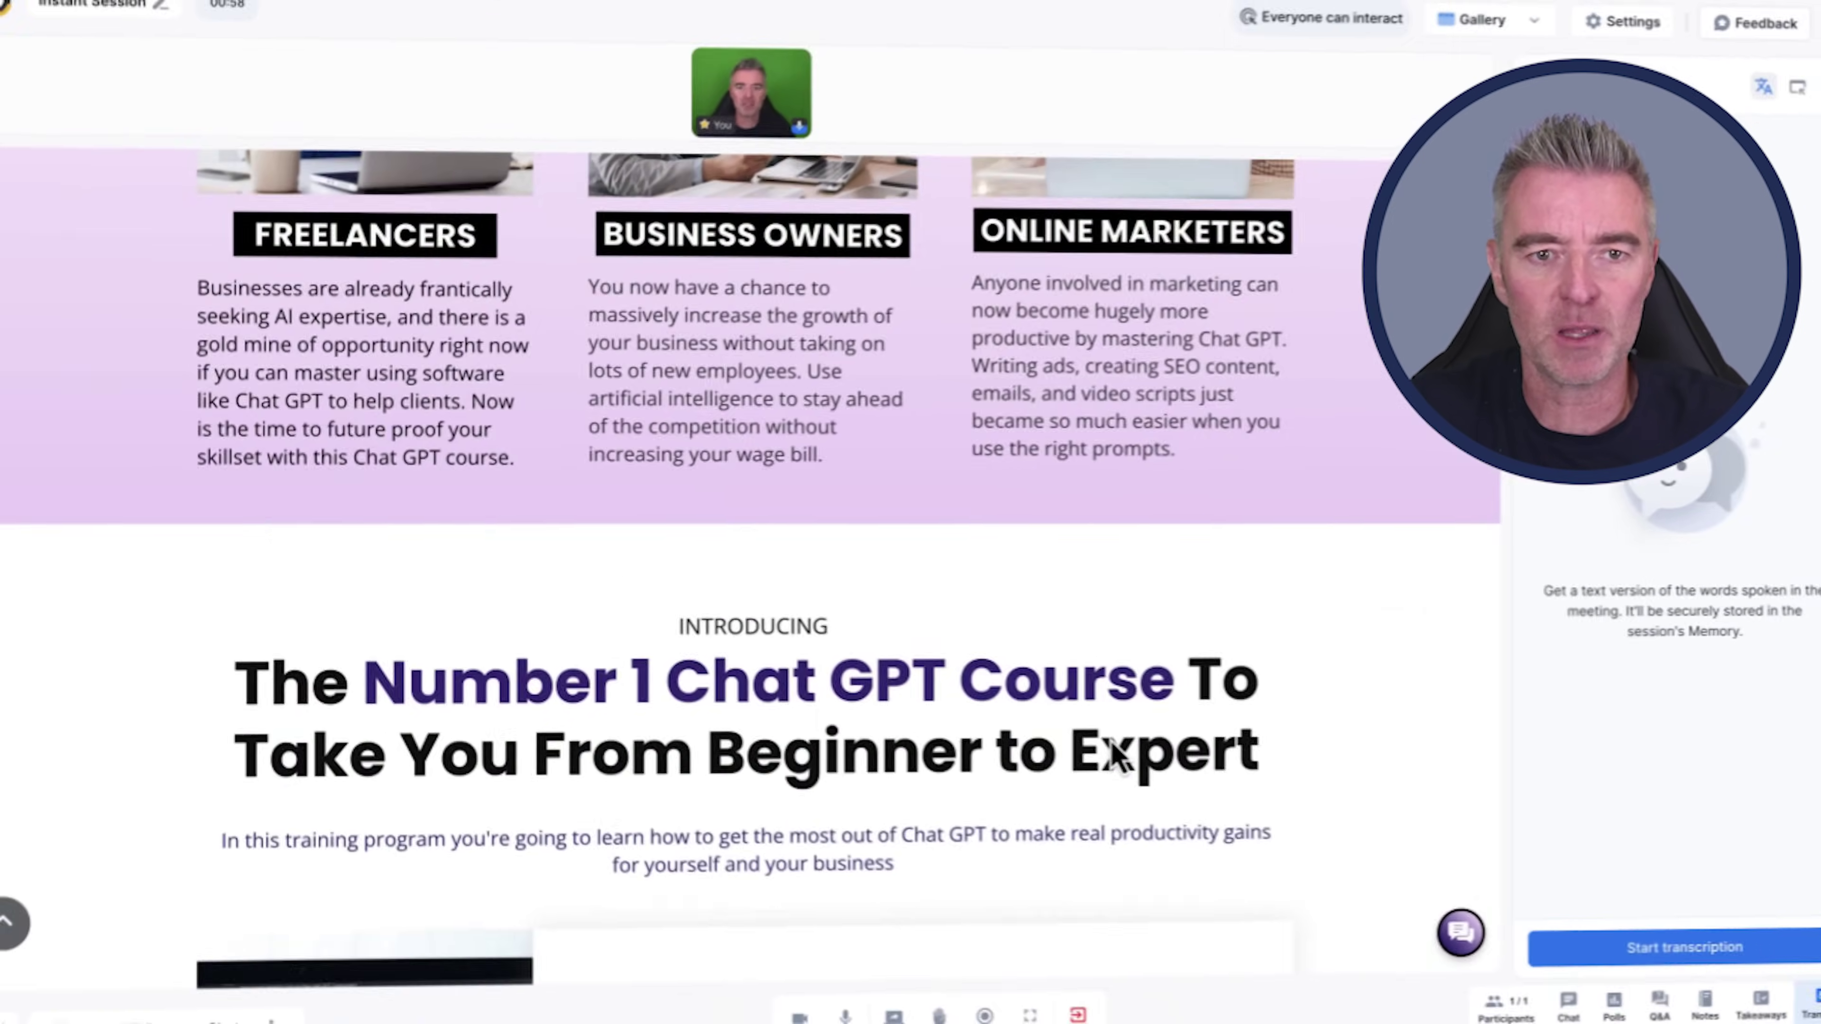
{"action": "scroll", "coordinate": [1110, 740], "scroll_direction": "down", "scroll_amount": 5}
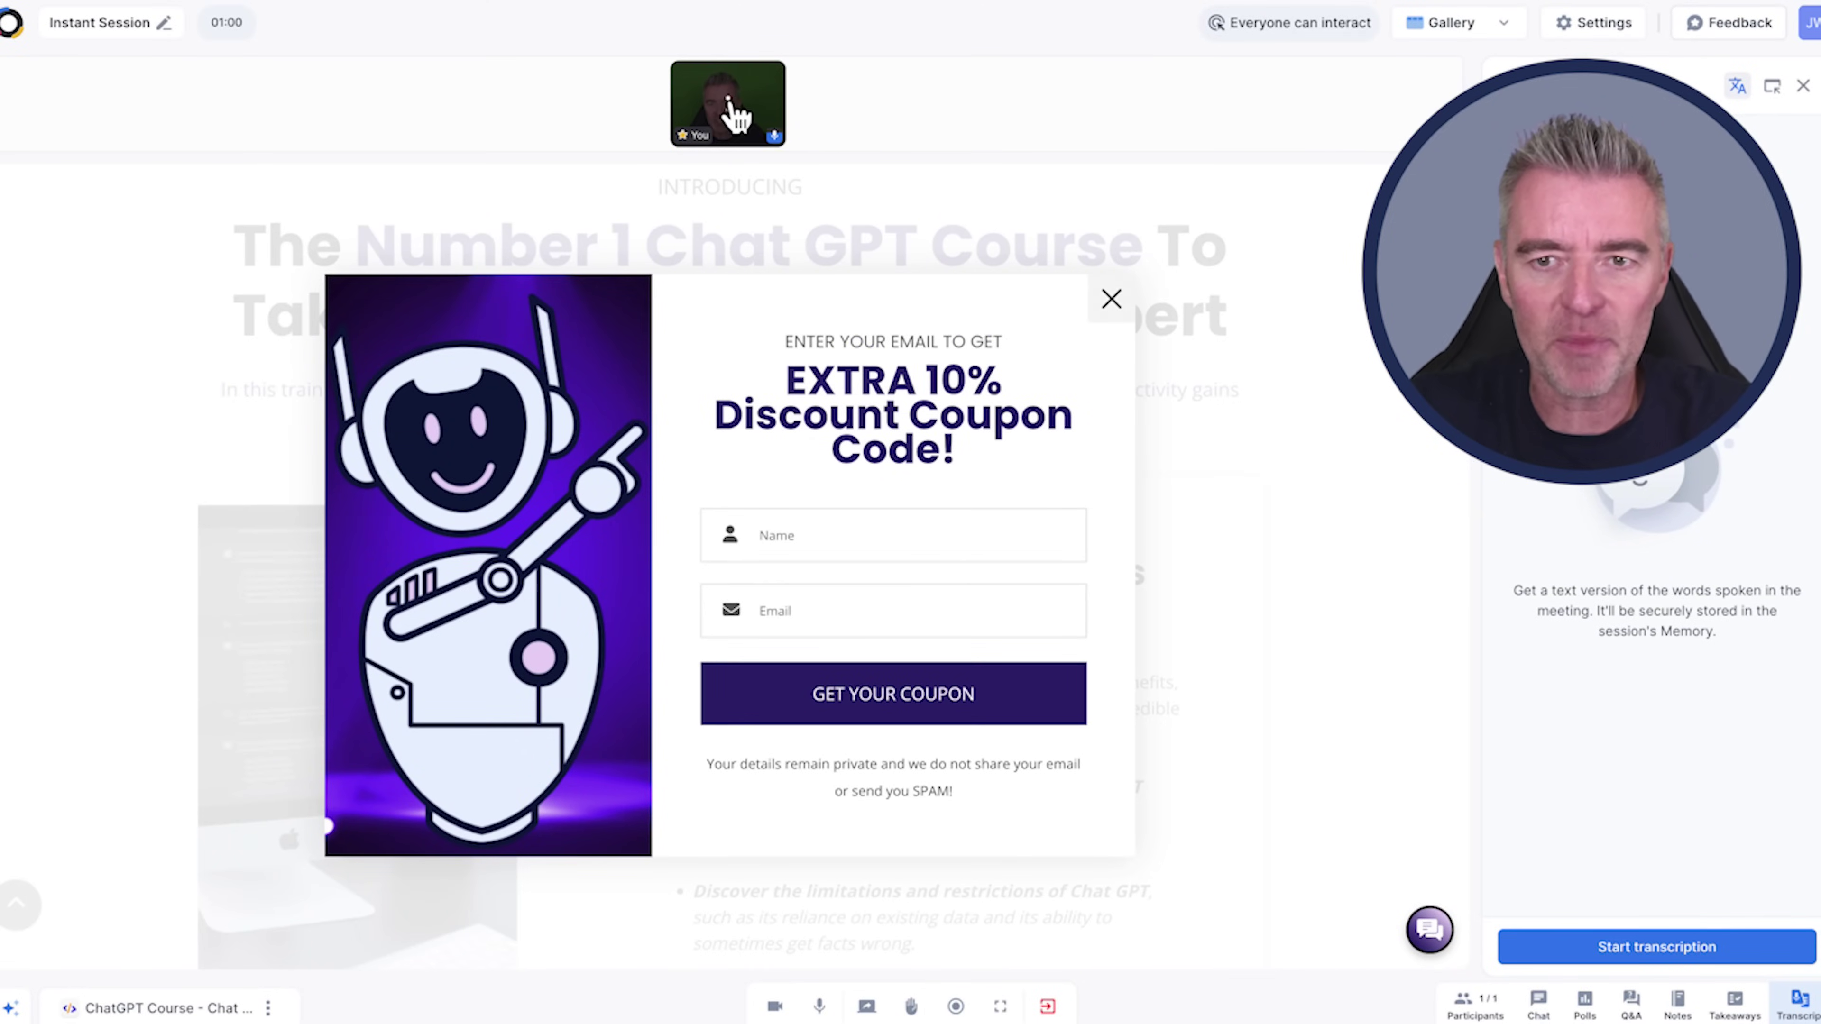
Step: Start the spotlight on the host's own video in the session
{"action": "left_click", "coordinate": [728, 102]}
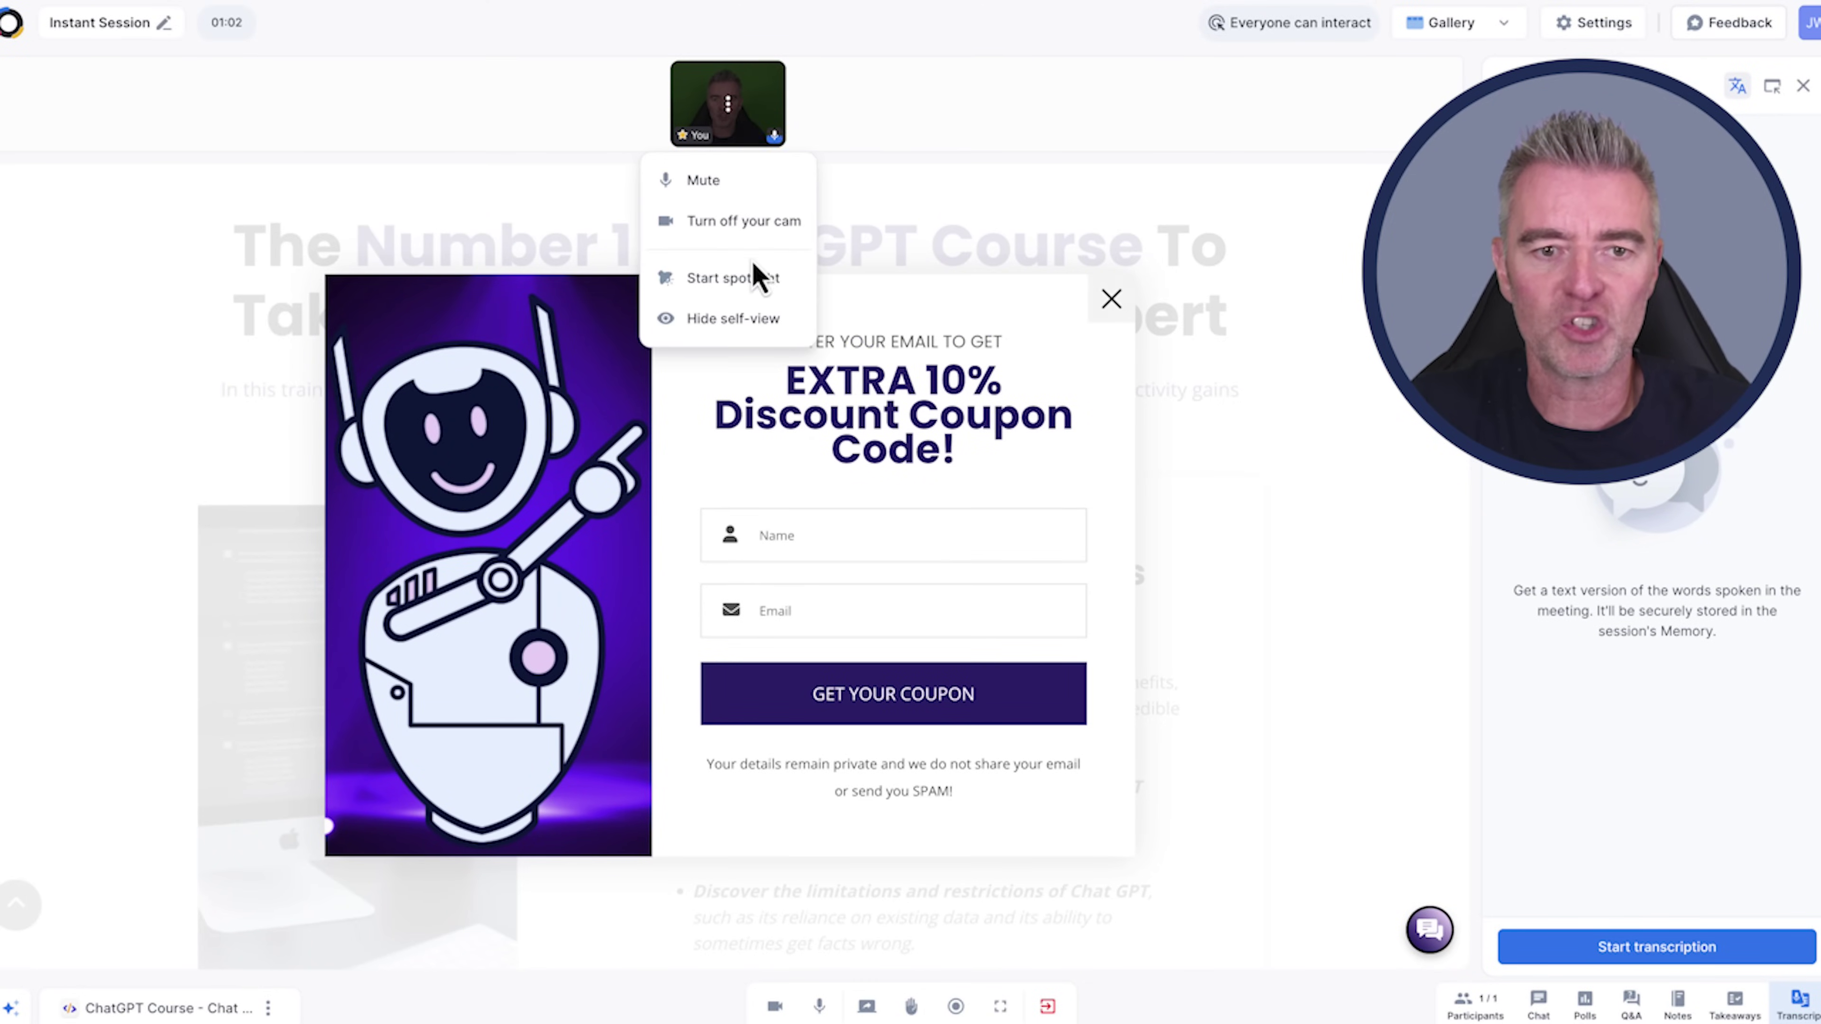
{"action": "left_click", "coordinate": [746, 290]}
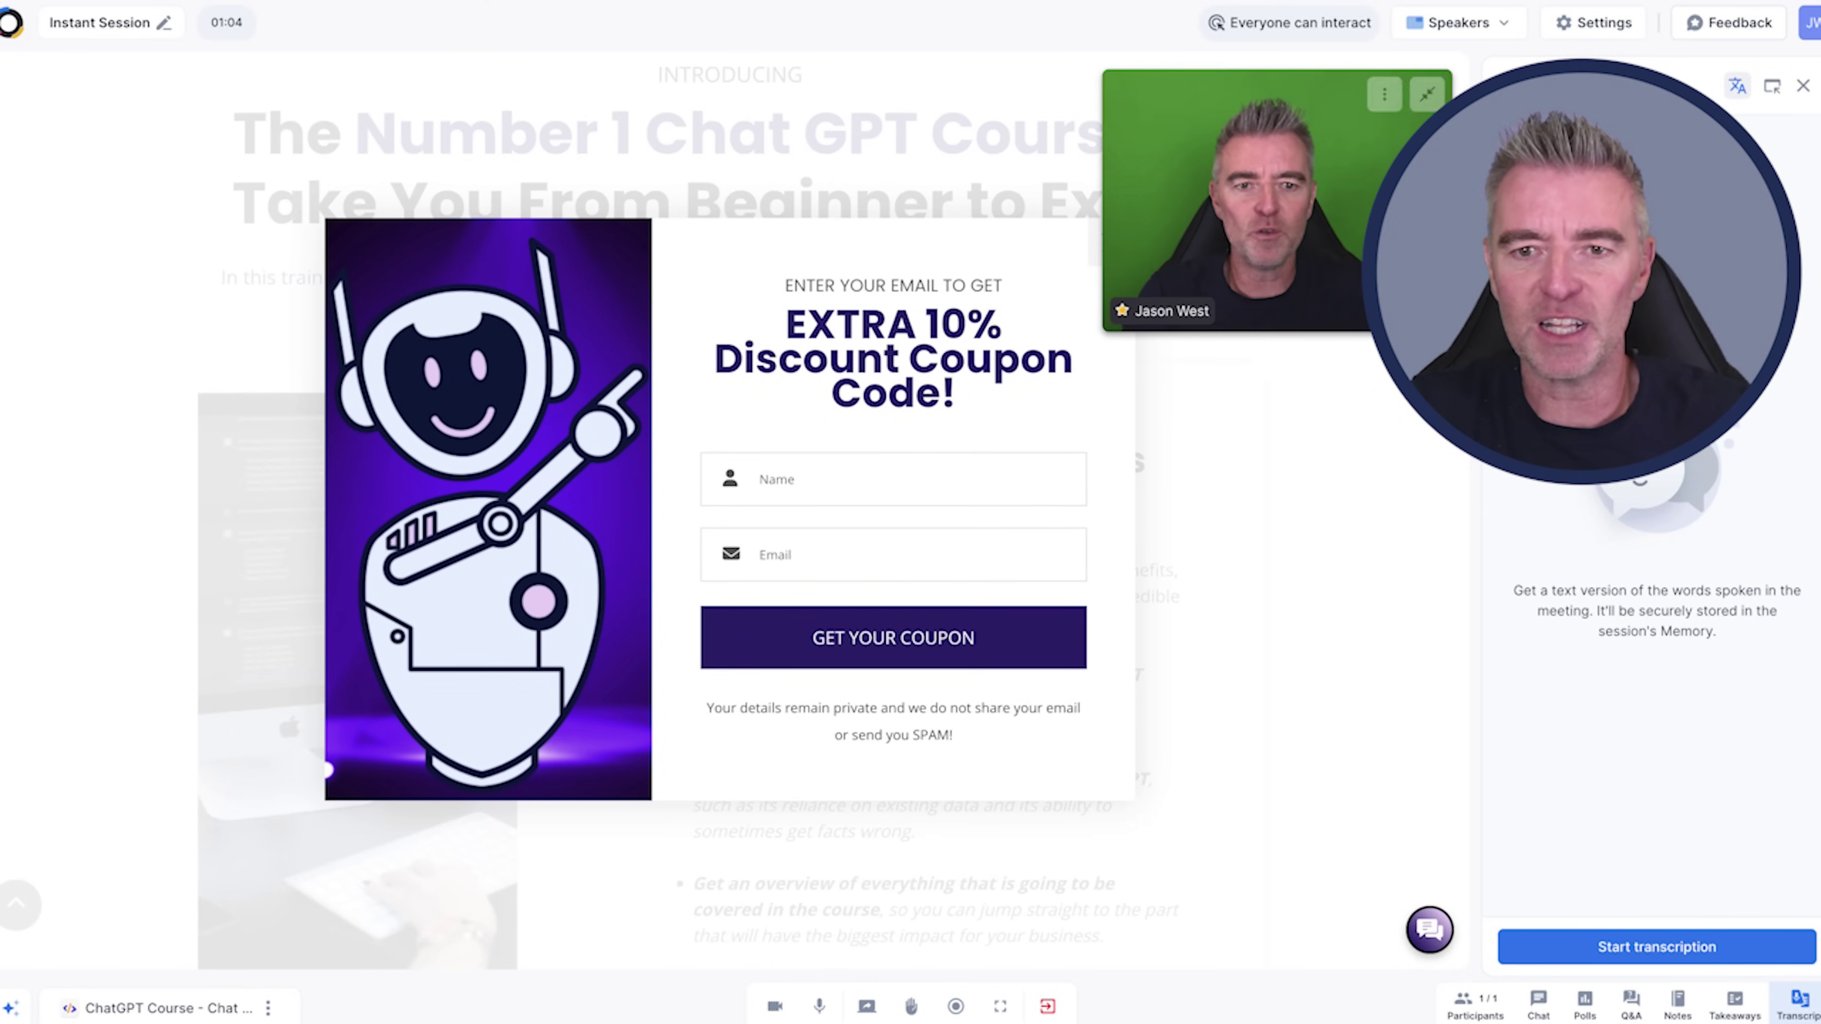
Step: Move the host's floating video around the shared web page, place it over the page's upper right area and minimise it
{"action": "left_click_drag", "start_coordinate": [1308, 185], "coordinate": [1268, 710]}
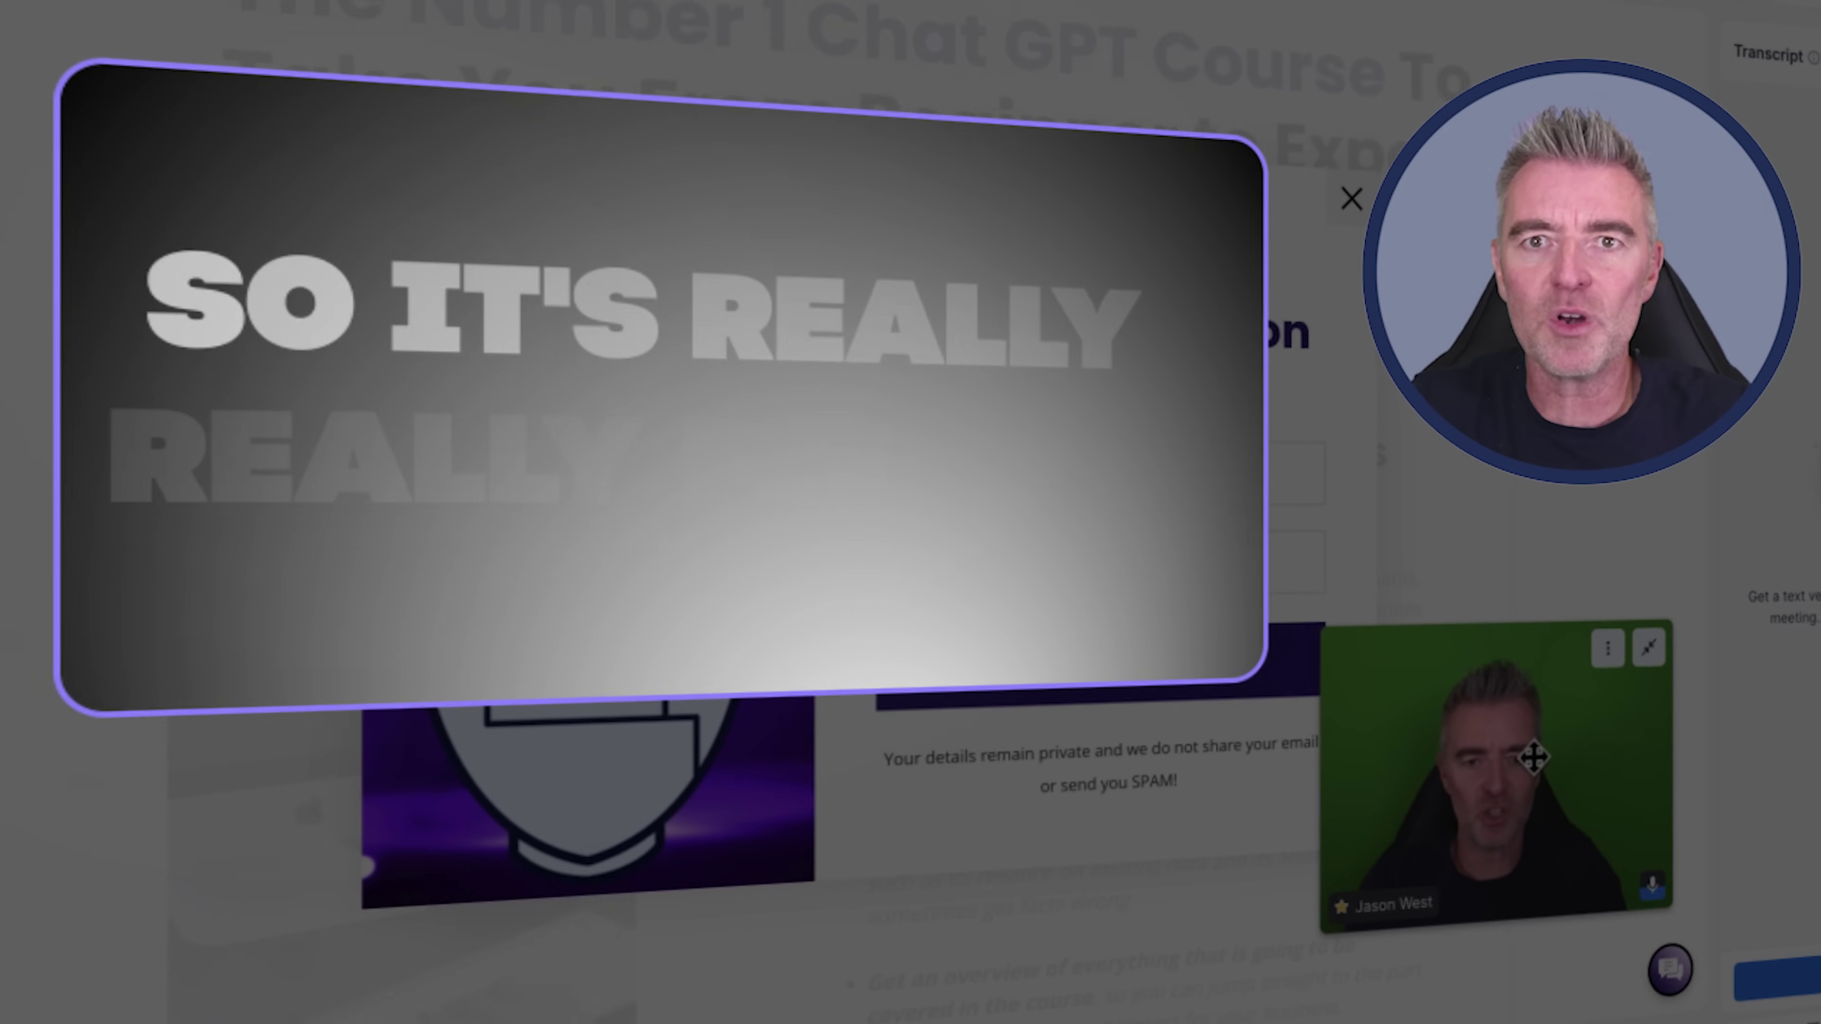
{"action": "left_click_drag", "start_coordinate": [1532, 757], "coordinate": [1466, 309]}
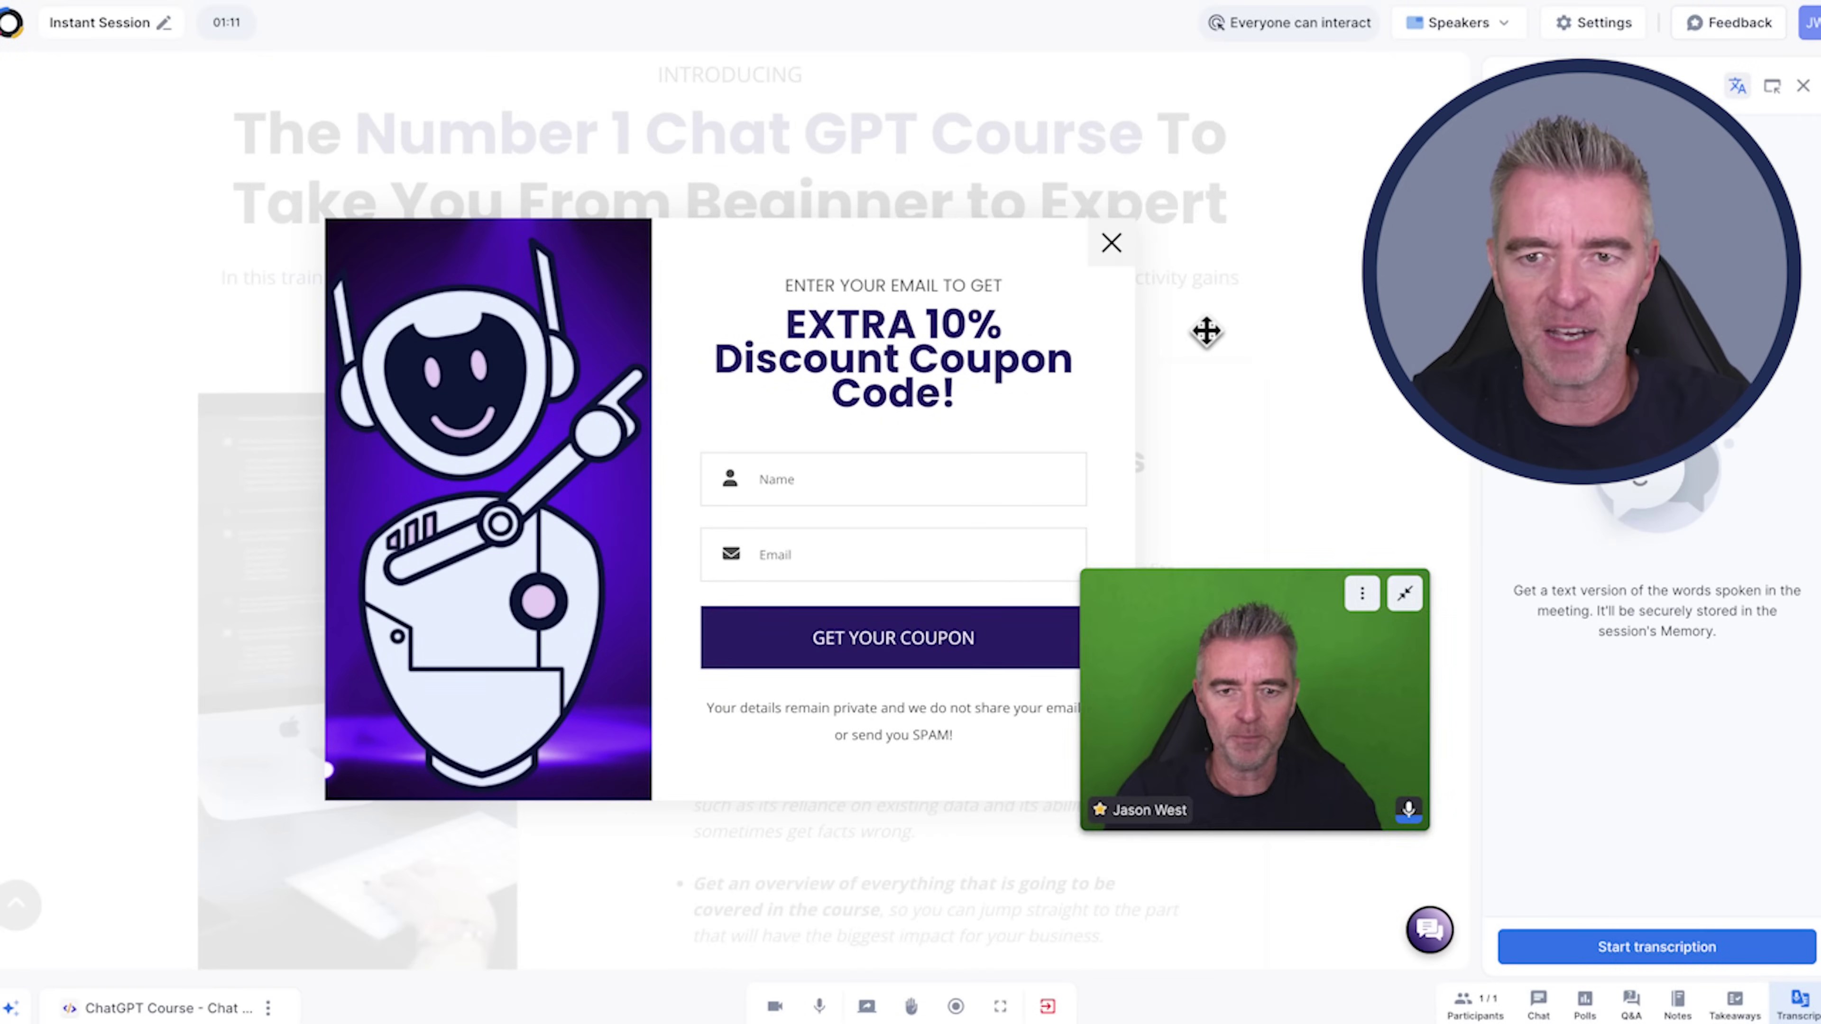
{"action": "left_click_drag", "start_coordinate": [1206, 332], "coordinate": [1280, 144]}
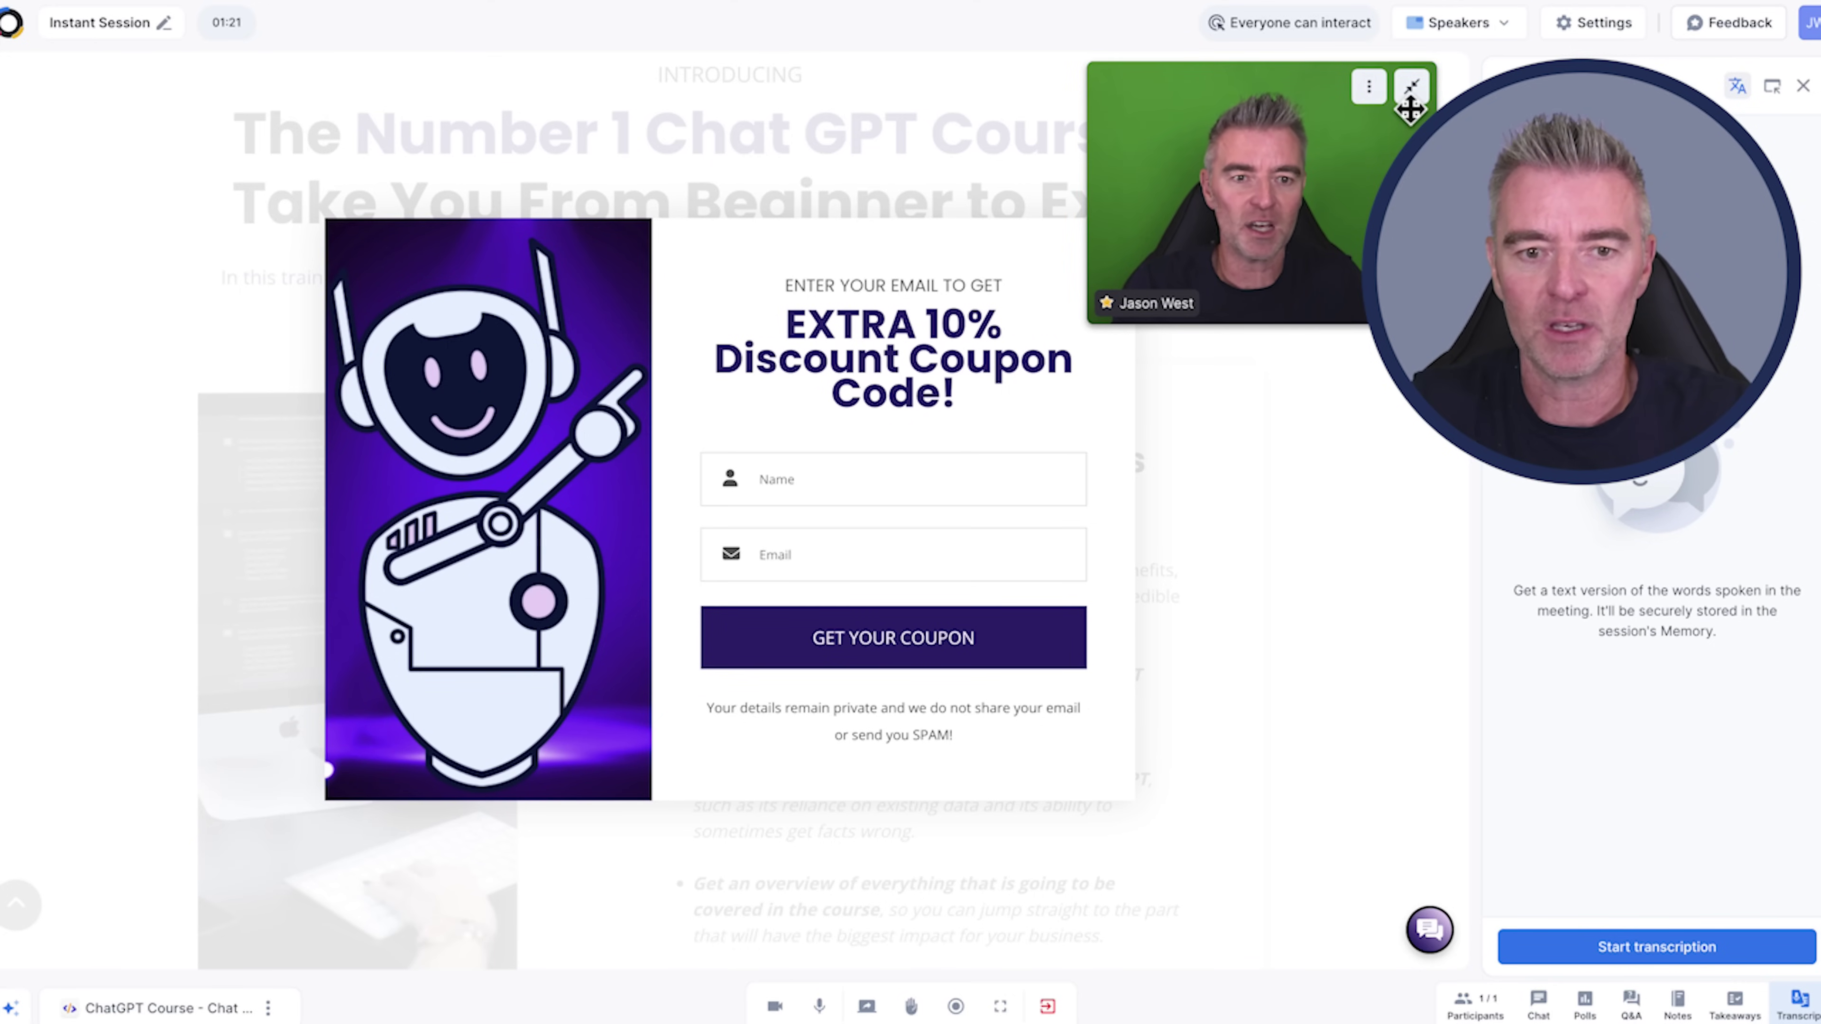
{"action": "left_click", "coordinate": [1411, 87]}
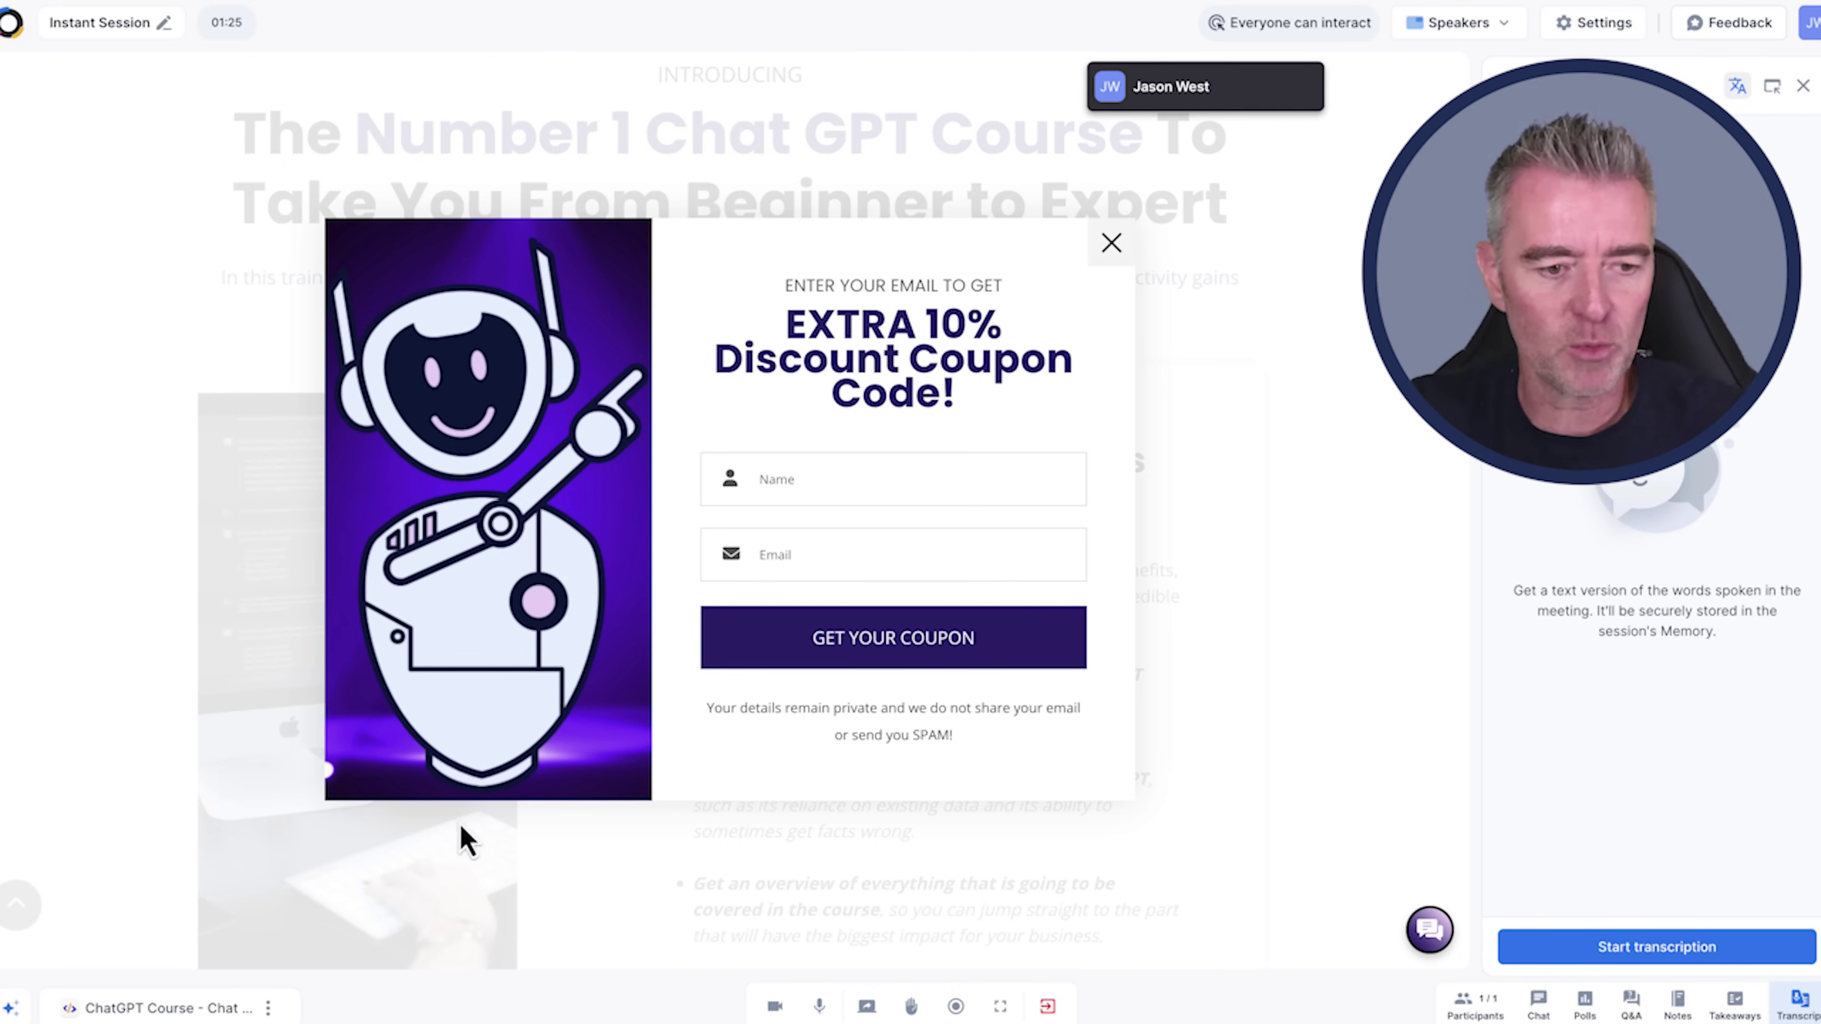
Step: Share the recently used workshop.pdf in the live session in place of the ChatGPT course page
{"action": "left_click", "coordinate": [97, 1019]}
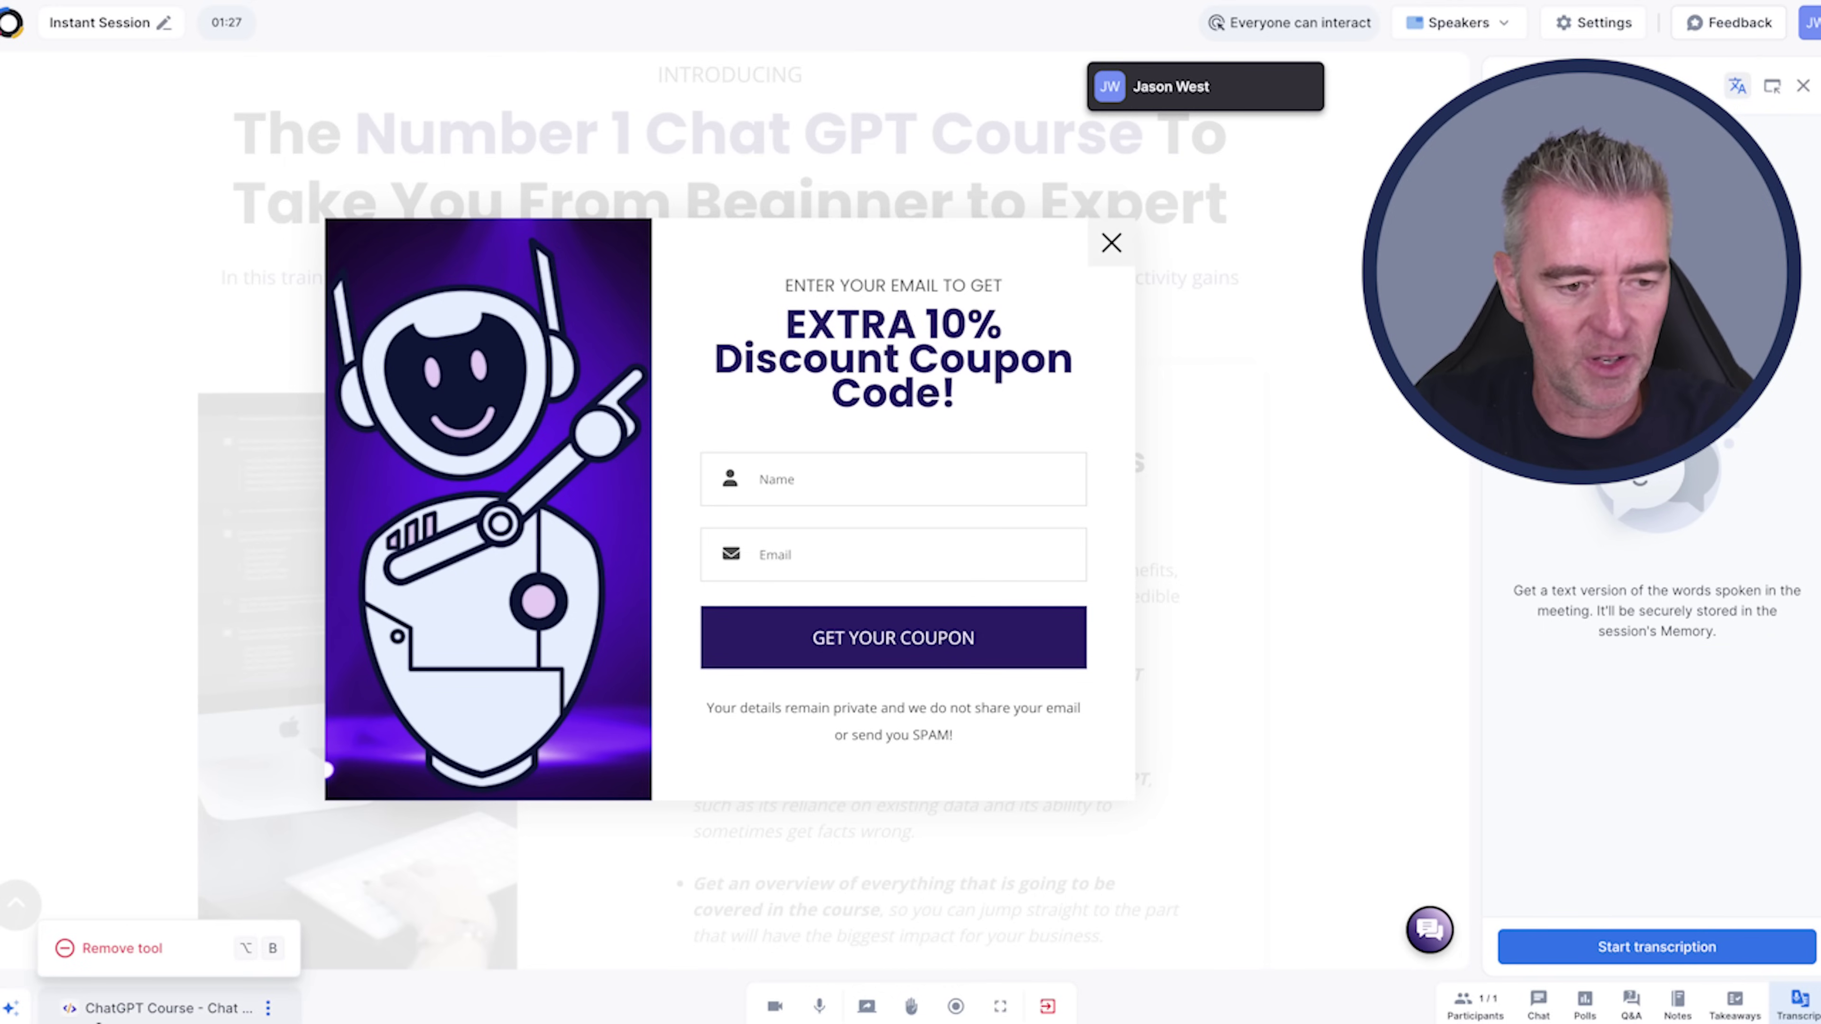
{"action": "left_click", "coordinate": [11, 1008]}
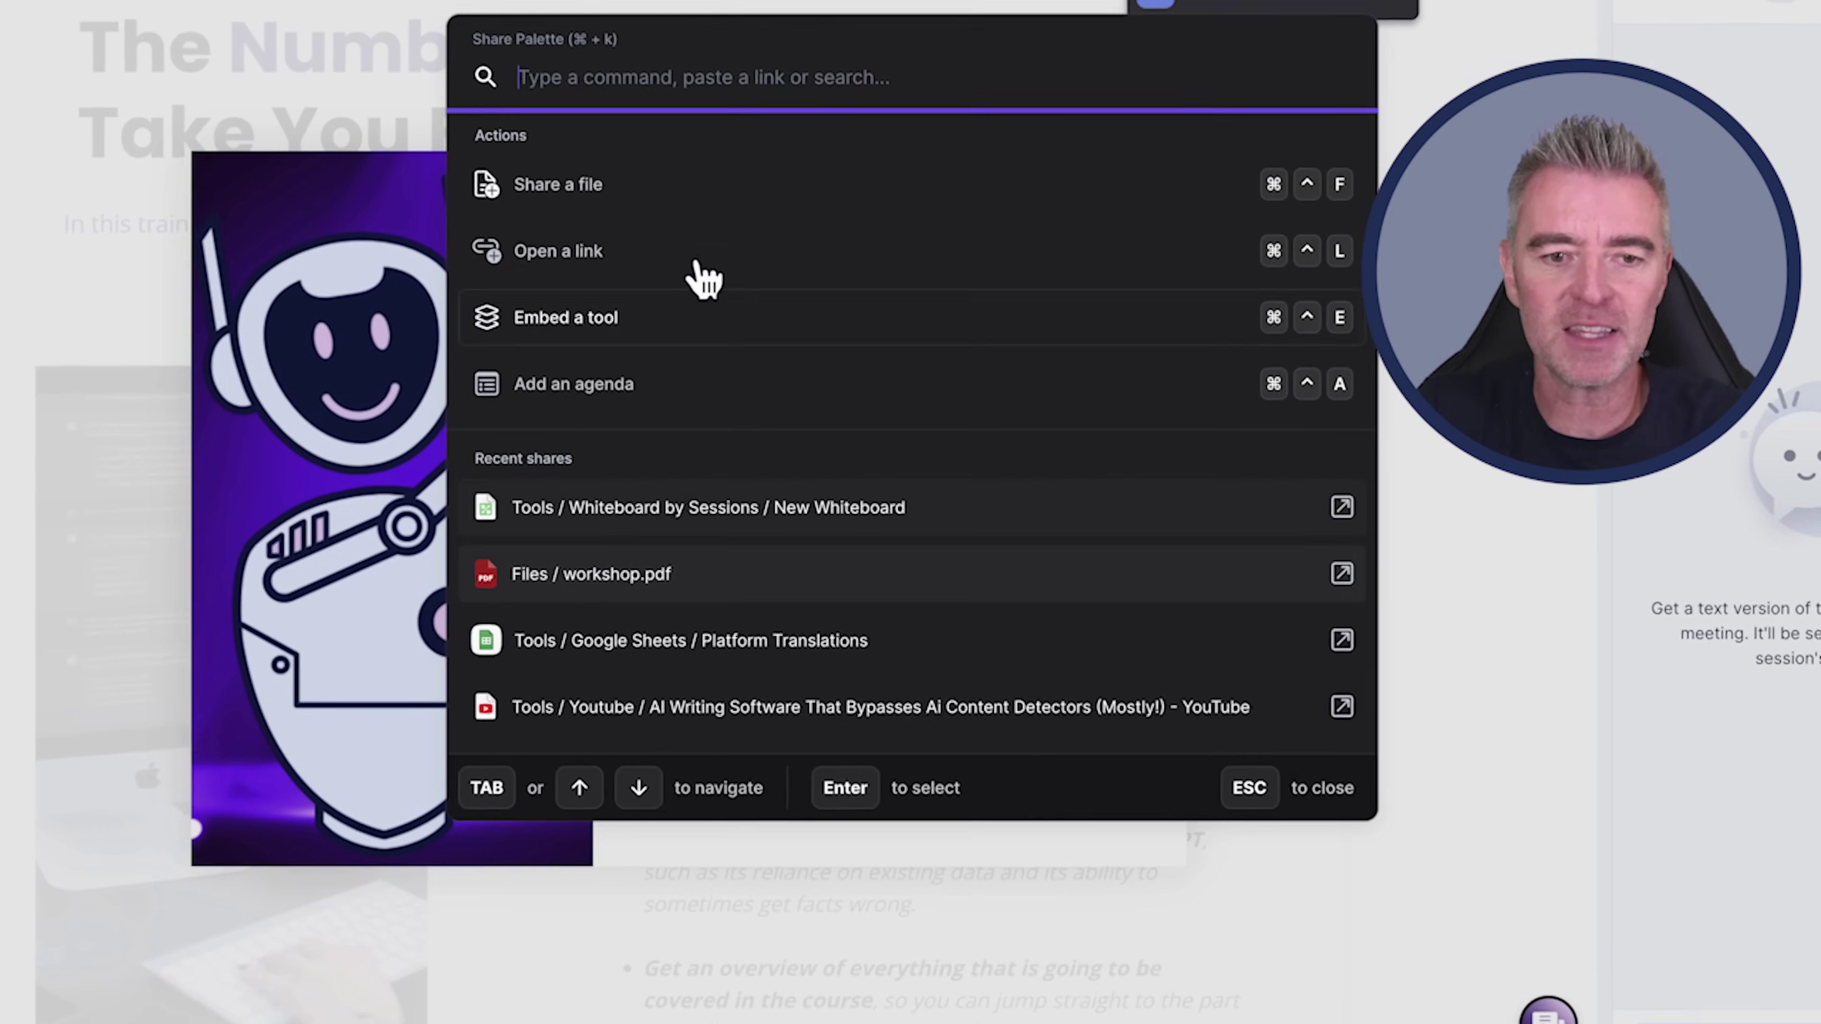
{"action": "left_click", "coordinate": [616, 587]}
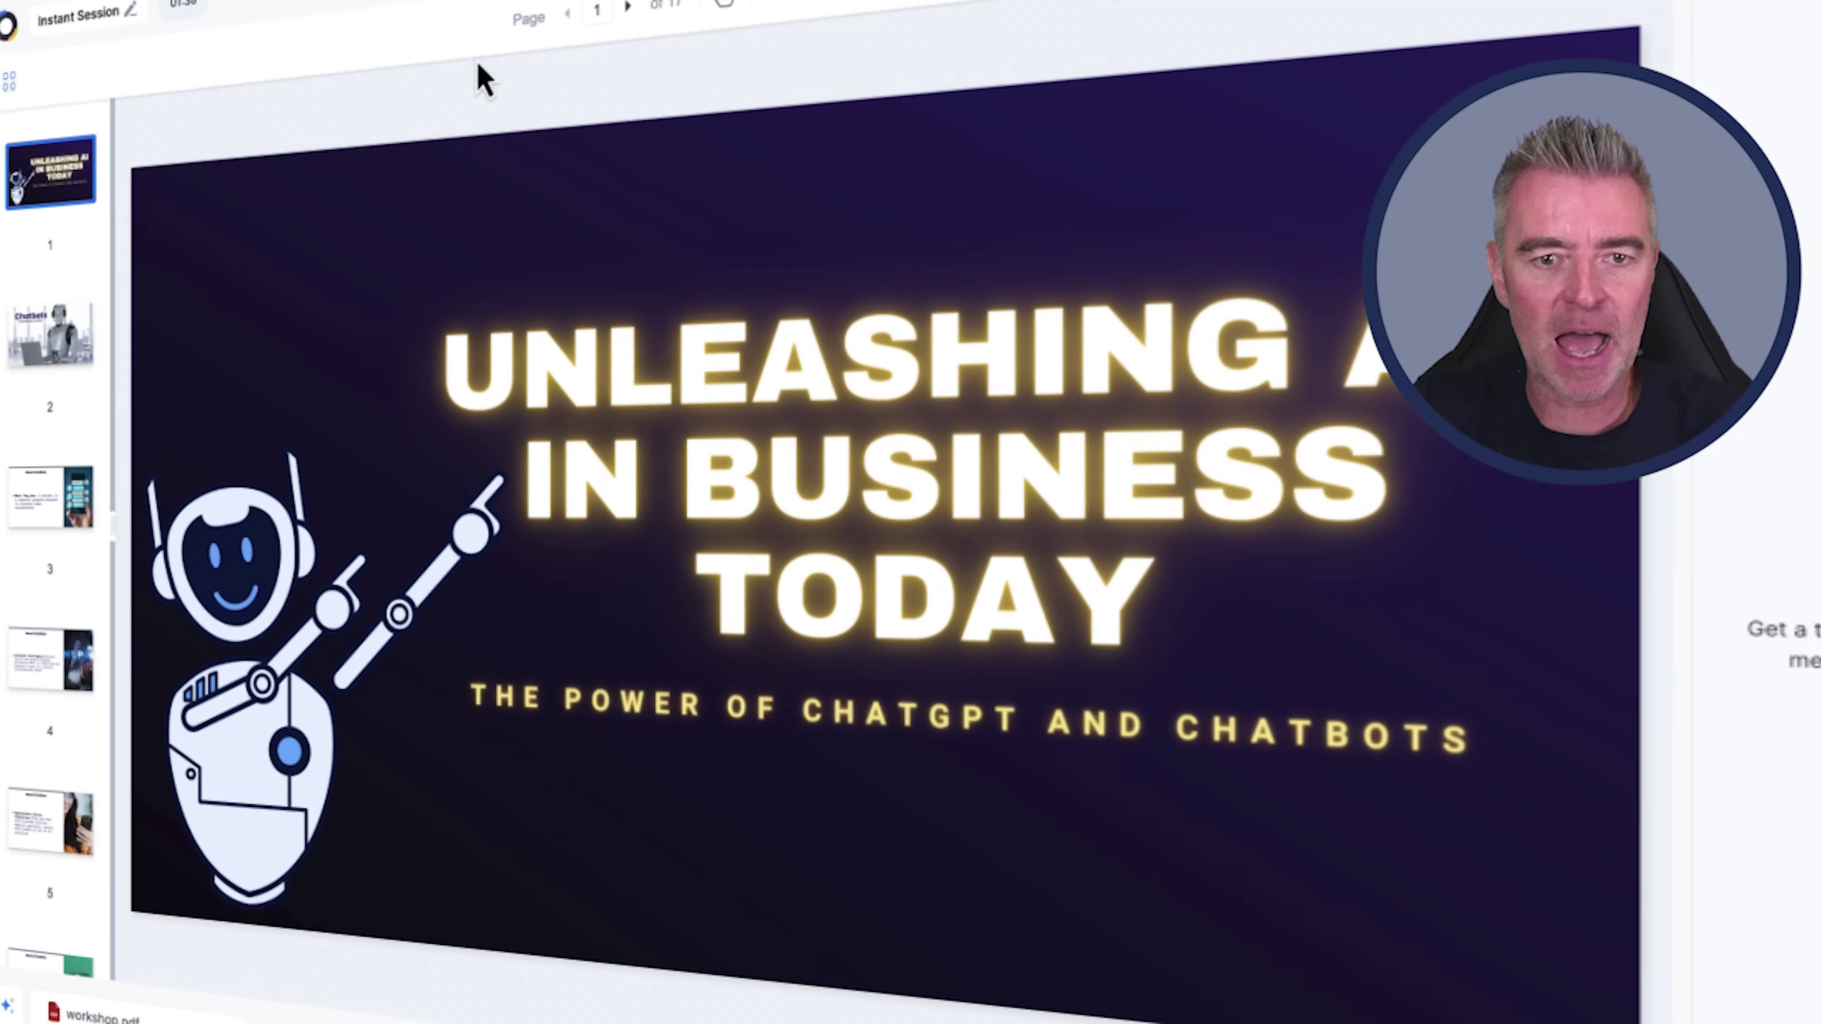
Step: Present the slides of workshop.pdf one by one up to page 6, and leave the session
{"action": "left_click", "coordinate": [50, 337]}
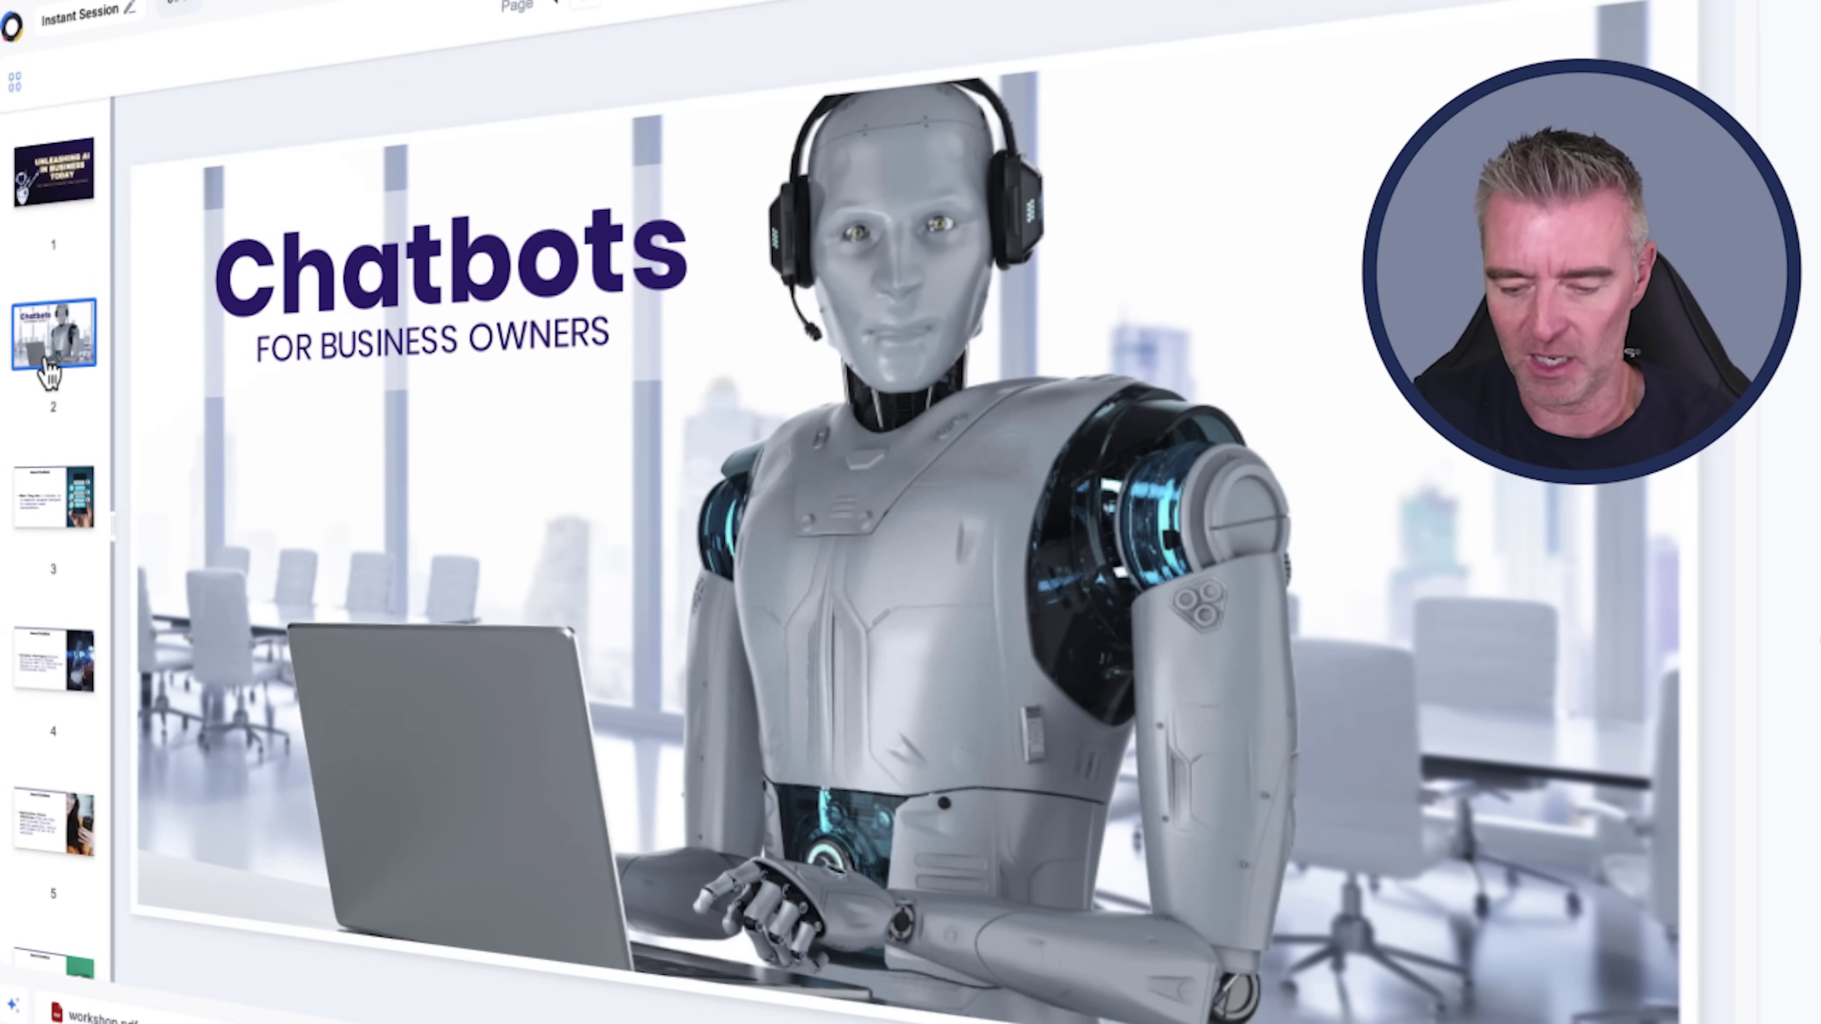
{"action": "left_click", "coordinate": [61, 511]}
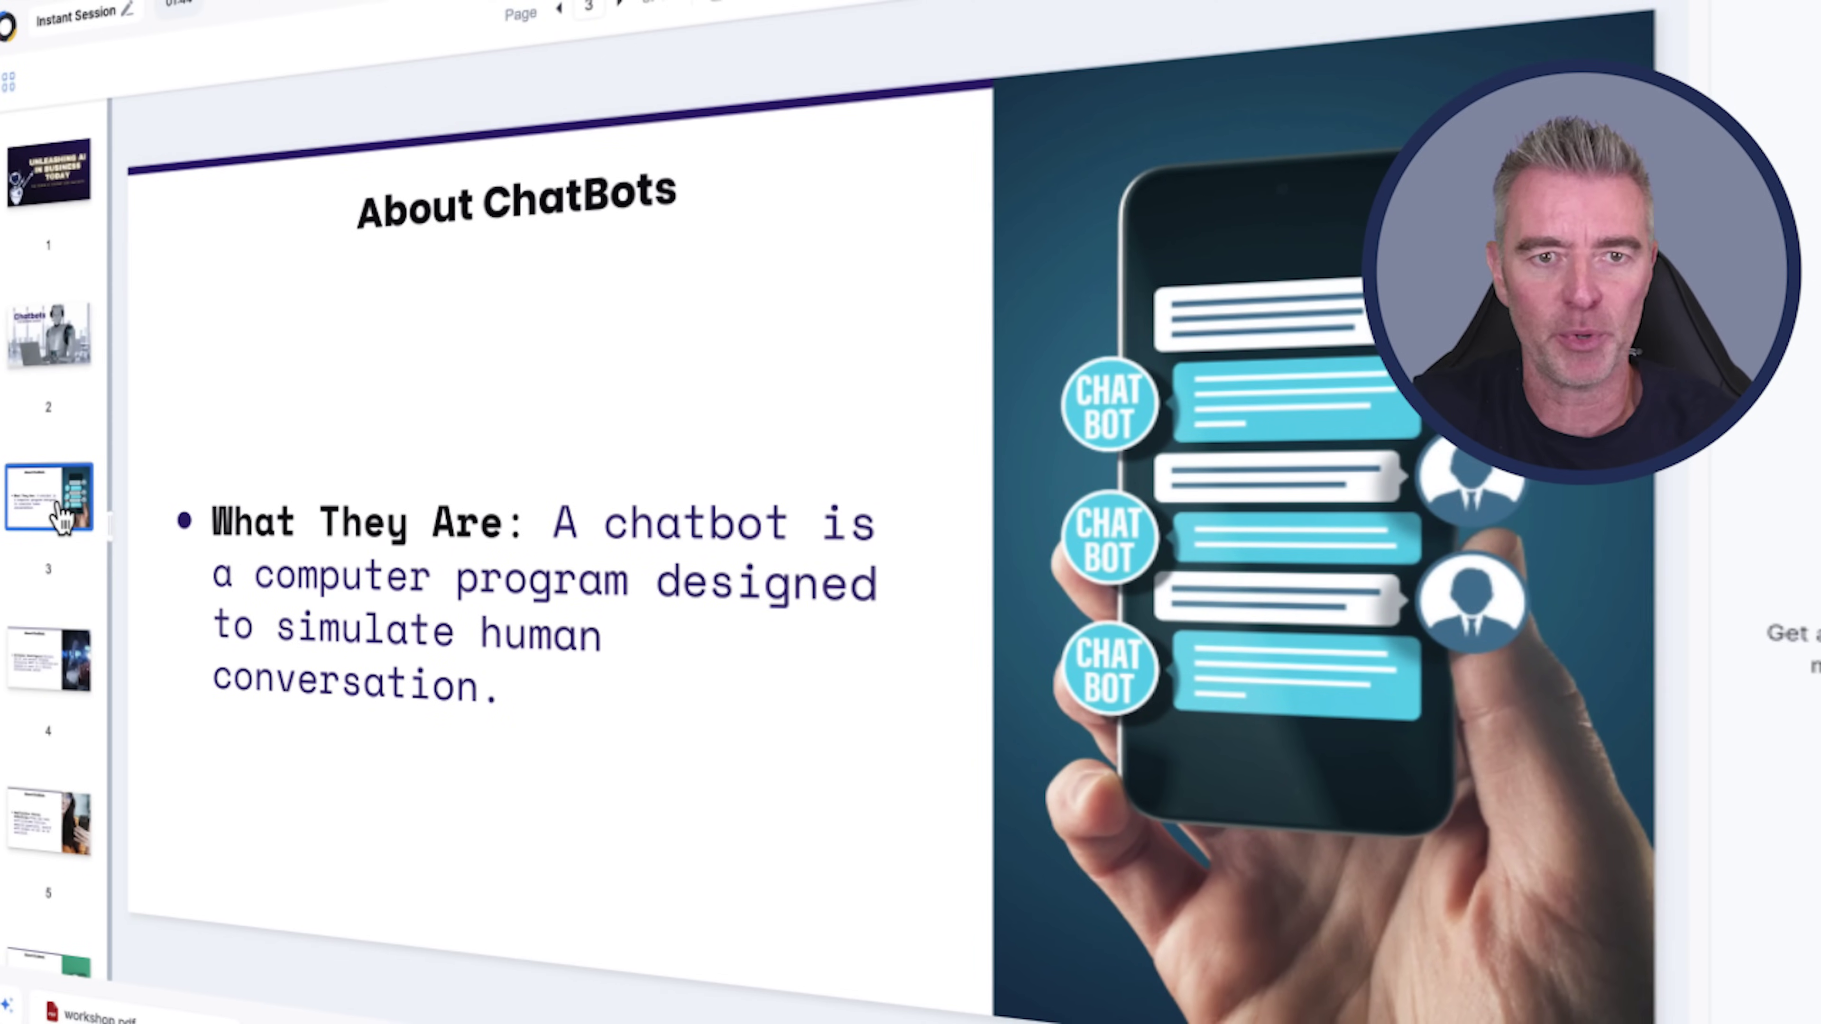
{"action": "left_click", "coordinate": [71, 656]}
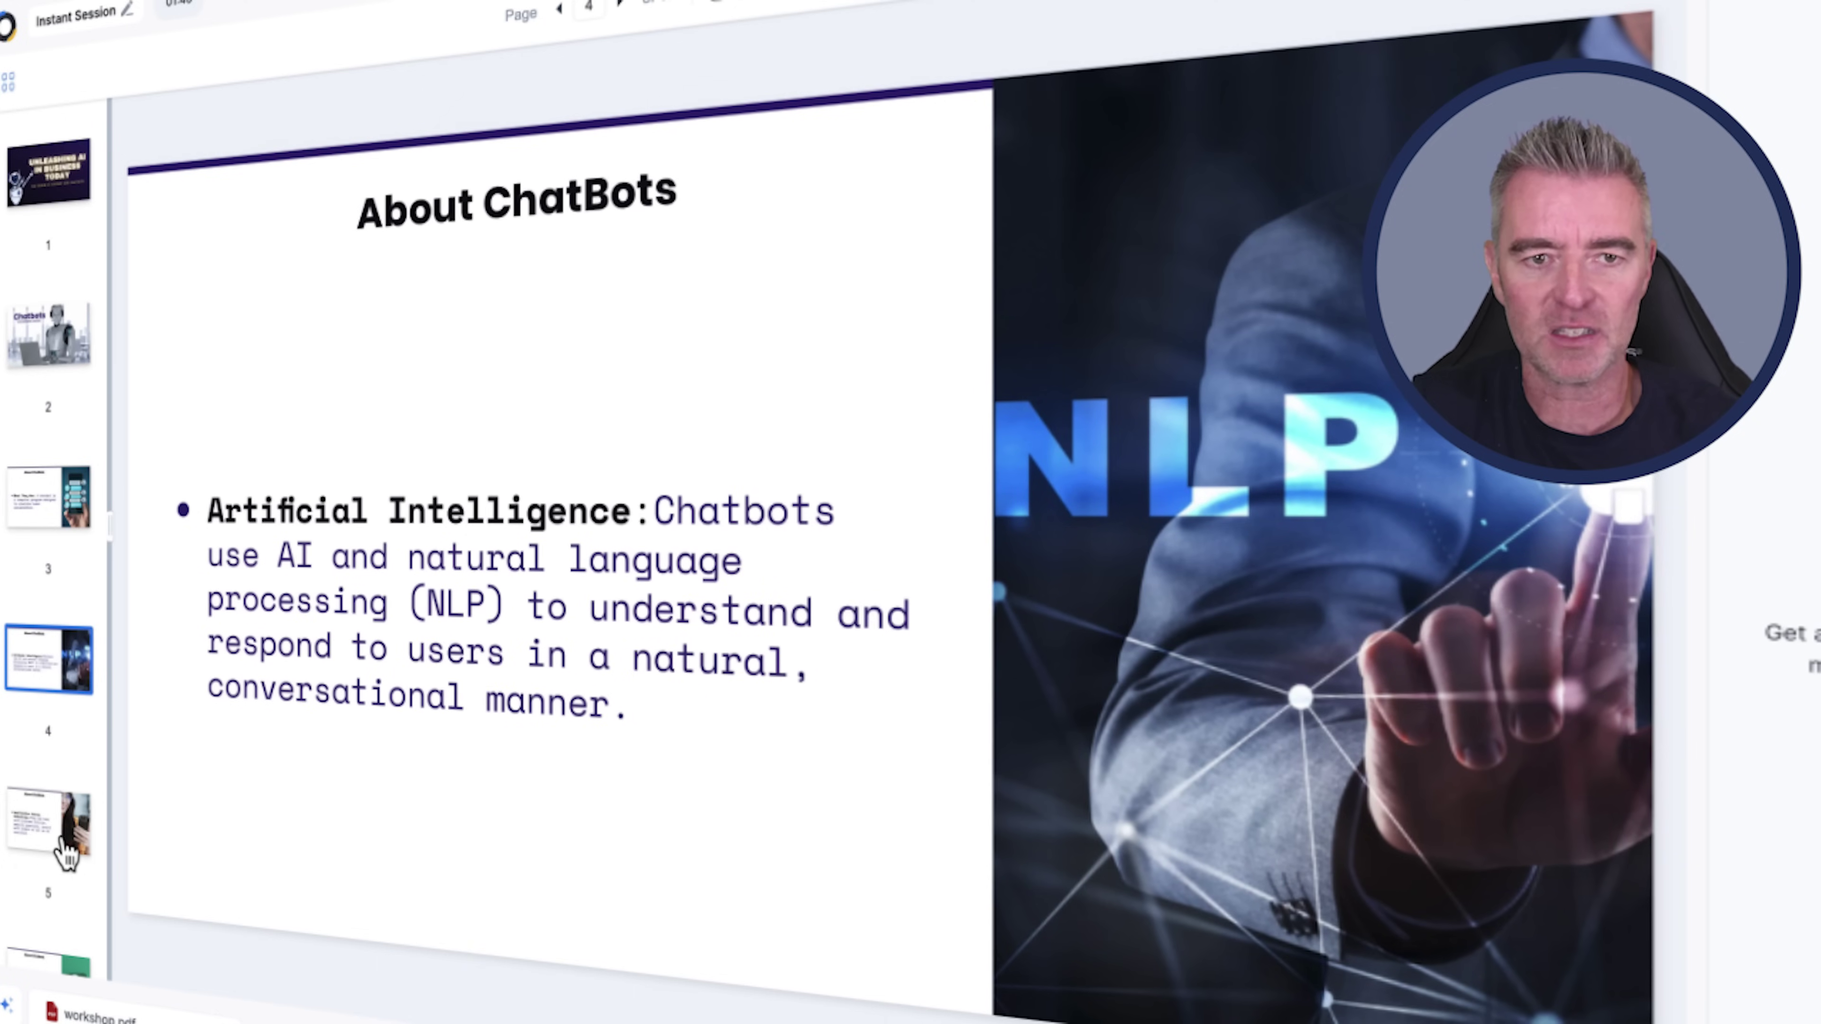
{"action": "left_click", "coordinate": [619, 7]}
{"action": "left_click", "coordinate": [620, 7]}
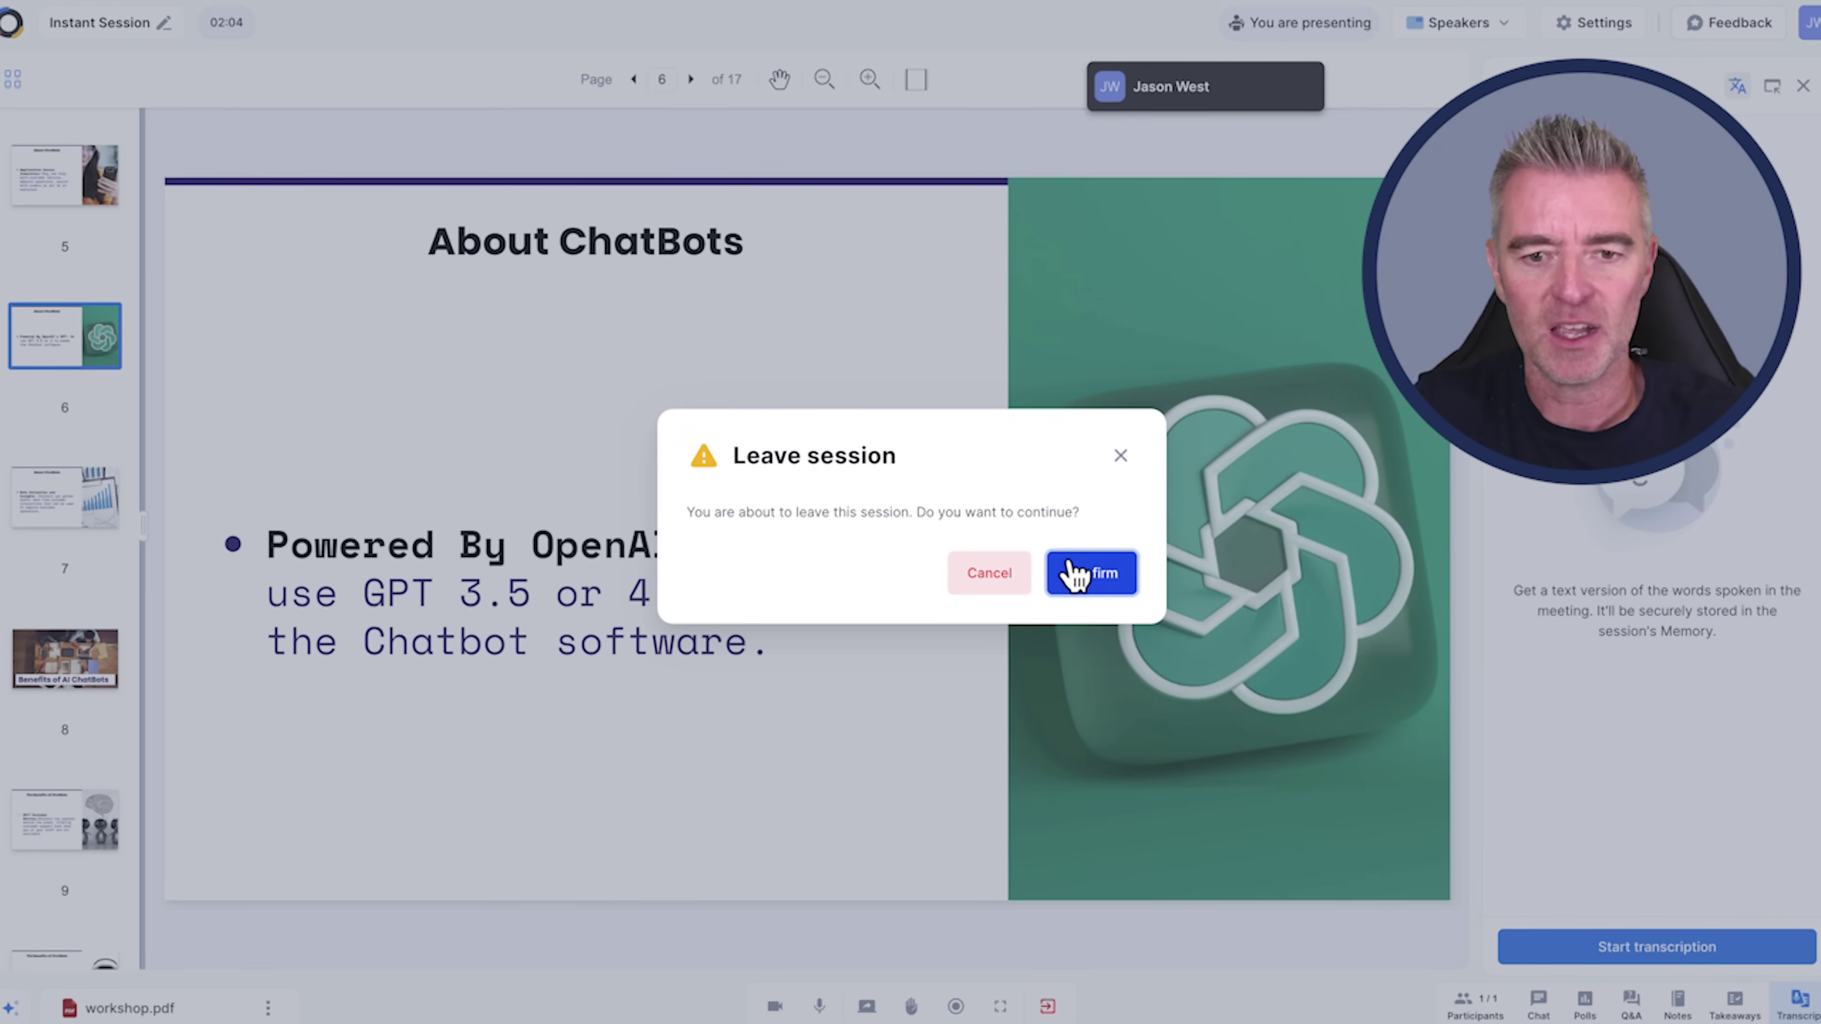
{"action": "left_click", "coordinate": [1092, 574]}
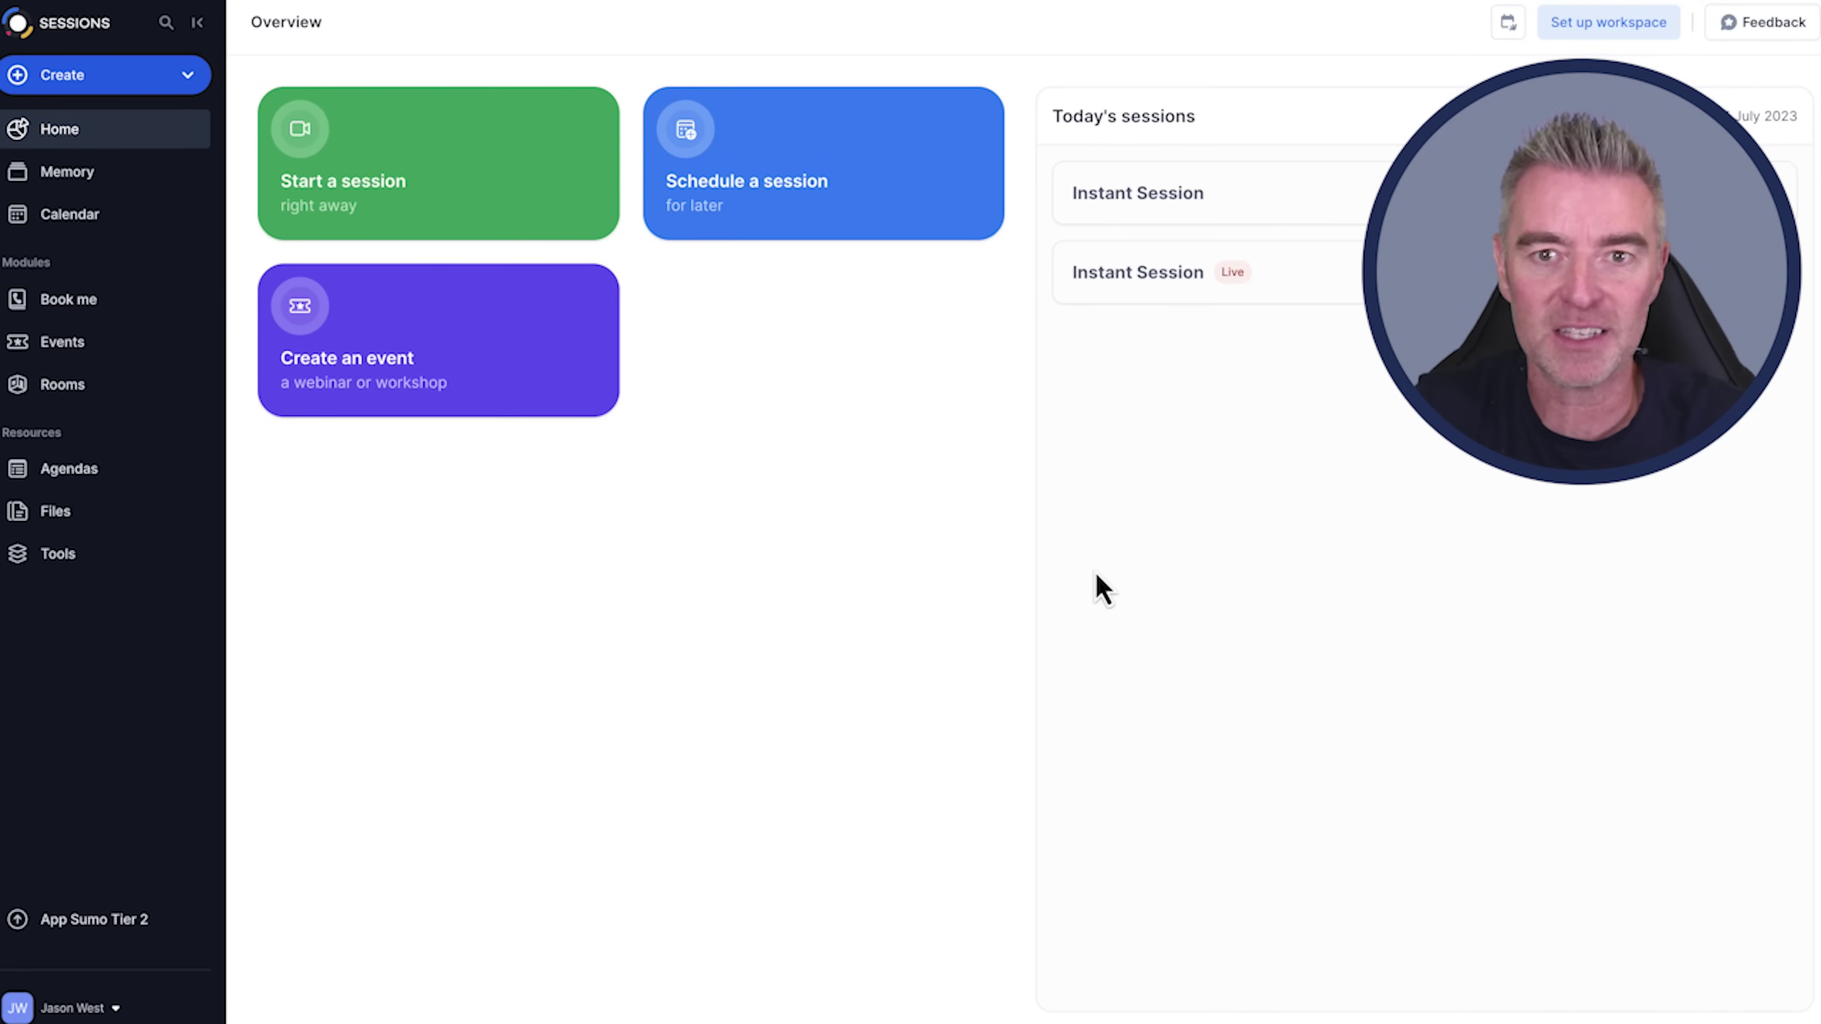
Step: Create an event named My Webinar with a 14:00 start time and fill its description with placeholder text
{"action": "left_click", "coordinate": [414, 378]}
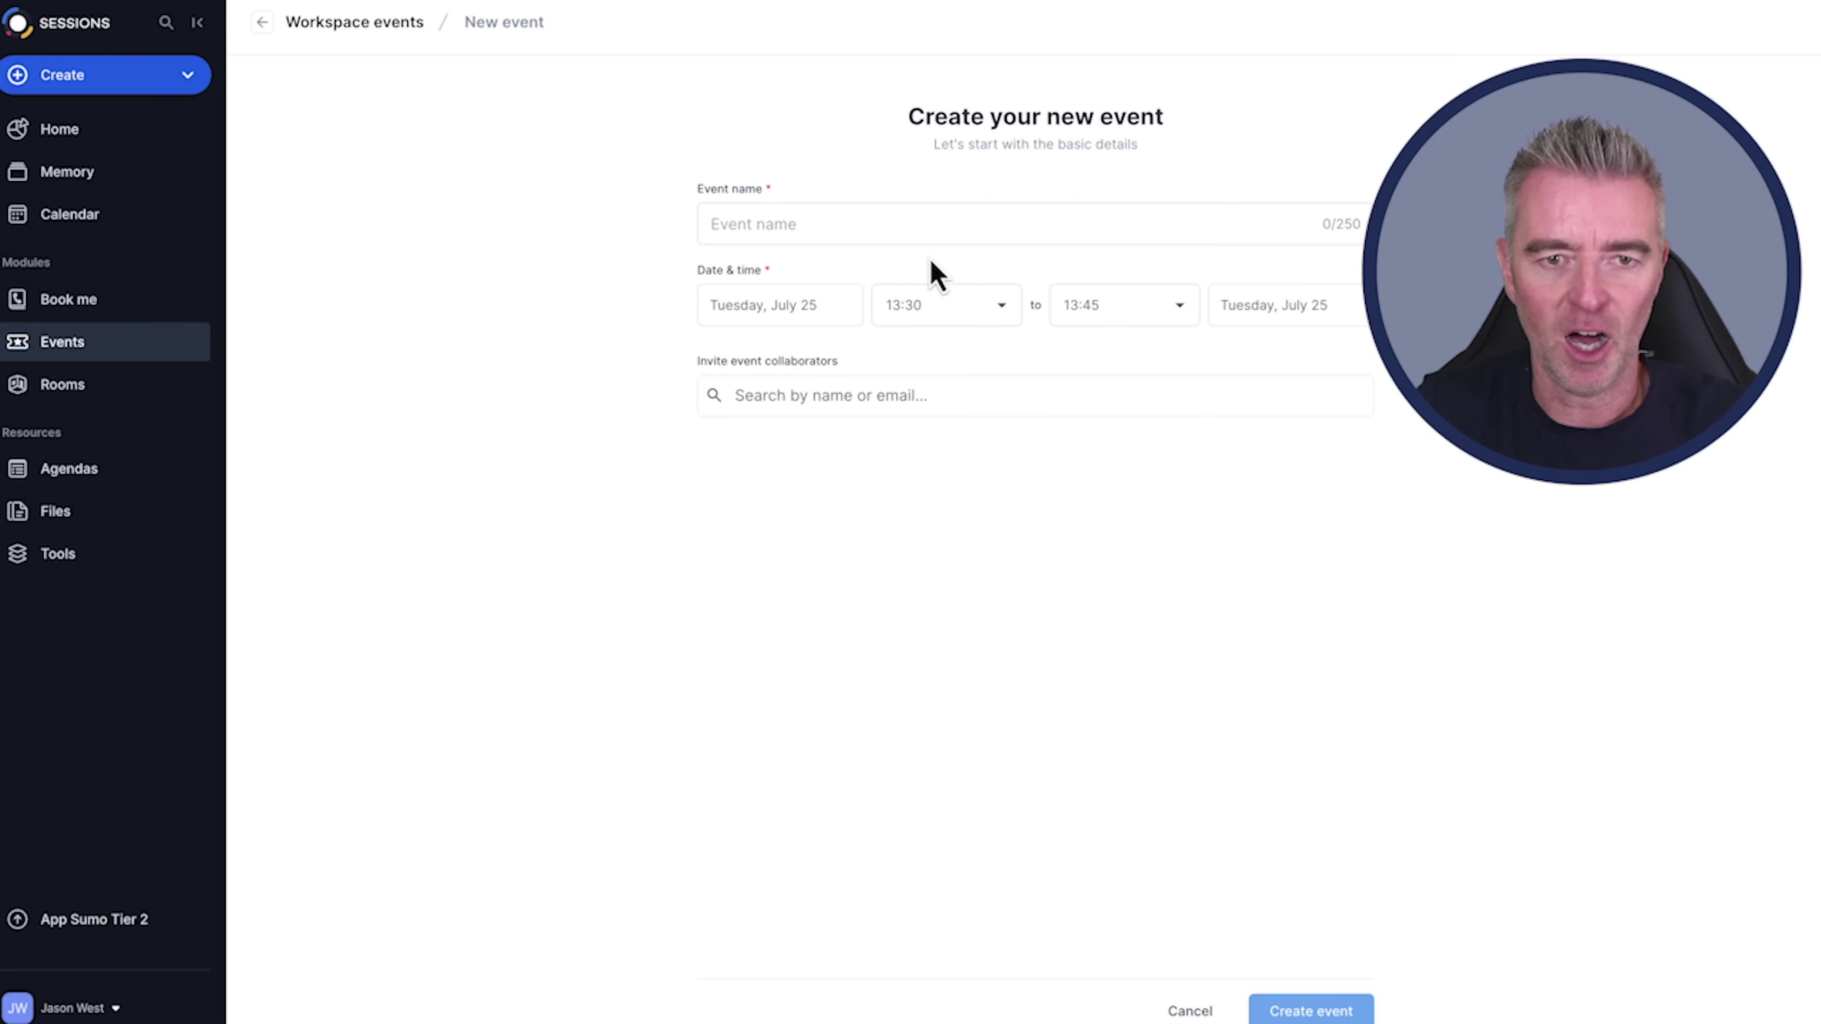
{"action": "left_click", "coordinate": [804, 218]}
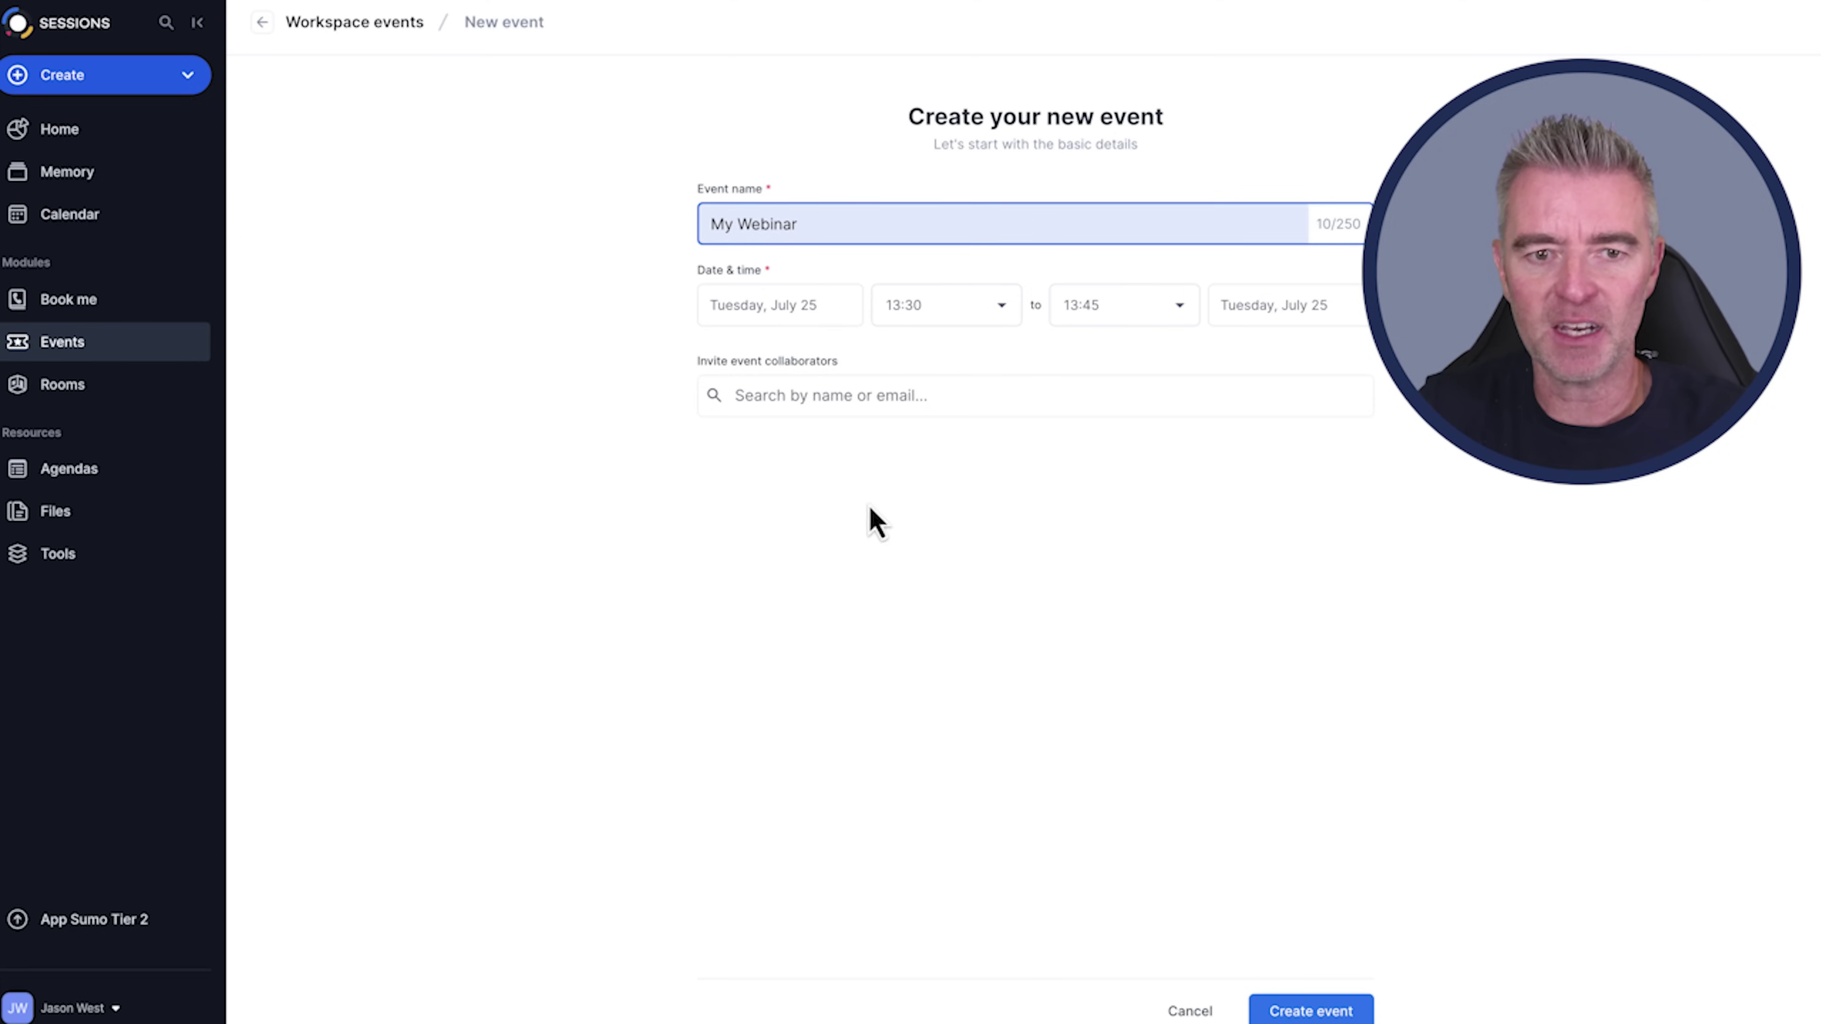
{"action": "left_click", "coordinate": [952, 301]}
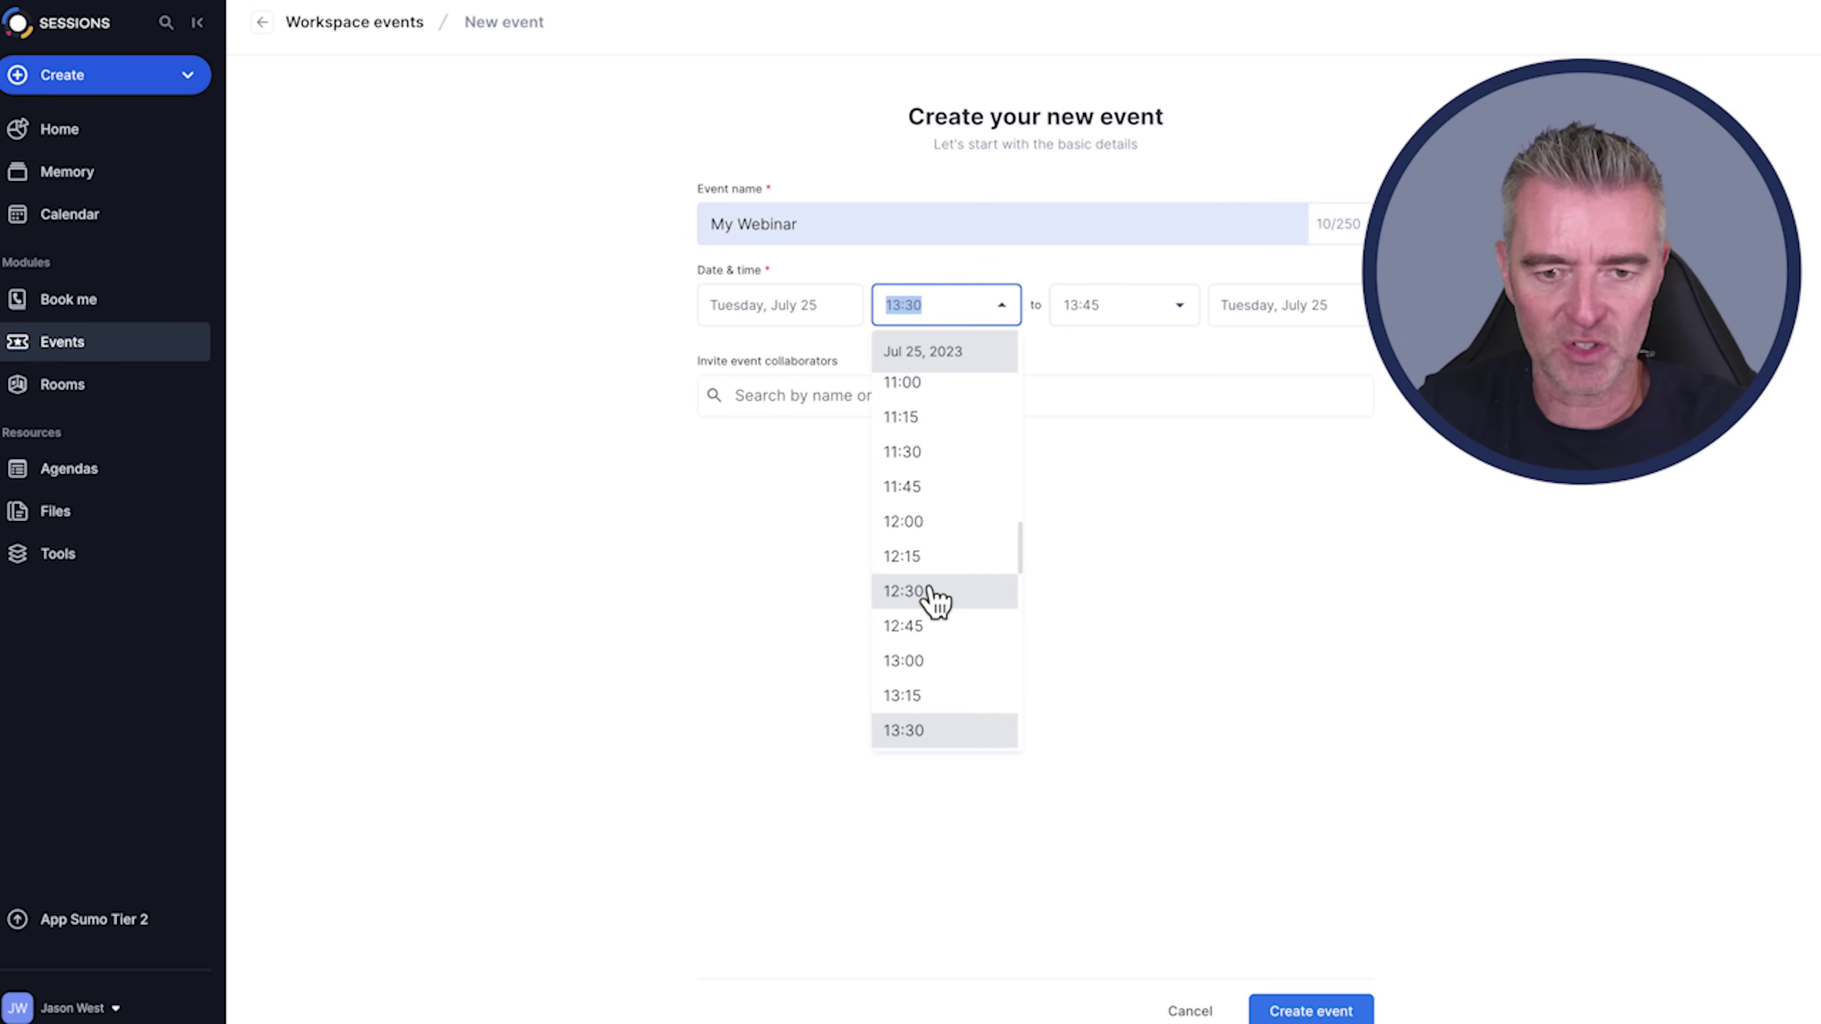
{"action": "scroll", "coordinate": [936, 601], "scroll_direction": "down", "scroll_amount": 3}
{"action": "left_click", "coordinate": [909, 674]}
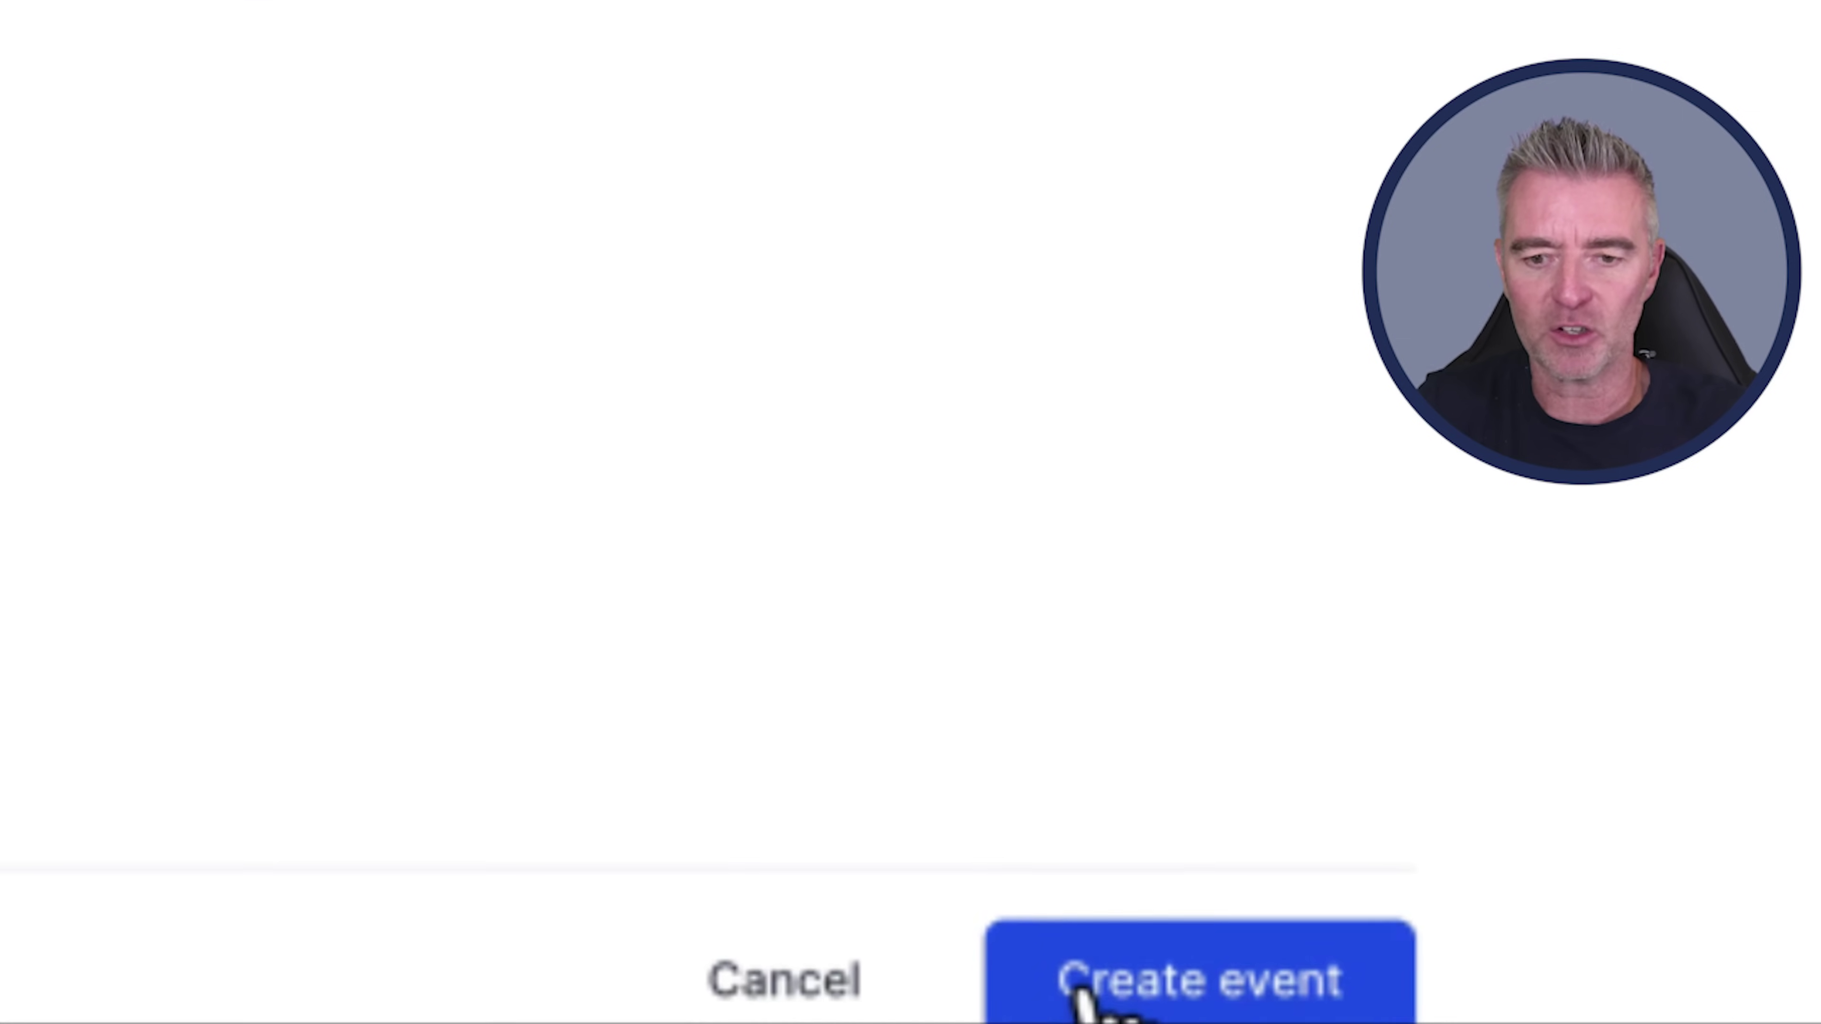
{"action": "left_click", "coordinate": [1079, 998]}
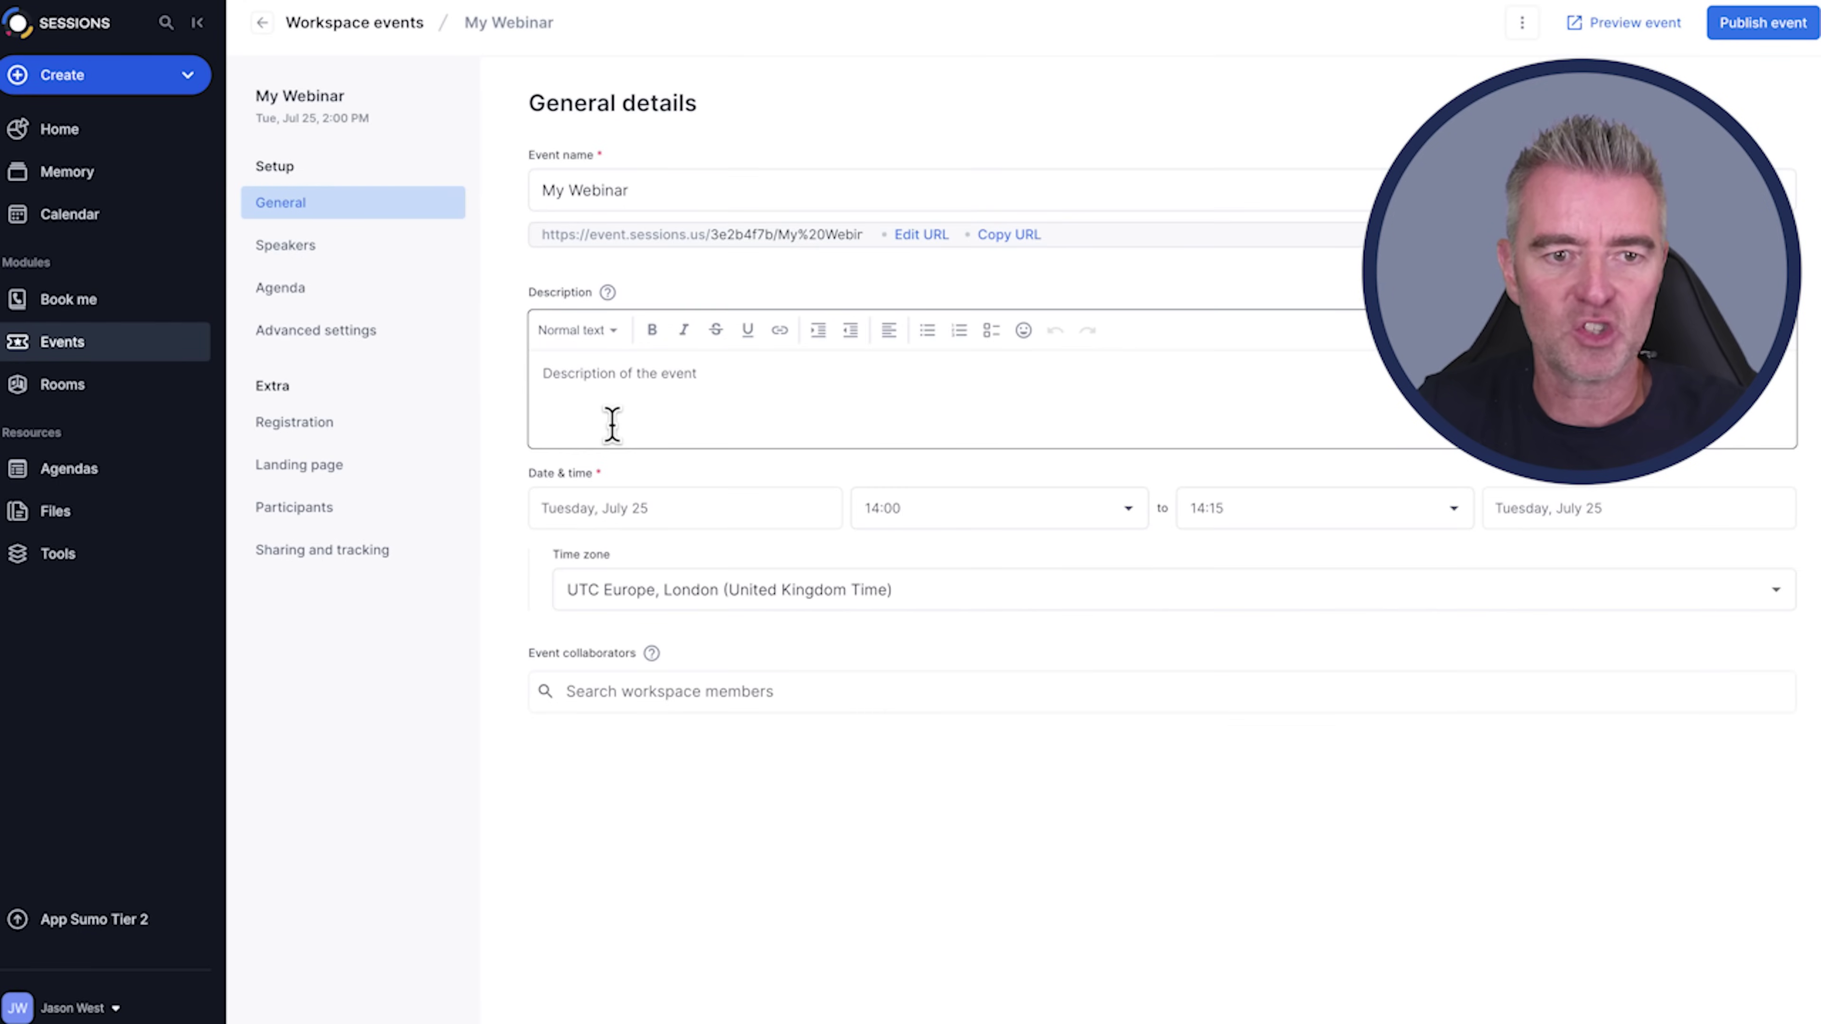
{"action": "left_click", "coordinate": [609, 378]}
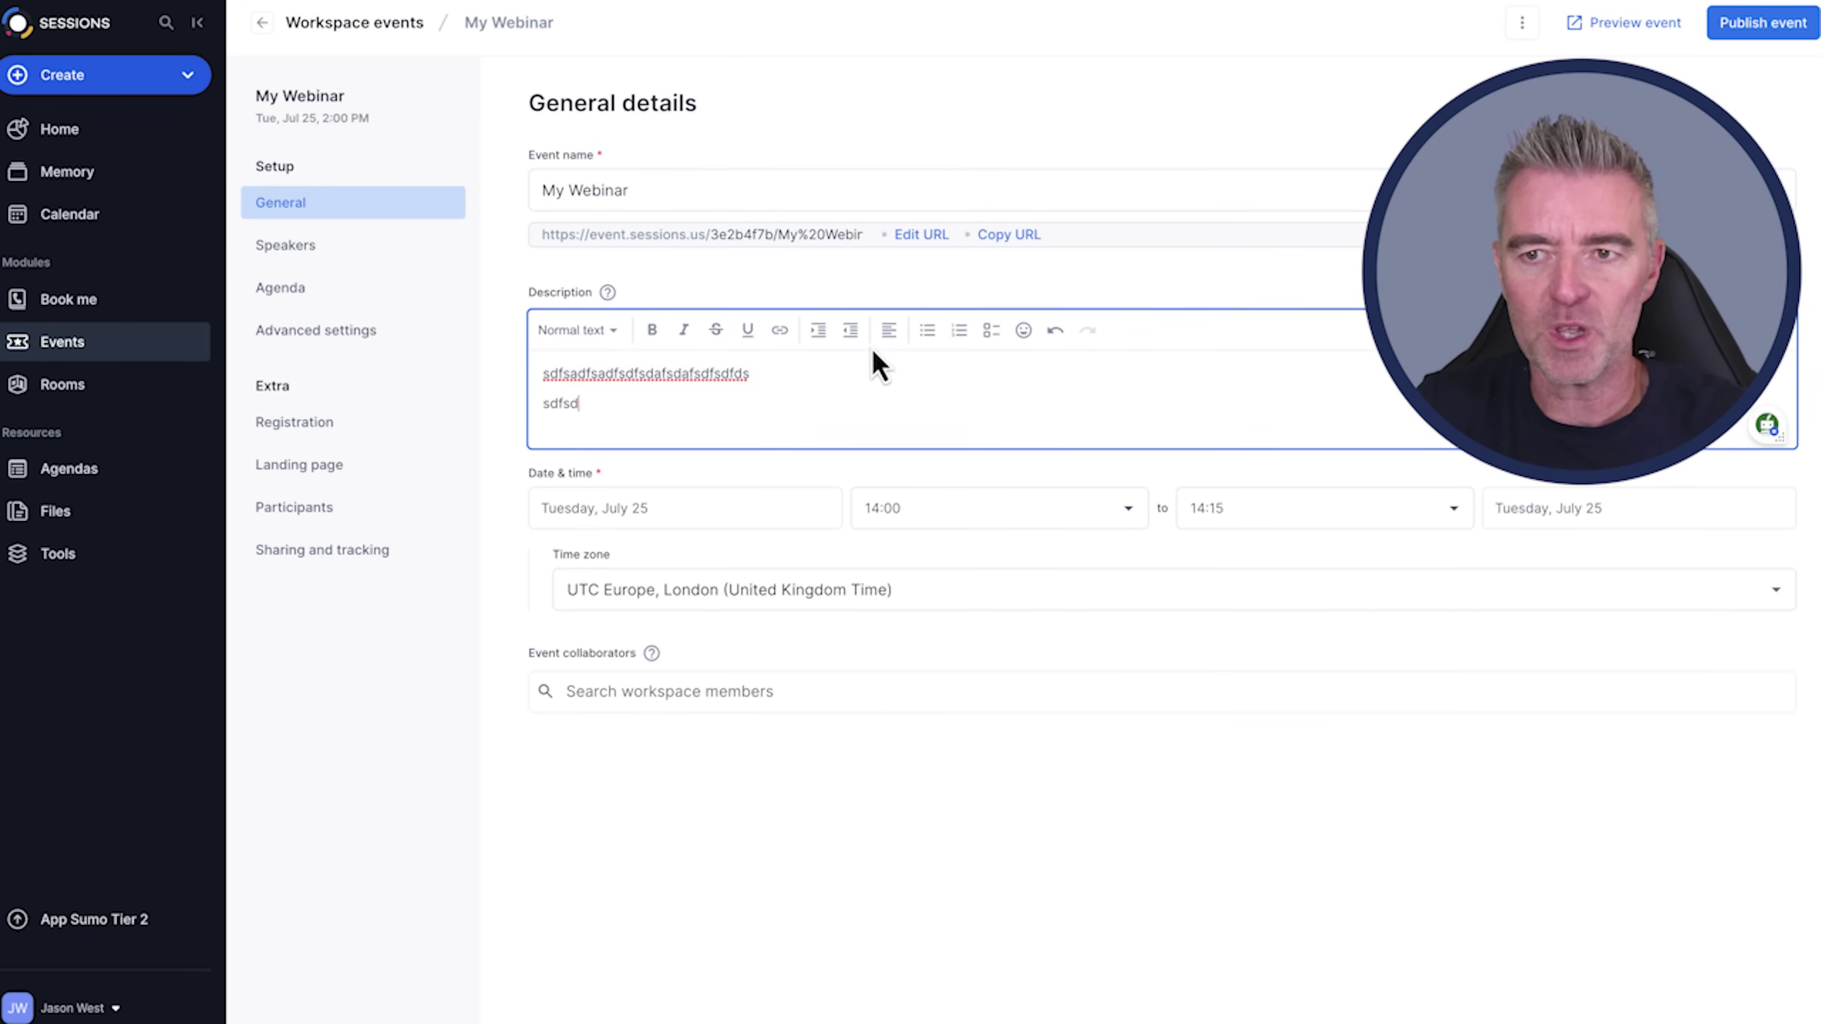
Step: Add the event collaborators as speakers of My Webinar, and look over the blank new-speaker form without saving it
{"action": "left_click", "coordinate": [323, 251]}
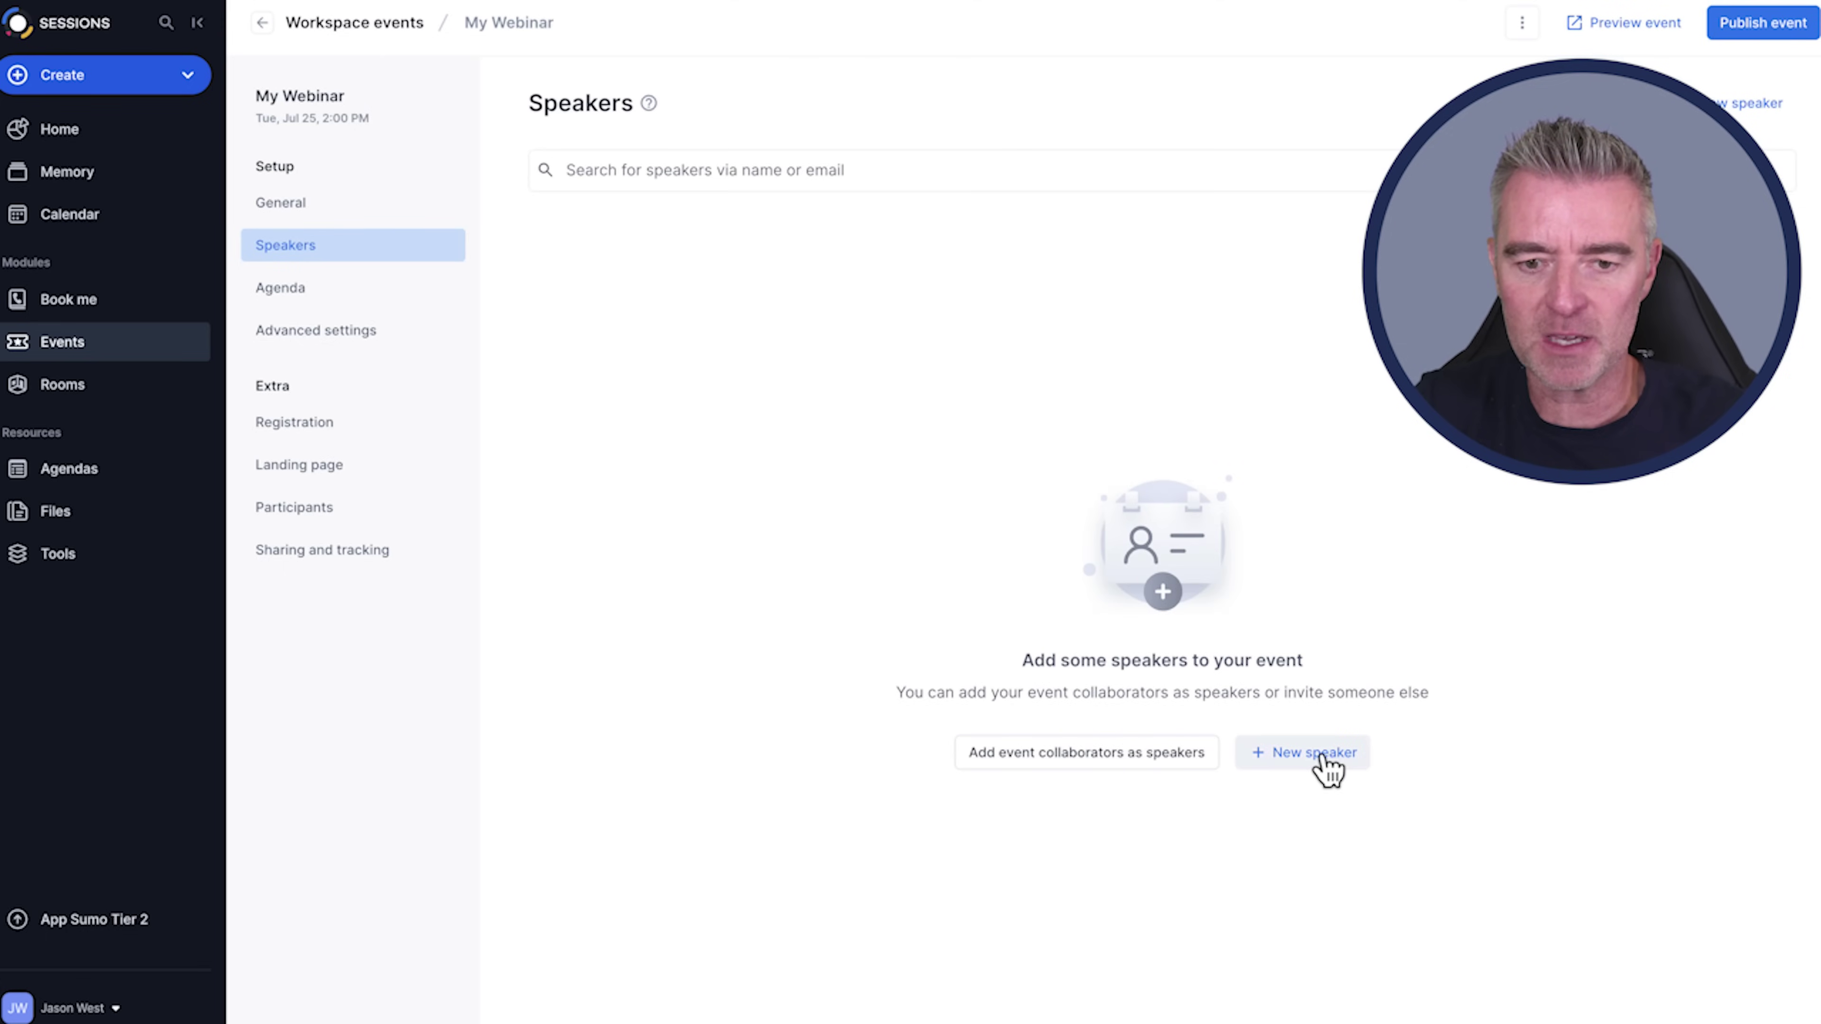
{"action": "left_click", "coordinate": [1099, 767]}
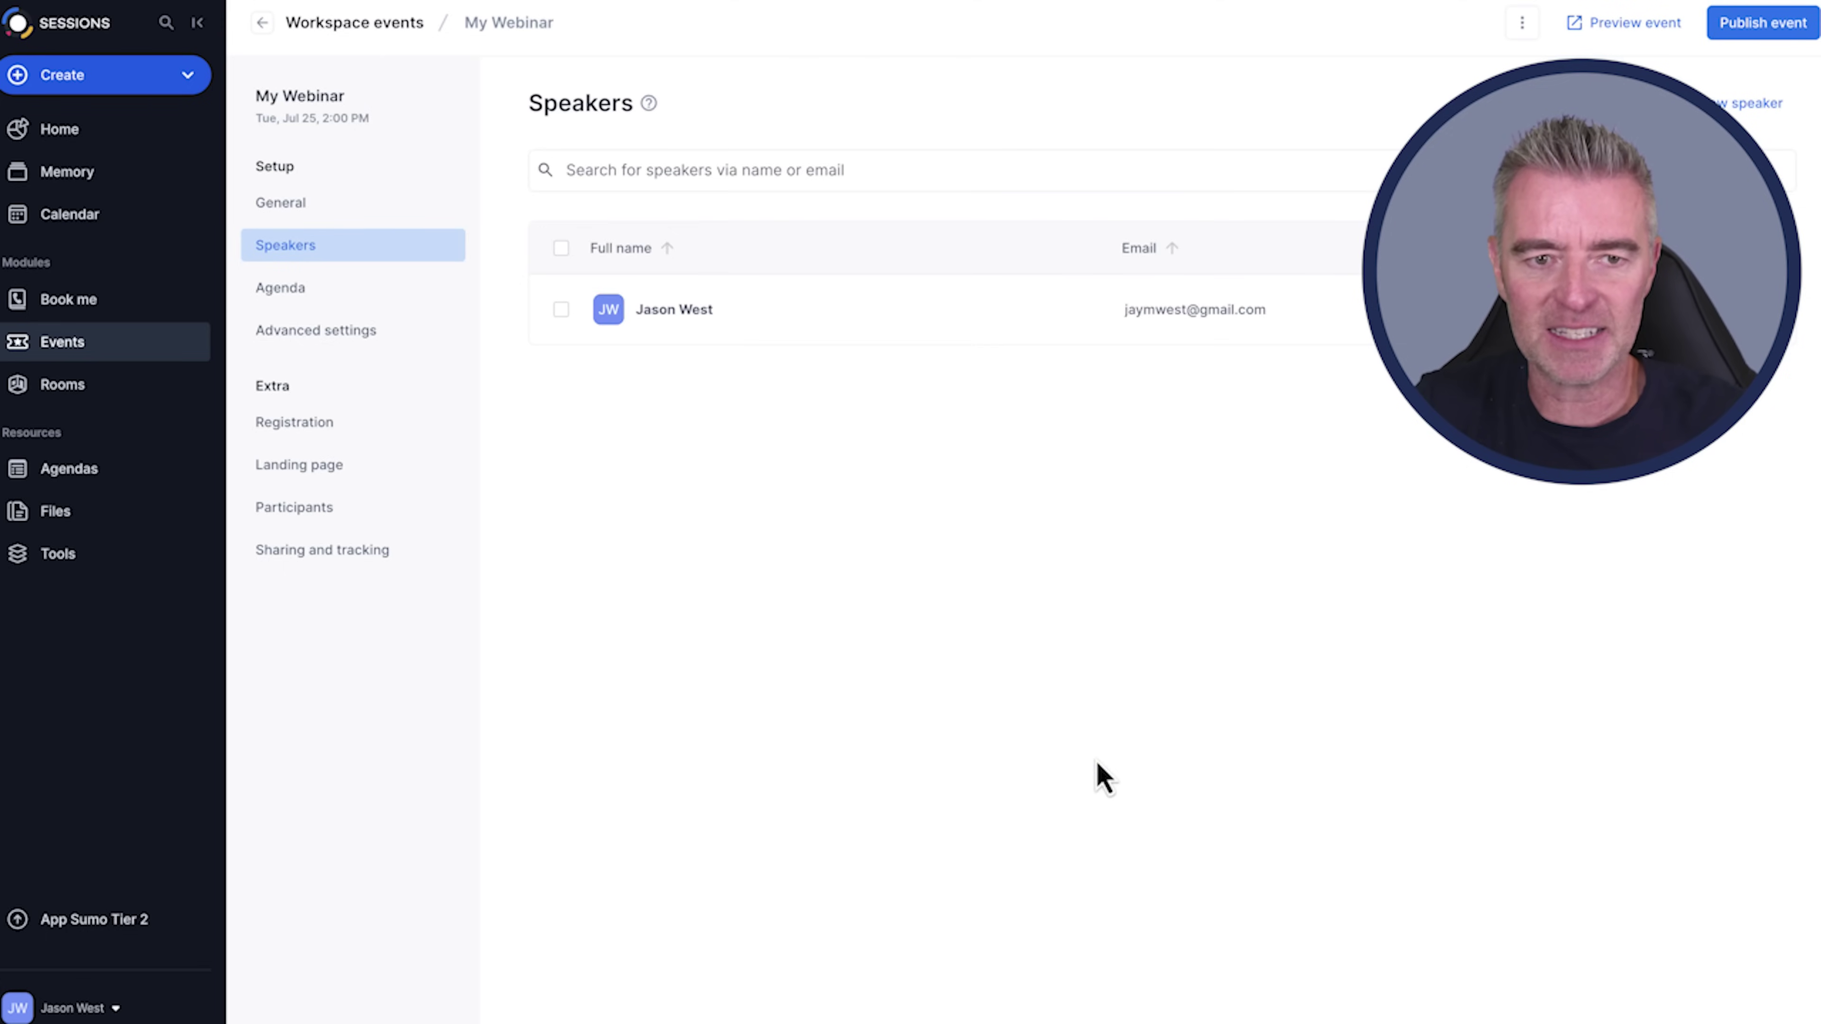
{"action": "left_click", "coordinate": [562, 310]}
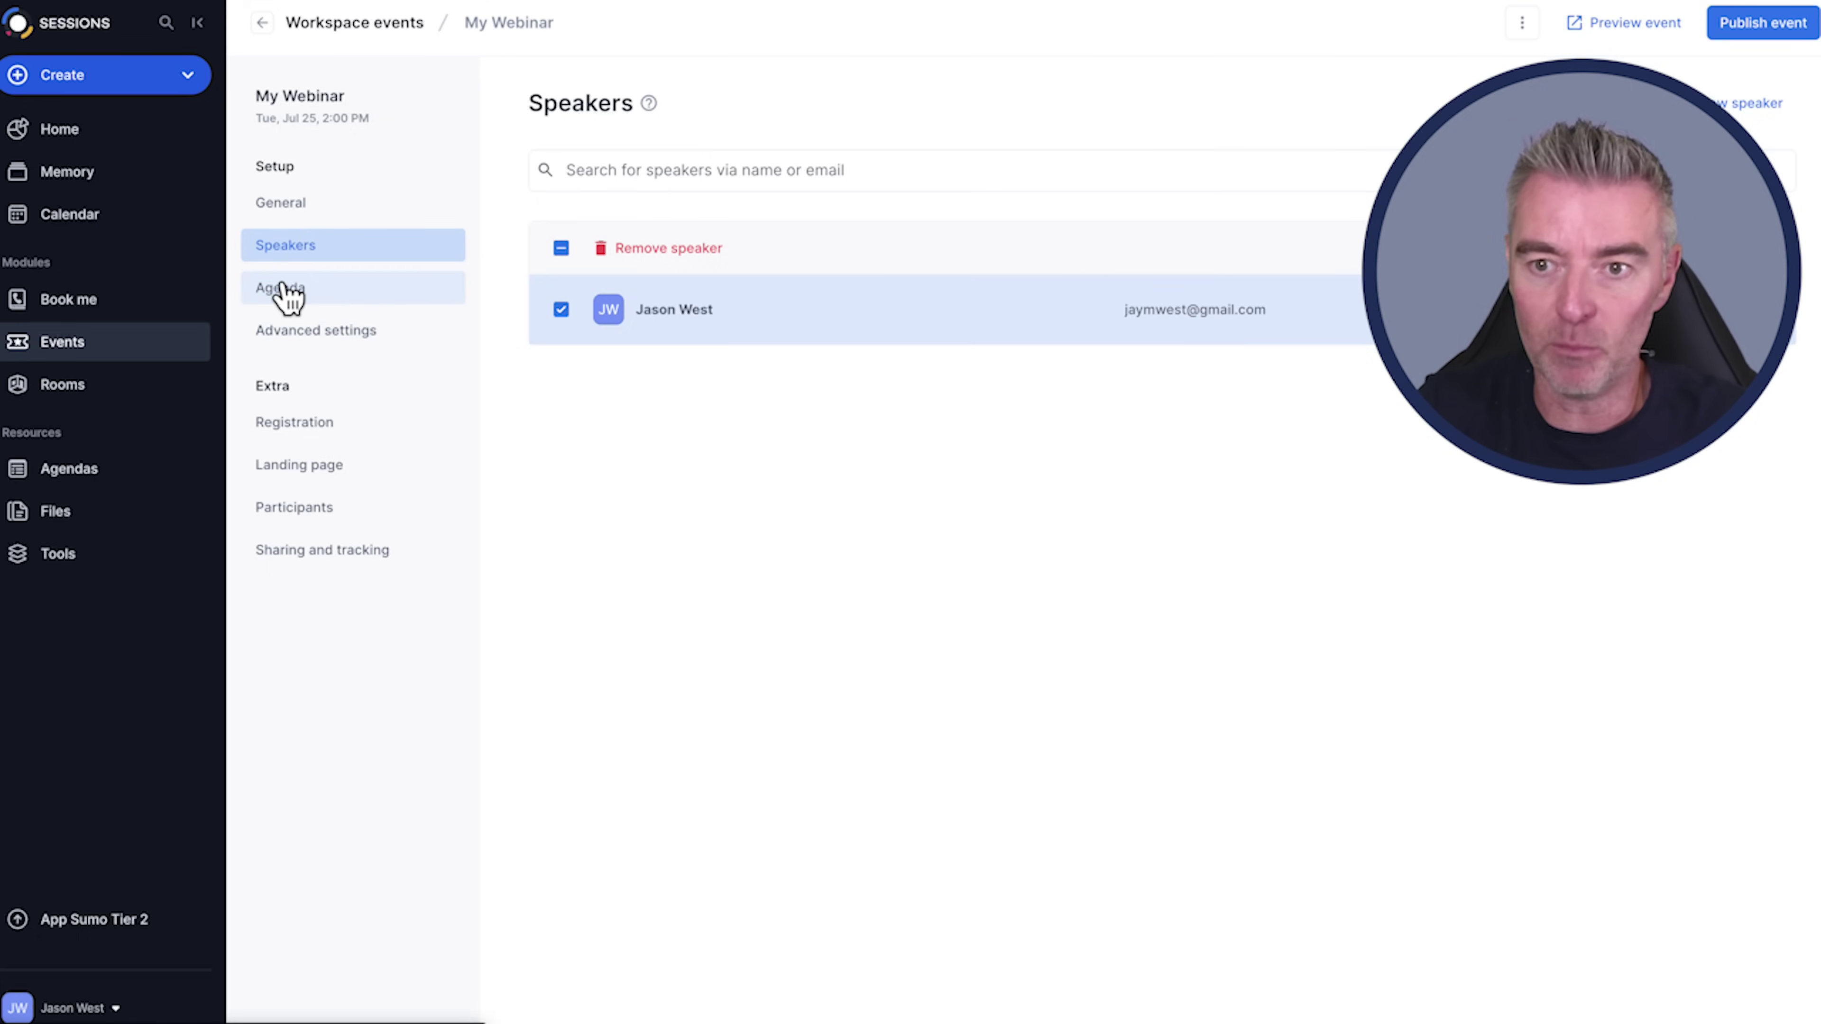
{"action": "left_click", "coordinate": [1747, 105]}
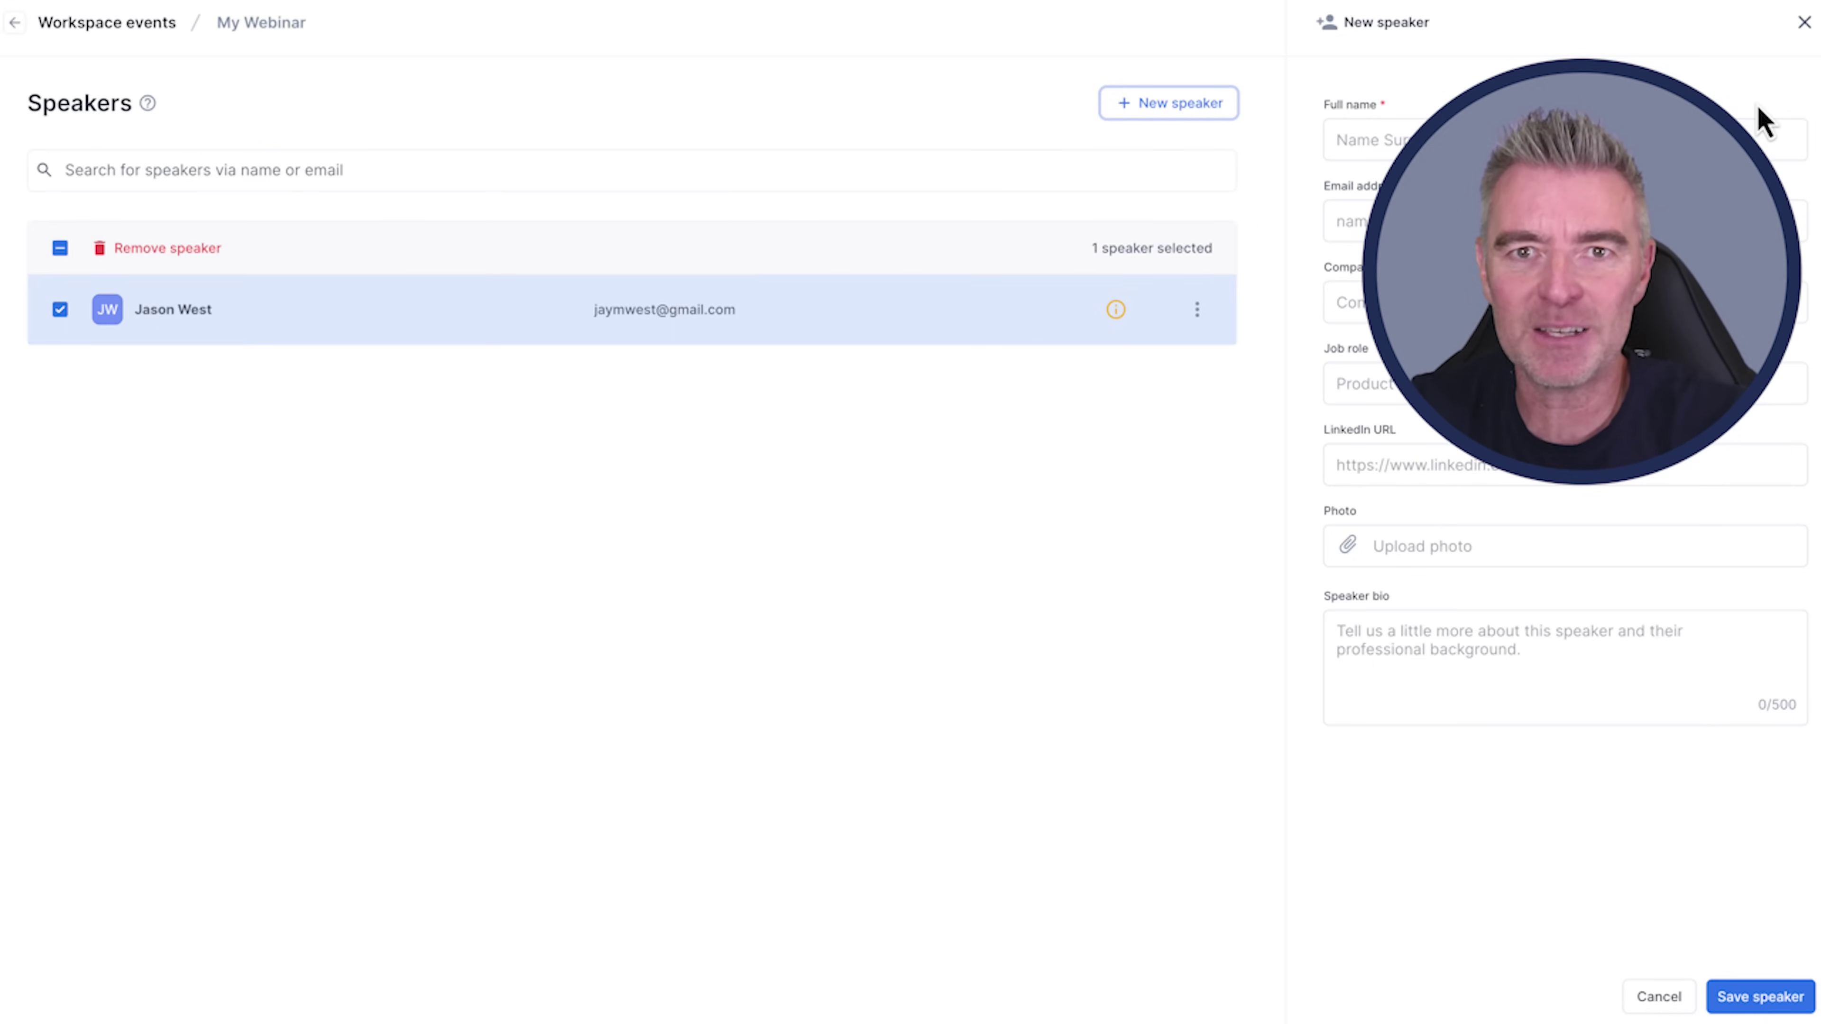
{"action": "left_click", "coordinate": [1803, 29]}
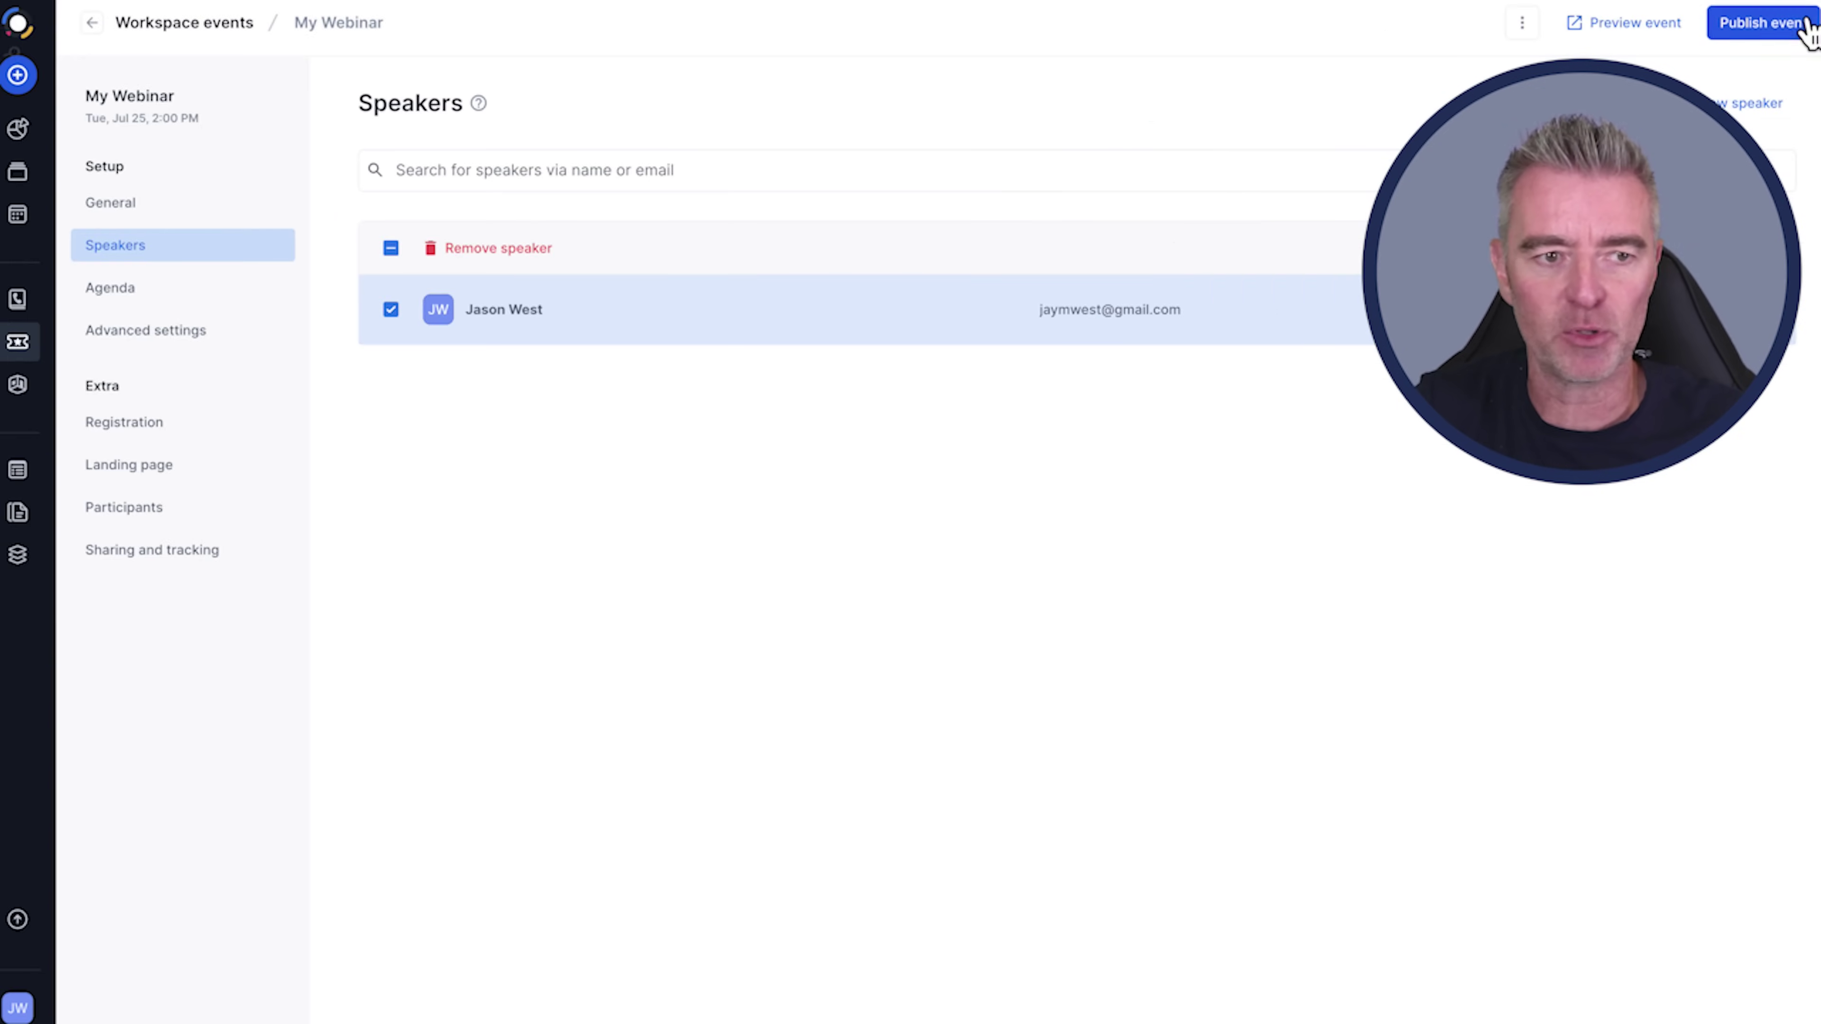
Step: Add a new agenda to the My Webinar event
{"action": "left_click", "coordinate": [140, 293]}
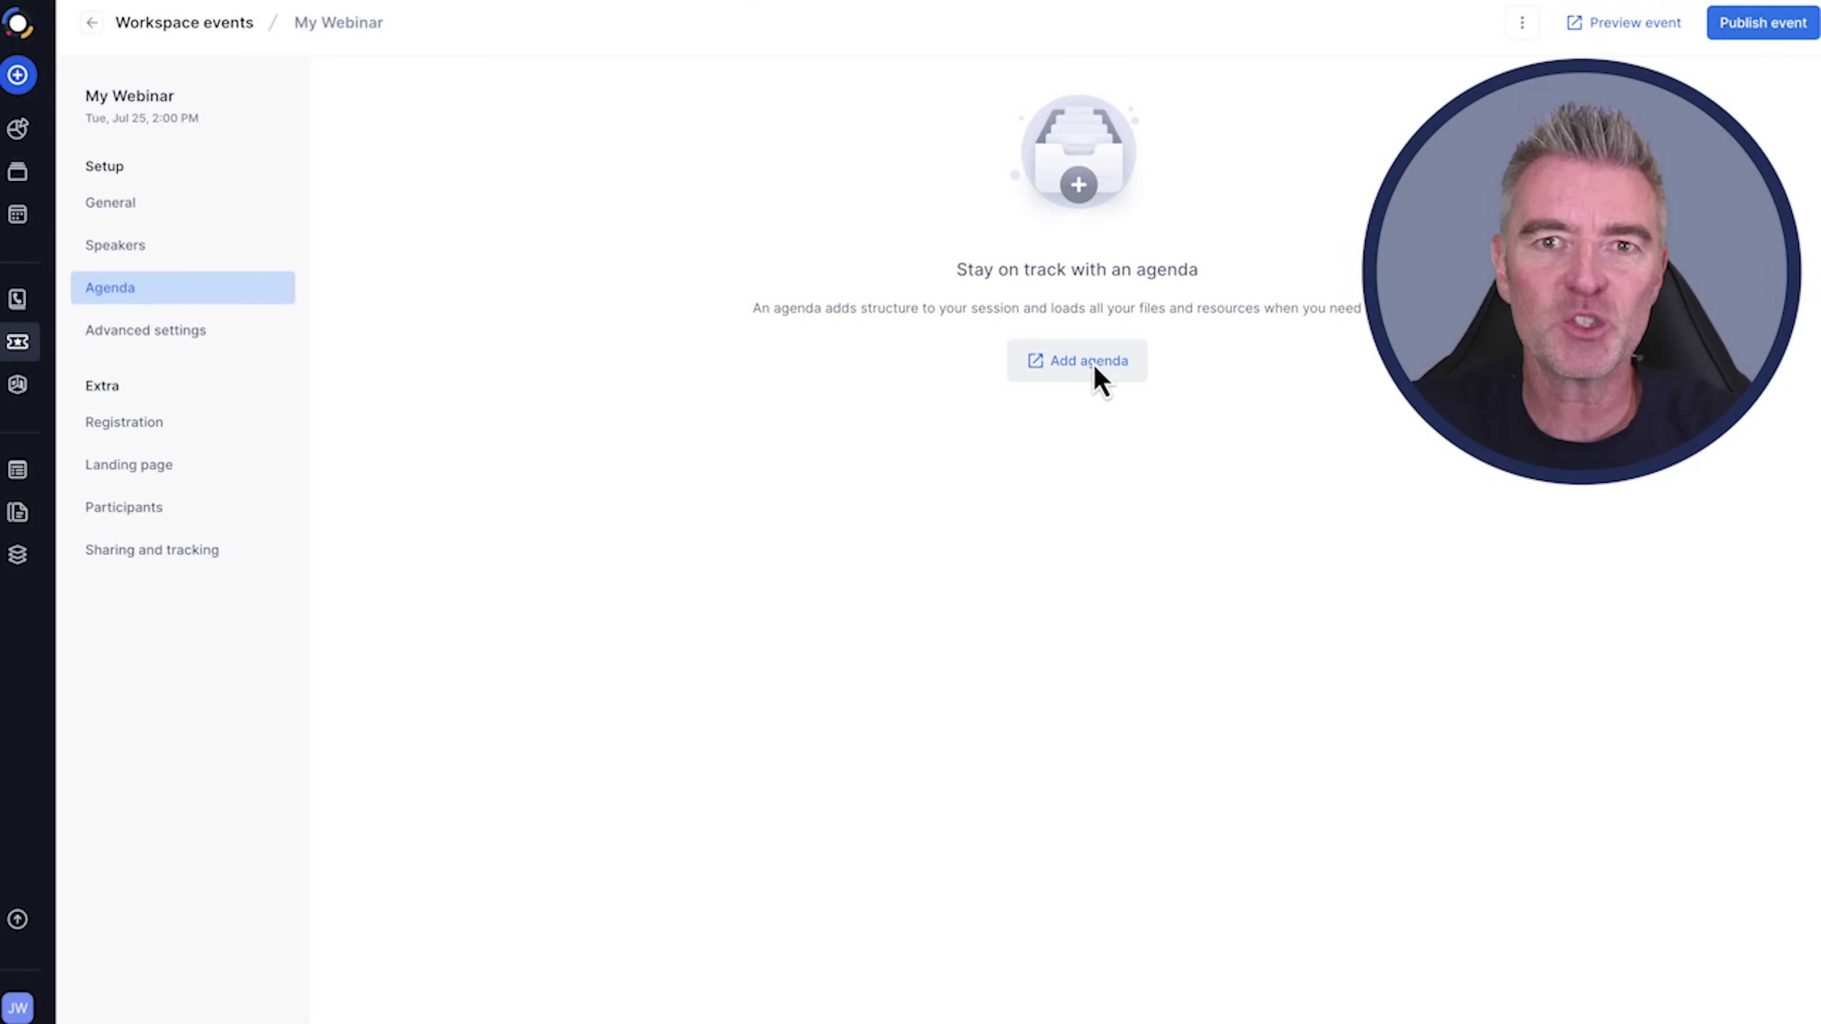
{"action": "left_click", "coordinate": [1097, 362]}
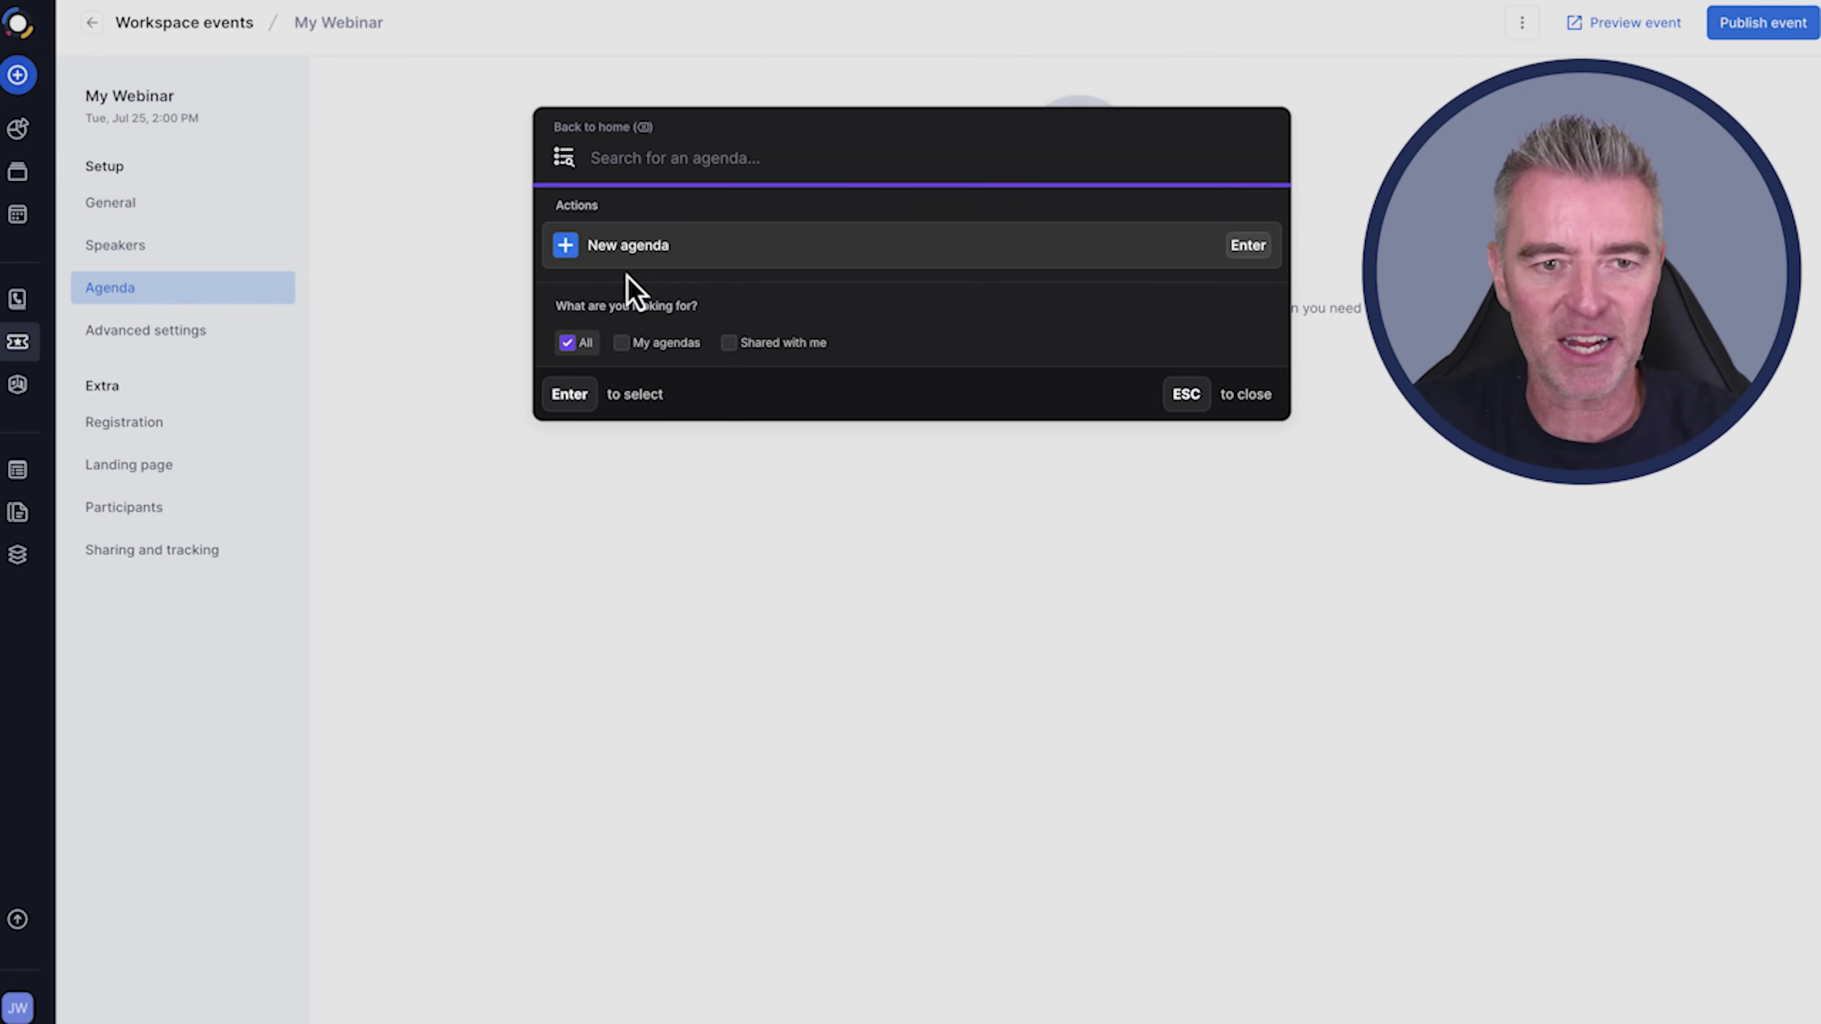
{"action": "left_click", "coordinate": [616, 251]}
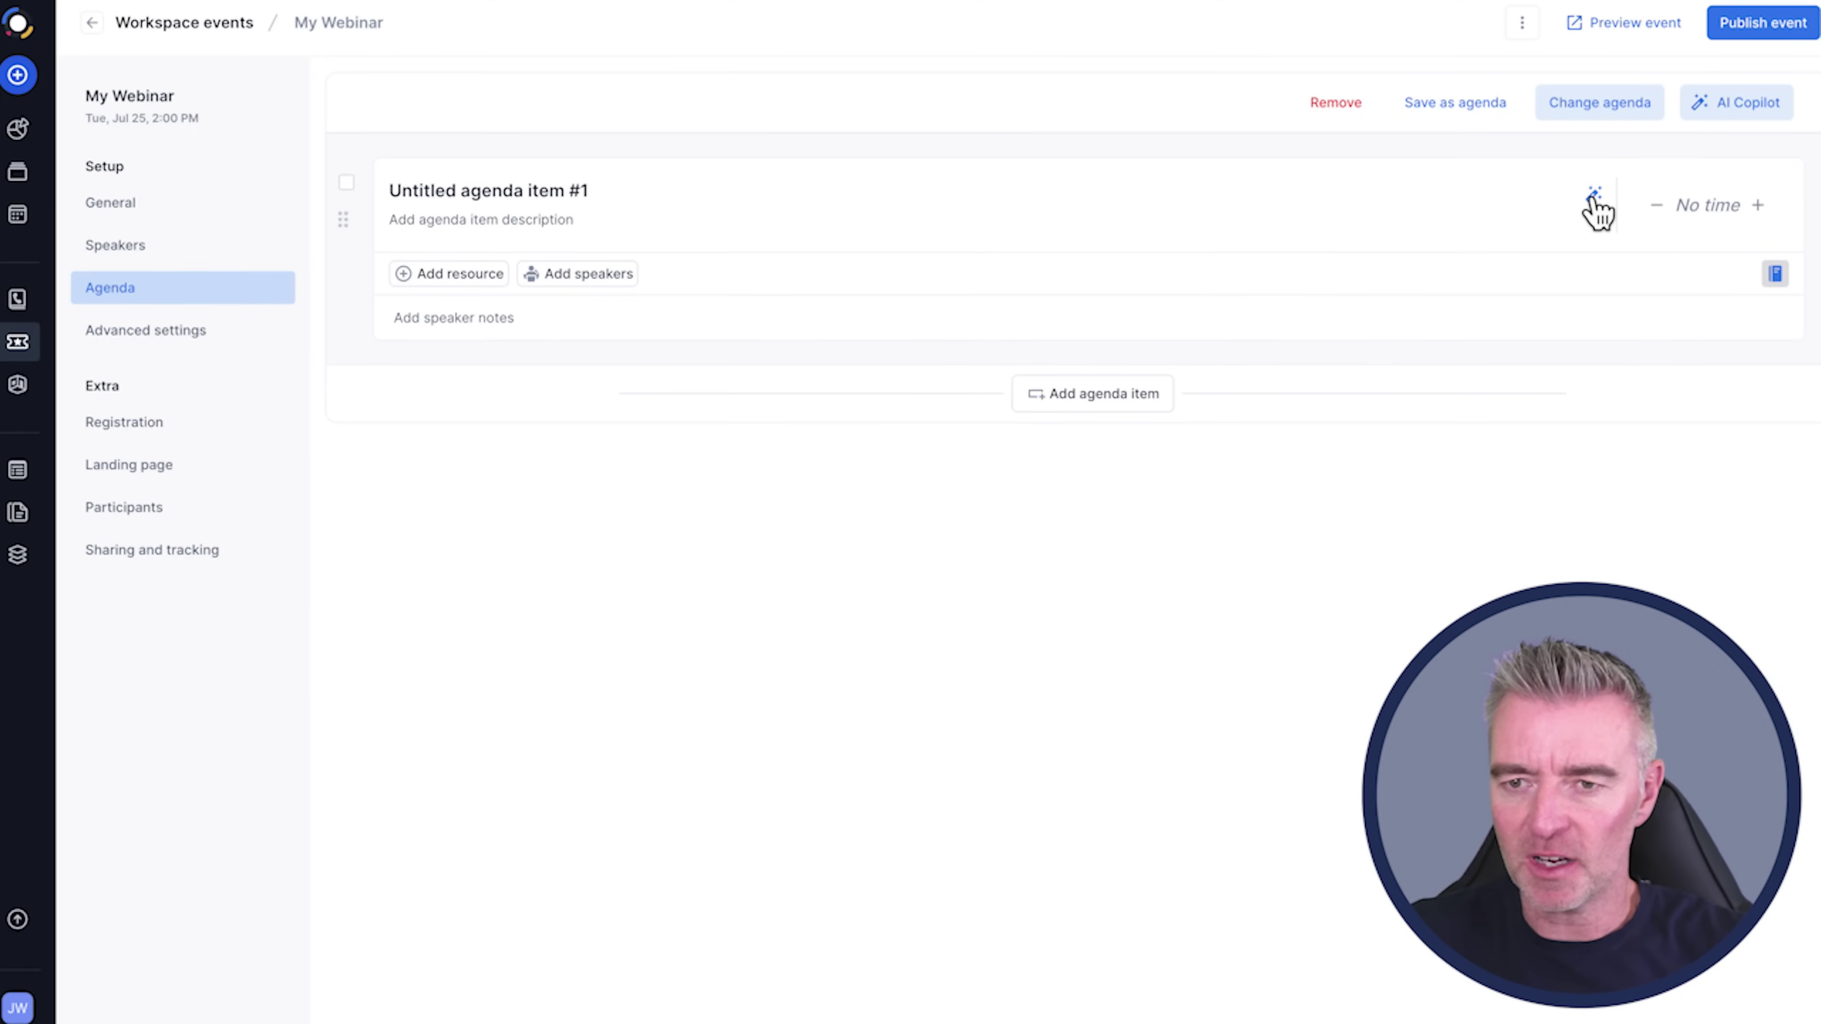
Step: Generate the agenda item's title with AI Copilot from "Chat GPT for business owners", retry twice, and apply "GPT for Business Owners: Leveraging AI for Success"
{"action": "left_click", "coordinate": [1593, 195]}
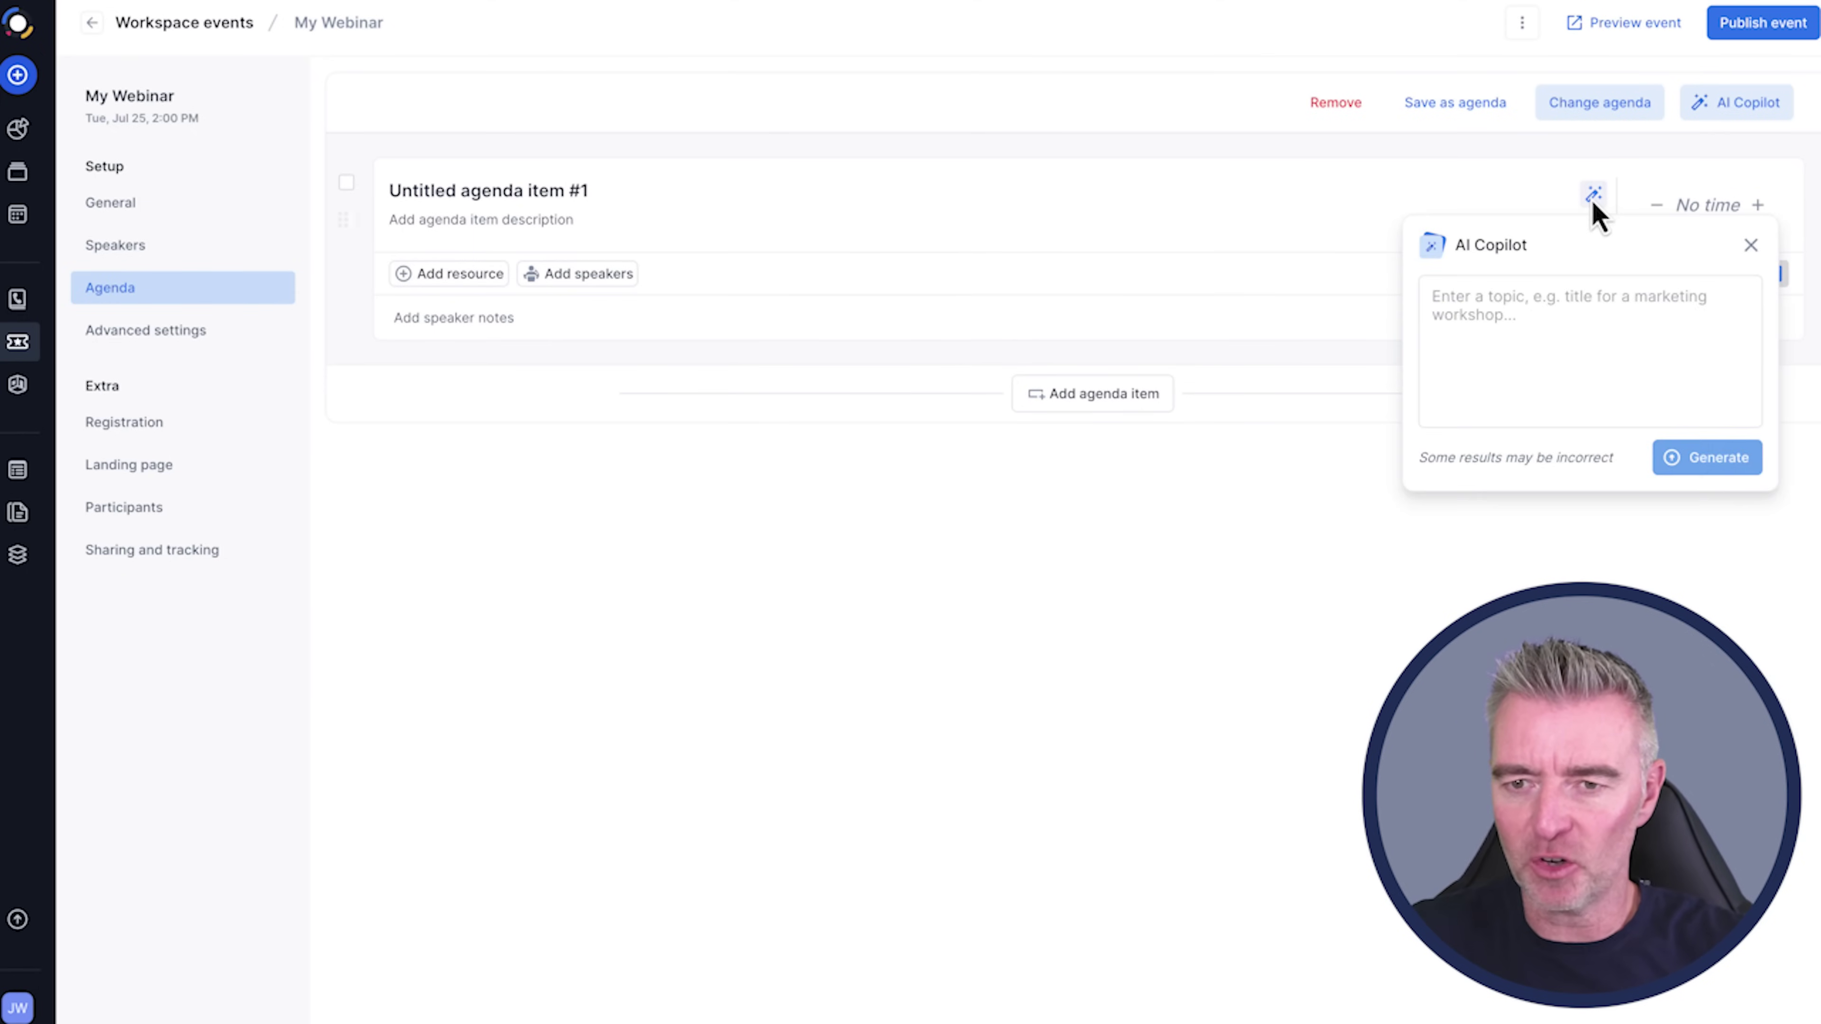
{"action": "left_click", "coordinate": [1497, 319]}
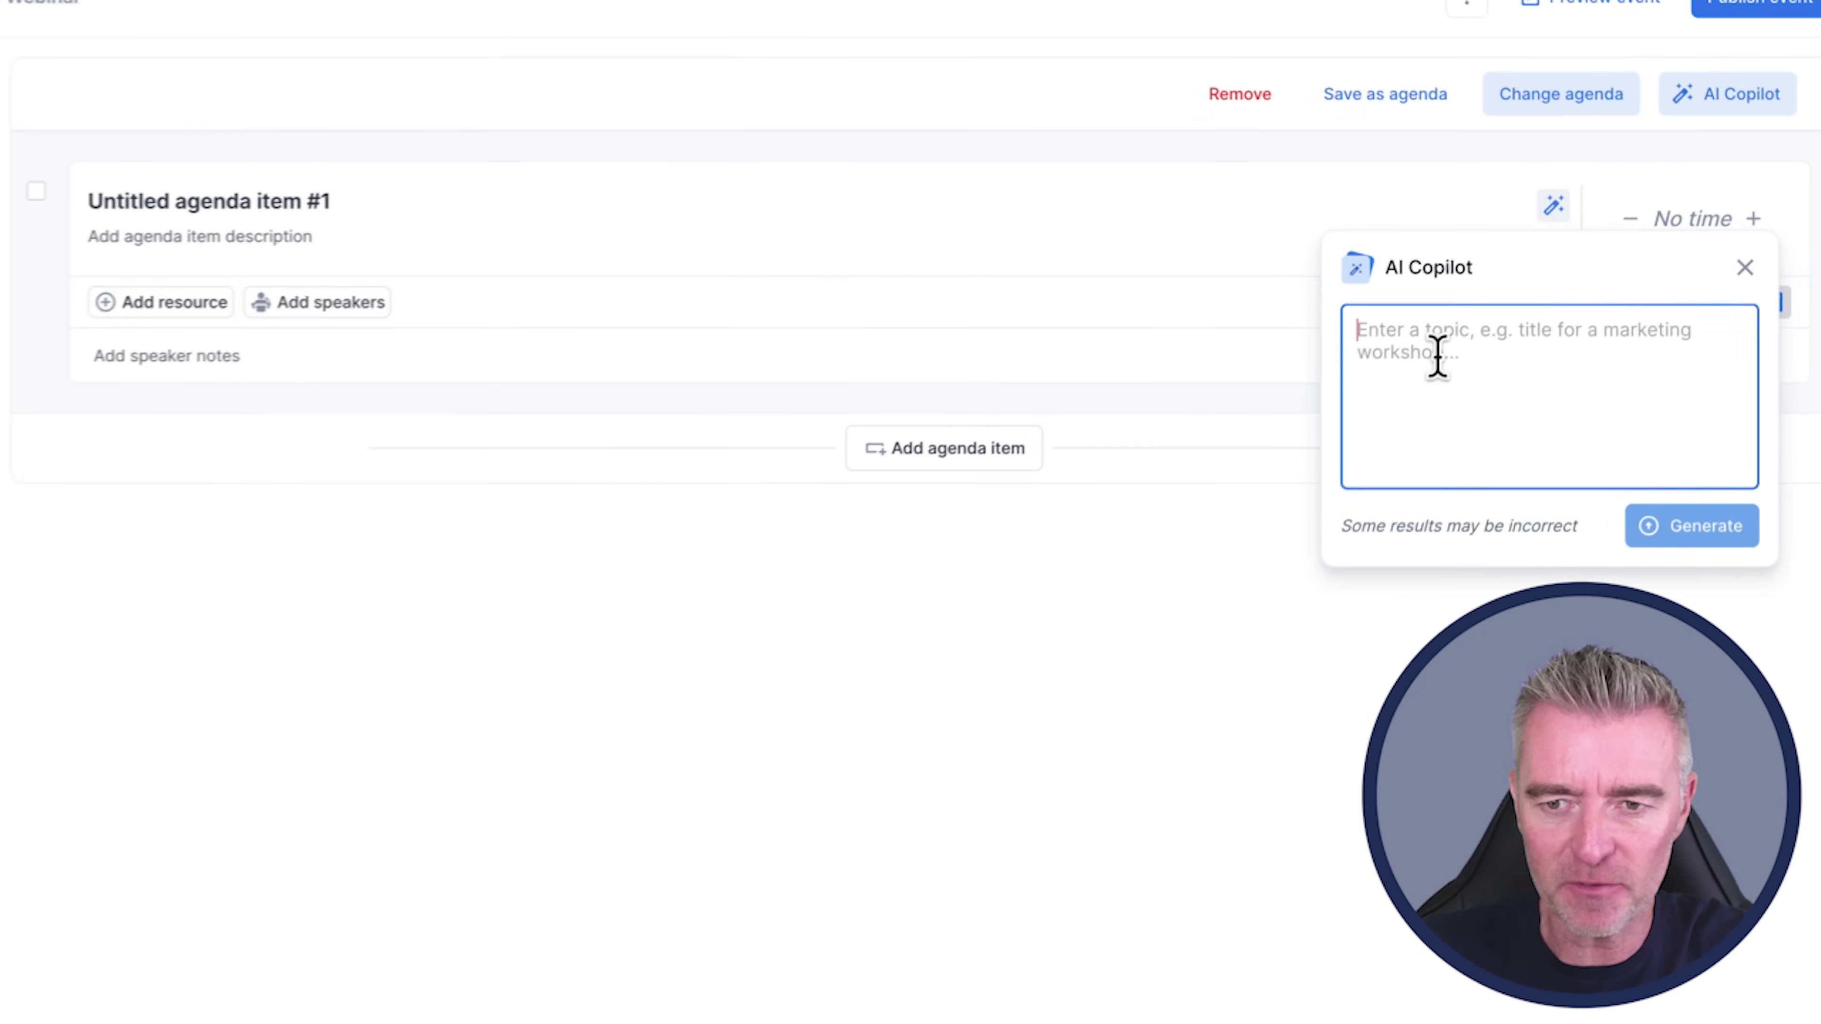
{"action": "type", "text": "Chat GPT for business owners"}
{"action": "left_click", "coordinate": [1690, 530]}
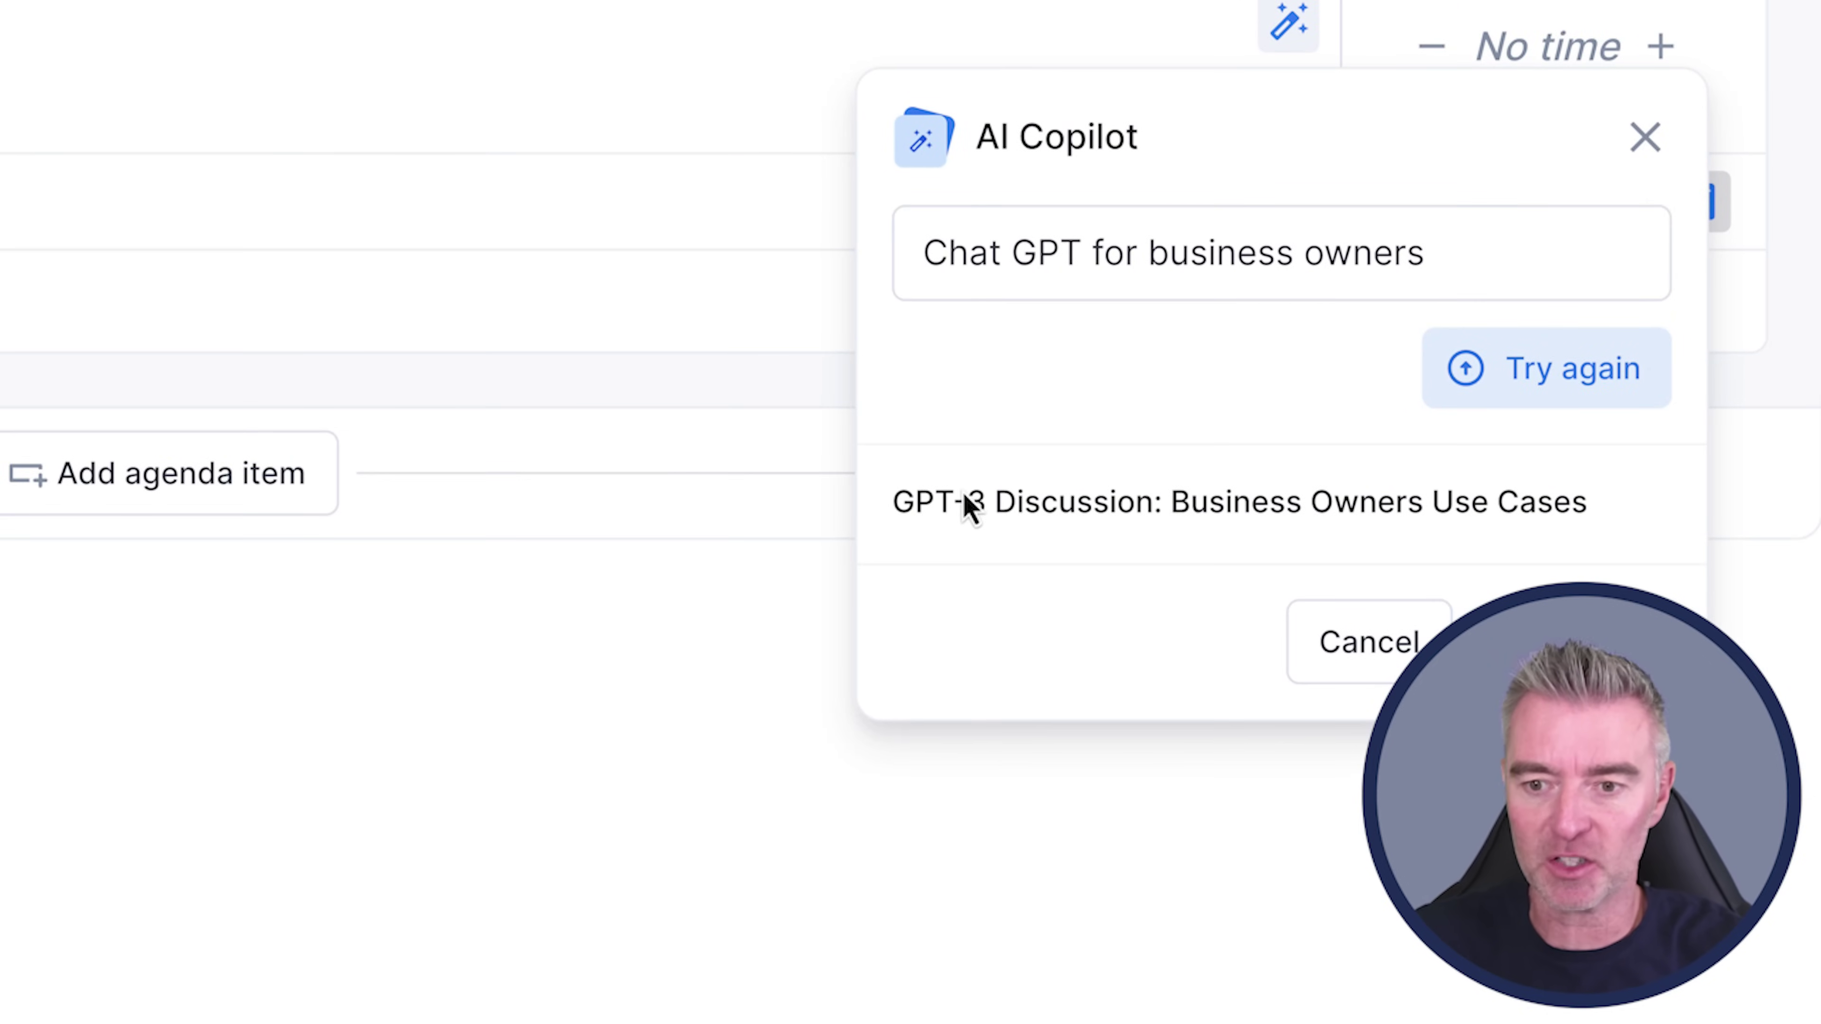
{"action": "left_click", "coordinate": [1502, 387]}
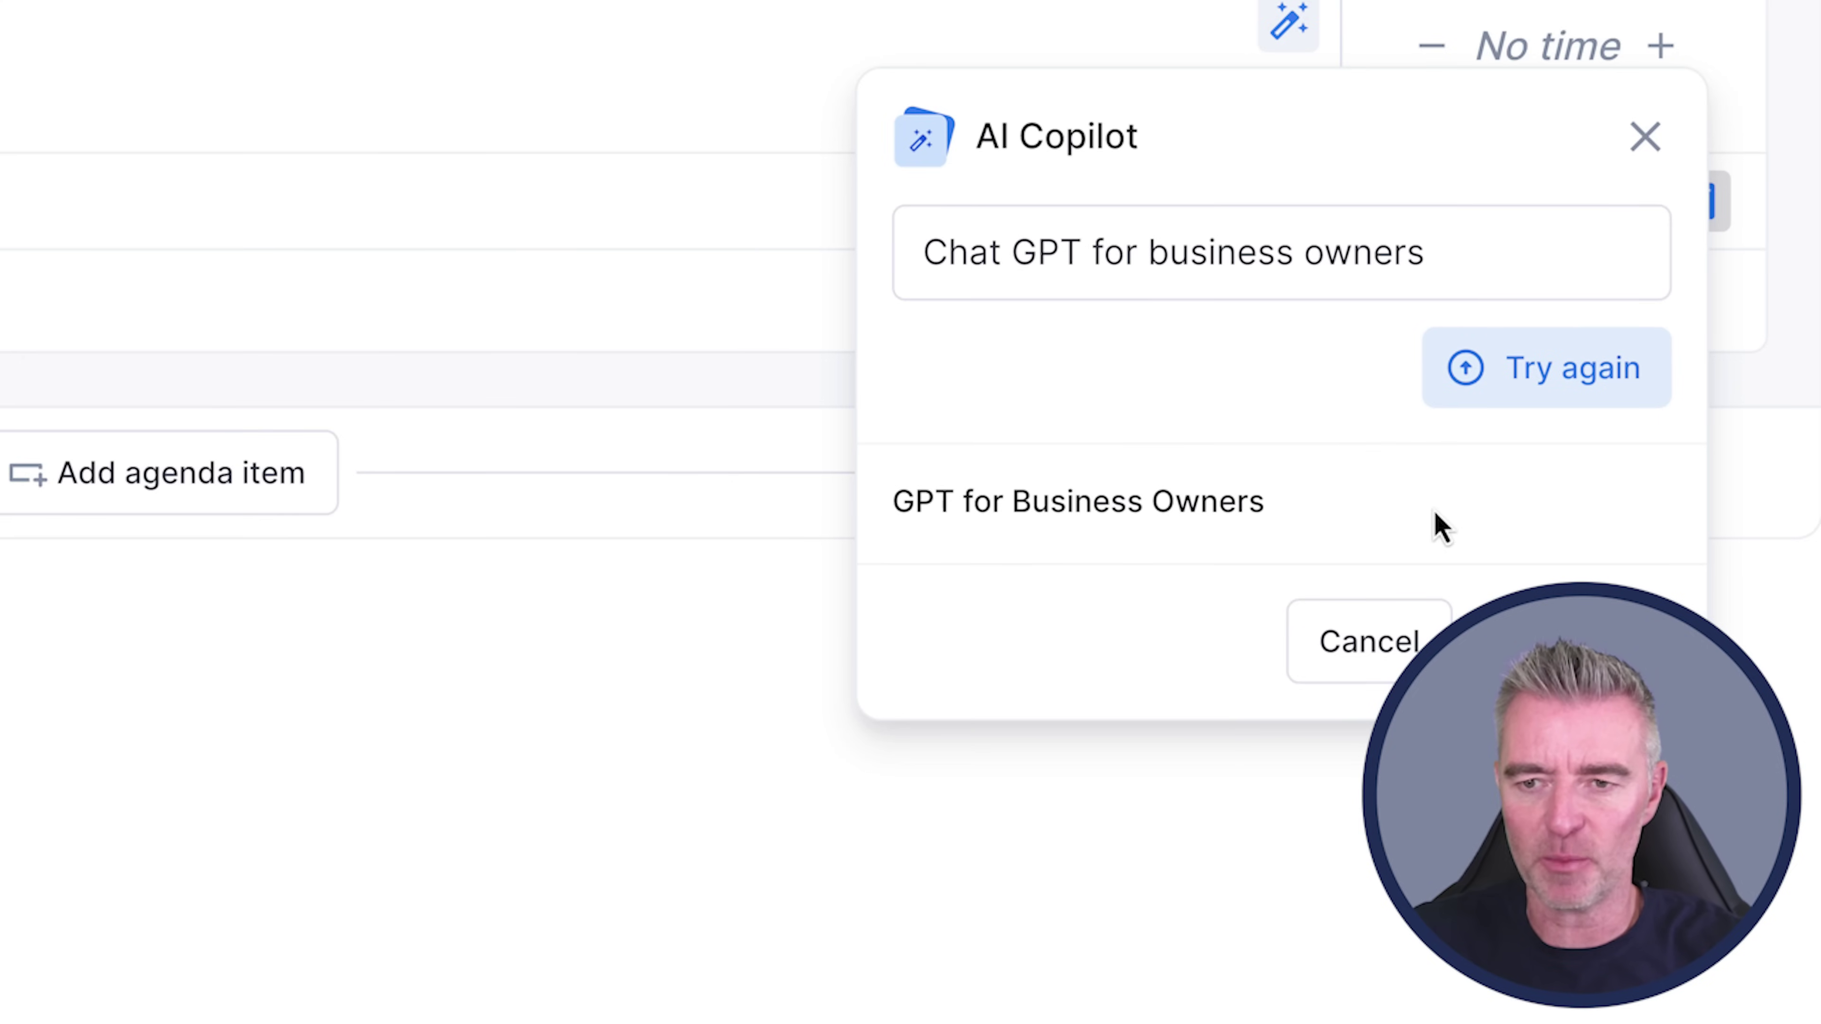
{"action": "left_click", "coordinate": [1560, 395]}
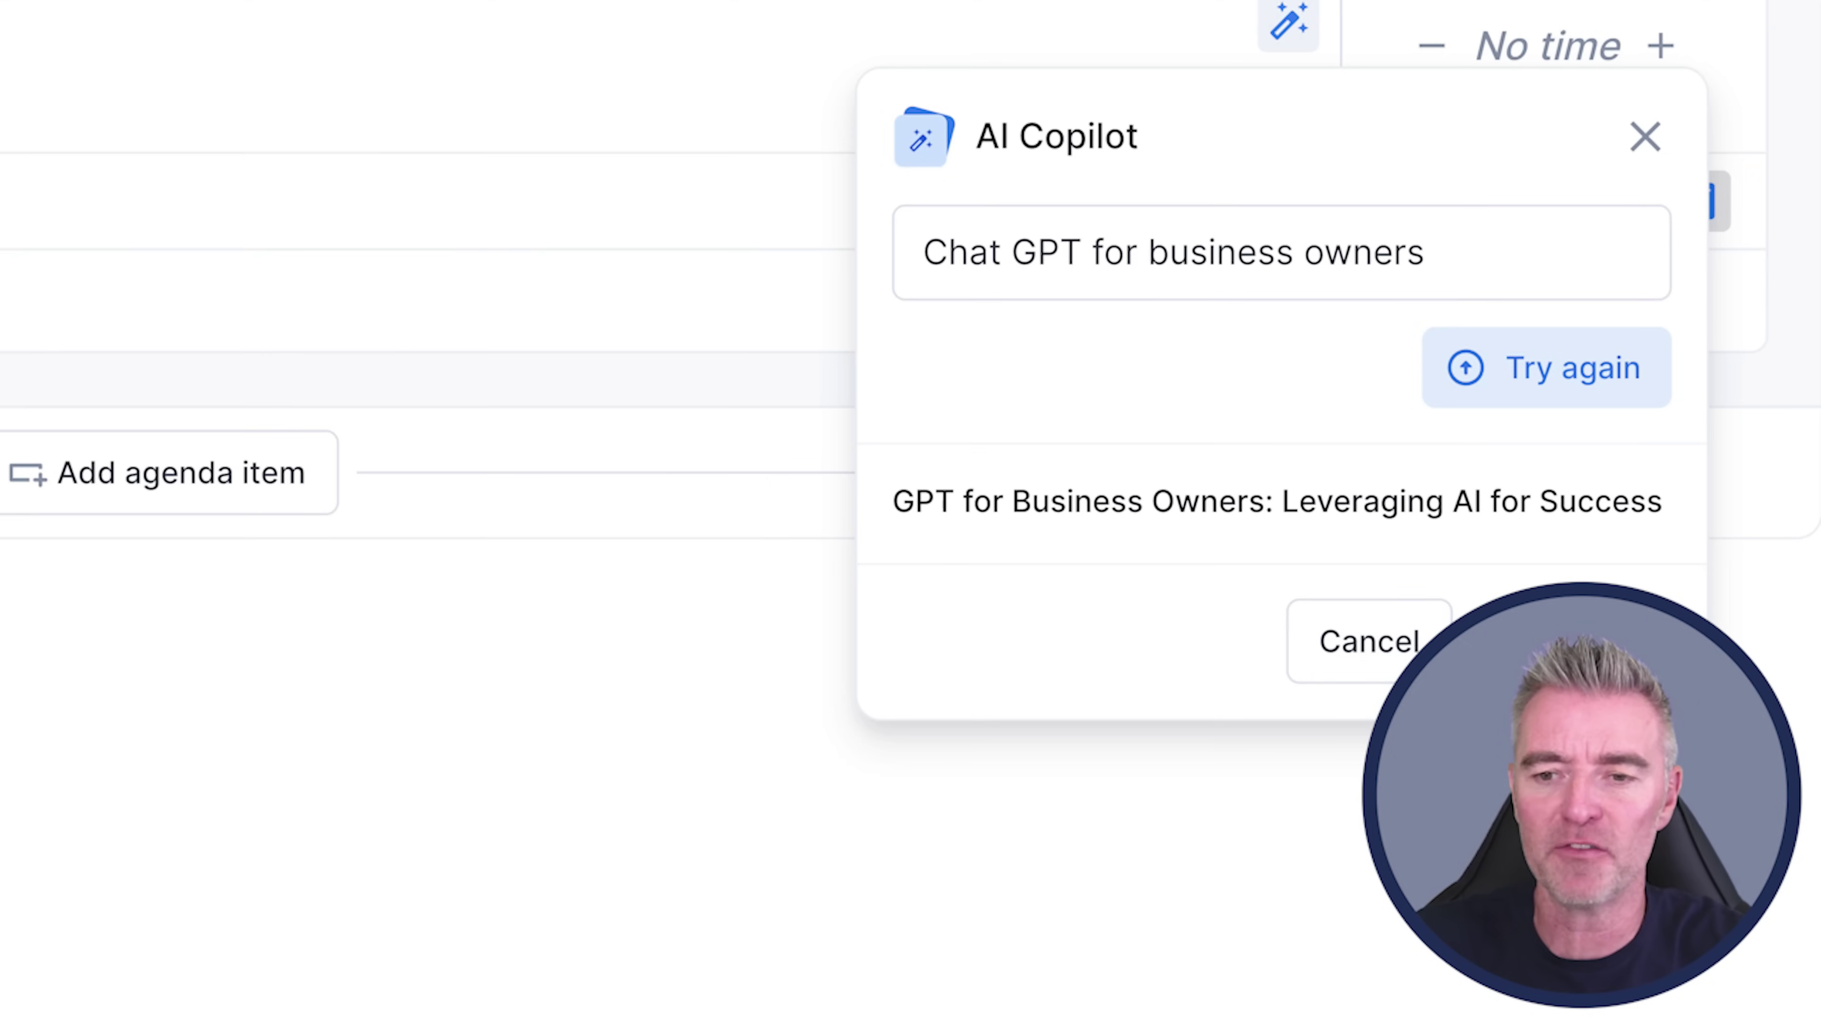
{"action": "left_click", "coordinate": [1577, 641]}
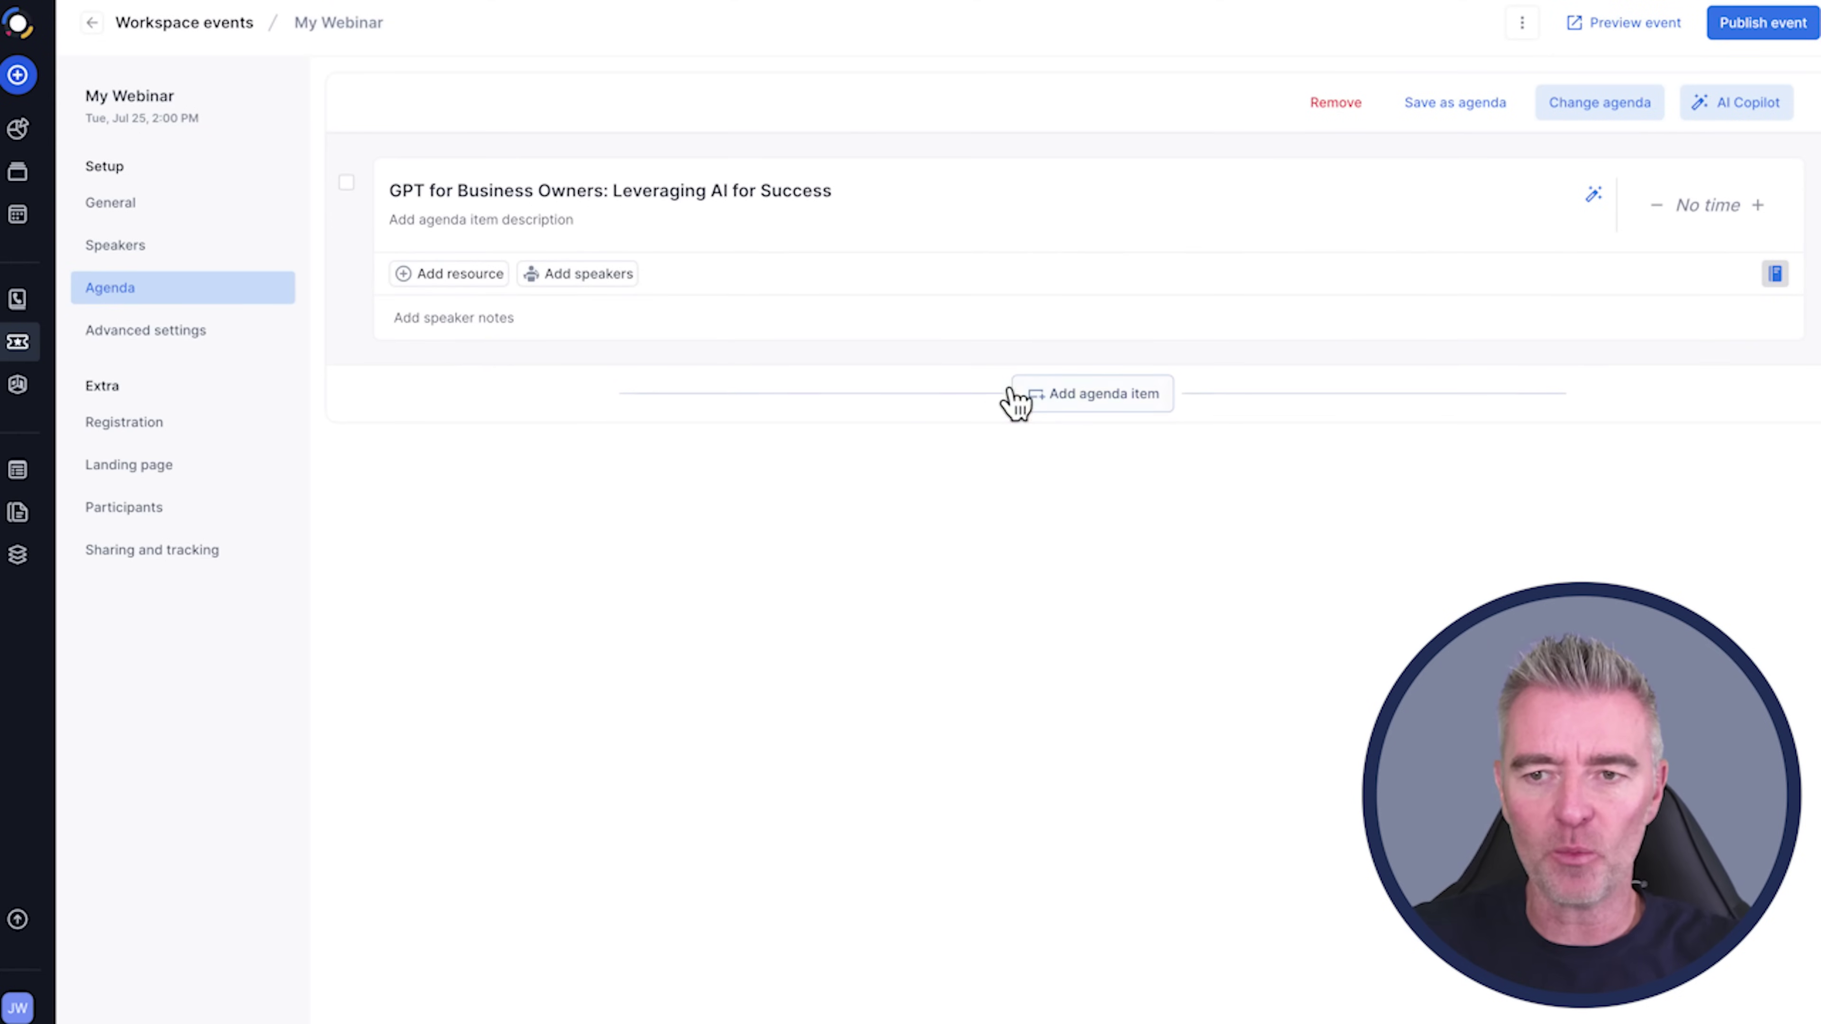
Step: Generate the full agenda with AI Copilot from "Create a 45 minute workshop that teaches business owners how to leverage chat GPT." and replace the current agenda with it
{"action": "left_click", "coordinate": [1755, 108]}
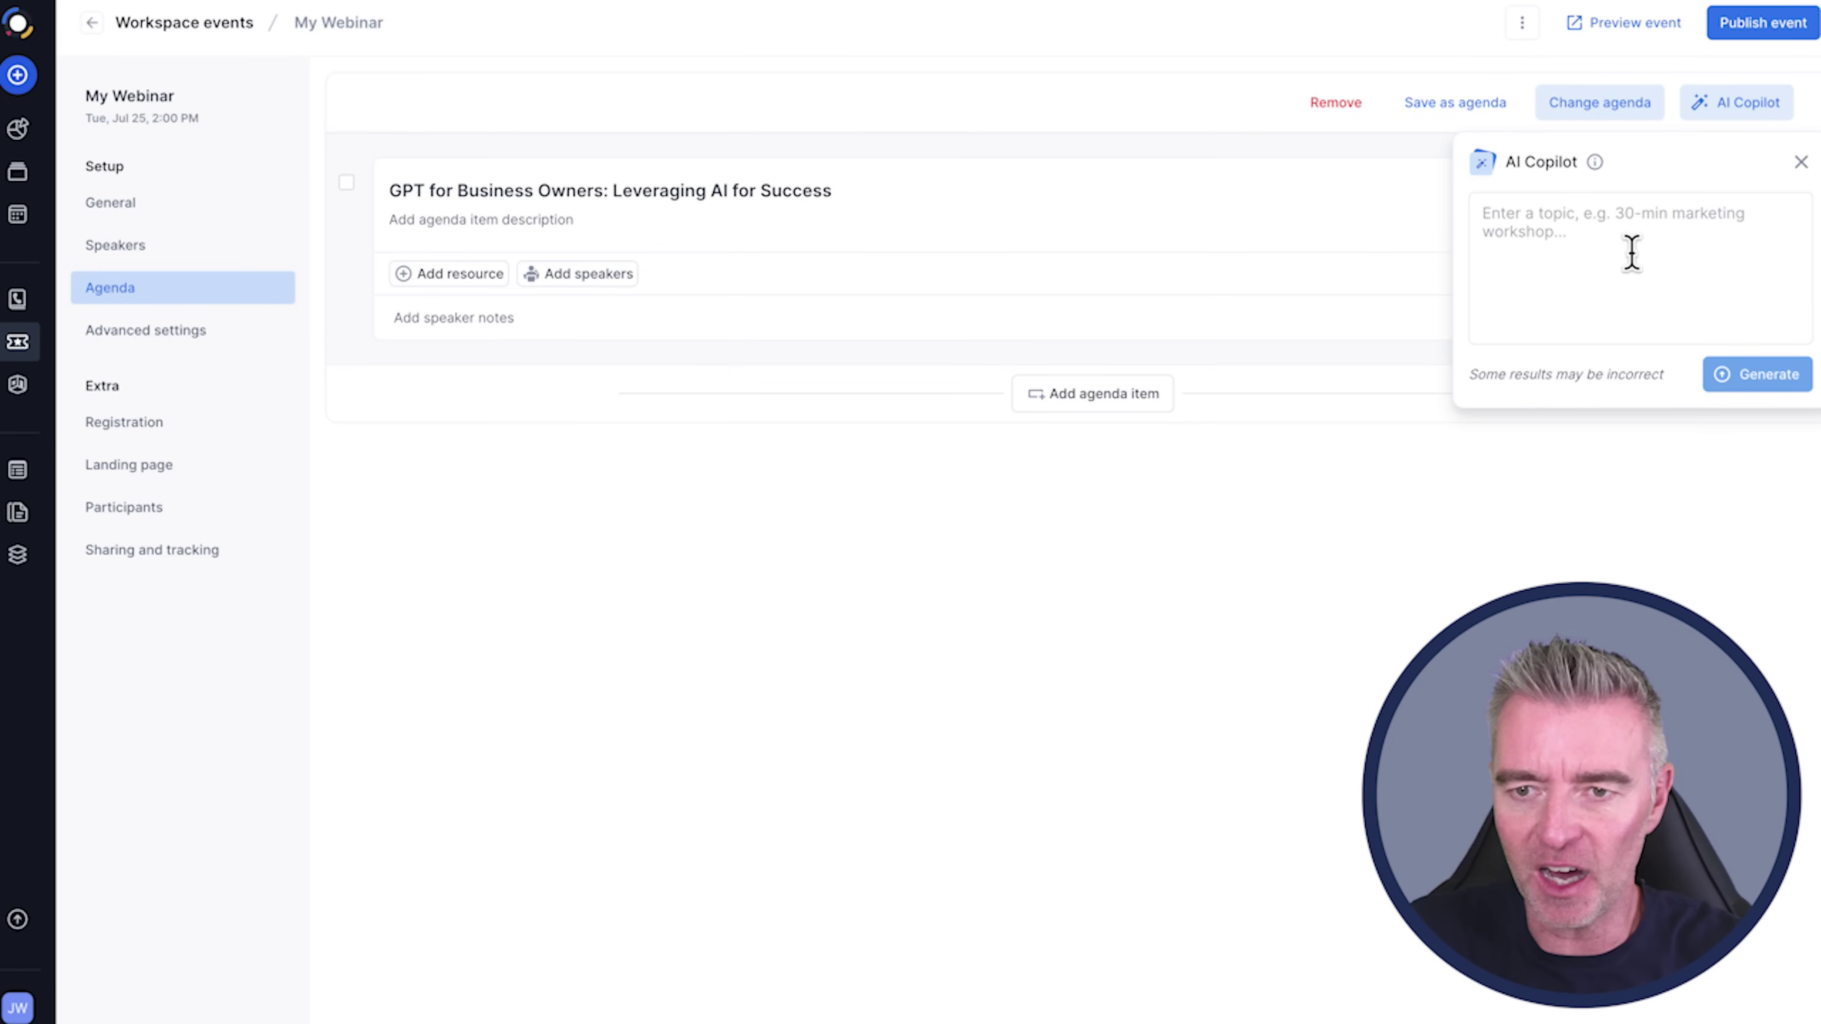
{"action": "left_click", "coordinate": [1581, 237]}
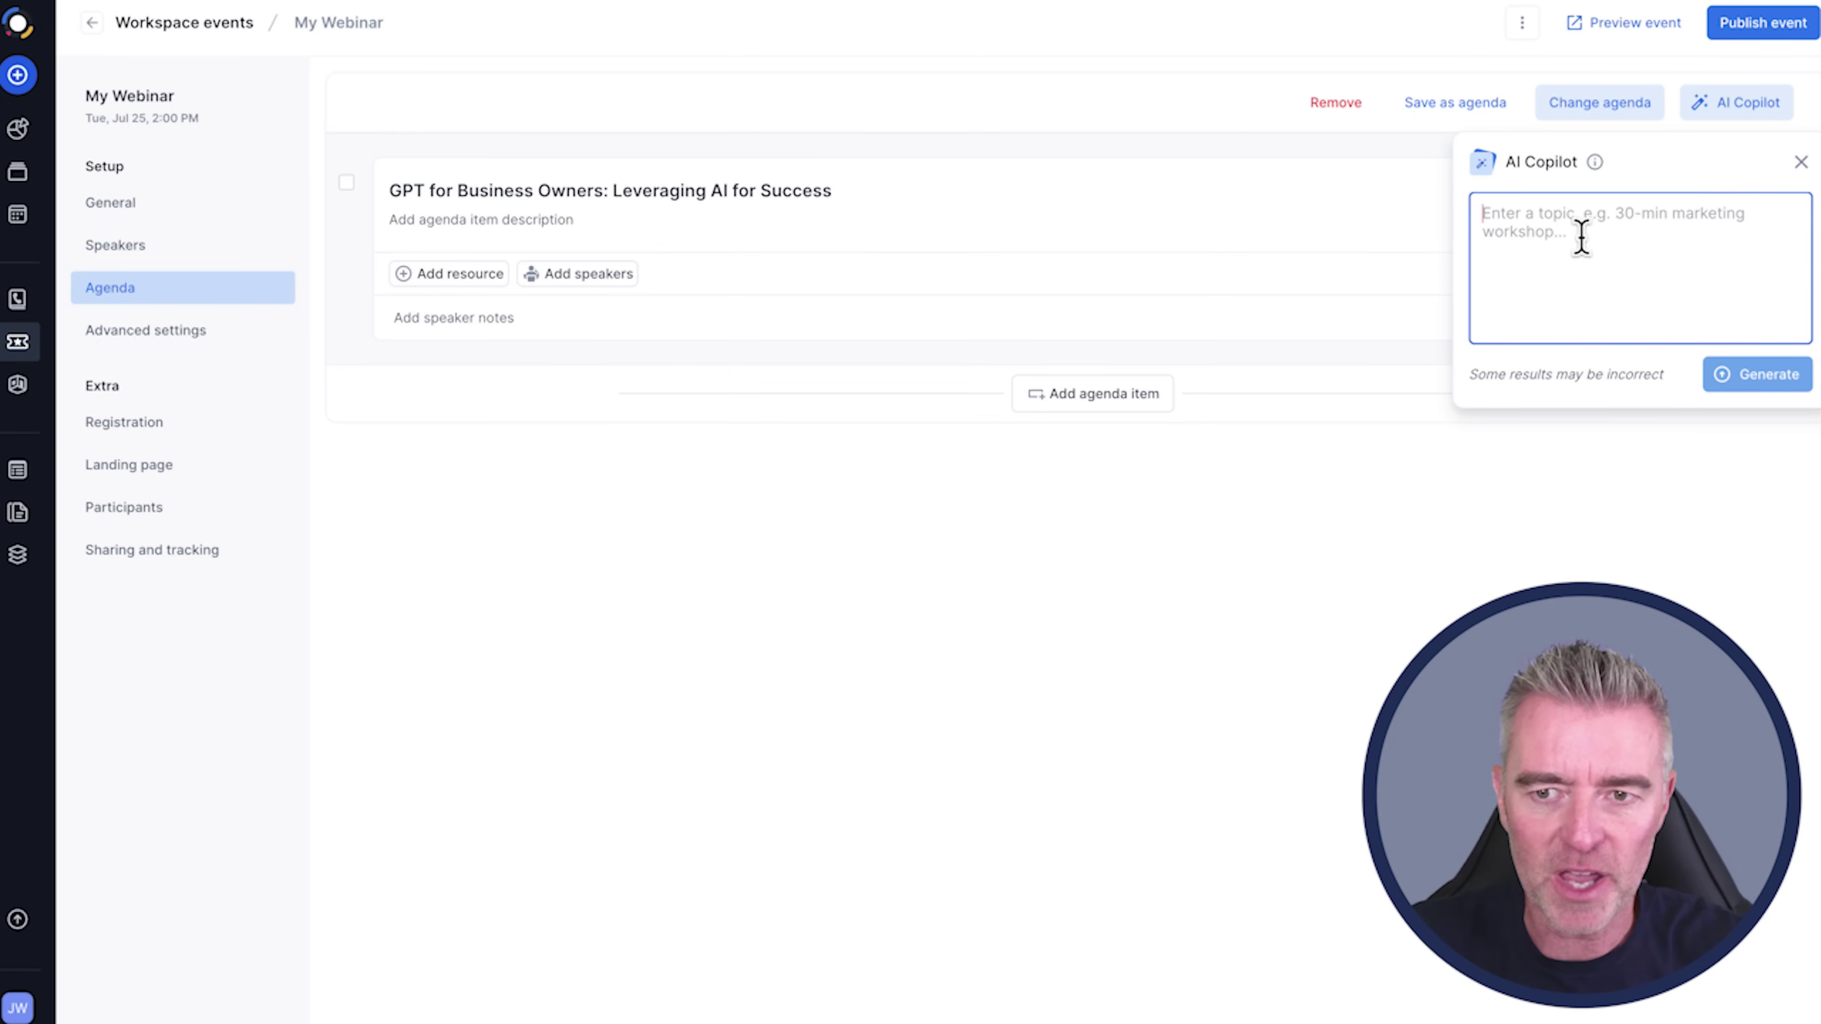
{"action": "type", "text": "Create a 40"}
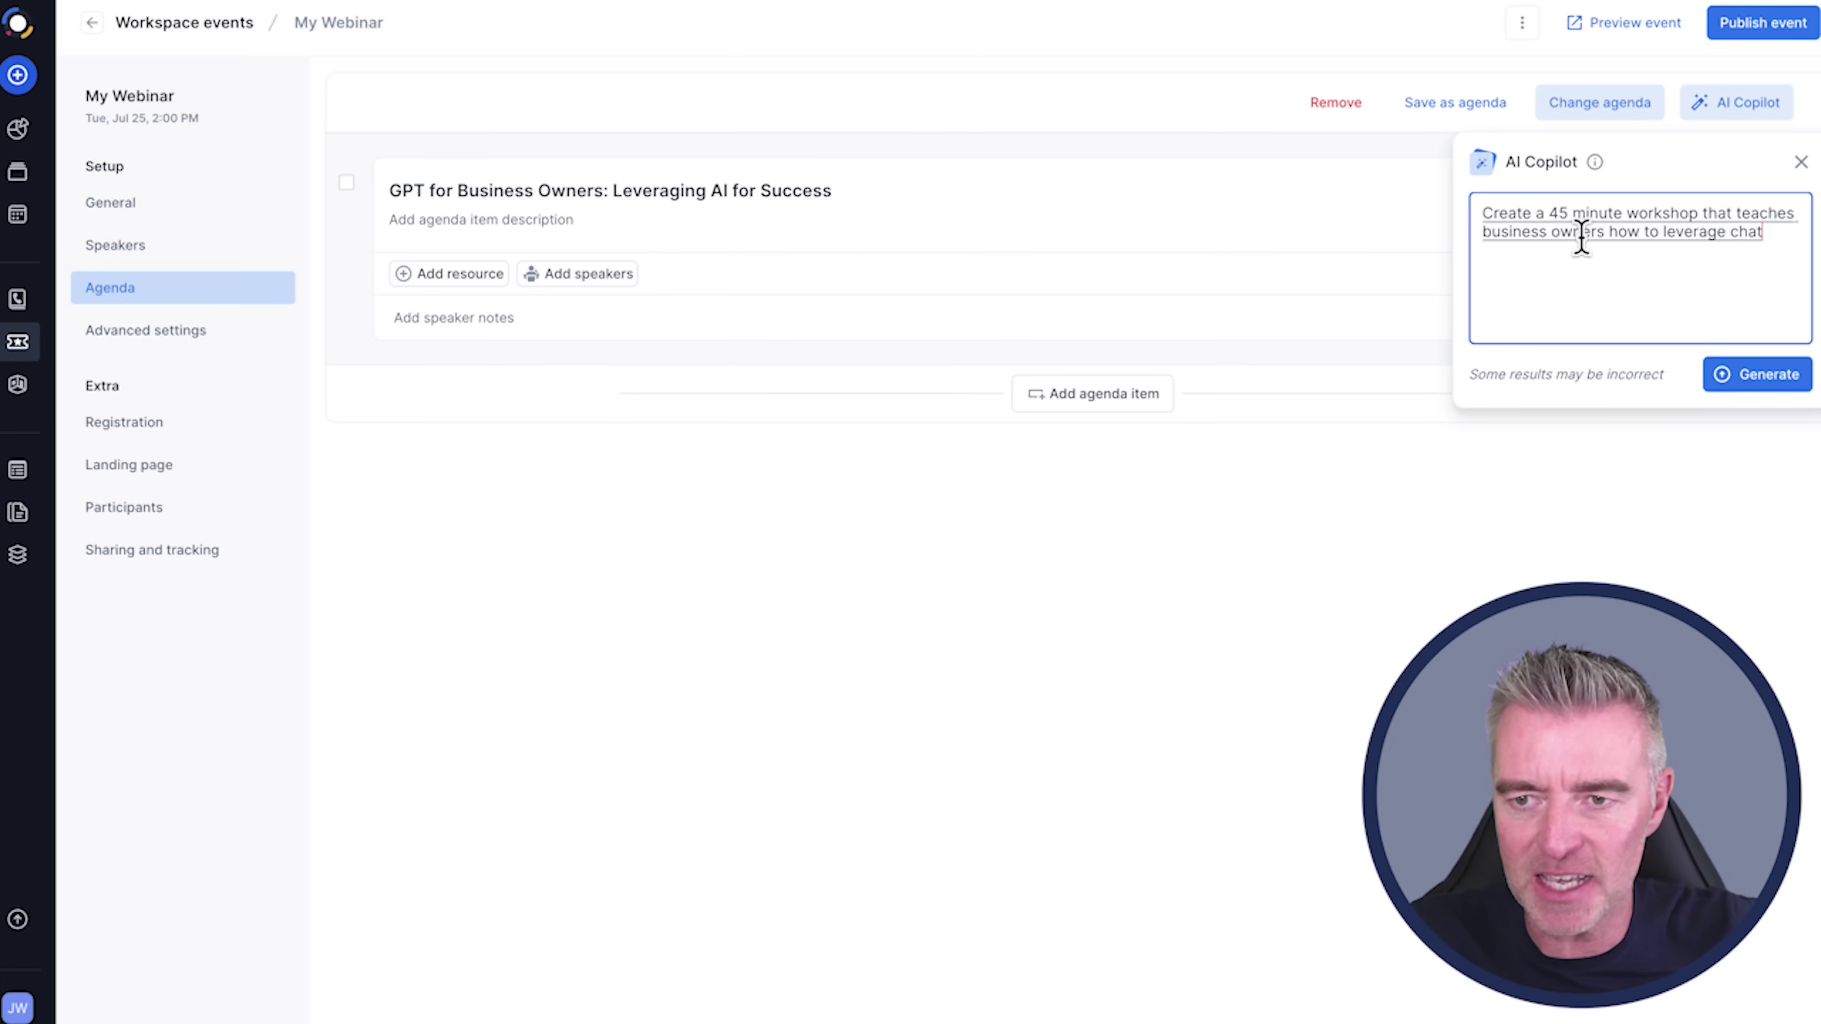
{"action": "type", "text": " GPT."}
{"action": "left_click", "coordinate": [1755, 390]}
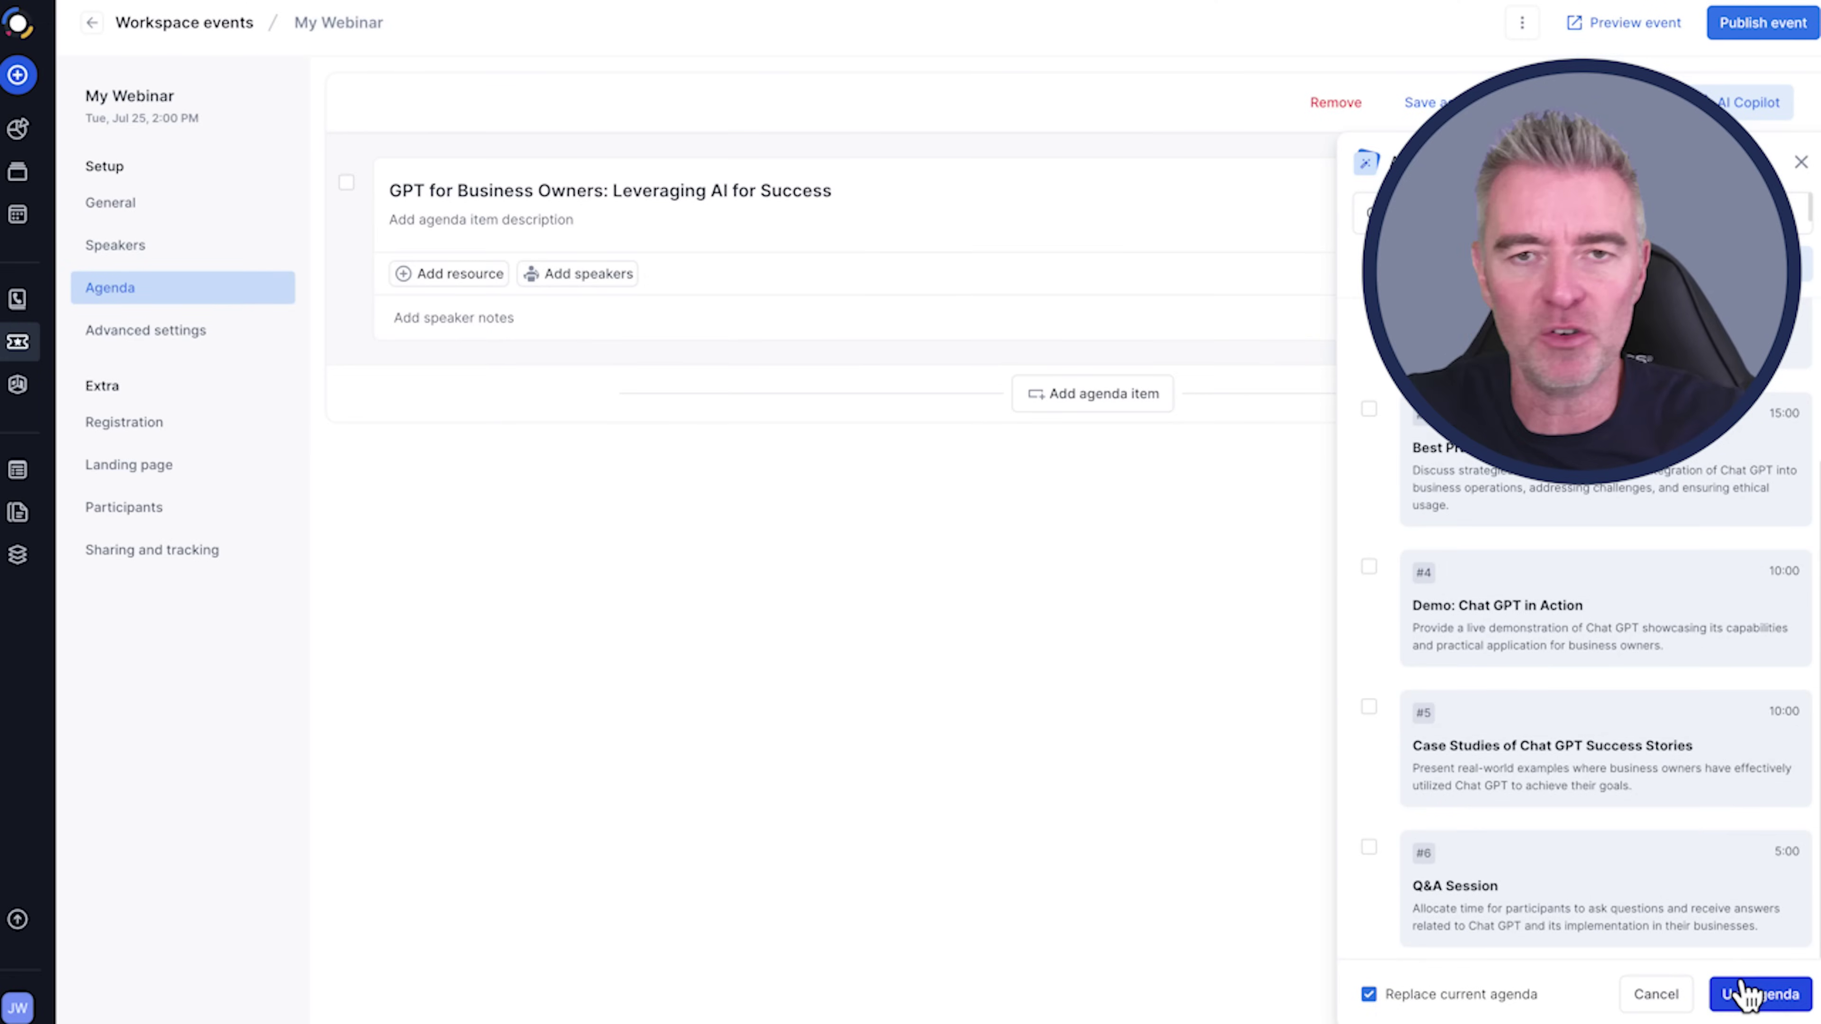
{"action": "left_click", "coordinate": [1761, 996]}
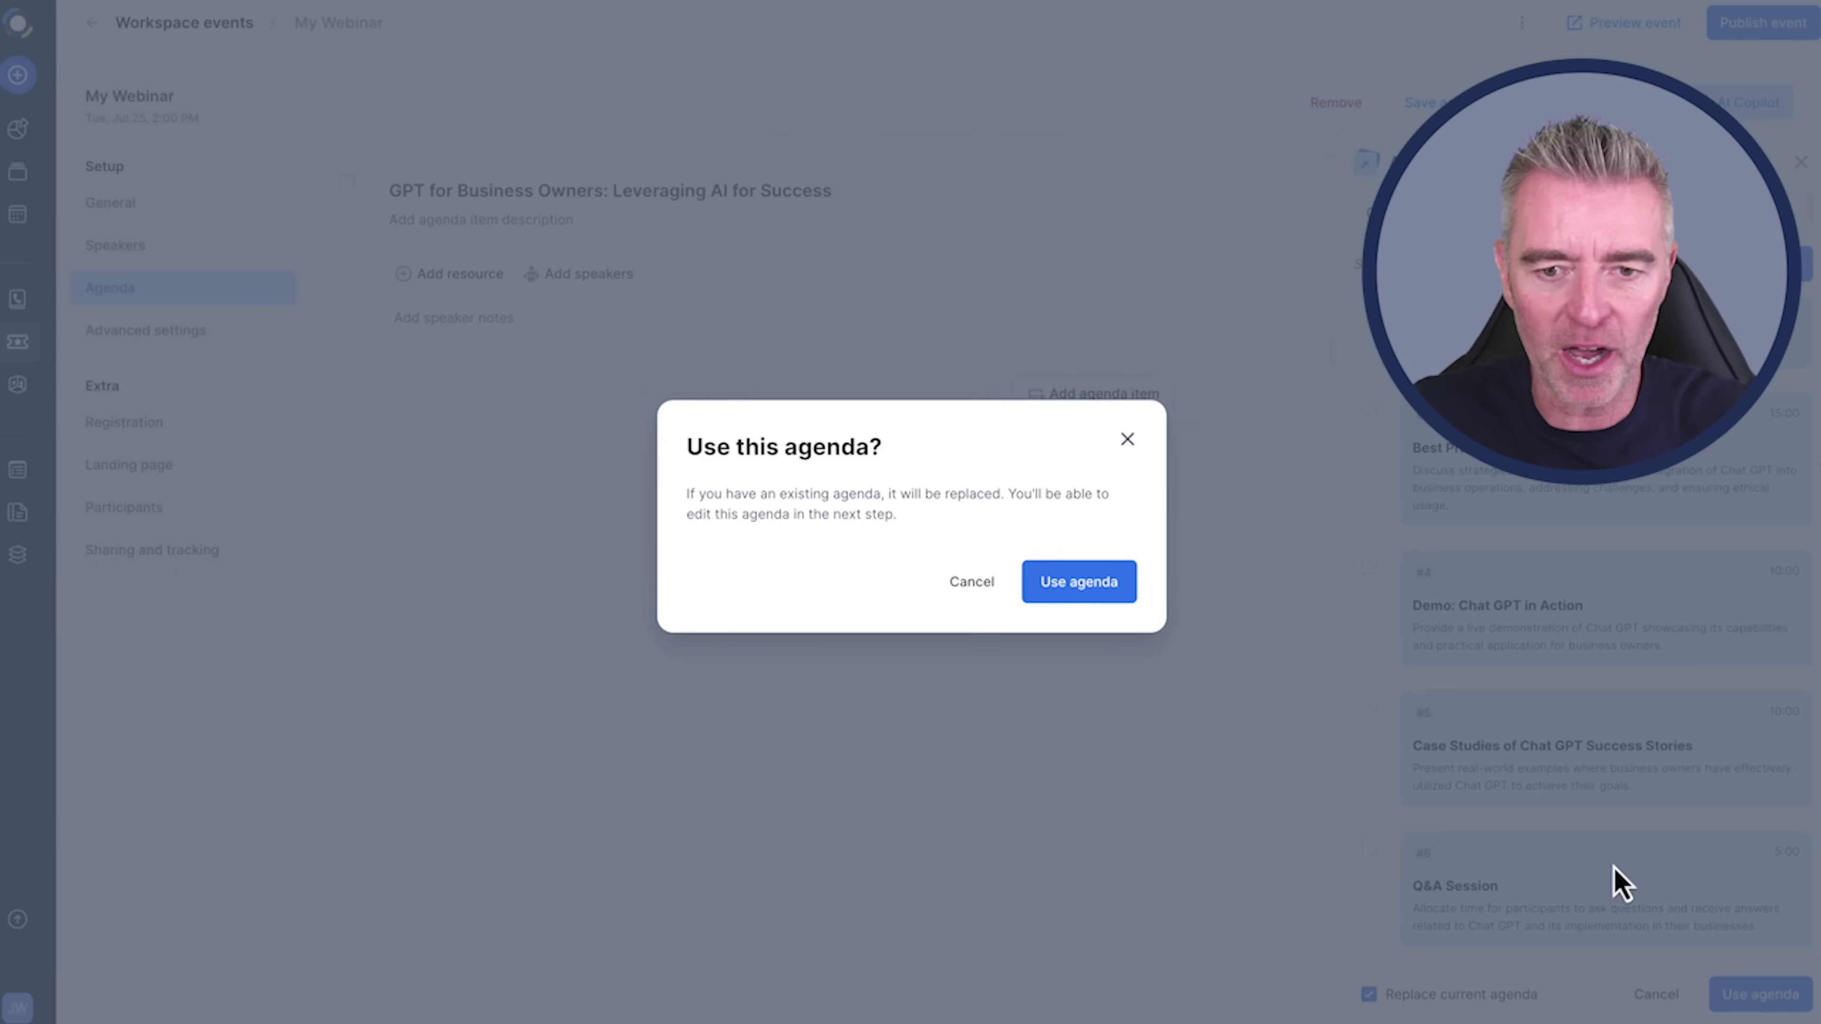
{"action": "left_click", "coordinate": [1096, 605]}
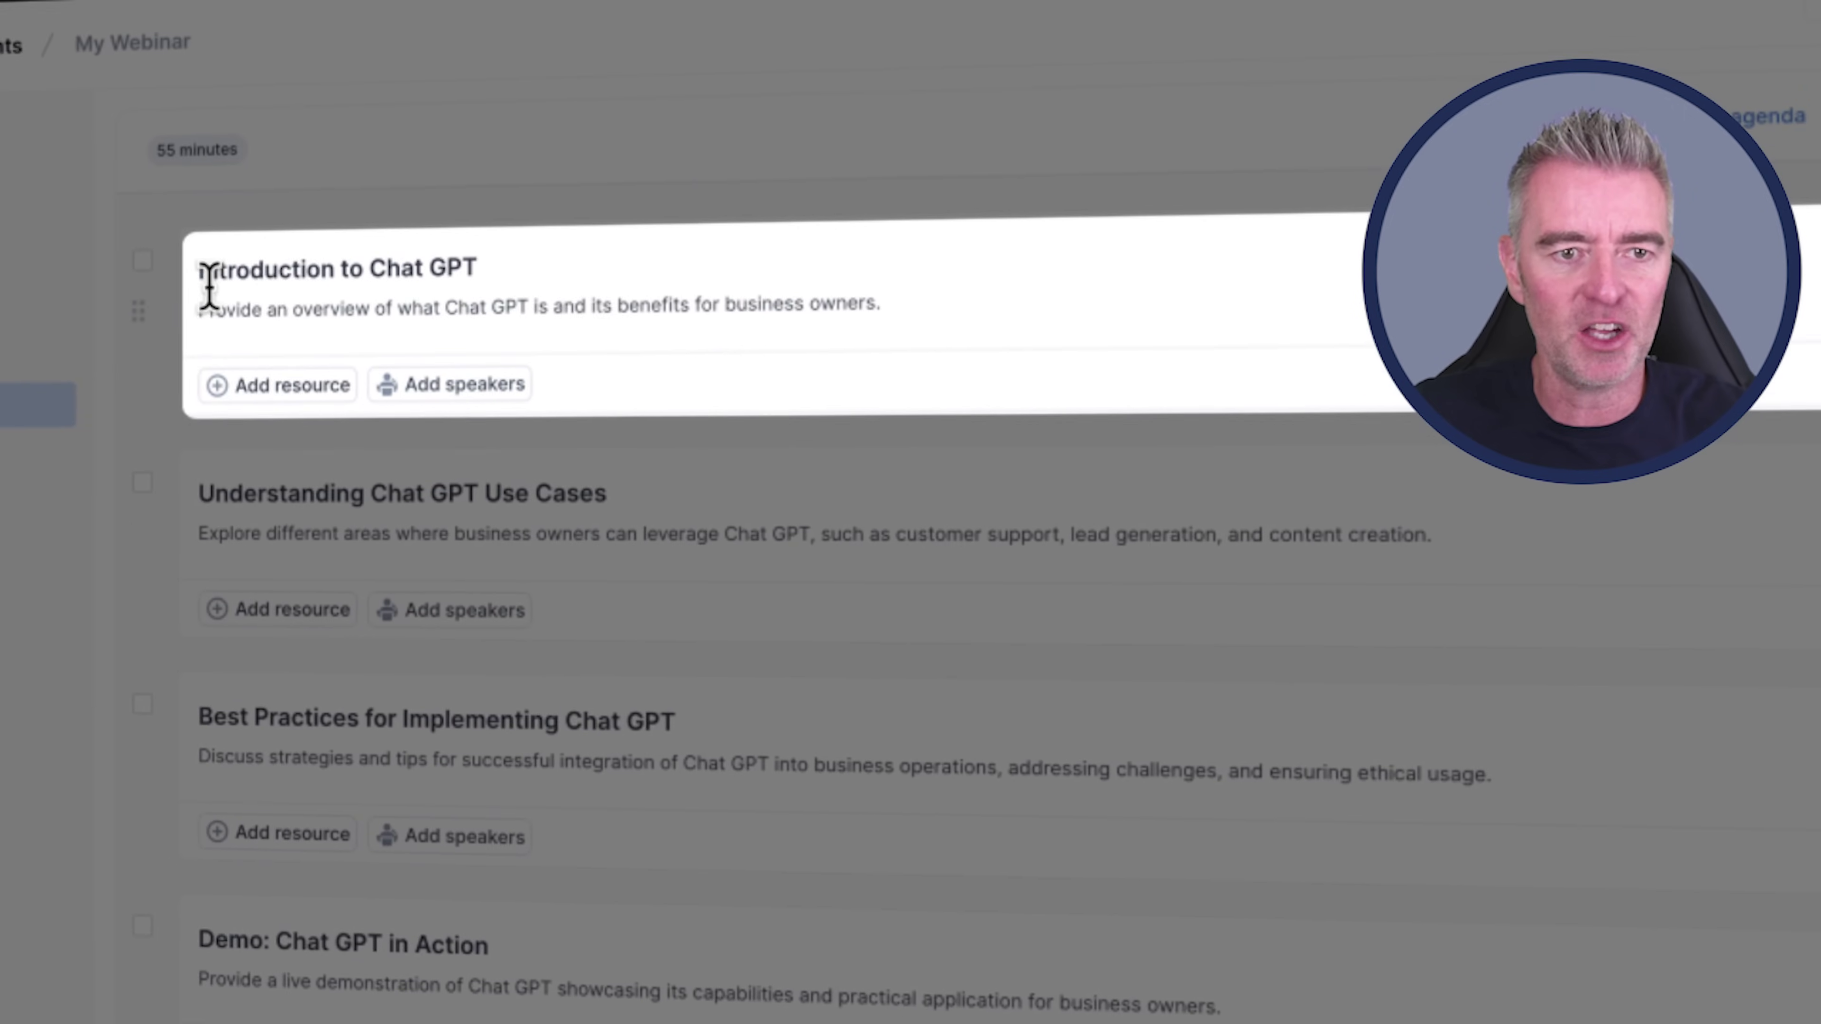
Step: Read through the titles and descriptions of the generated agenda items, and publish the My Webinar event
{"action": "left_click_drag", "start_coordinate": [209, 309], "coordinate": [870, 305]}
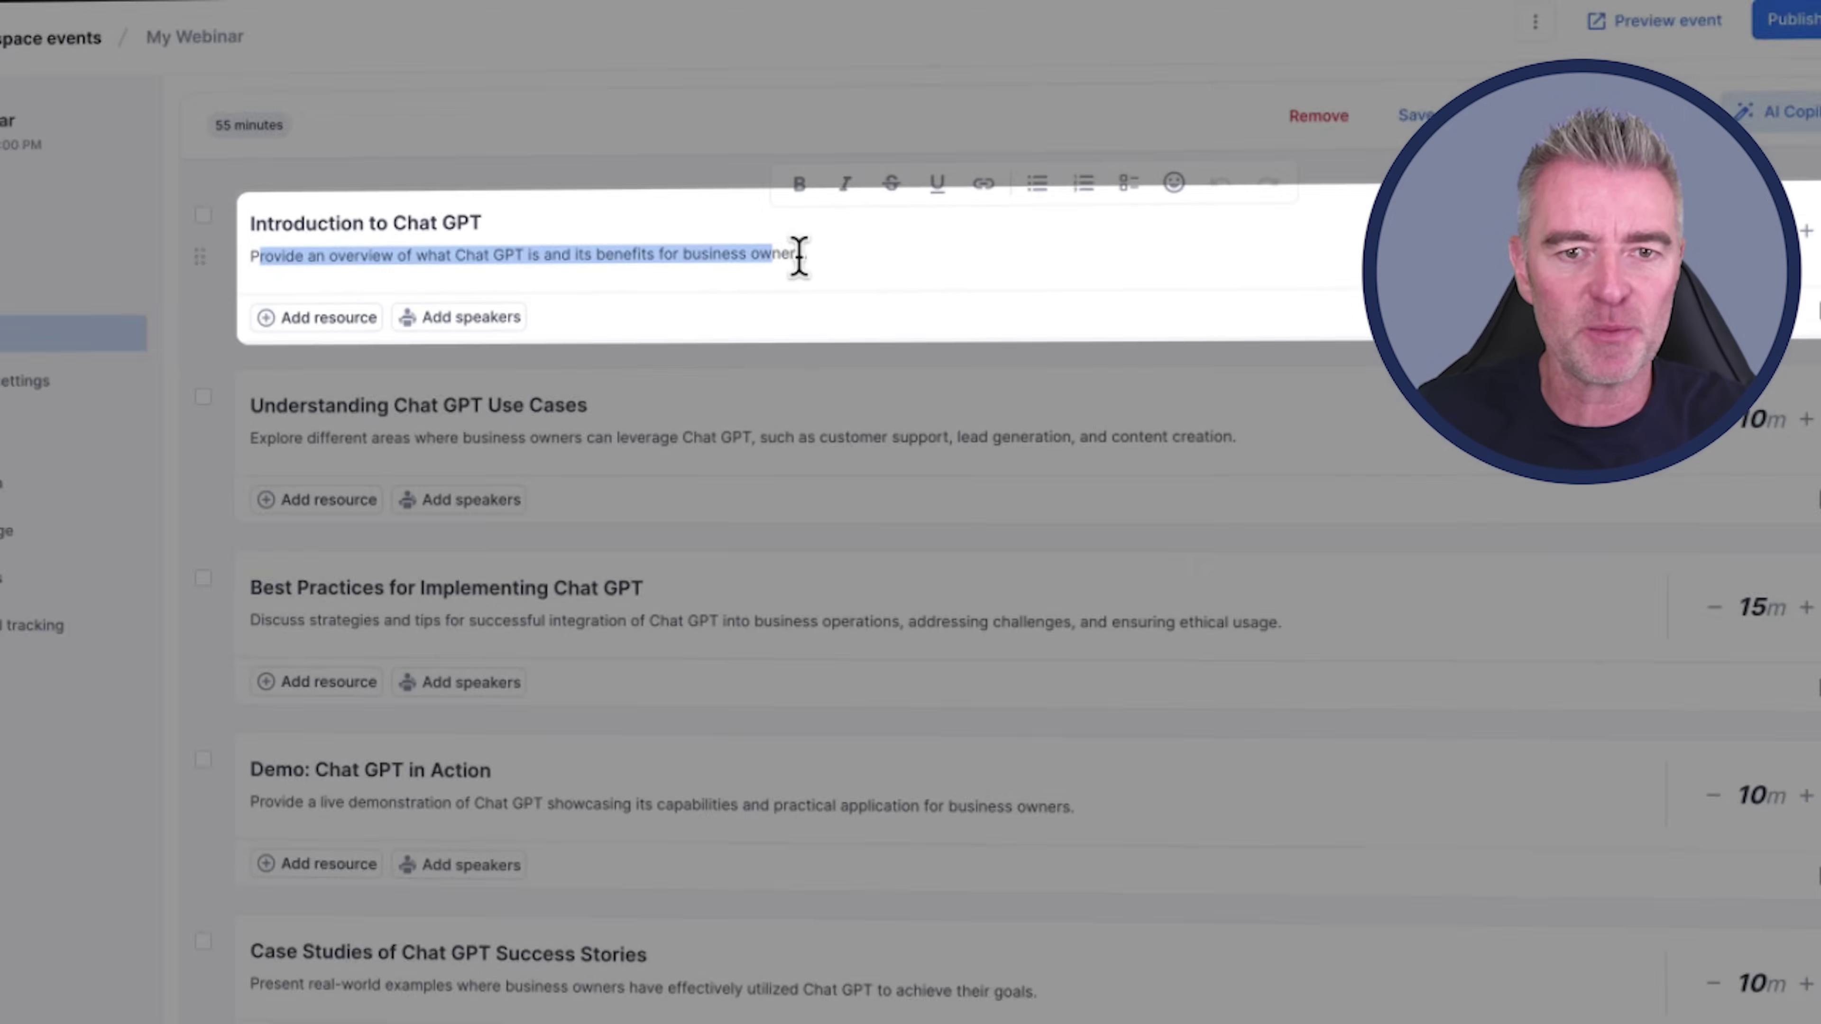
{"action": "left_click_drag", "start_coordinate": [799, 255], "coordinate": [845, 254]}
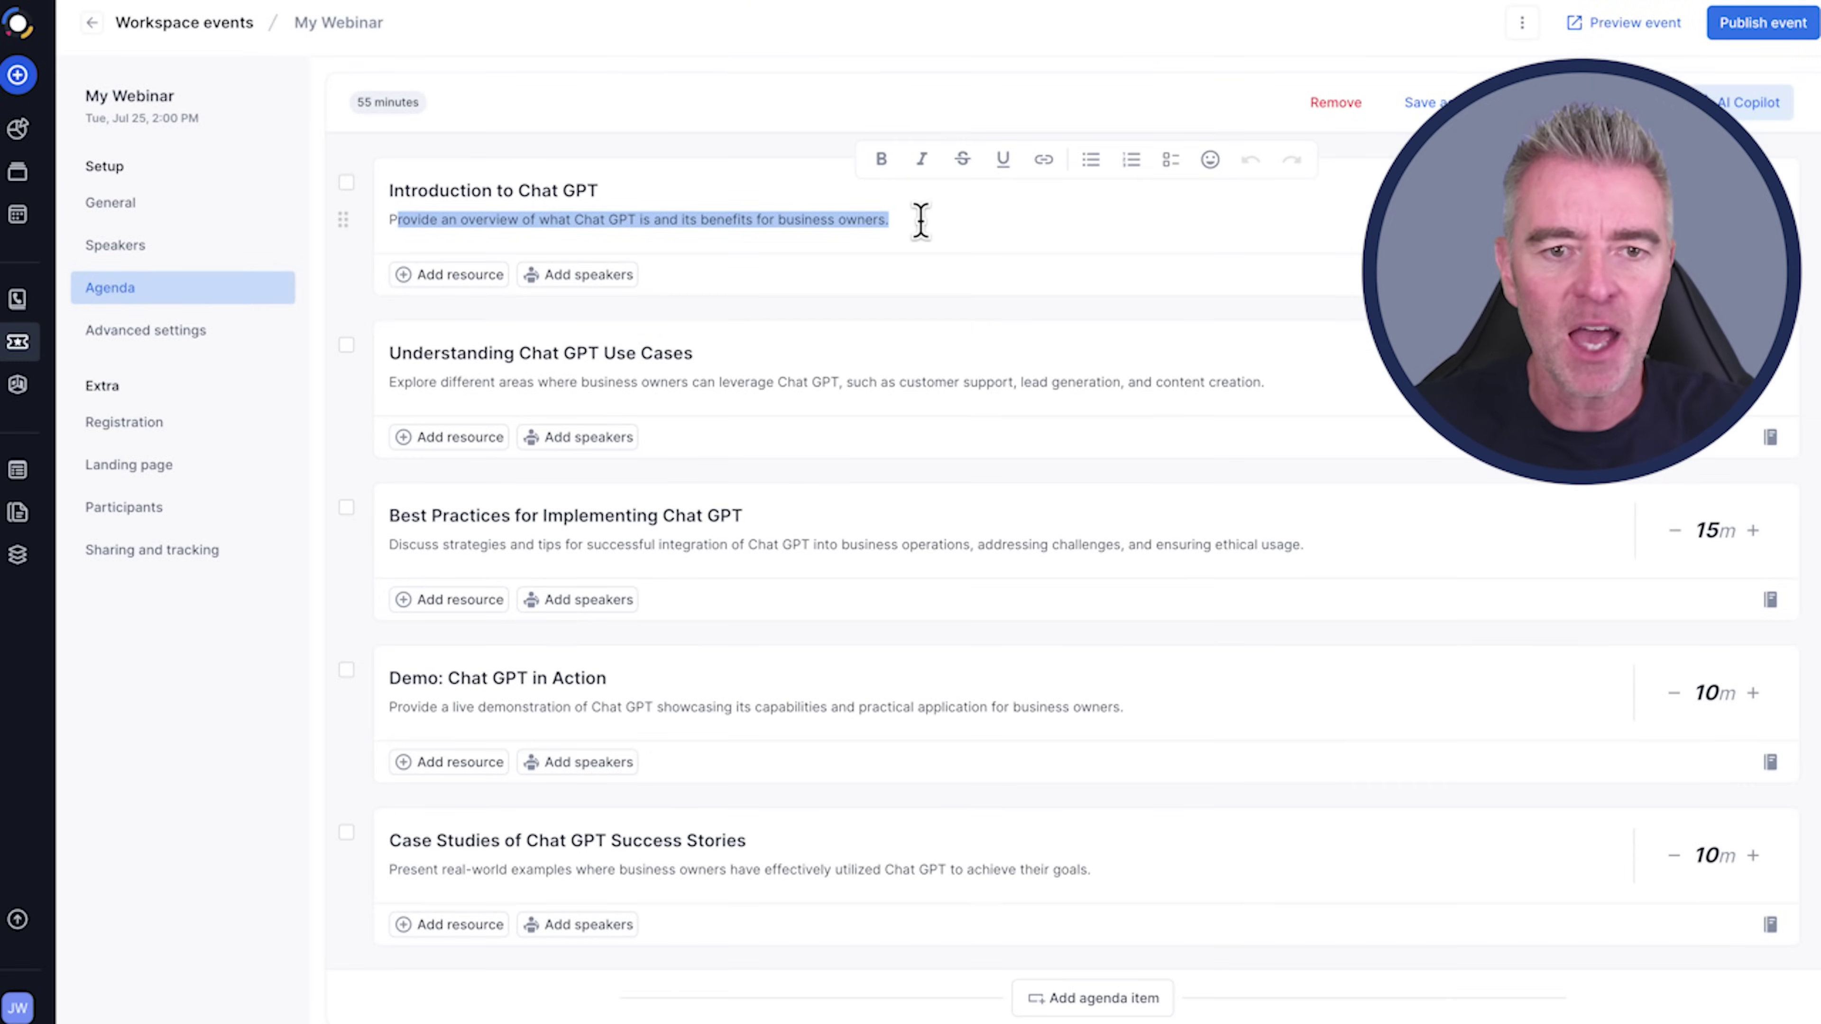
{"action": "left_click", "coordinate": [390, 382]}
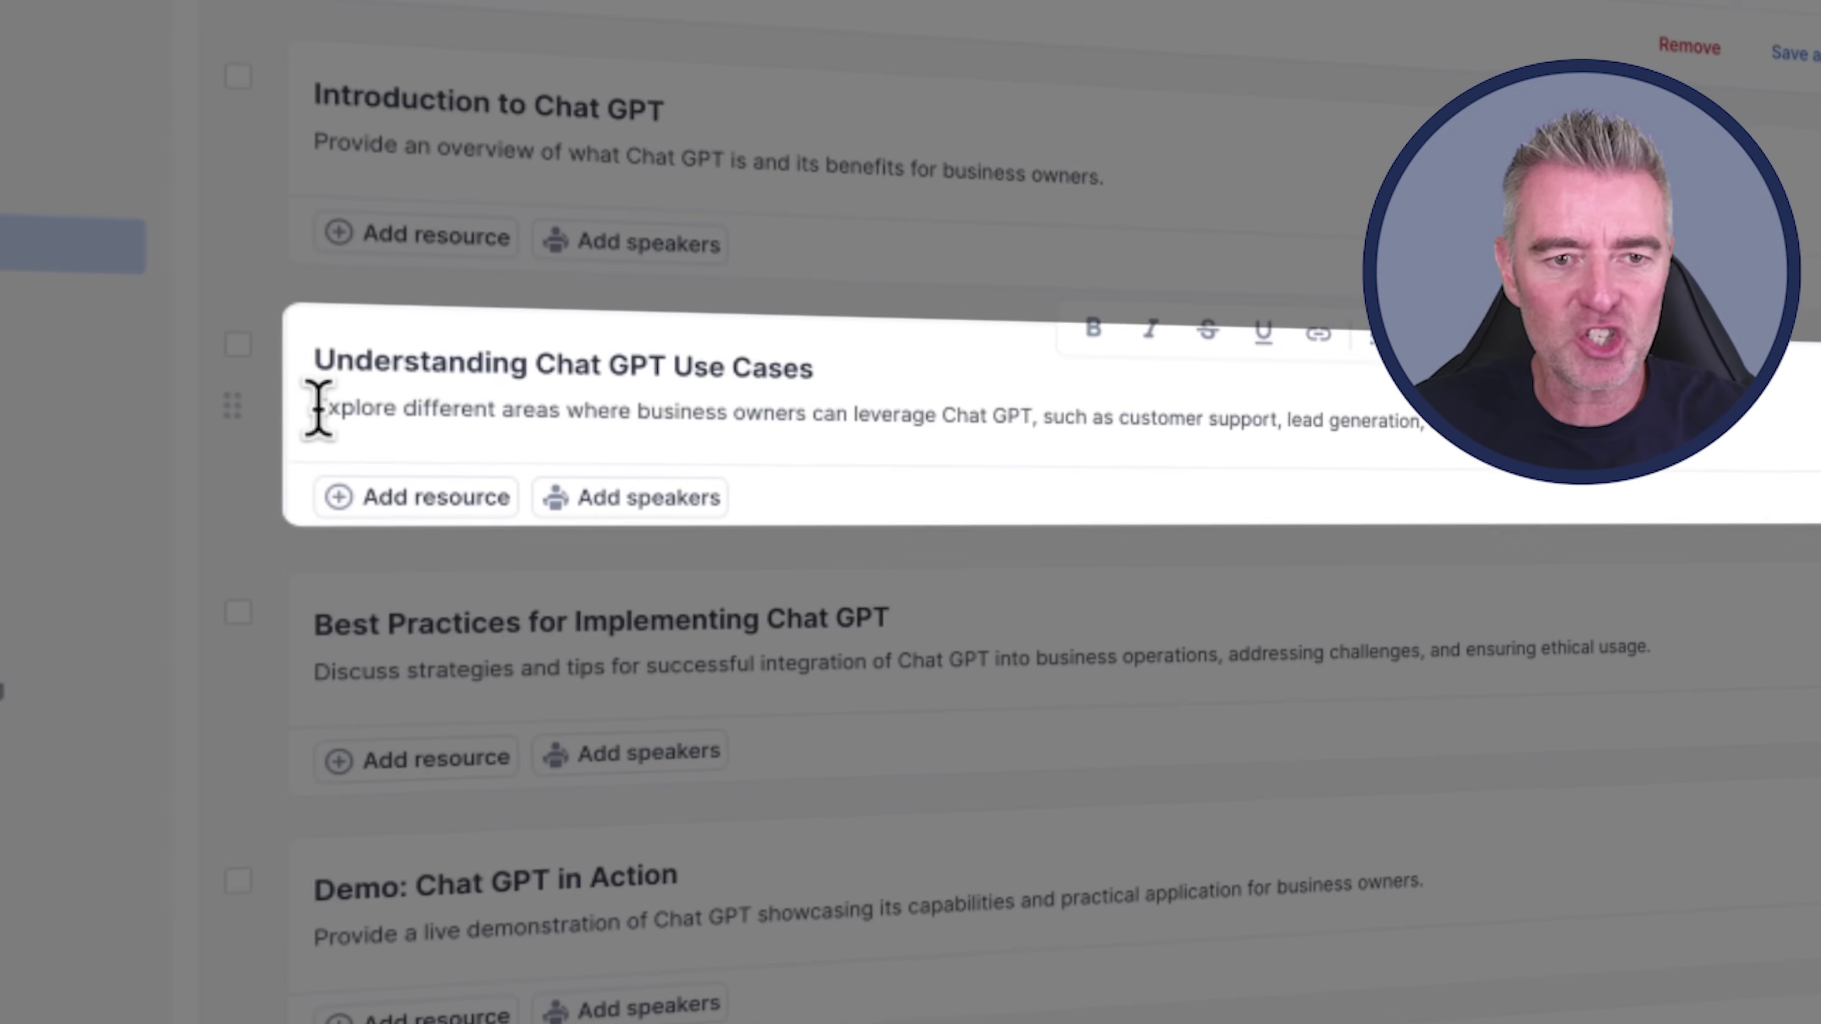
{"action": "left_click_drag", "start_coordinate": [318, 409], "coordinate": [1395, 472]}
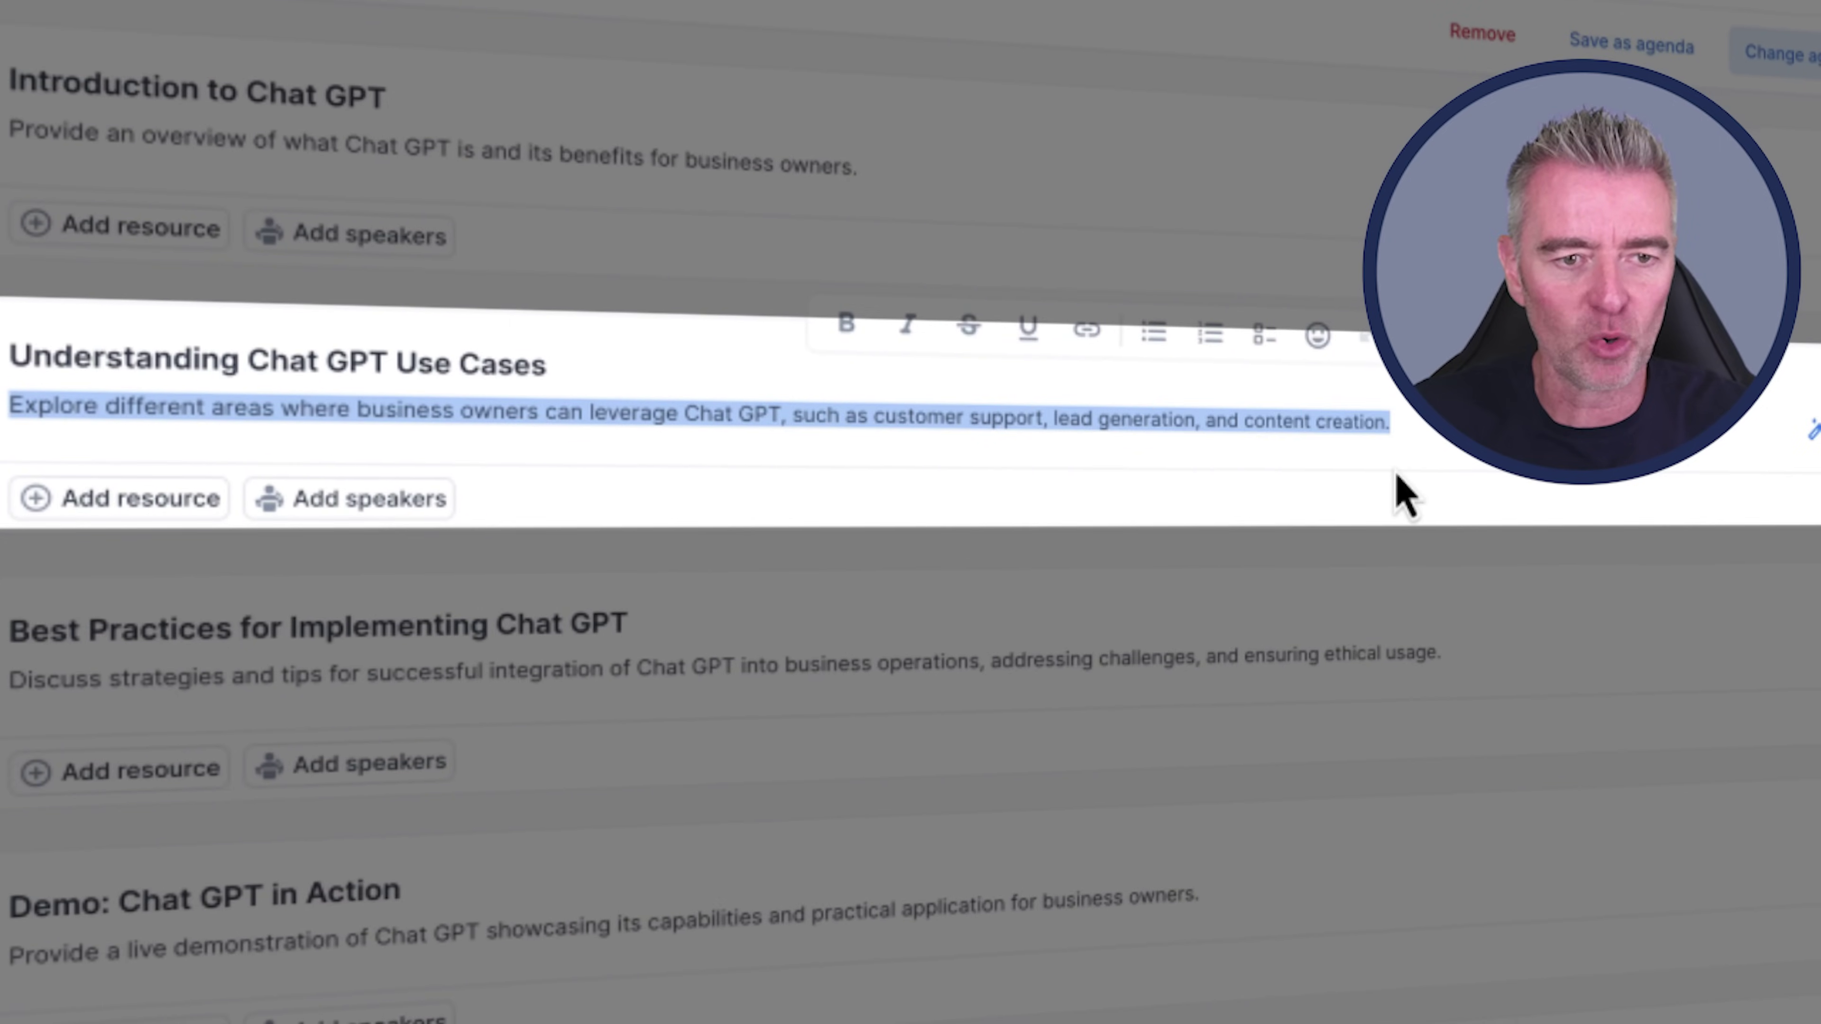
{"action": "left_click", "coordinate": [742, 414]}
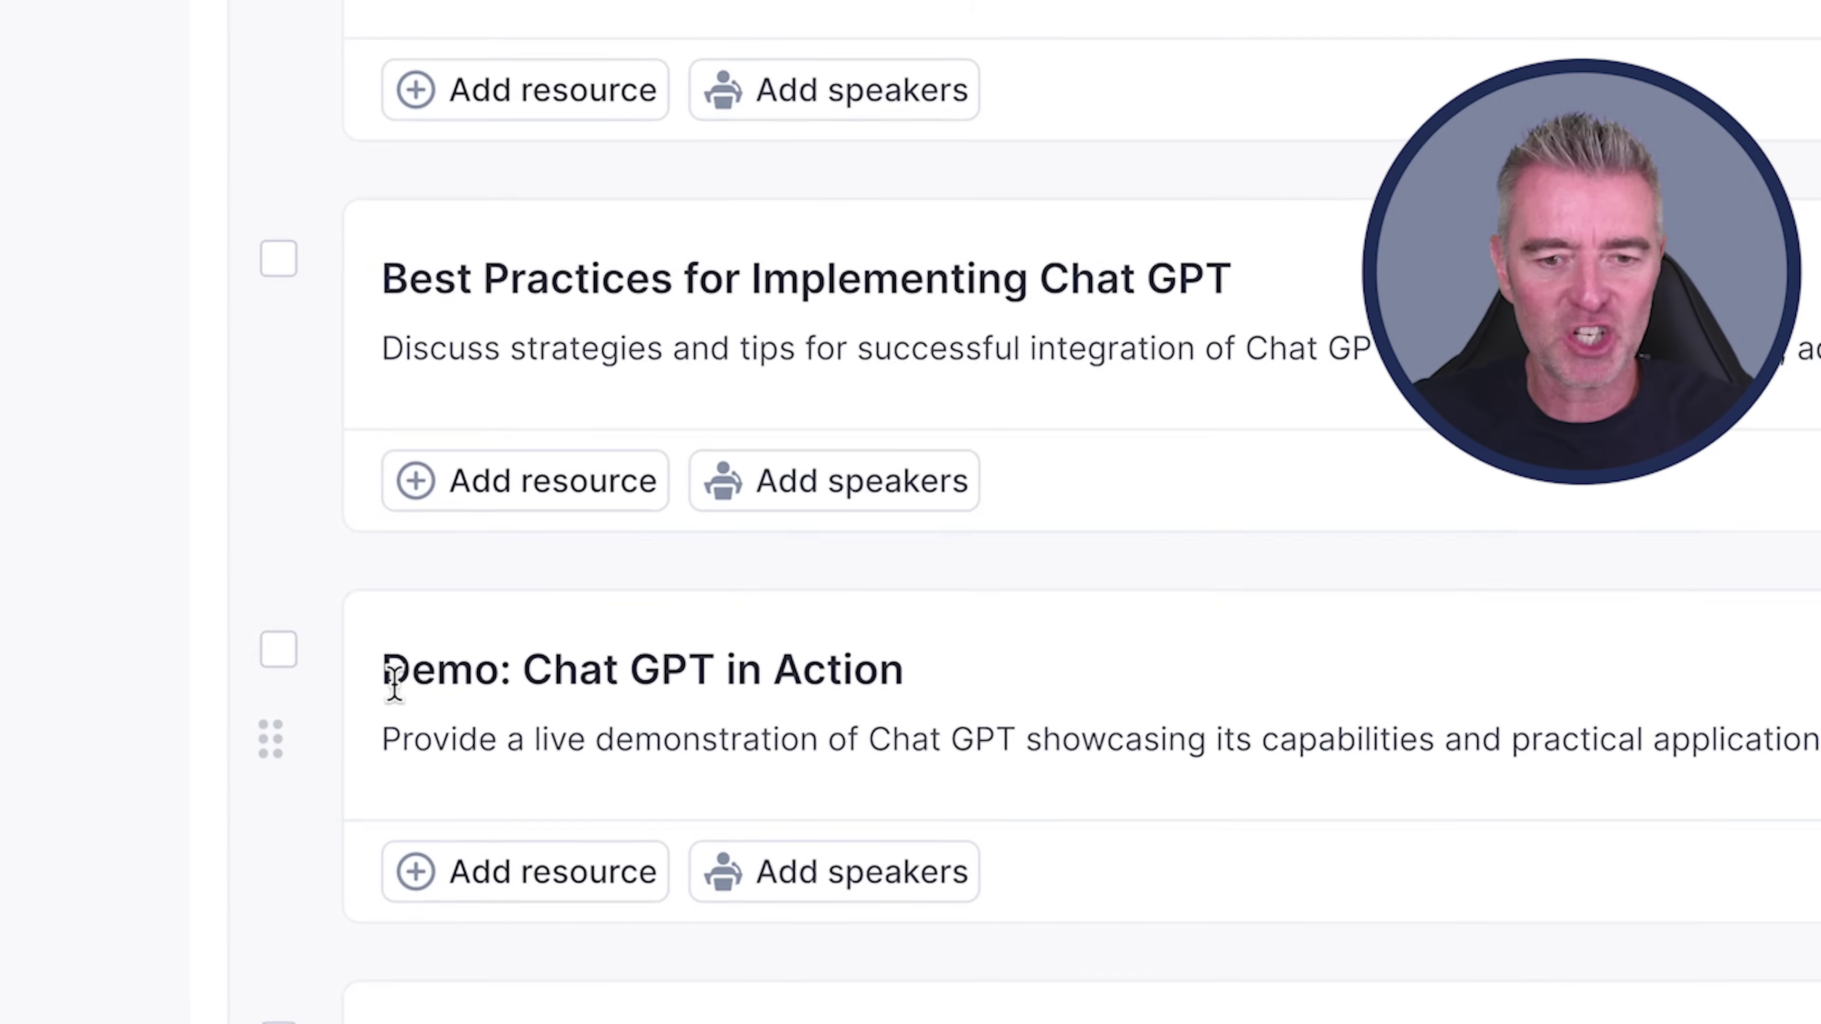
{"action": "scroll", "coordinate": [858, 934], "scroll_direction": "down", "scroll_amount": 3}
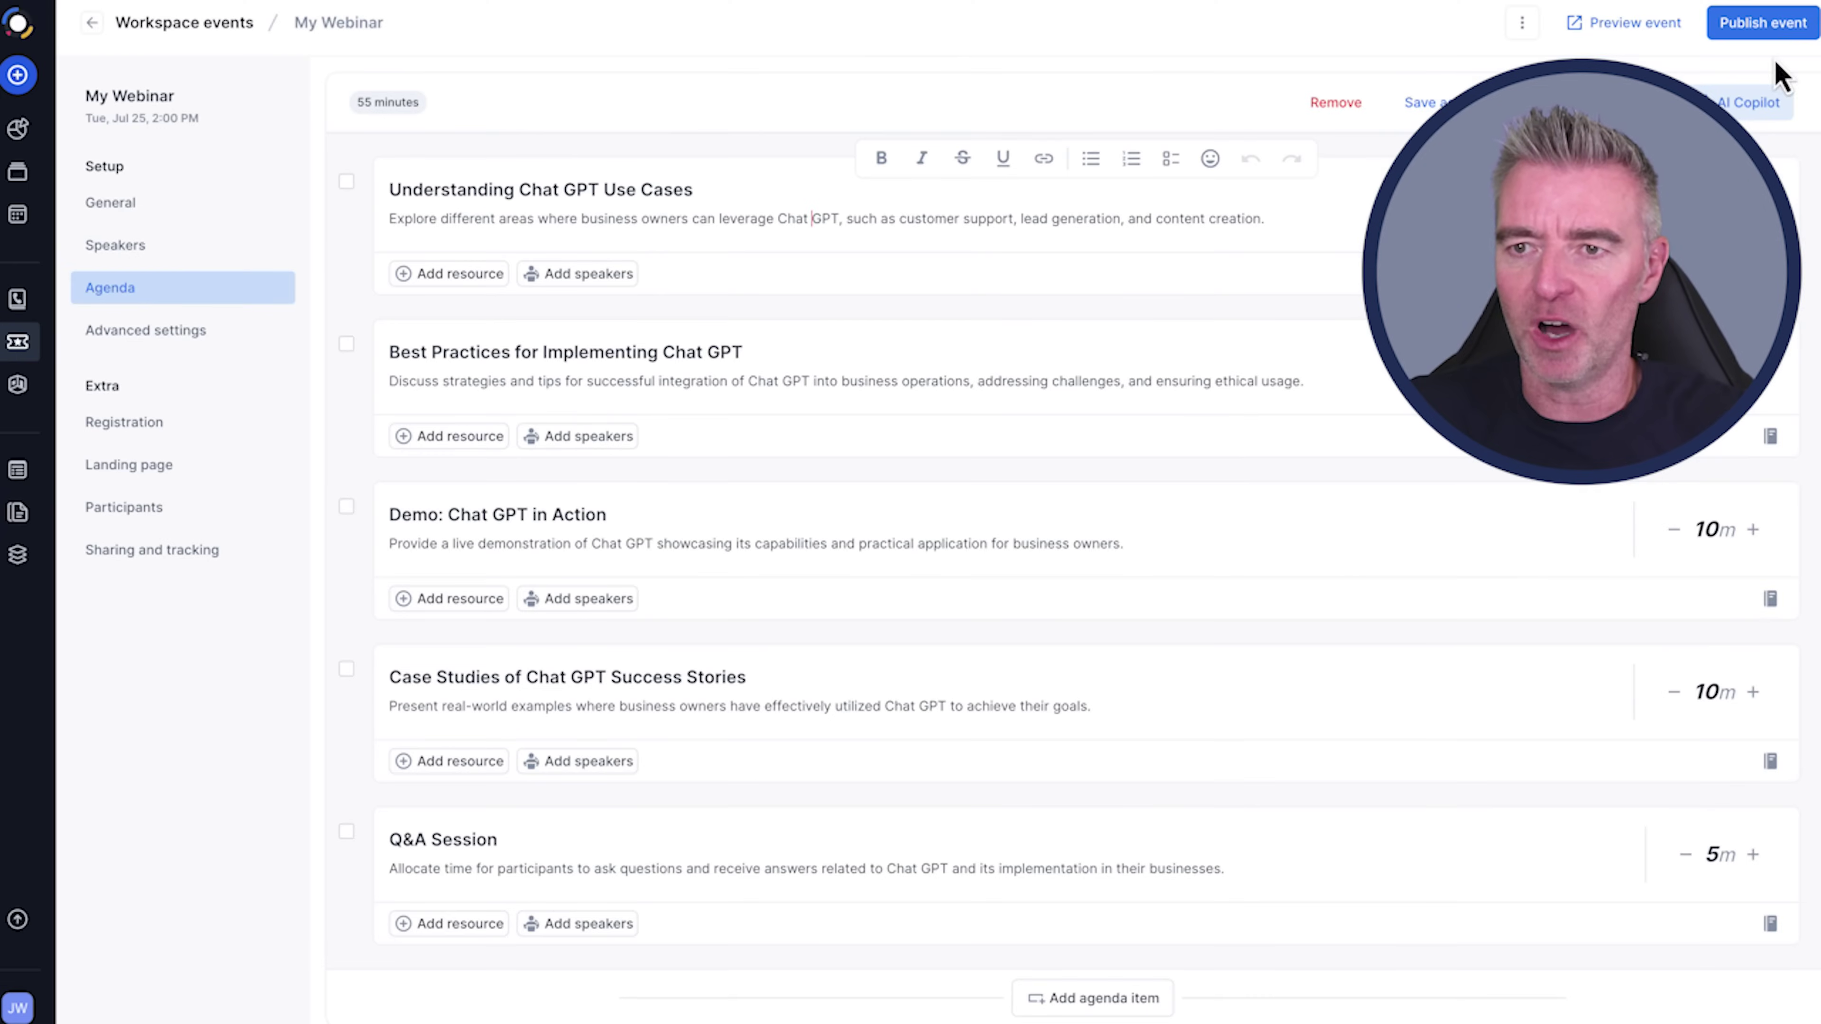
{"action": "left_click", "coordinate": [1772, 36]}
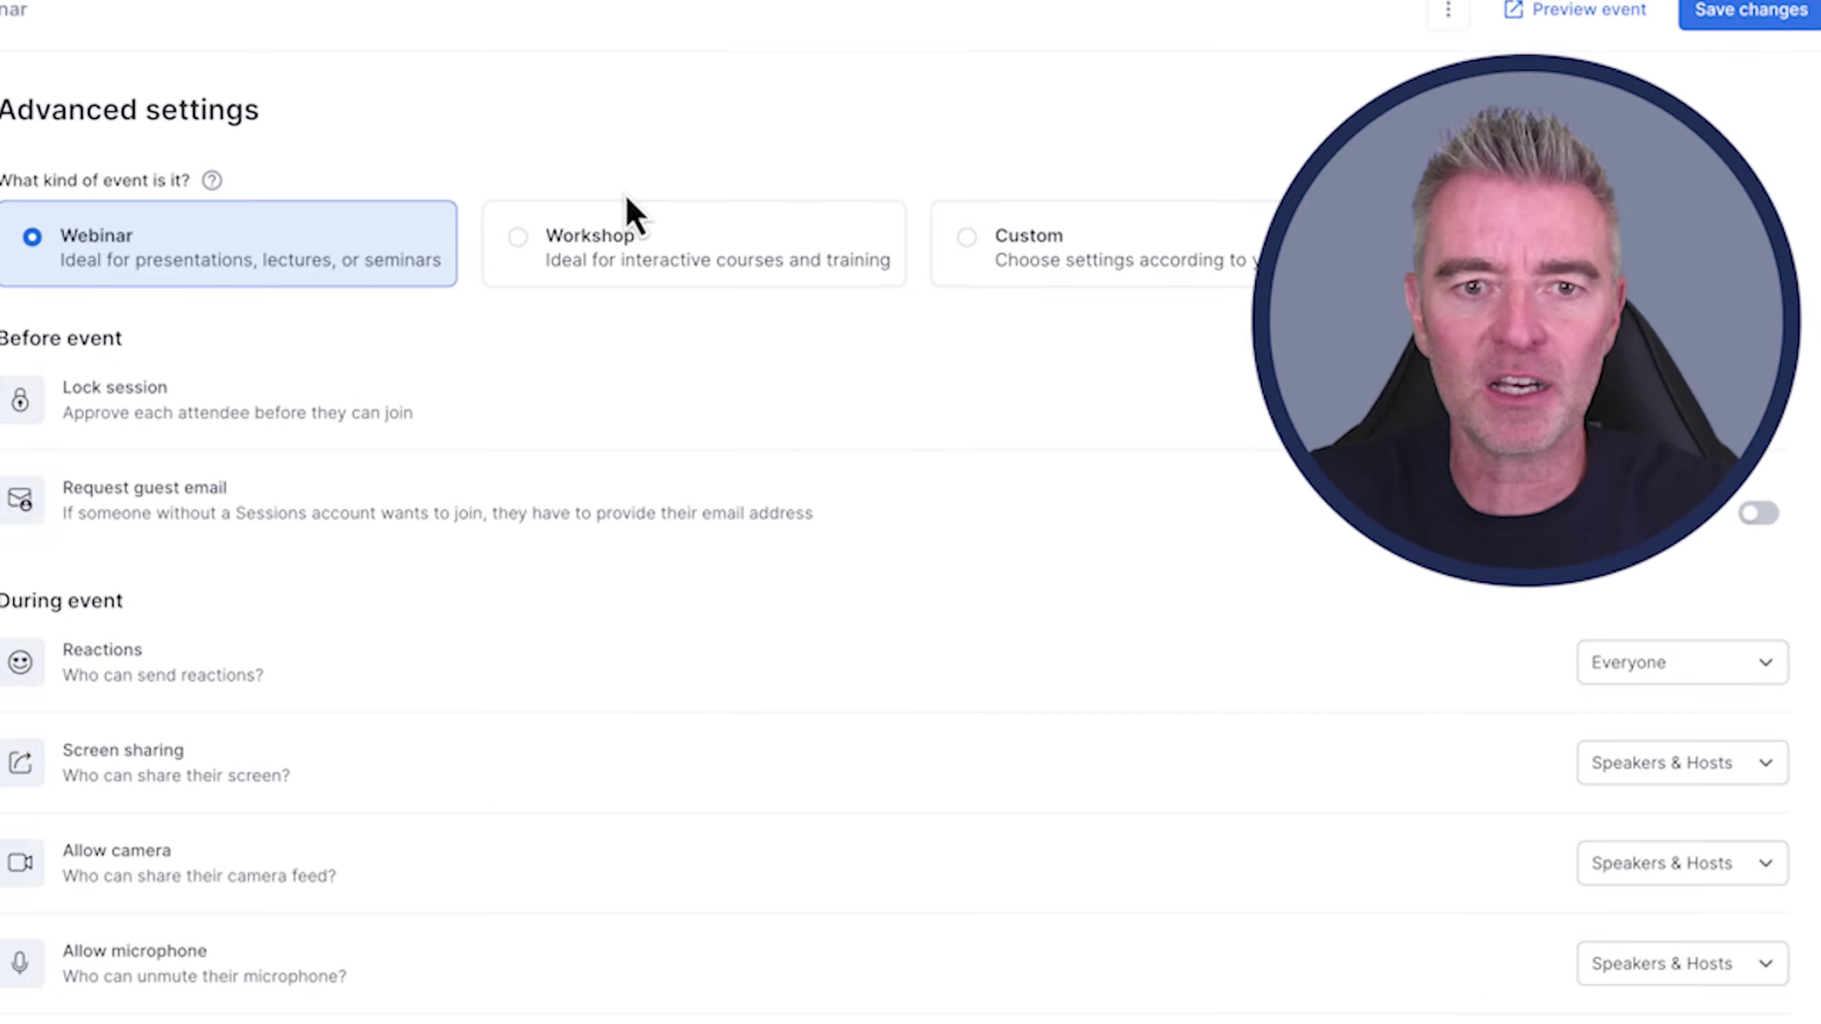
Step: Compare the Workshop, Custom and Webinar event kinds in the advanced settings, and look through the options under Workshop
{"action": "left_click", "coordinate": [593, 247]}
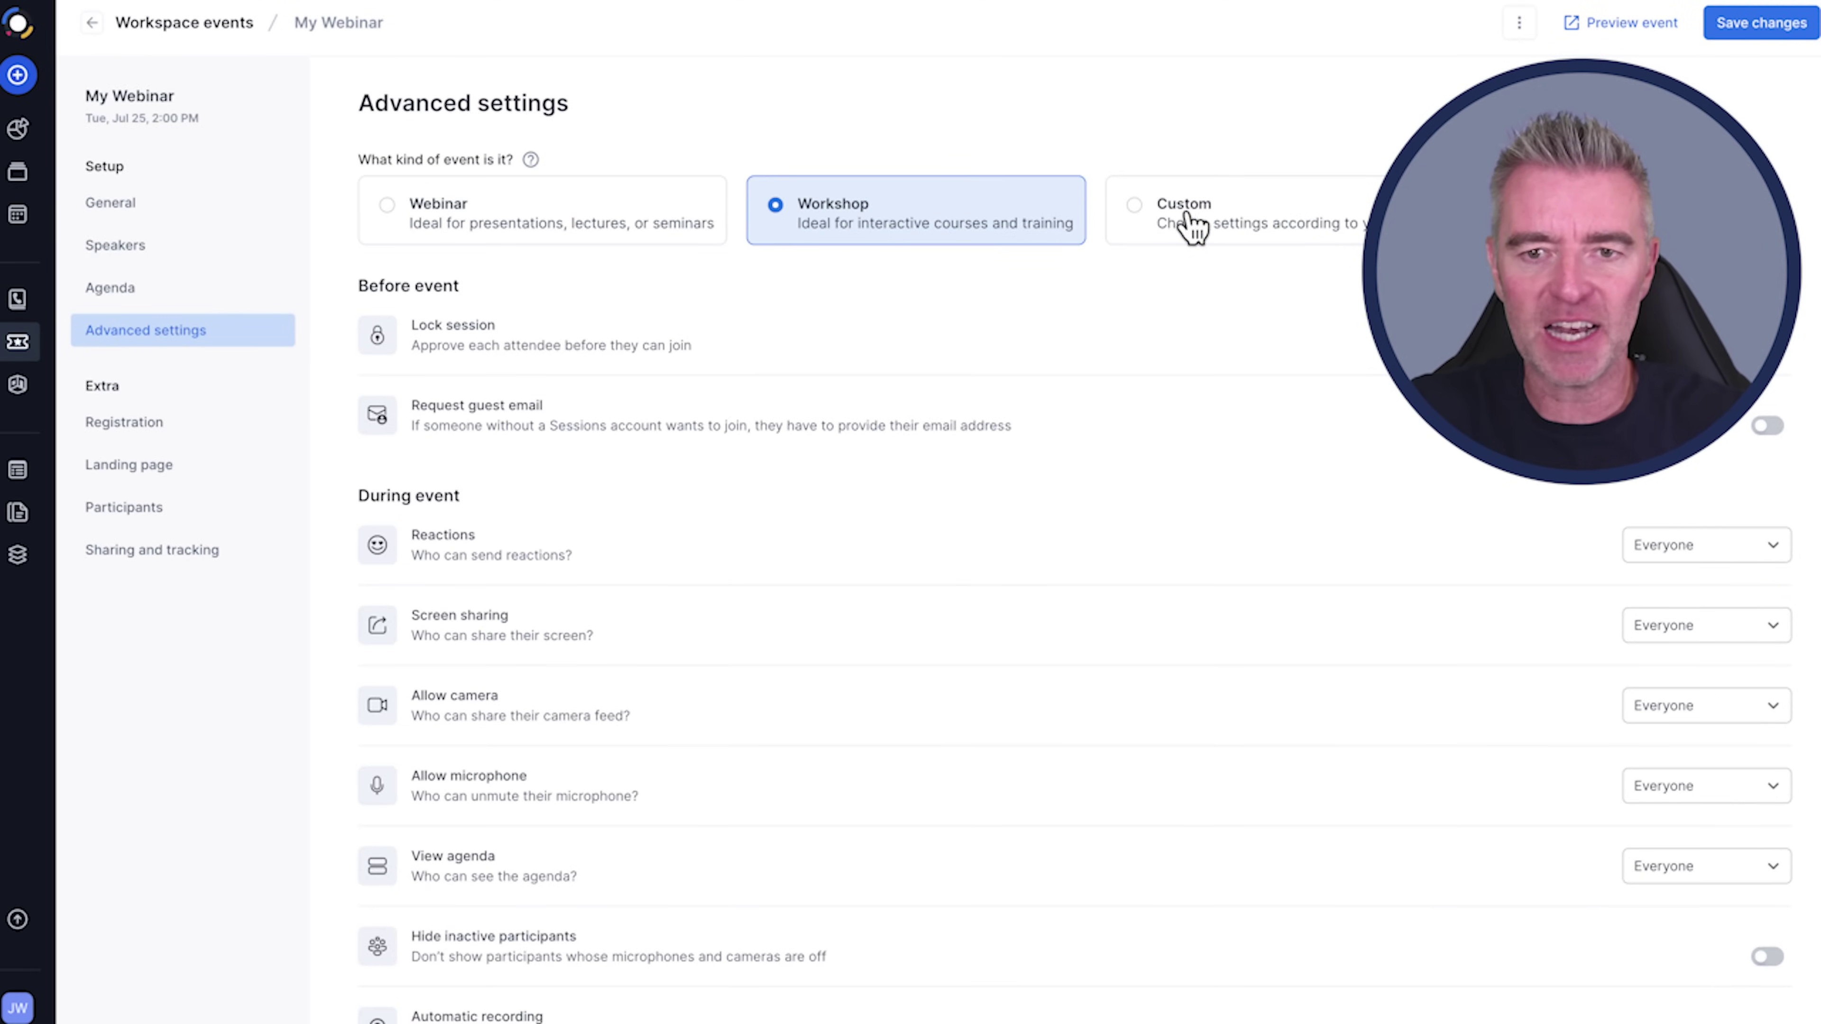
{"action": "left_click", "coordinate": [1193, 228]}
{"action": "left_click", "coordinate": [906, 226]}
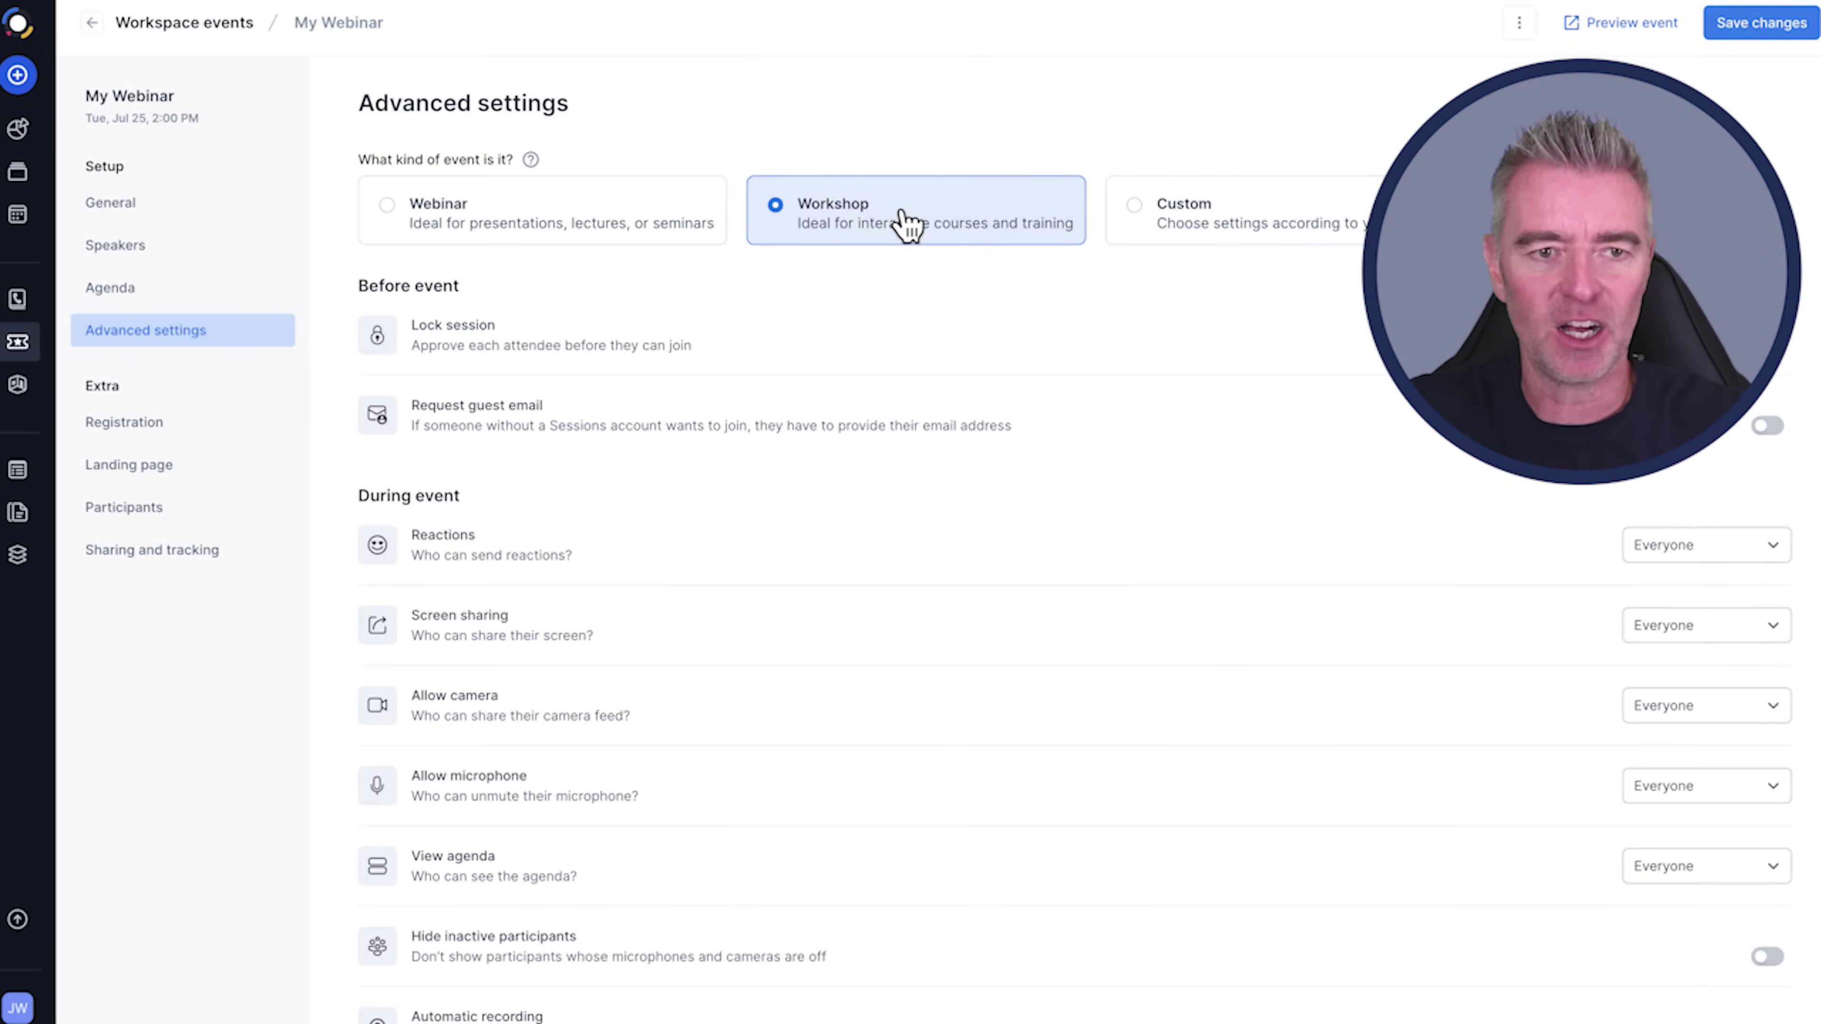
{"action": "left_click", "coordinate": [539, 231]}
{"action": "left_click", "coordinate": [945, 232]}
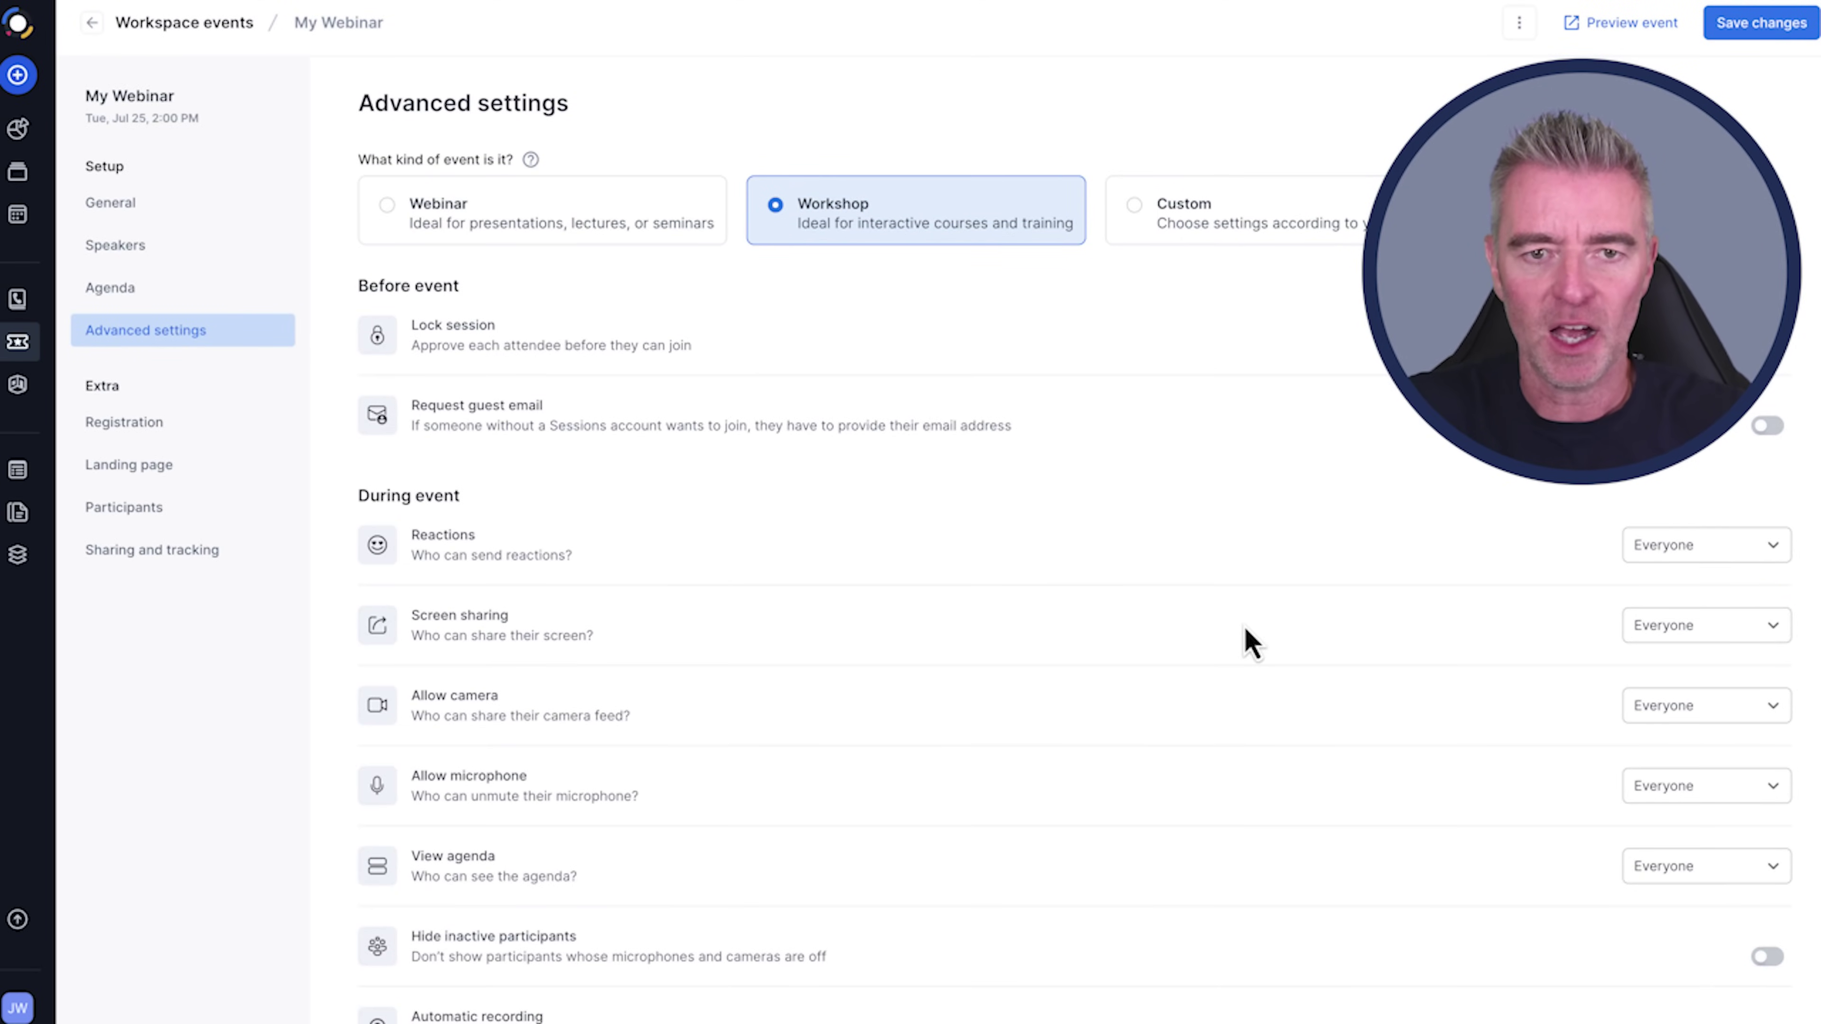
{"action": "scroll", "coordinate": [1243, 628], "scroll_direction": "down", "scroll_amount": 4}
{"action": "scroll", "coordinate": [947, 326], "scroll_direction": "up", "scroll_amount": 3}
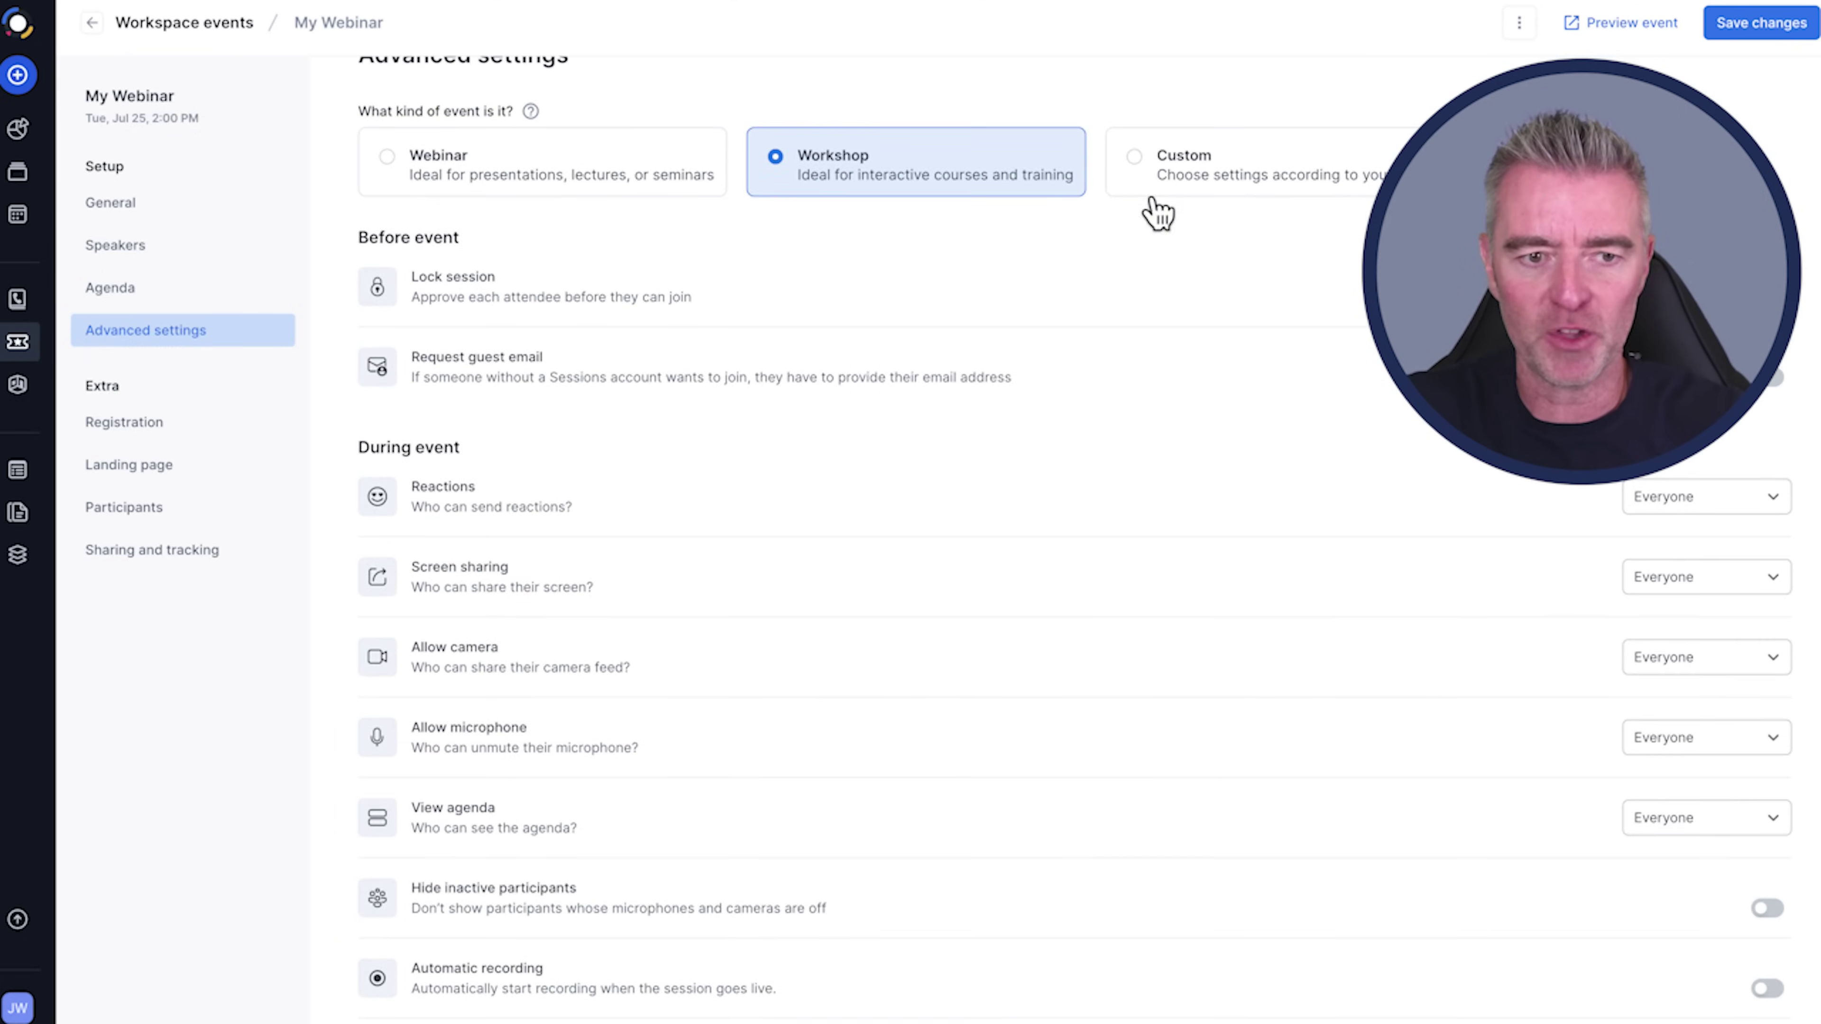
{"action": "scroll", "coordinate": [1158, 214], "scroll_direction": "down", "scroll_amount": 5}
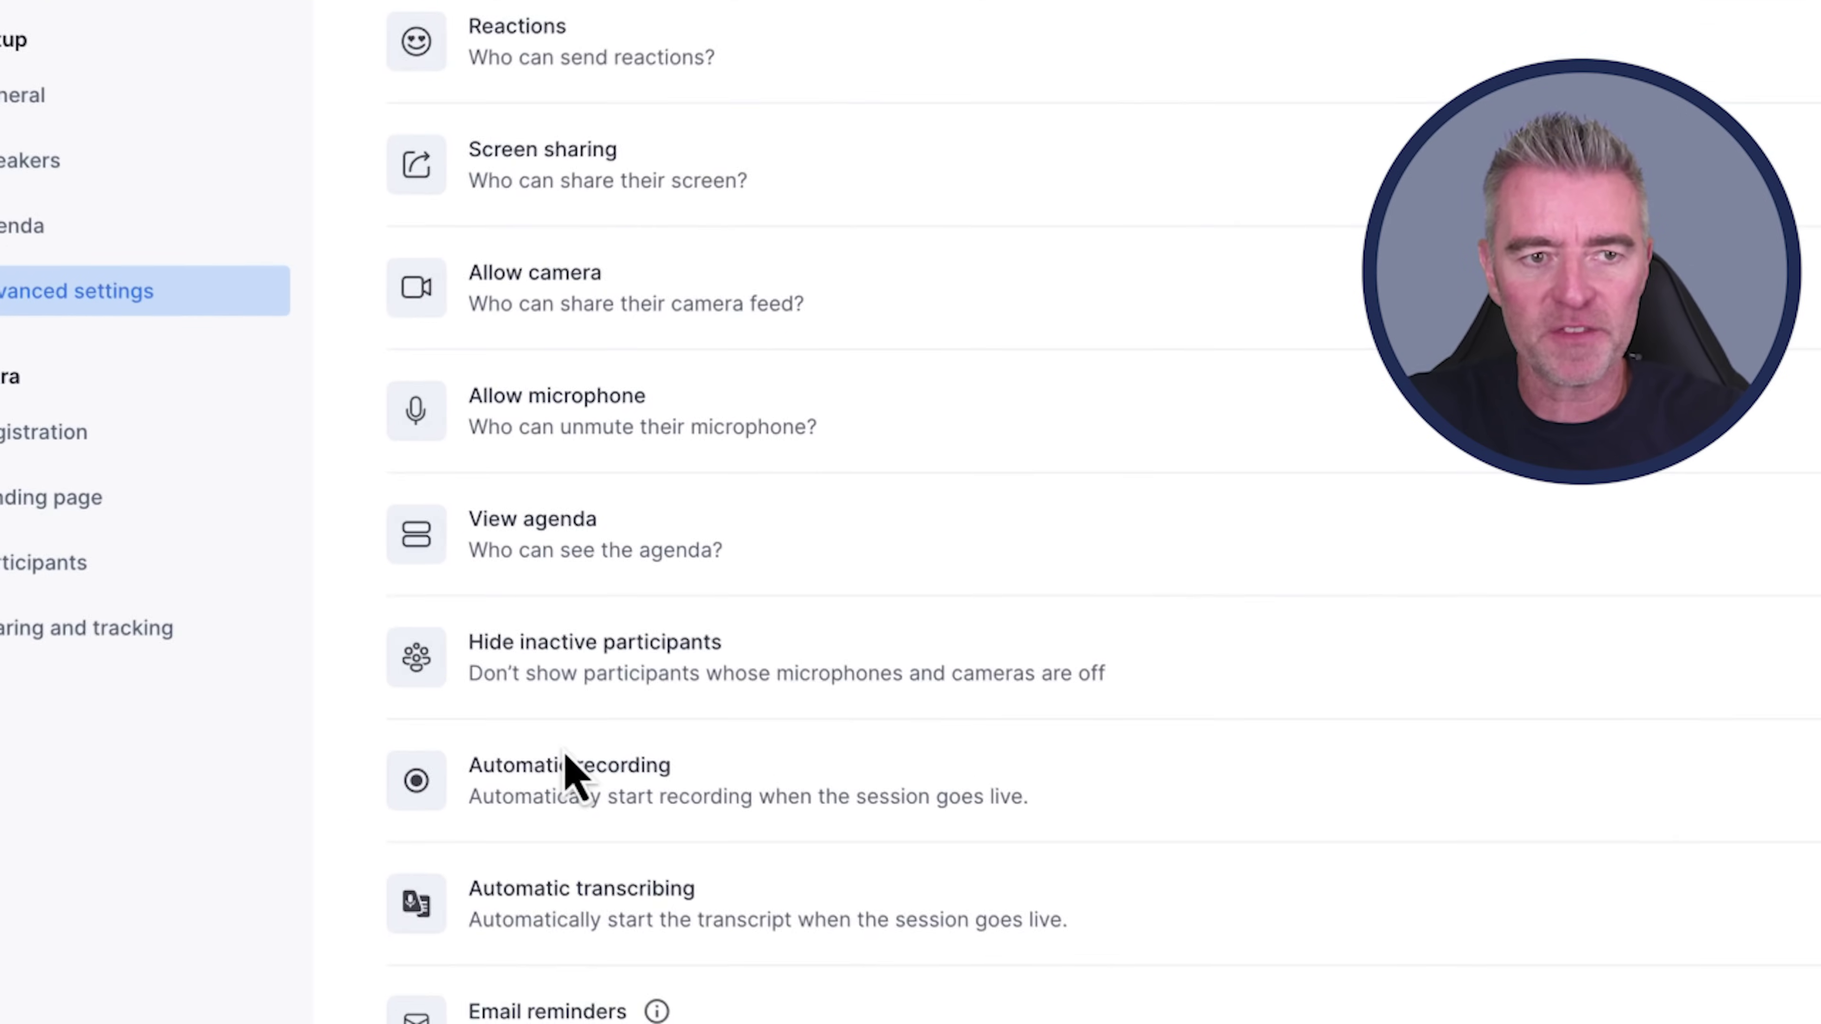
{"action": "scroll", "coordinate": [1183, 681], "scroll_direction": "up", "scroll_amount": 5}
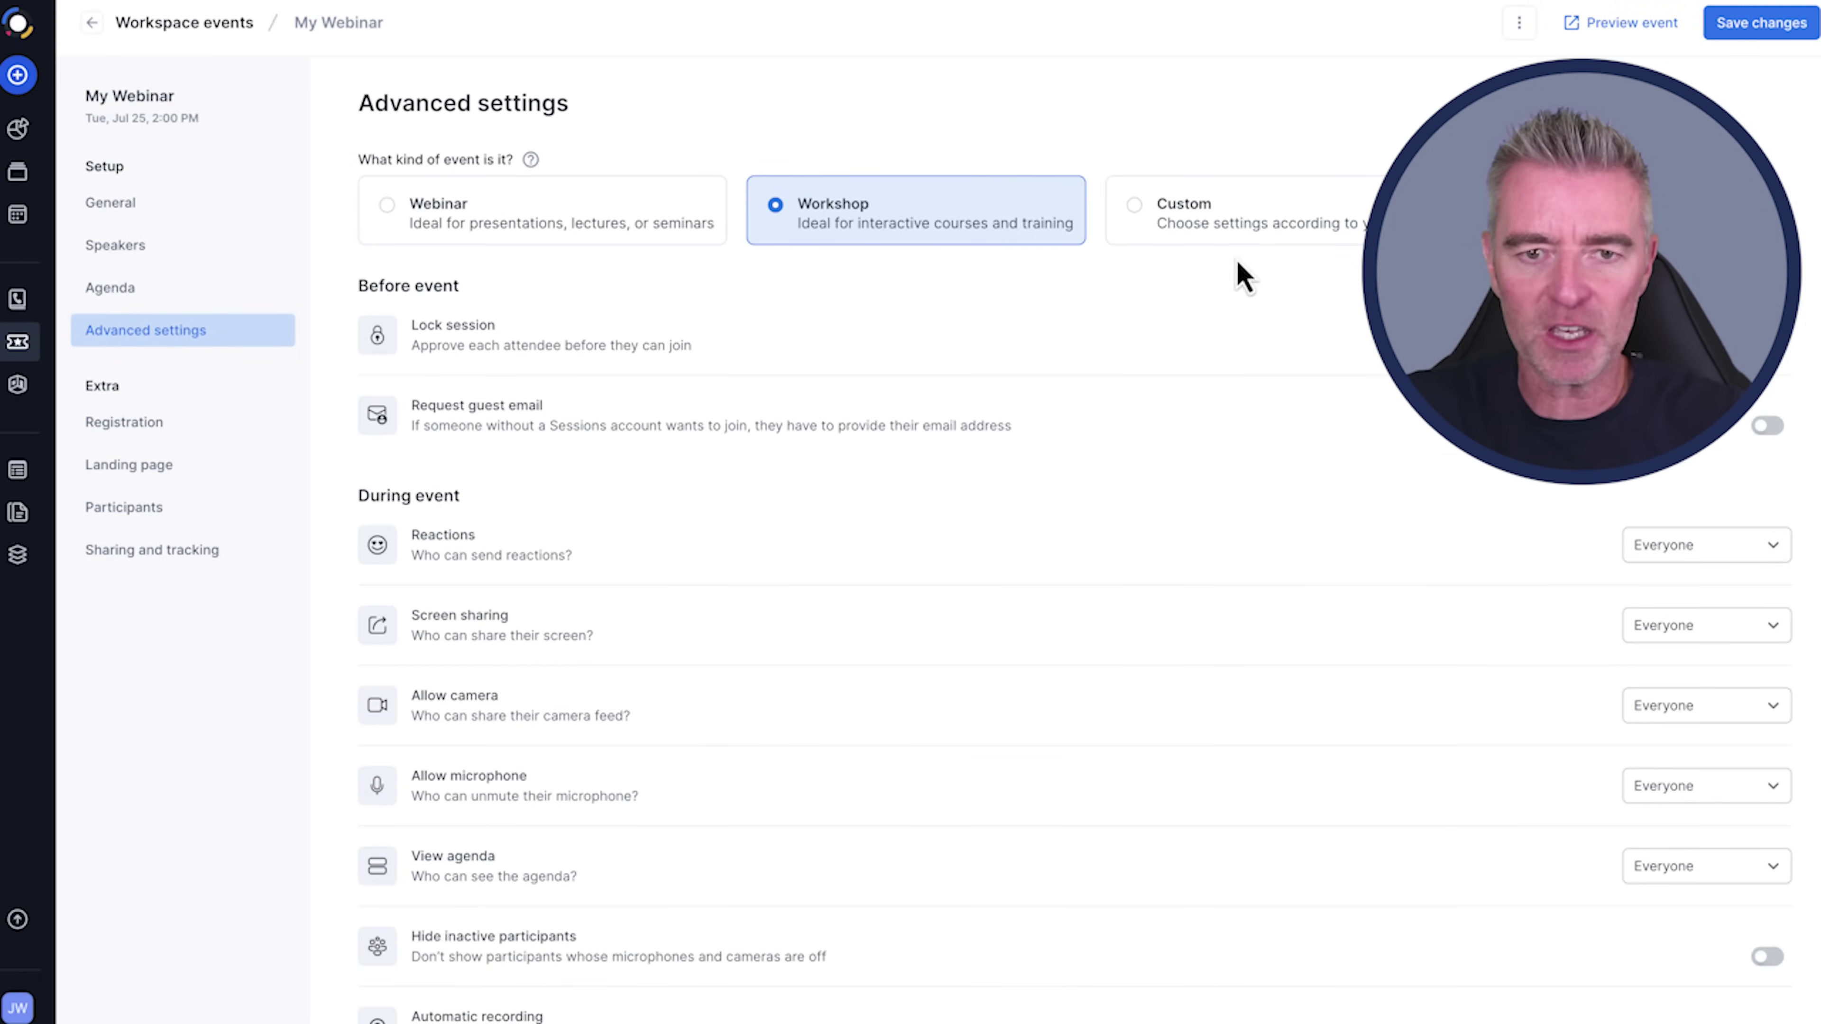
Step: Set the event kind to Custom and turn on Request guest email
{"action": "left_click", "coordinate": [1194, 206]}
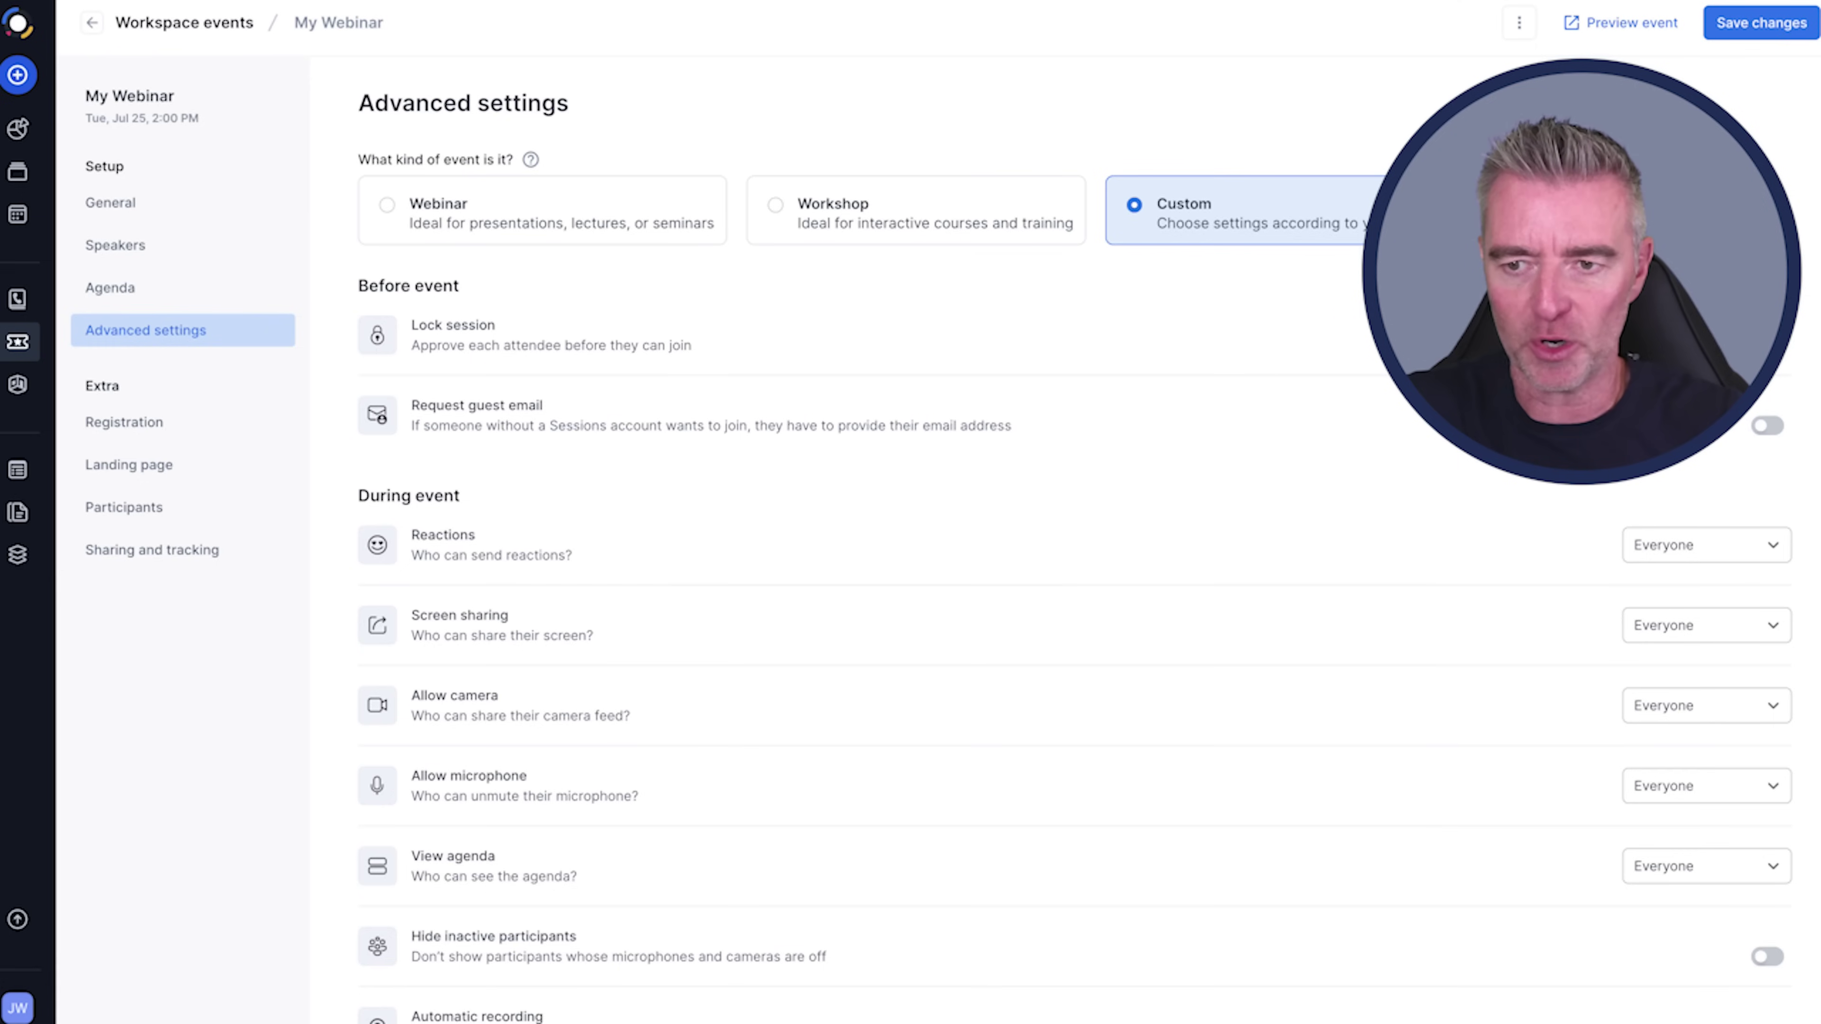
{"action": "left_click", "coordinate": [1768, 425]}
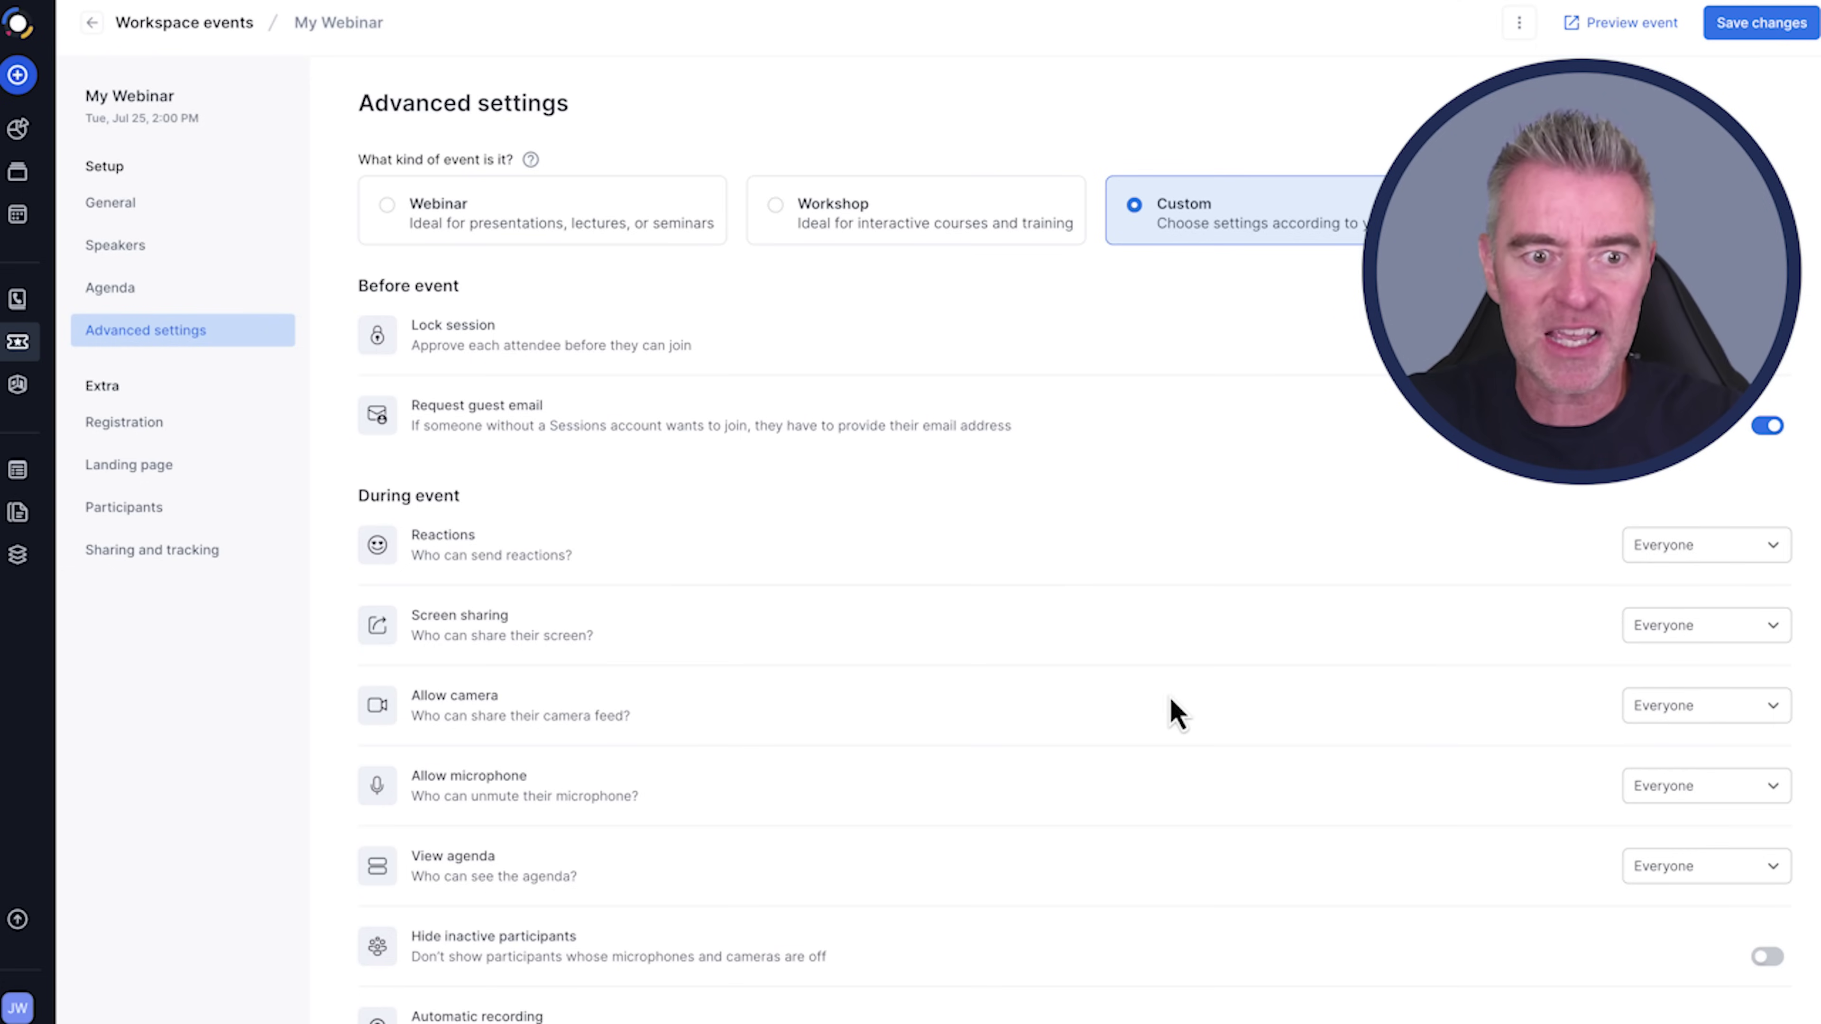
Step: Check the audience options for reactions, and restrict screen sharing, camera and microphone use during the event to Hosts
{"action": "scroll", "coordinate": [1176, 714], "scroll_direction": "down", "scroll_amount": 3}
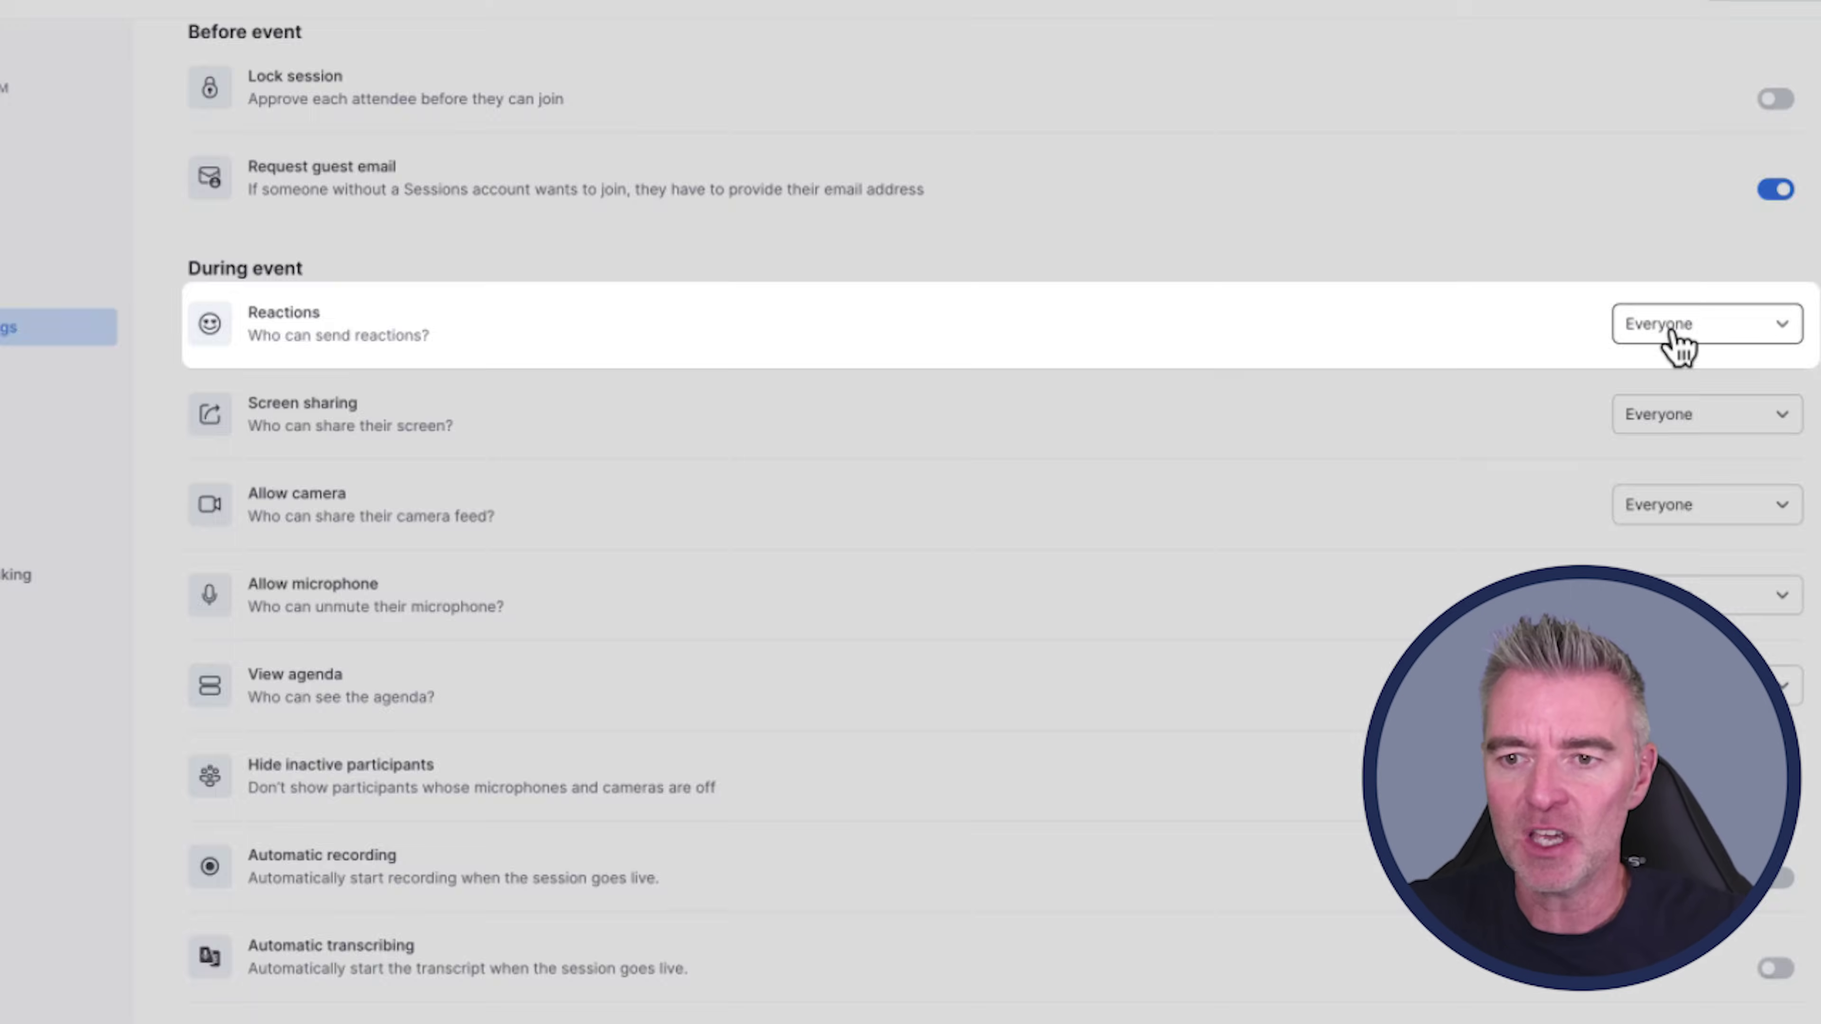
{"action": "left_click", "coordinate": [1674, 334]}
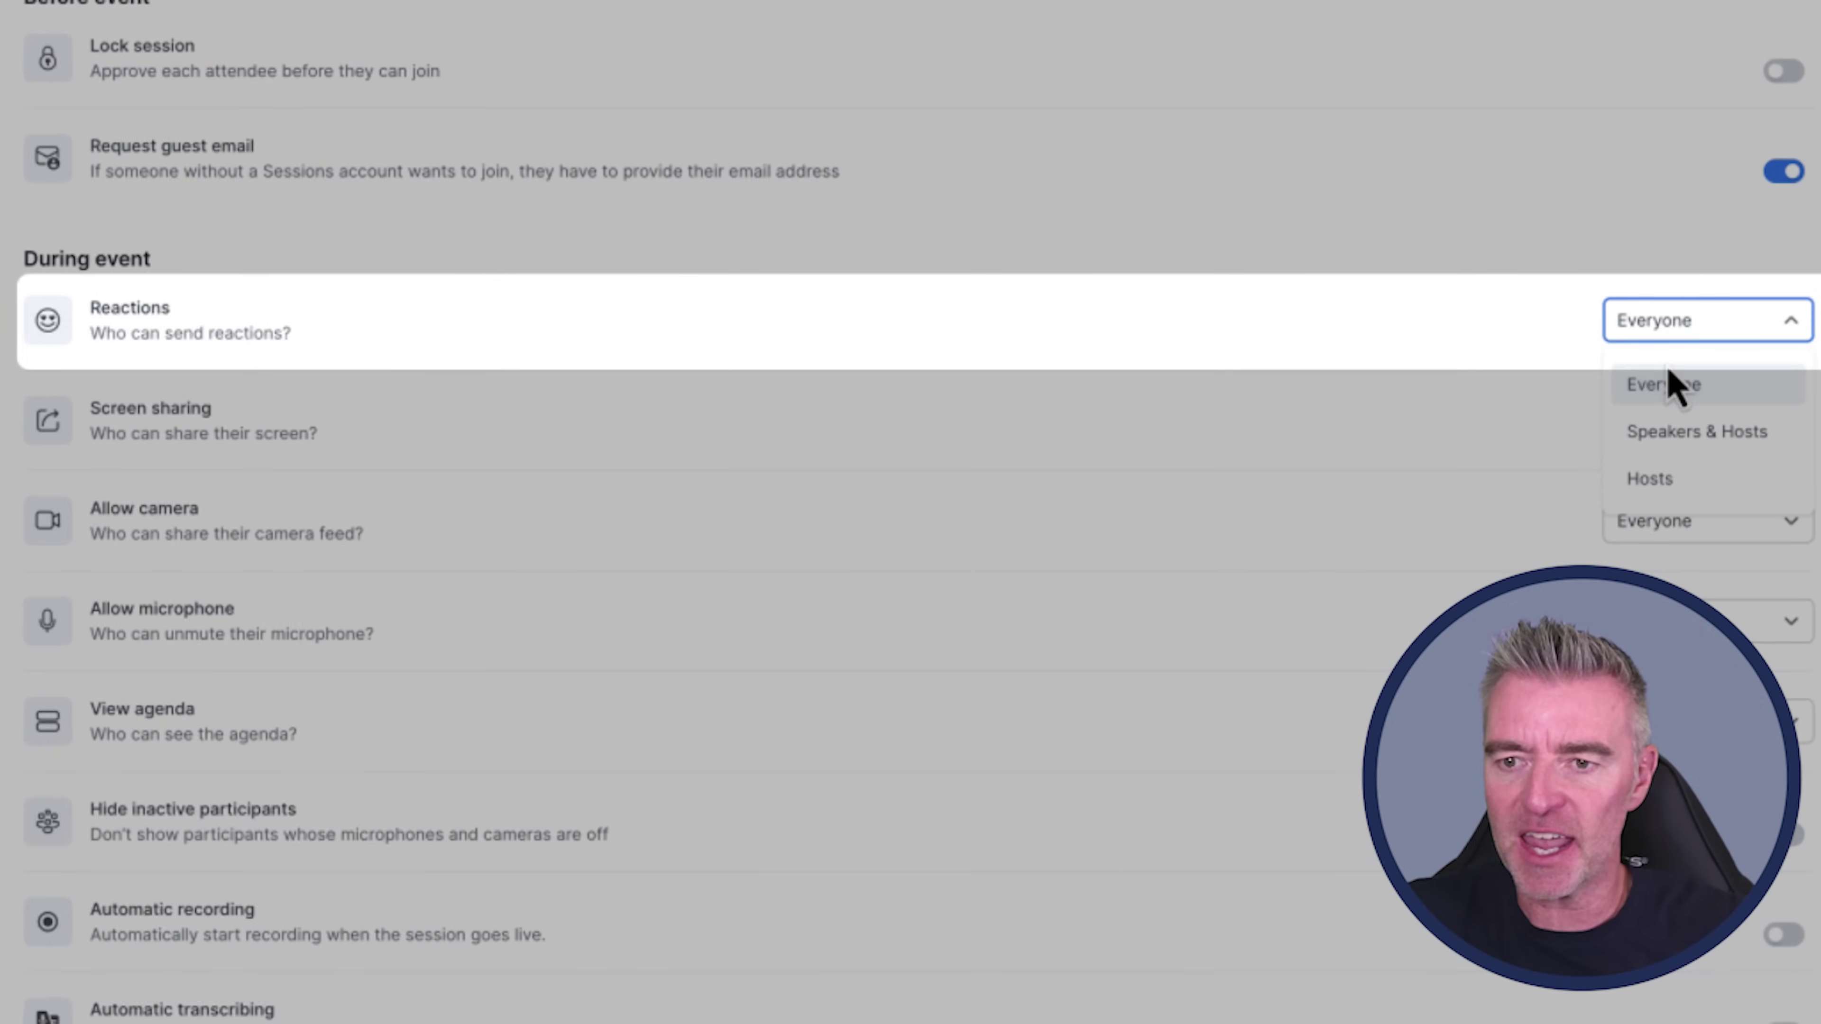
{"action": "left_click", "coordinate": [1513, 314]}
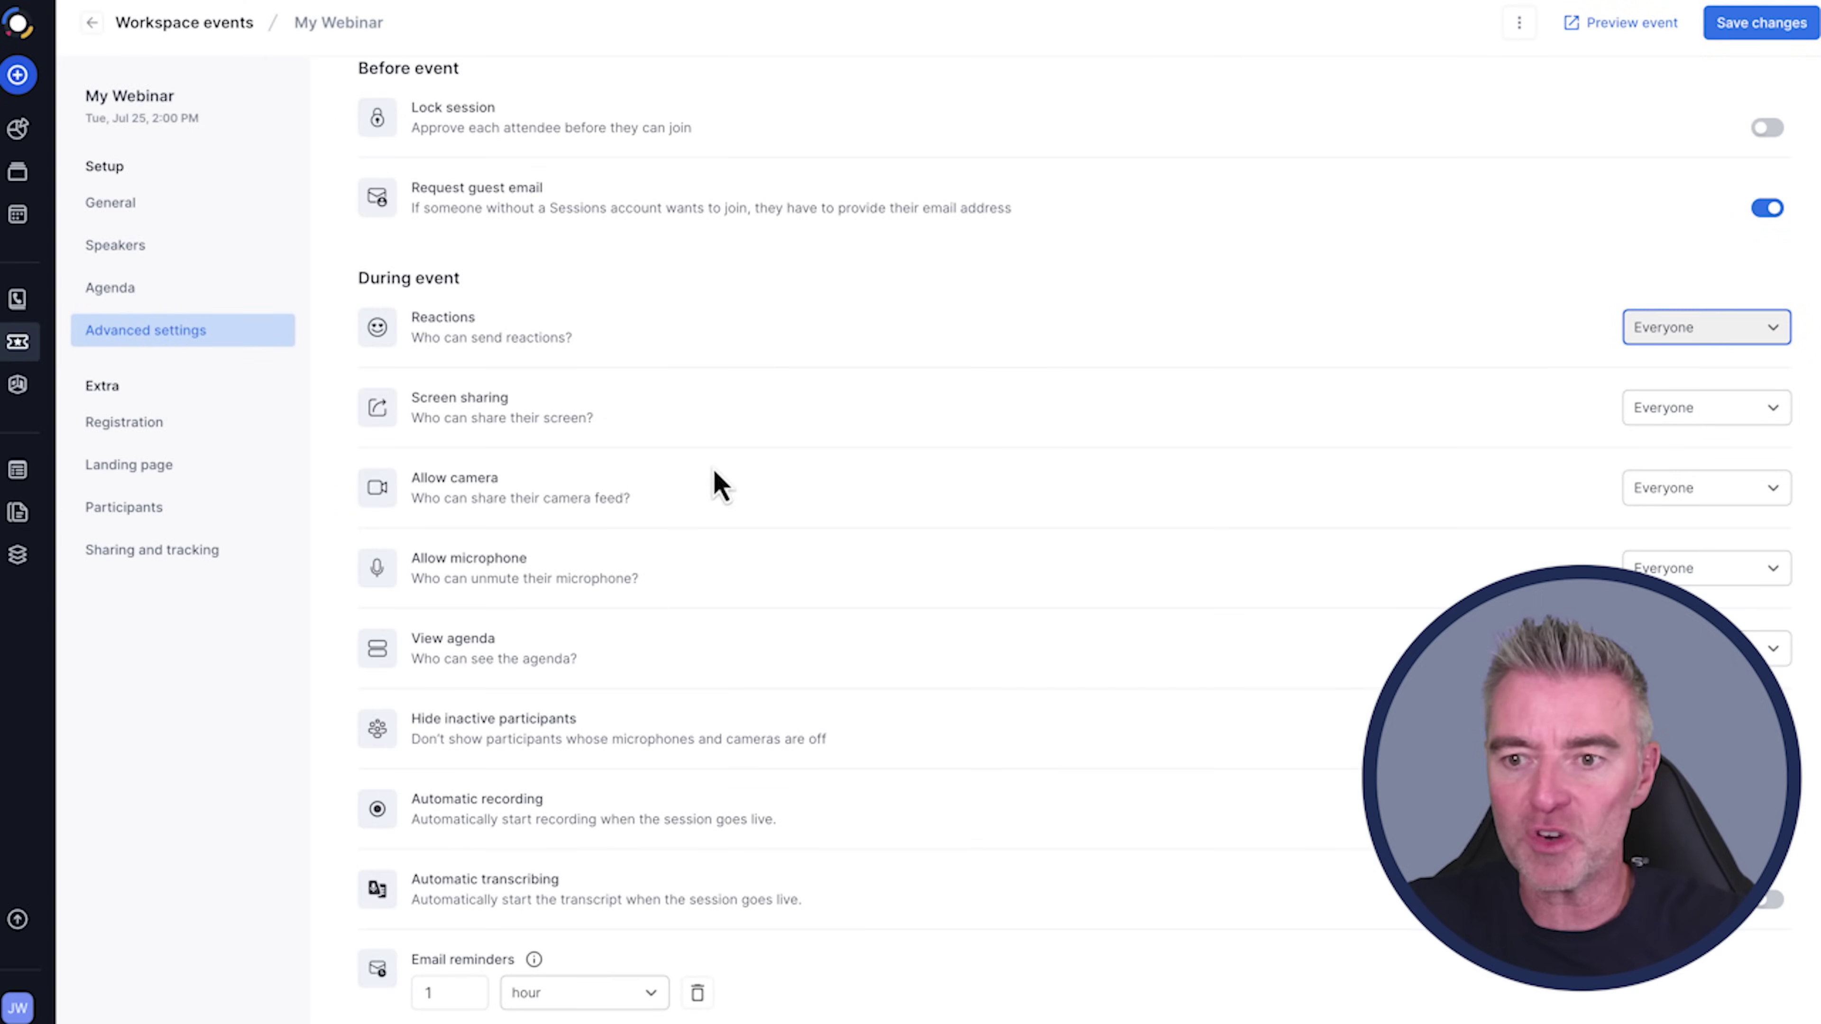
{"action": "left_click", "coordinate": [1674, 428]}
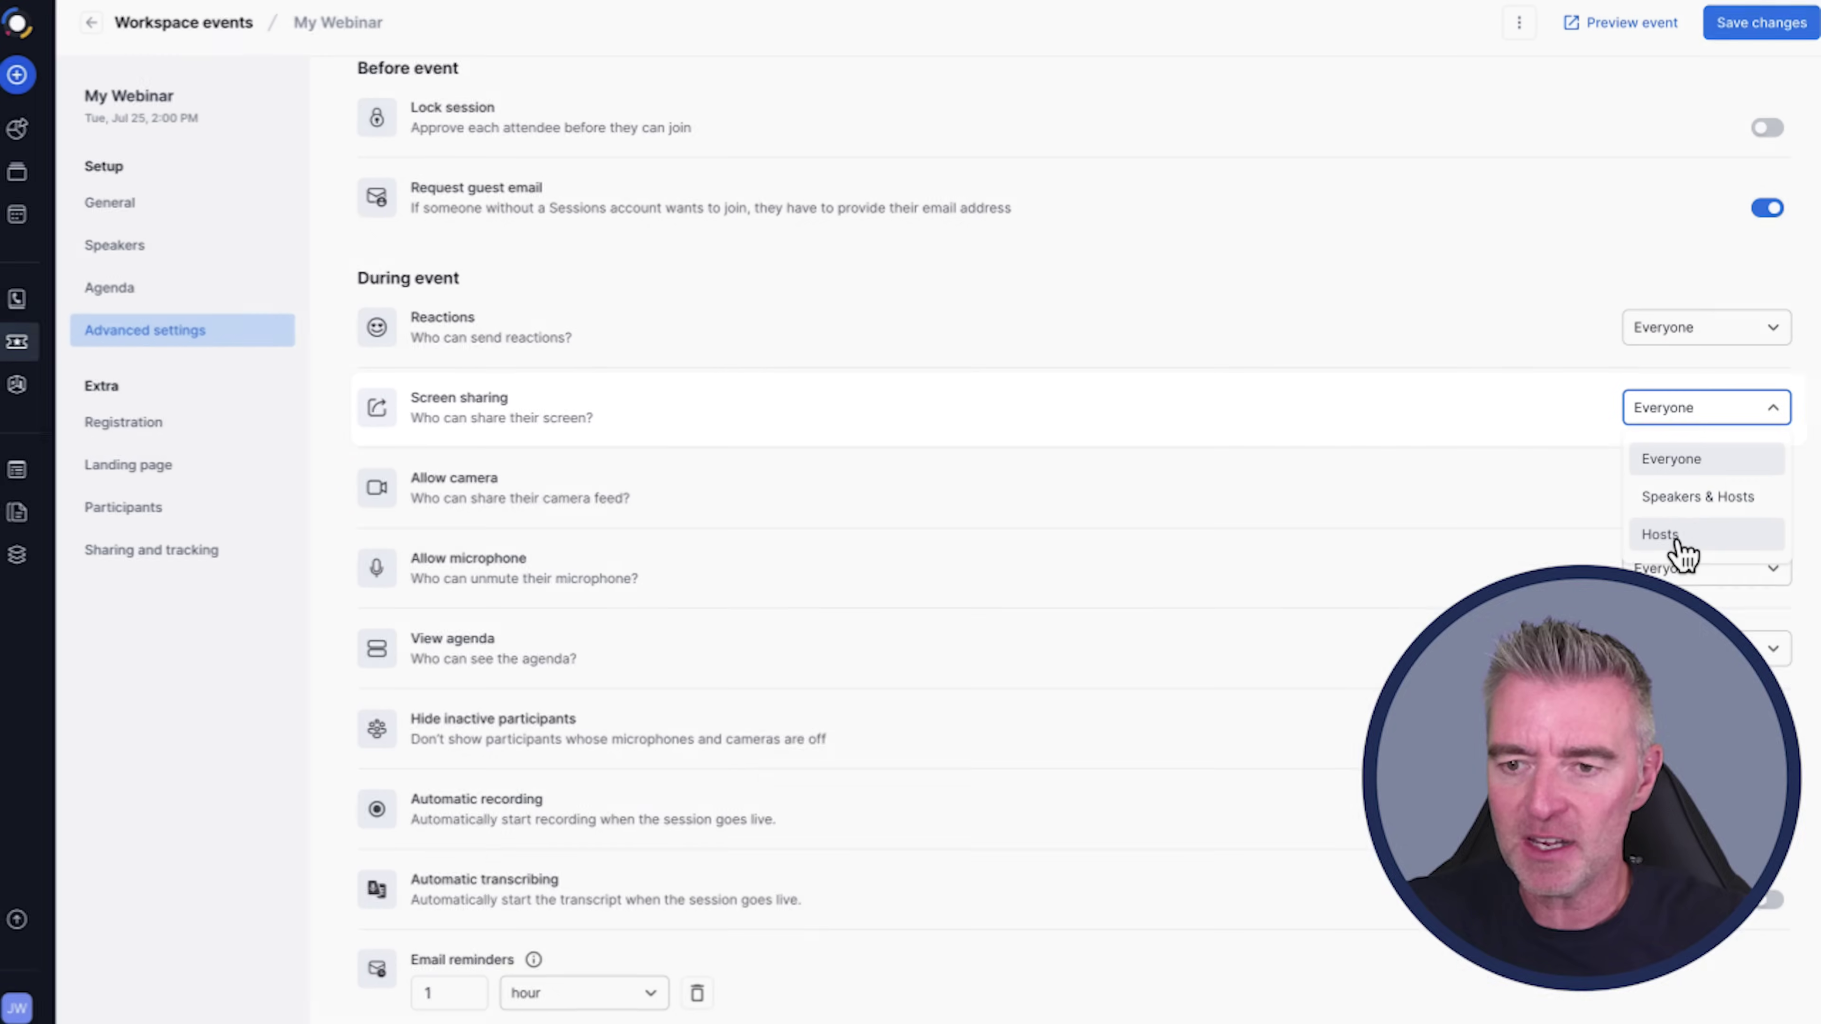
{"action": "left_click", "coordinate": [1676, 536]}
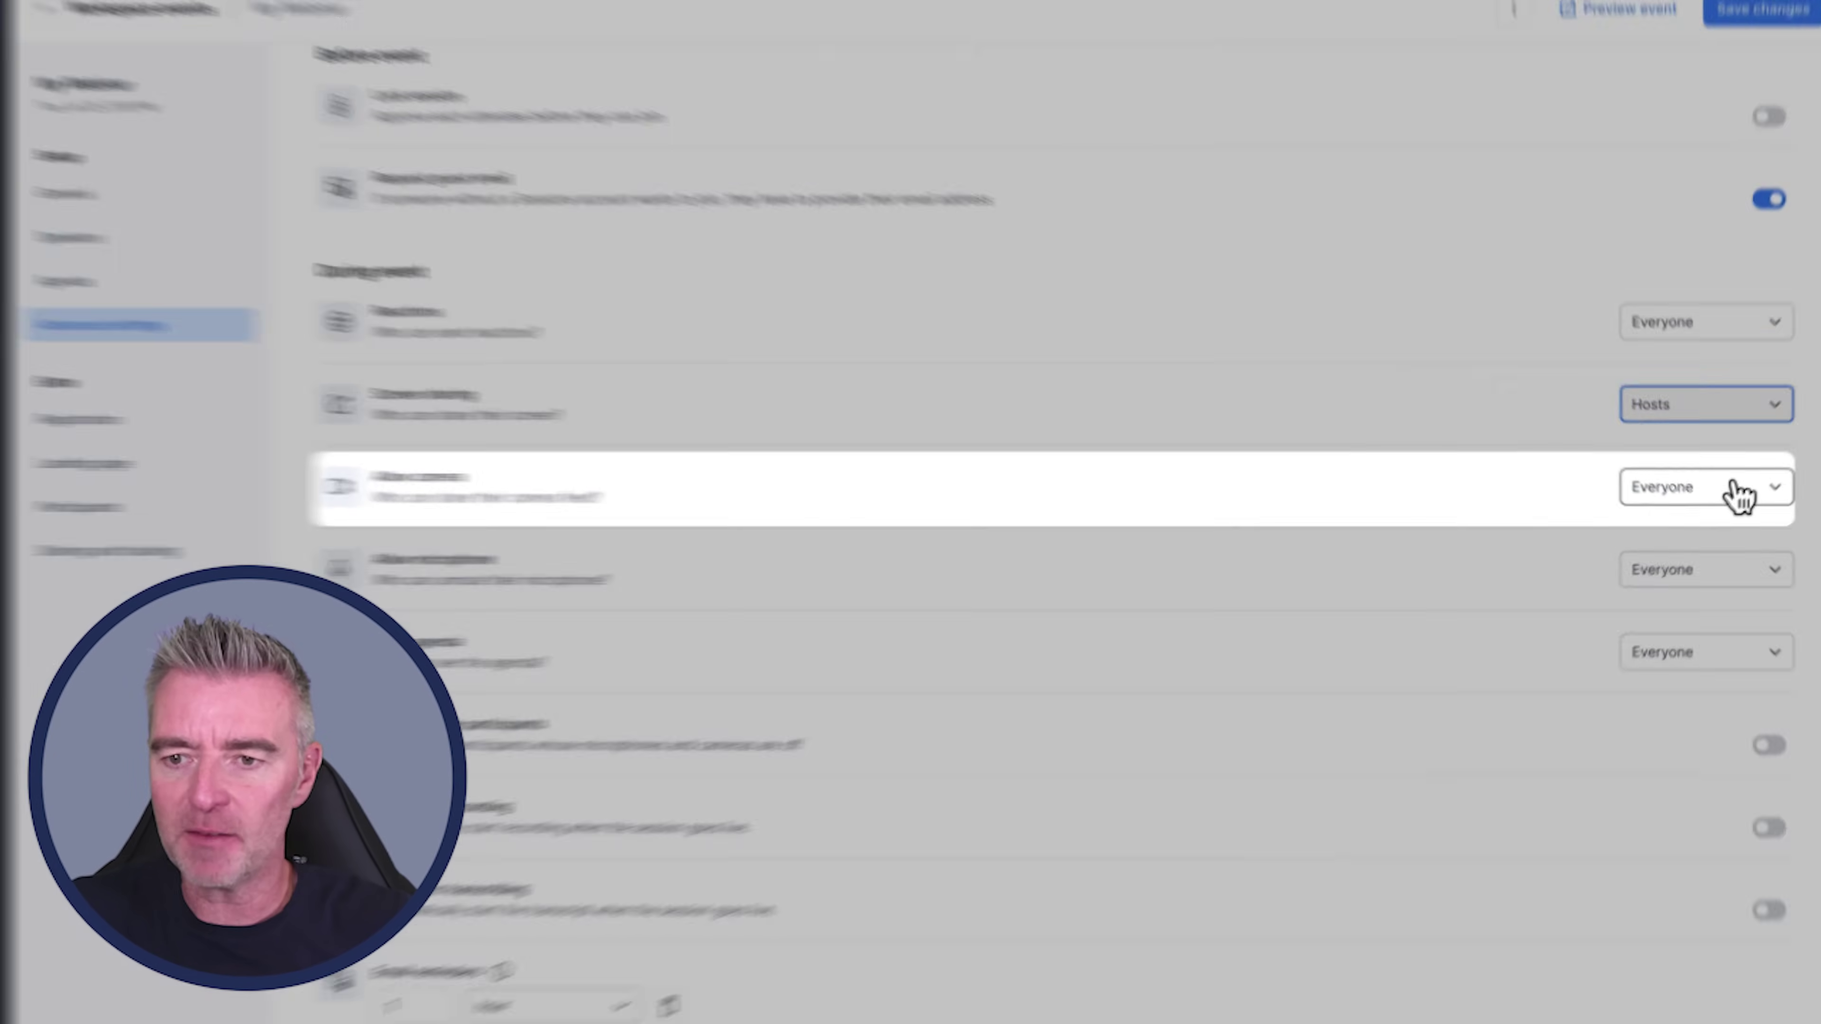
{"action": "left_click", "coordinate": [1738, 495]}
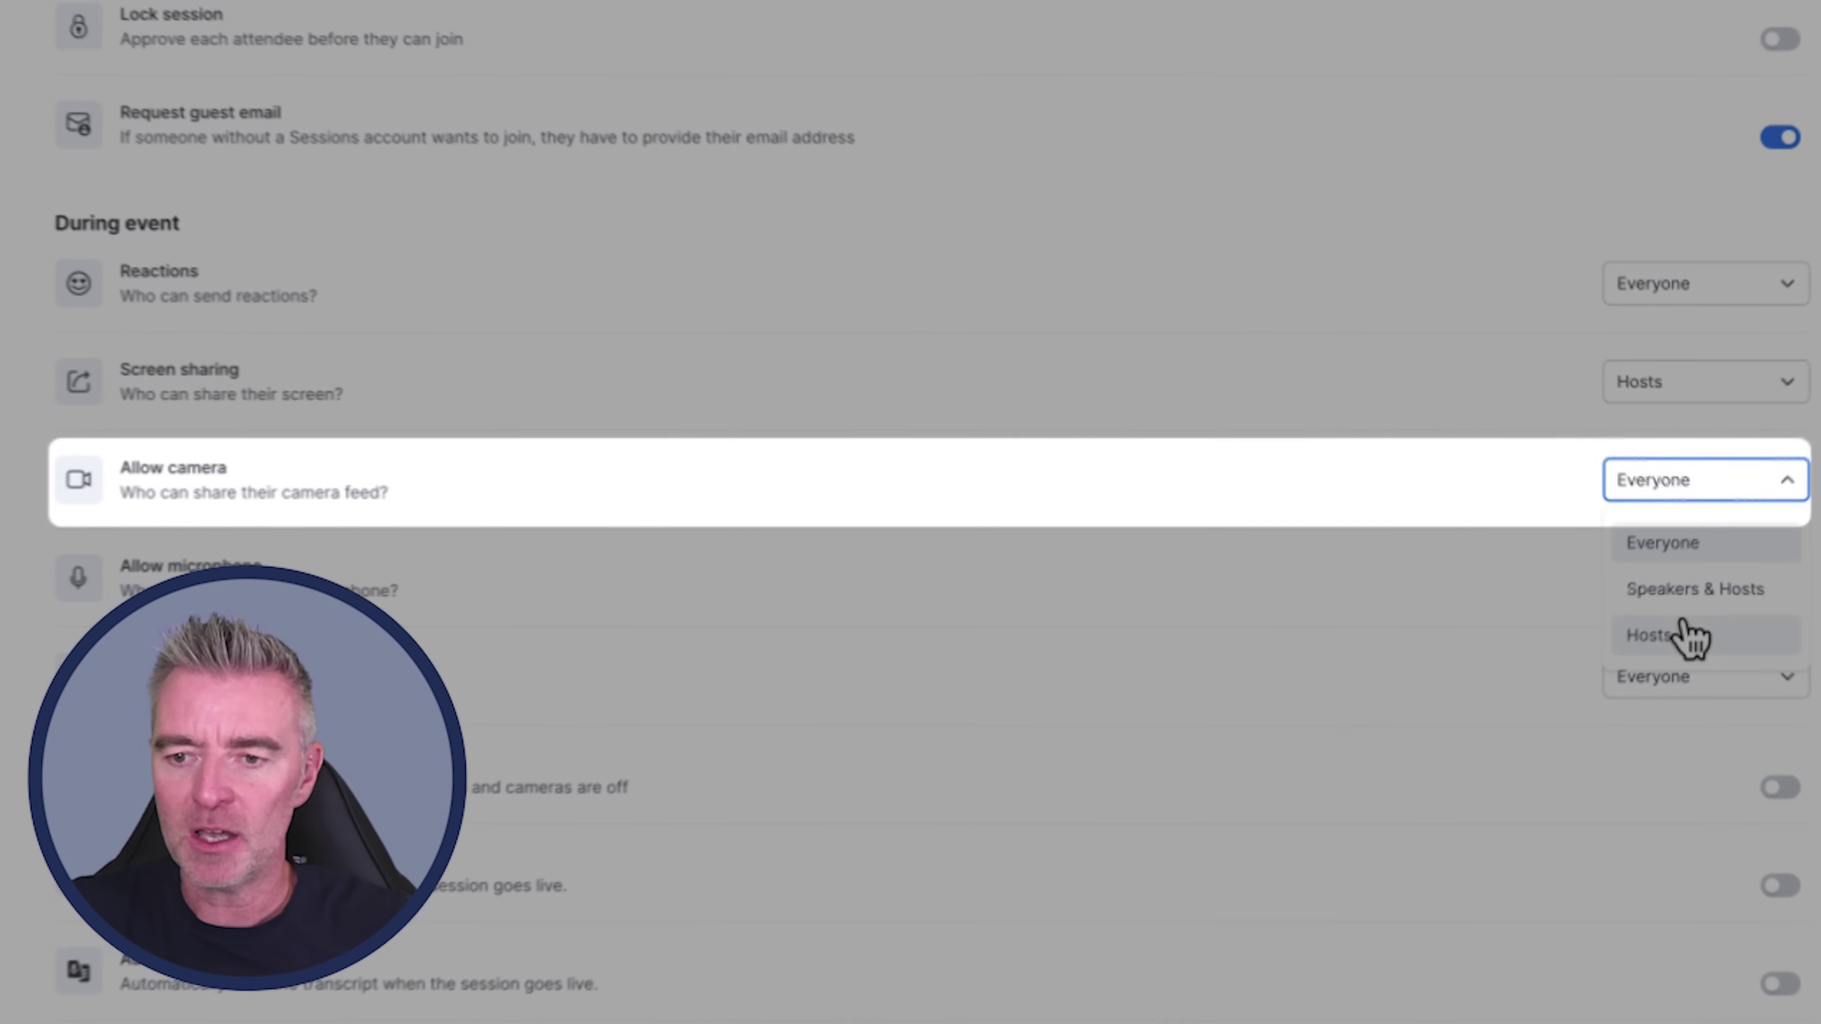
{"action": "left_click", "coordinate": [1690, 617]}
{"action": "left_click", "coordinate": [1749, 579]}
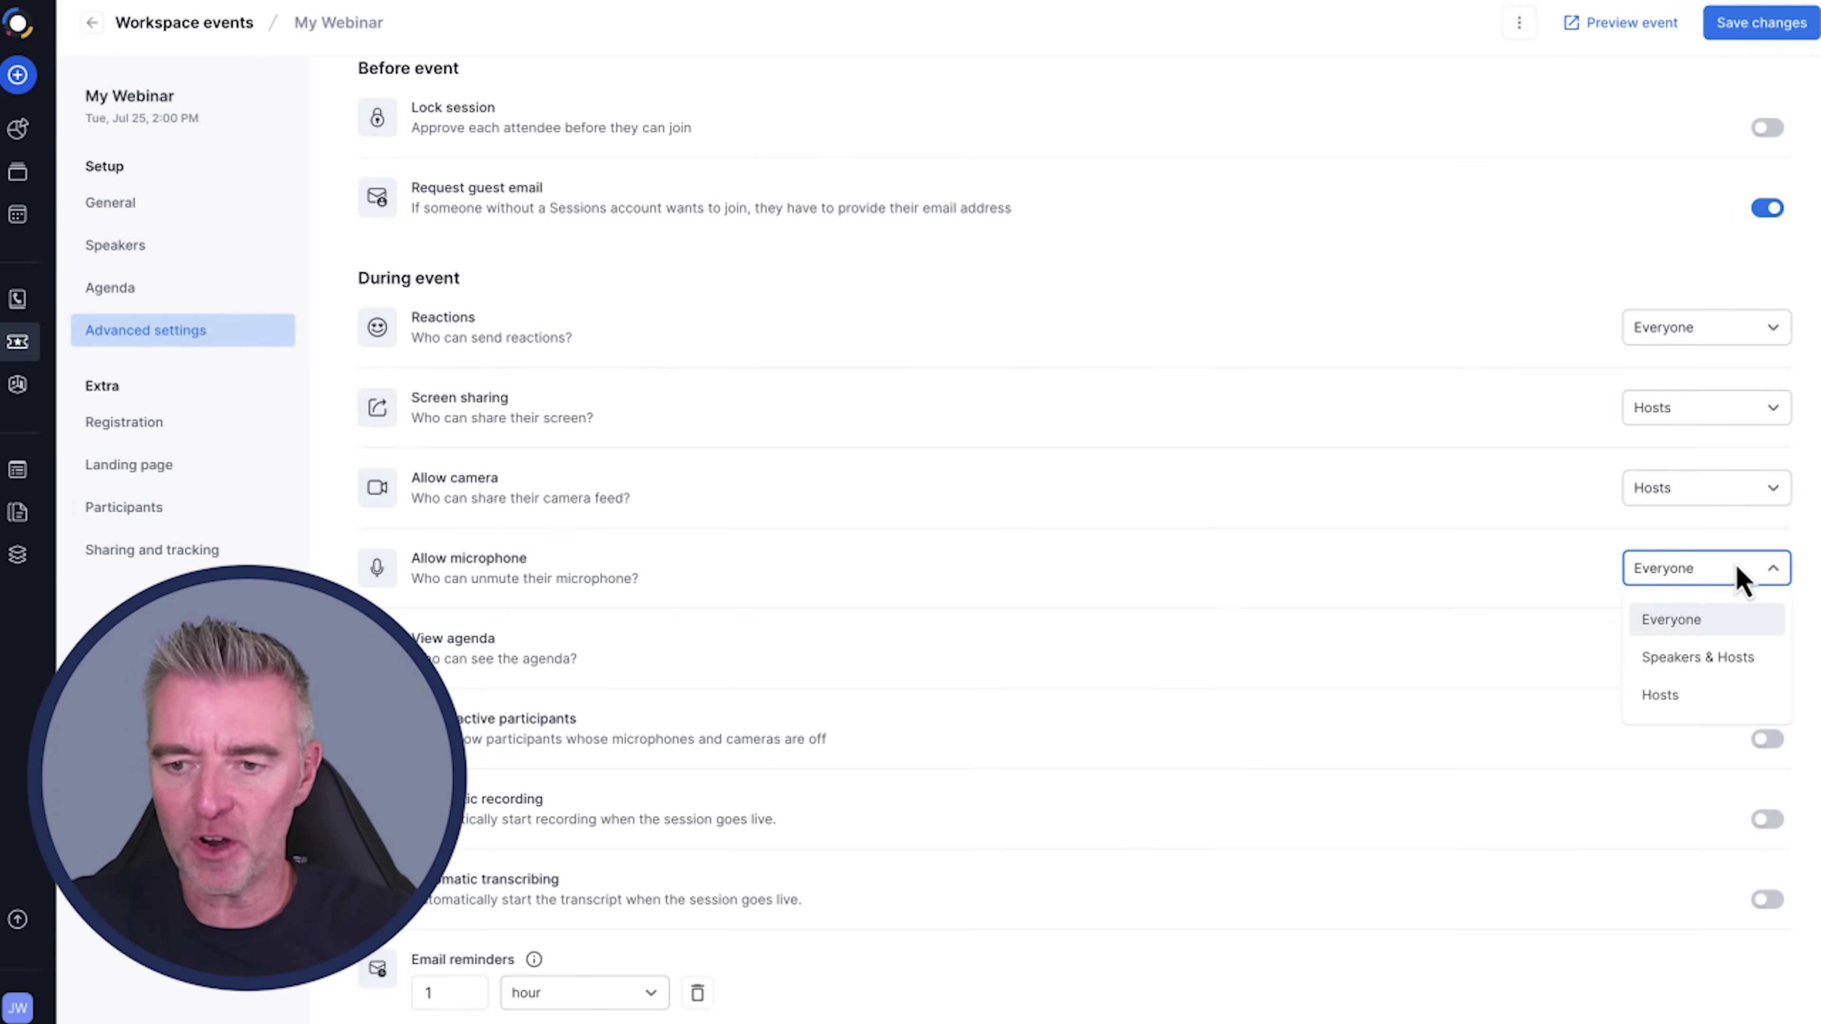
{"action": "left_click", "coordinate": [1678, 721]}
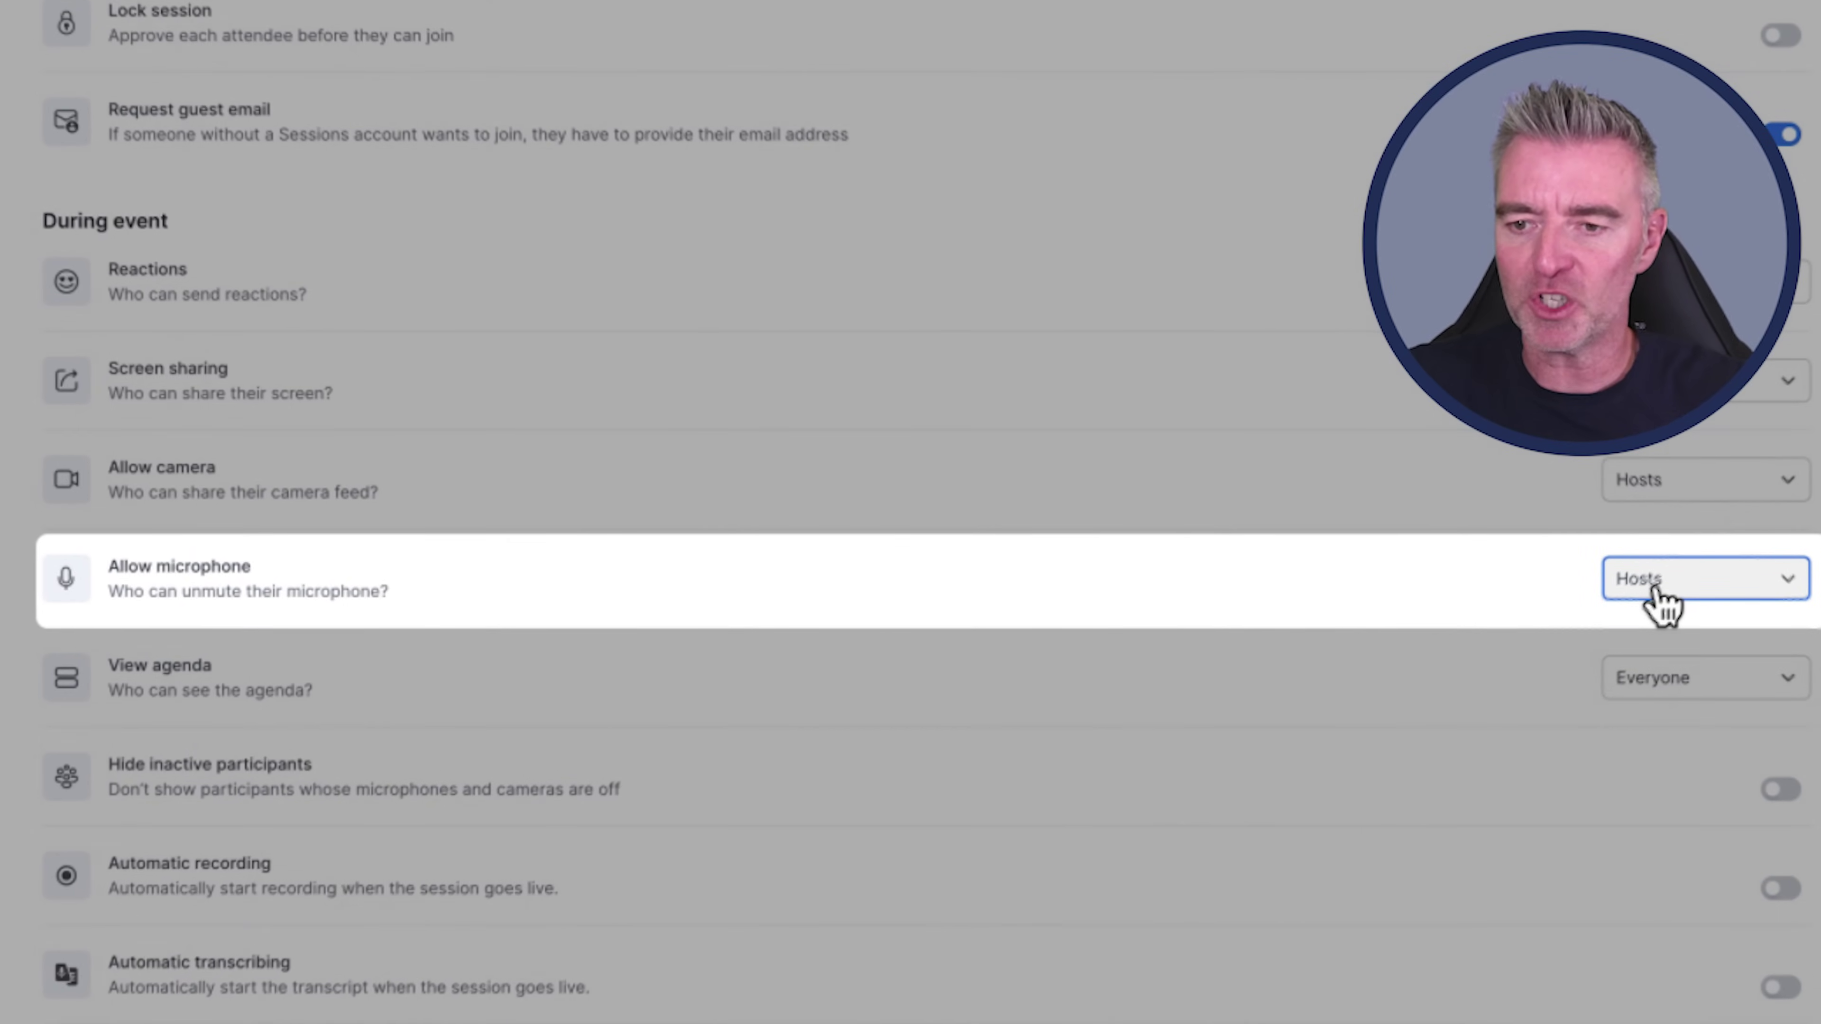
Step: Check the other audience options for the microphone, and choose Everyone for who can view the agenda
{"action": "left_click", "coordinate": [1655, 592]}
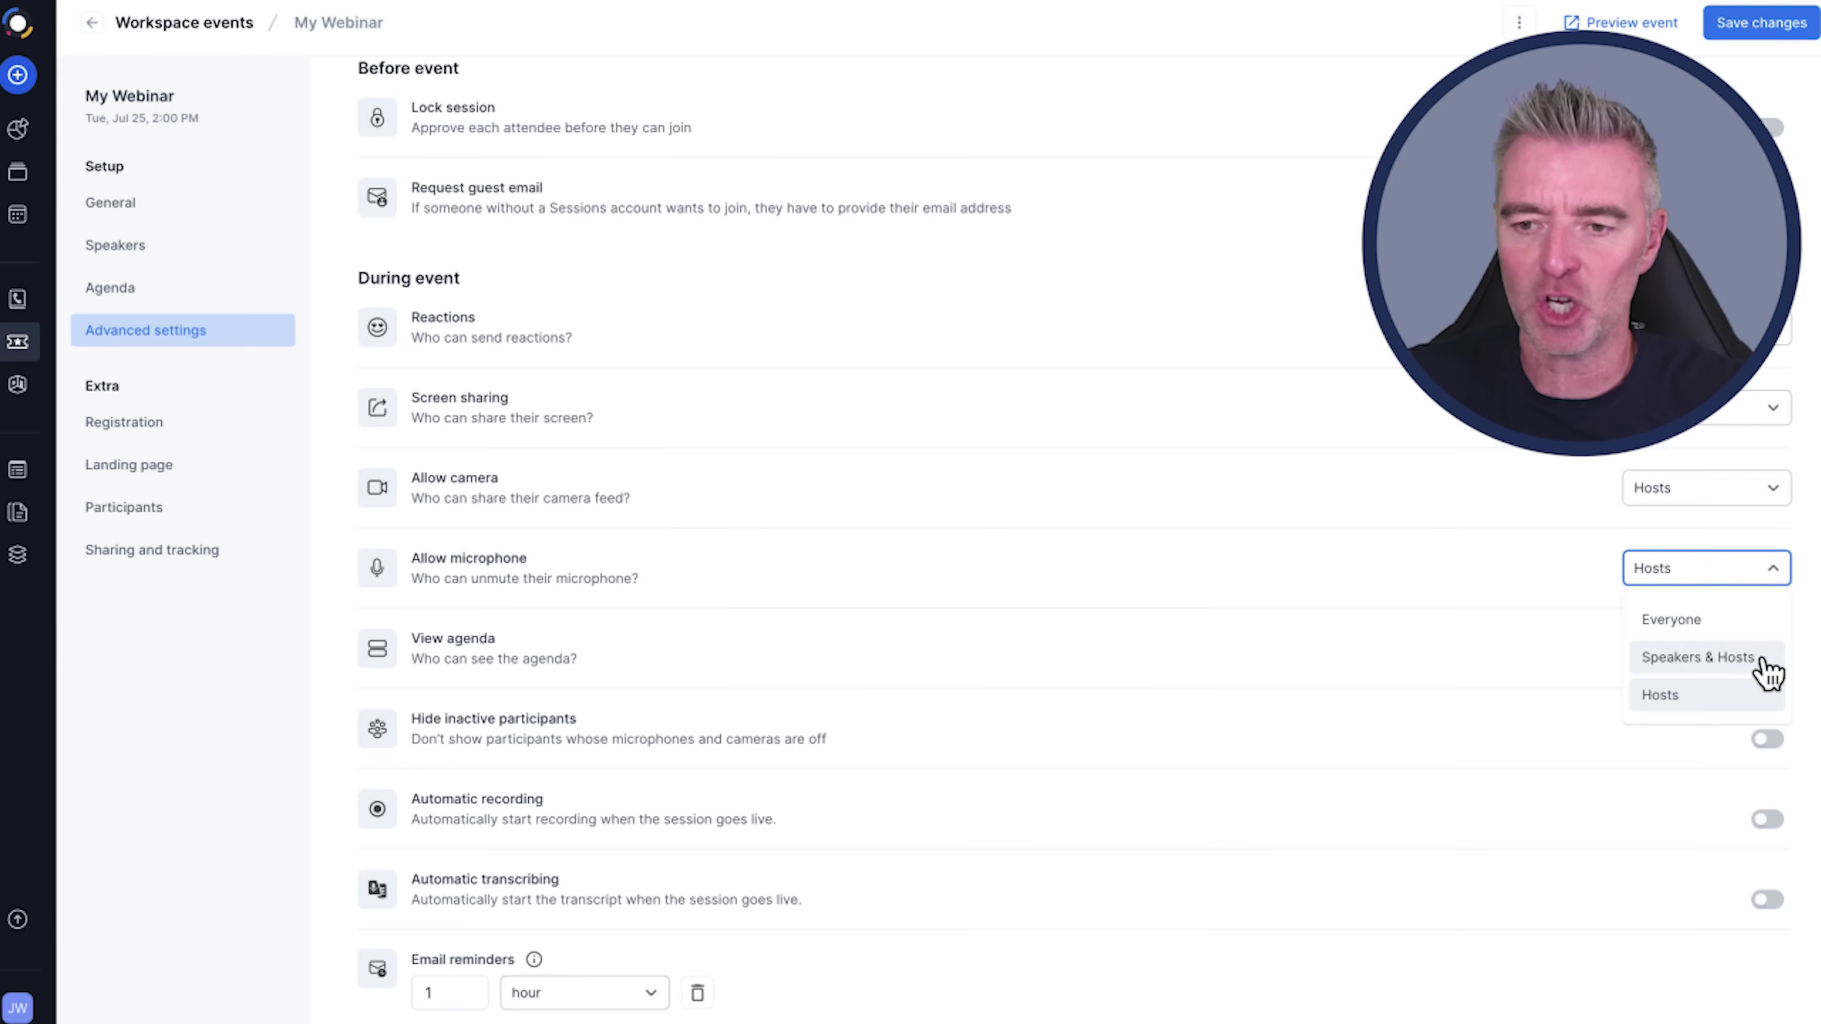
{"action": "left_click", "coordinate": [1496, 582]}
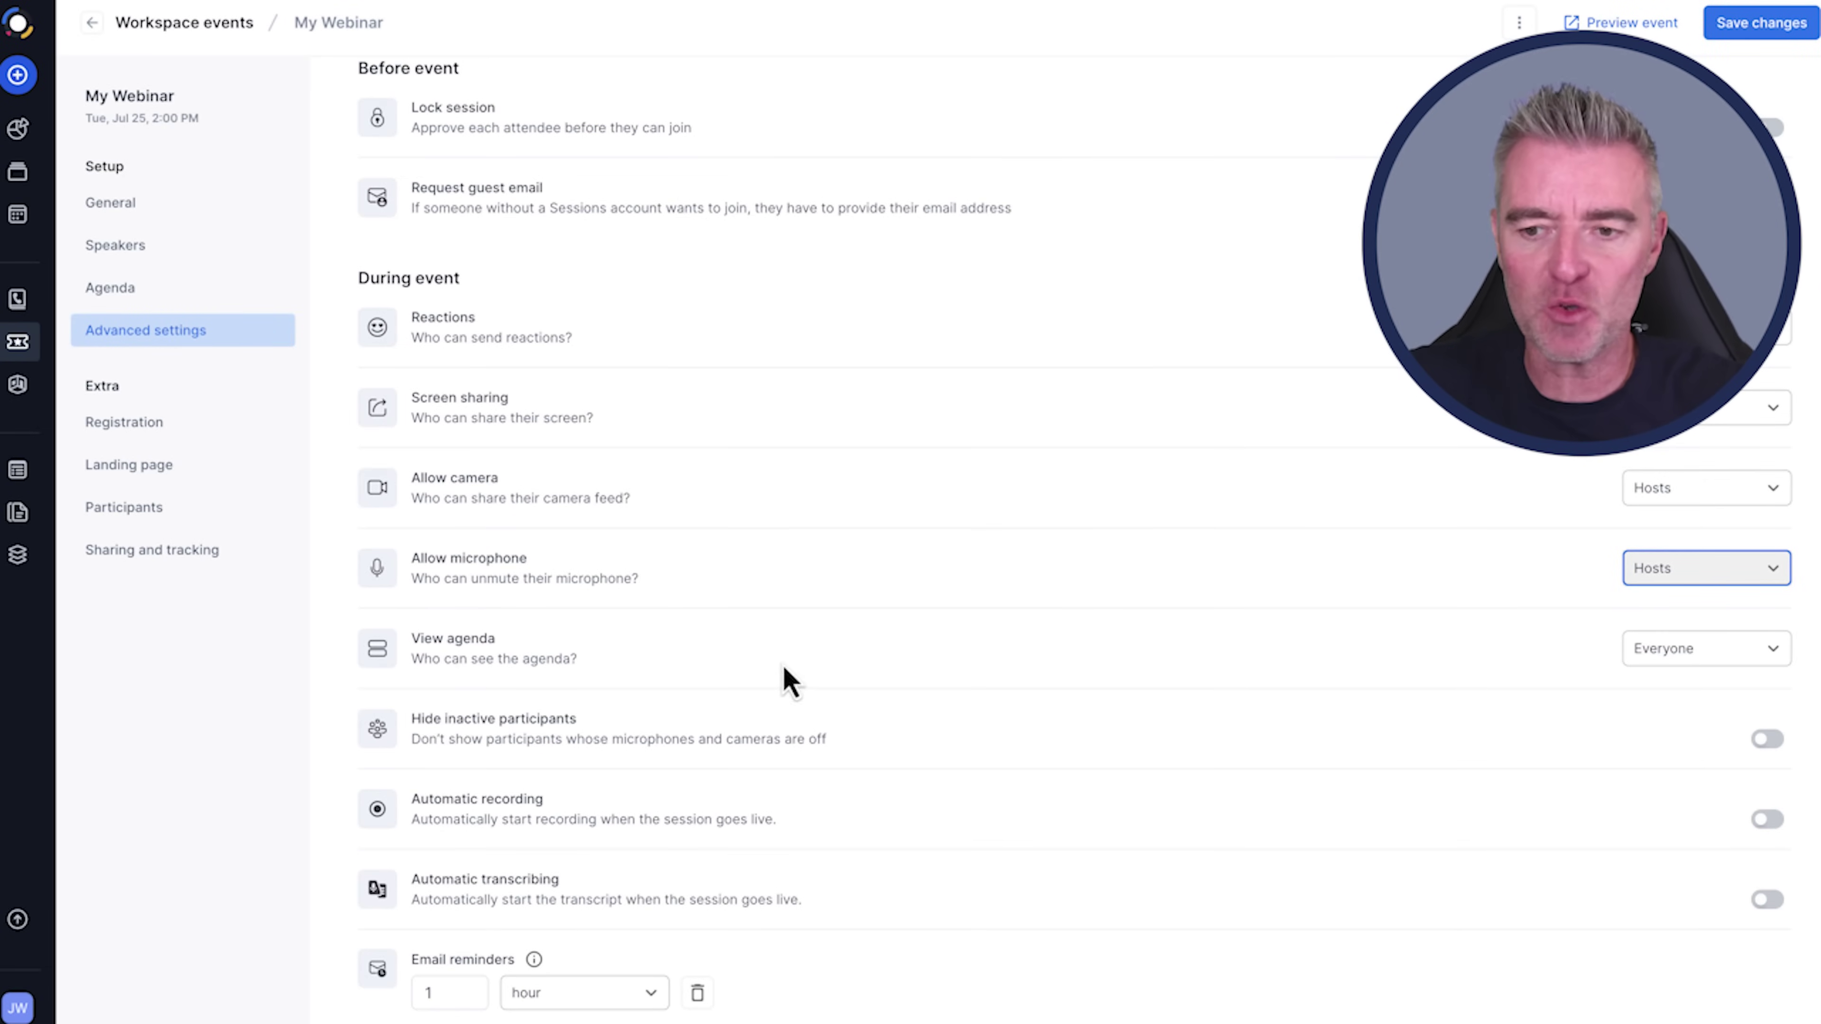
{"action": "left_click", "coordinate": [1707, 660]}
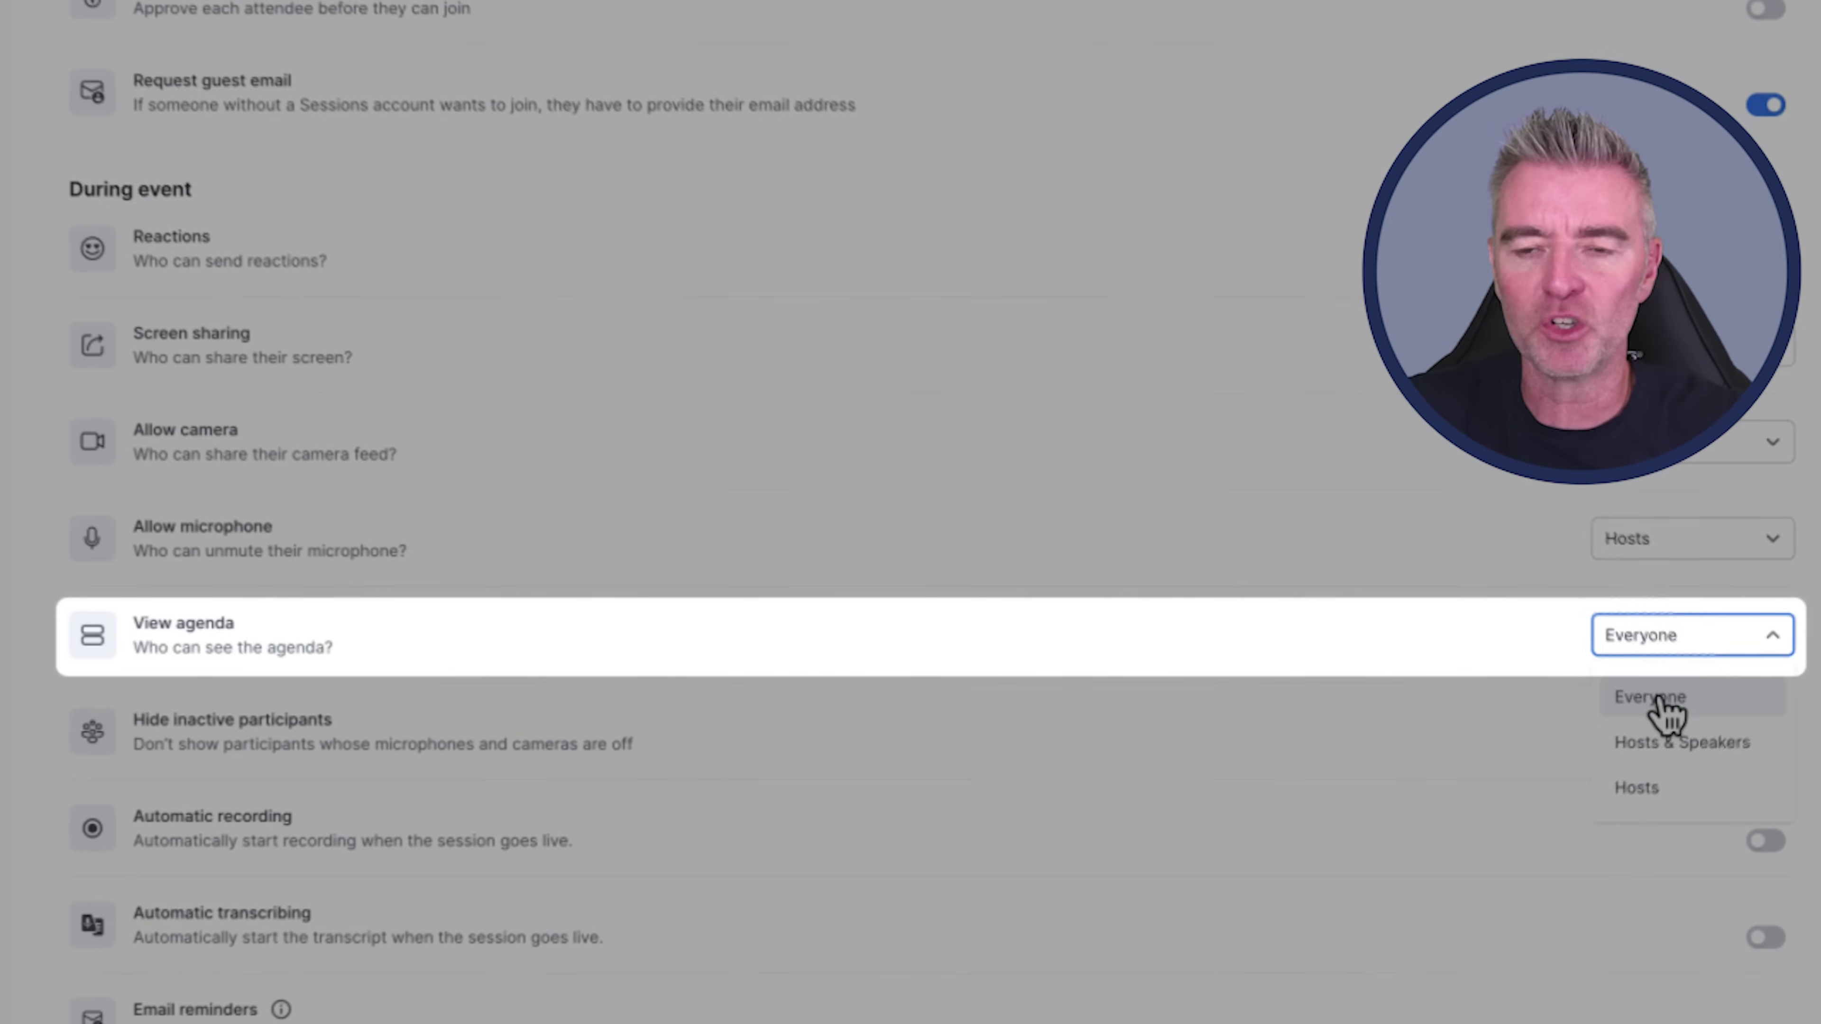
{"action": "left_click", "coordinate": [1670, 700]}
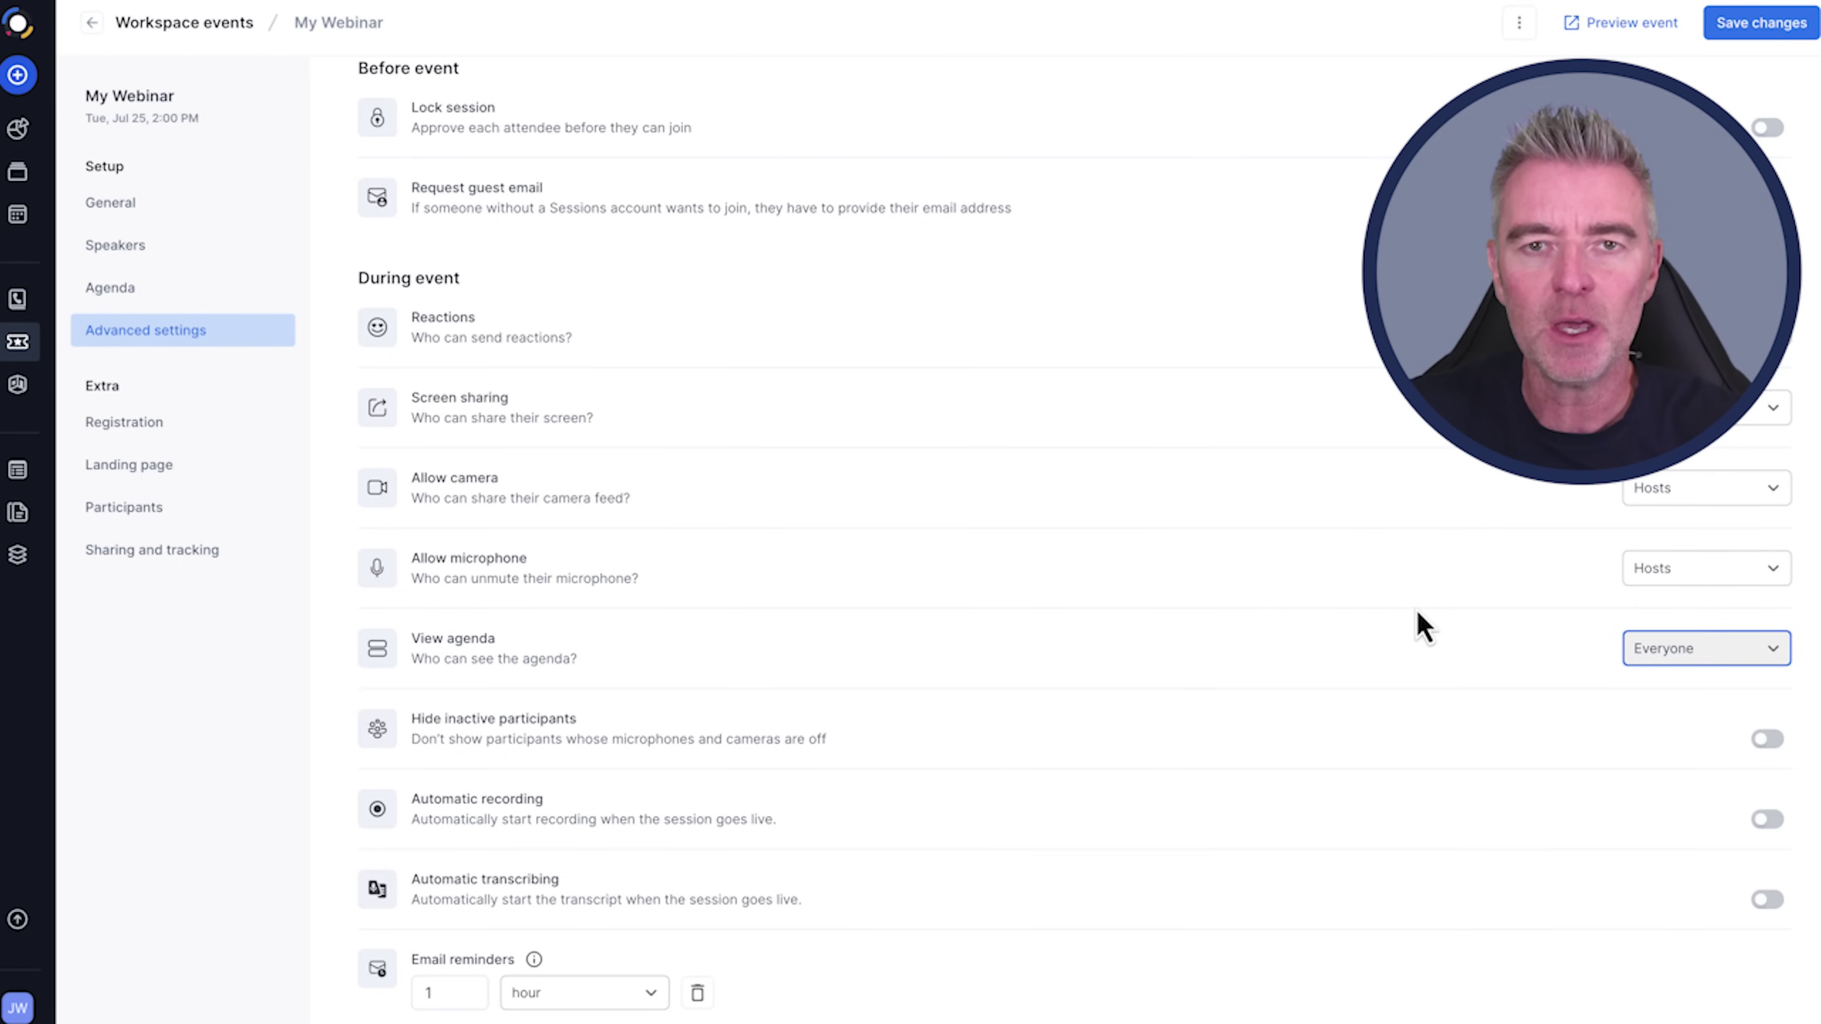
{"action": "scroll", "coordinate": [1418, 615], "scroll_direction": "down", "scroll_amount": 1}
{"action": "scroll", "coordinate": [1423, 626], "scroll_direction": "up", "scroll_amount": 1}
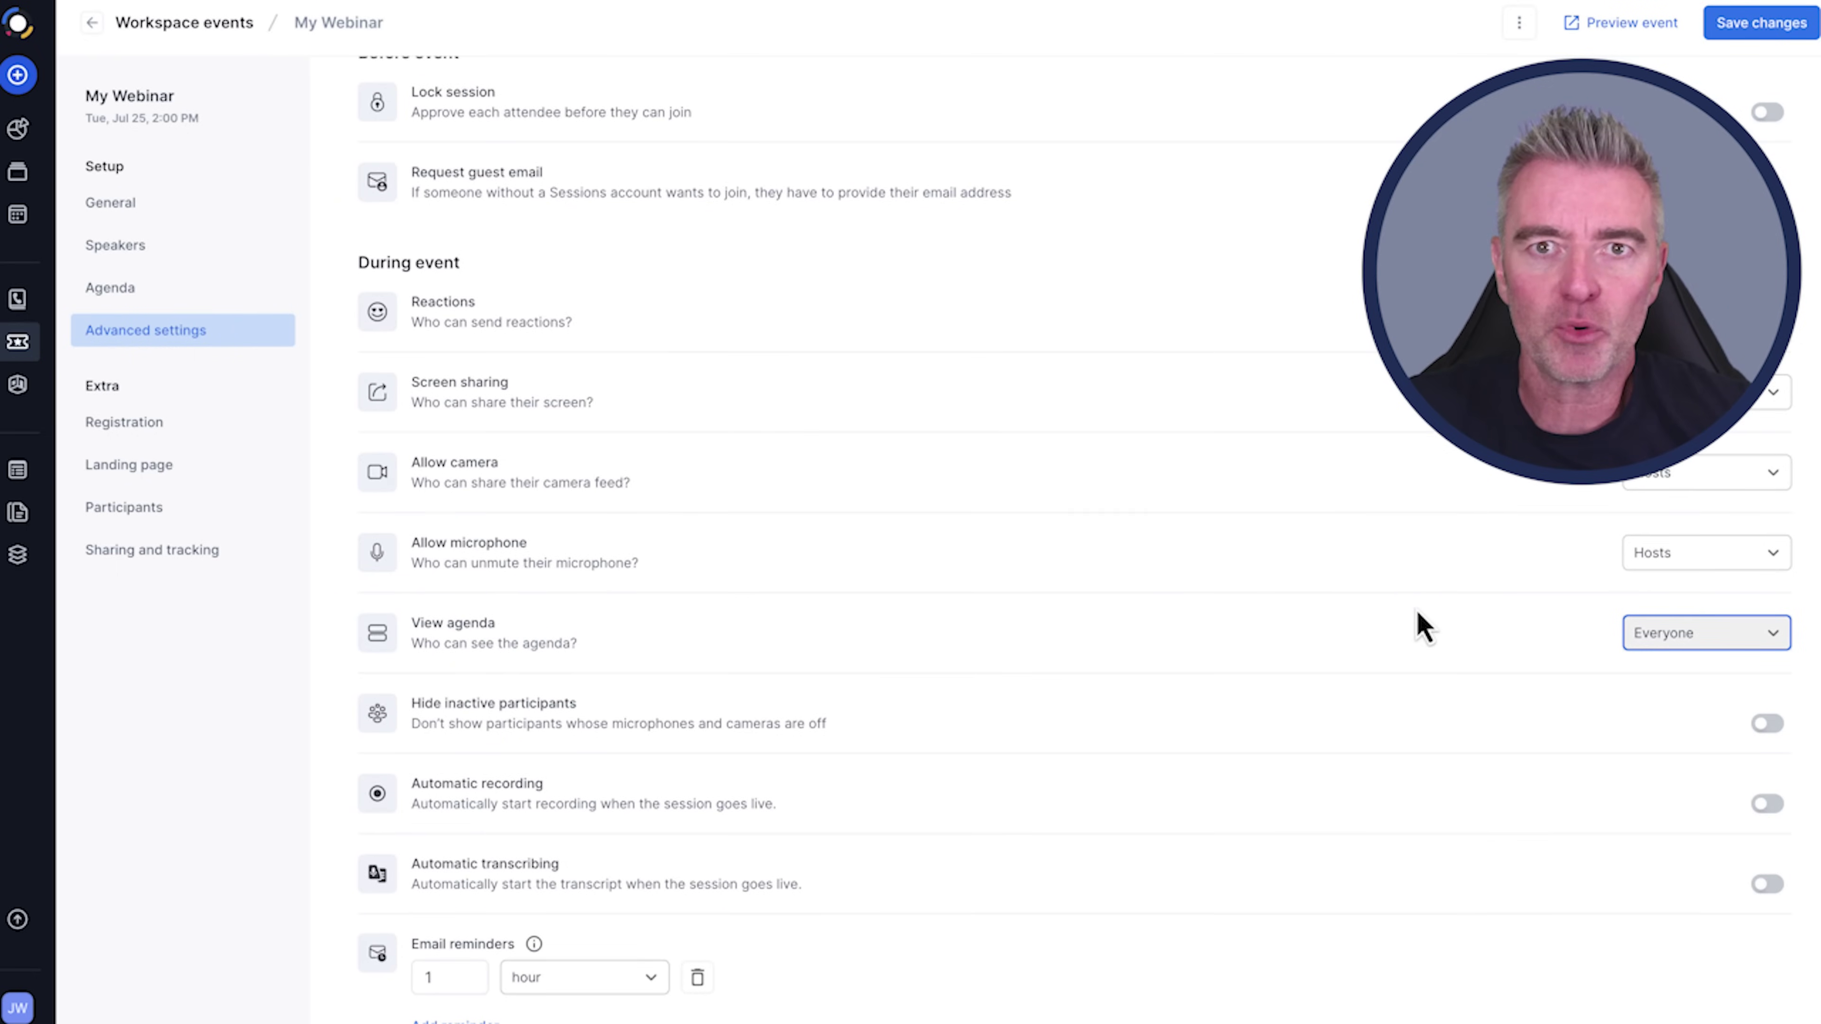
{"action": "scroll", "coordinate": [1423, 626], "scroll_direction": "up", "scroll_amount": 1}
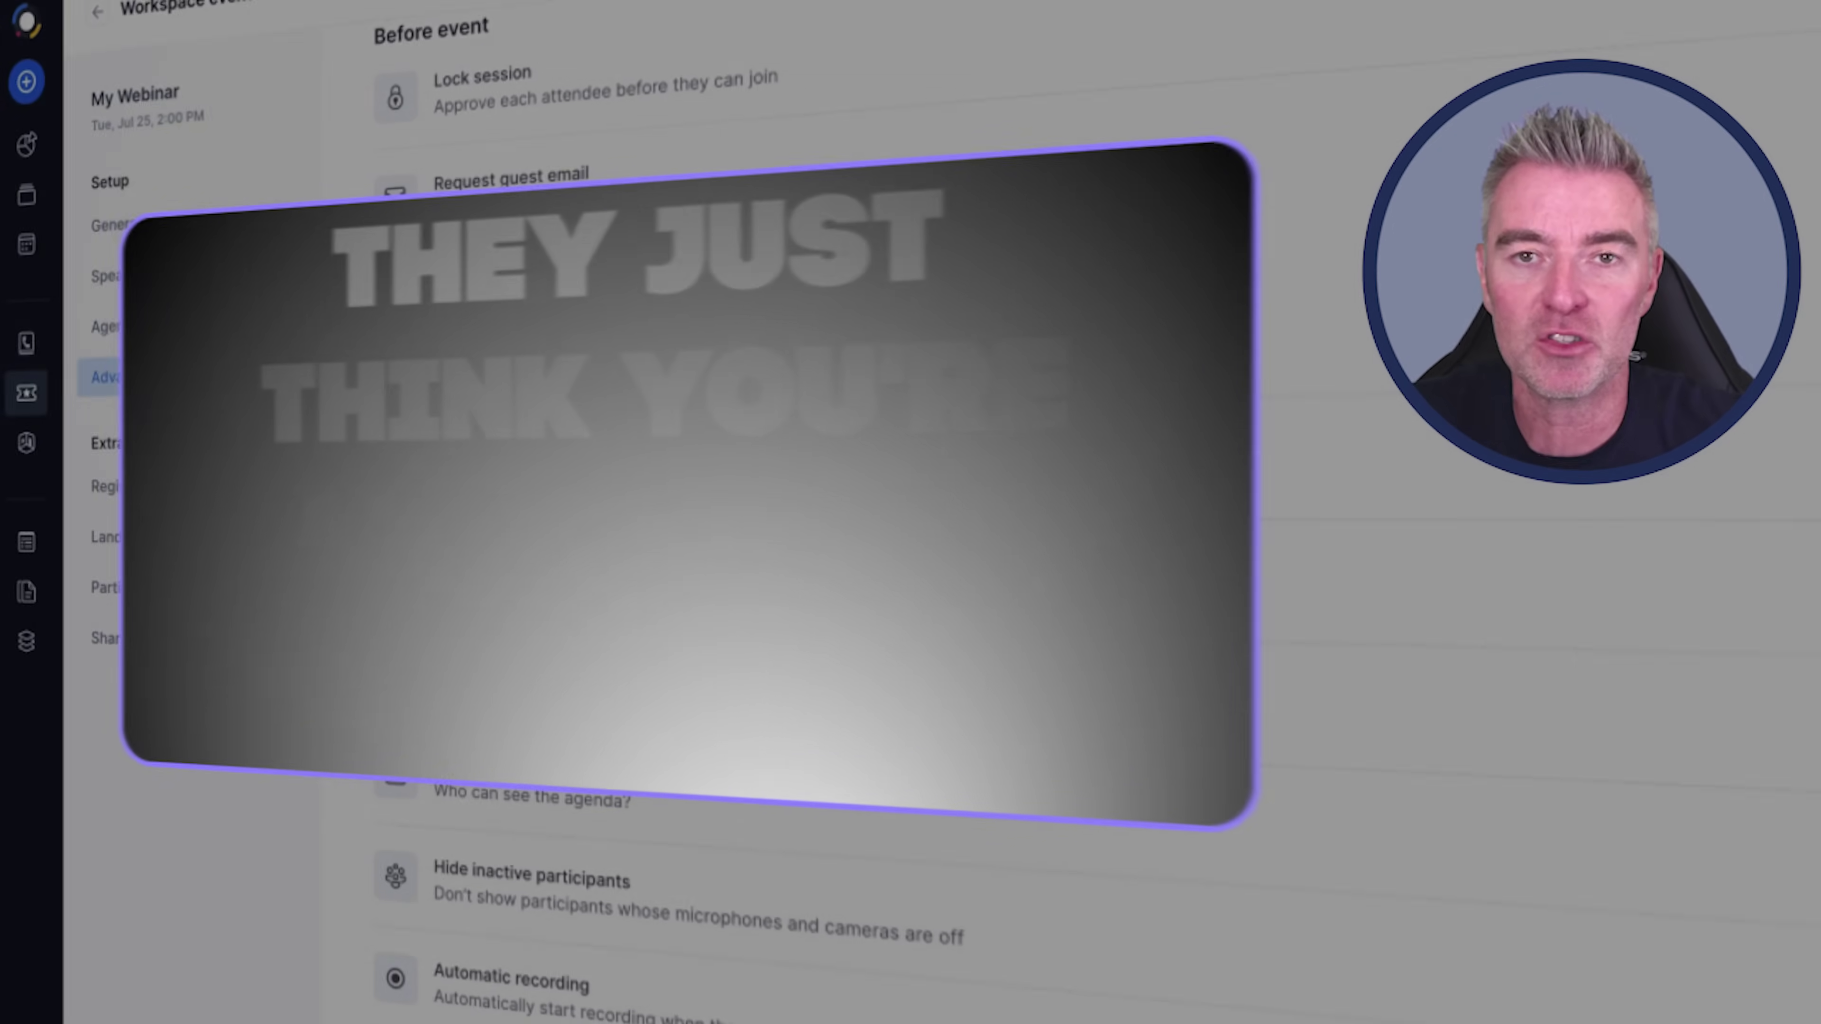
Step: Turn on Hide inactive participants, Automatic recording and Automatic transcribing in the advanced settings
{"action": "scroll", "coordinate": [1423, 625], "scroll_direction": "down", "scroll_amount": 3}
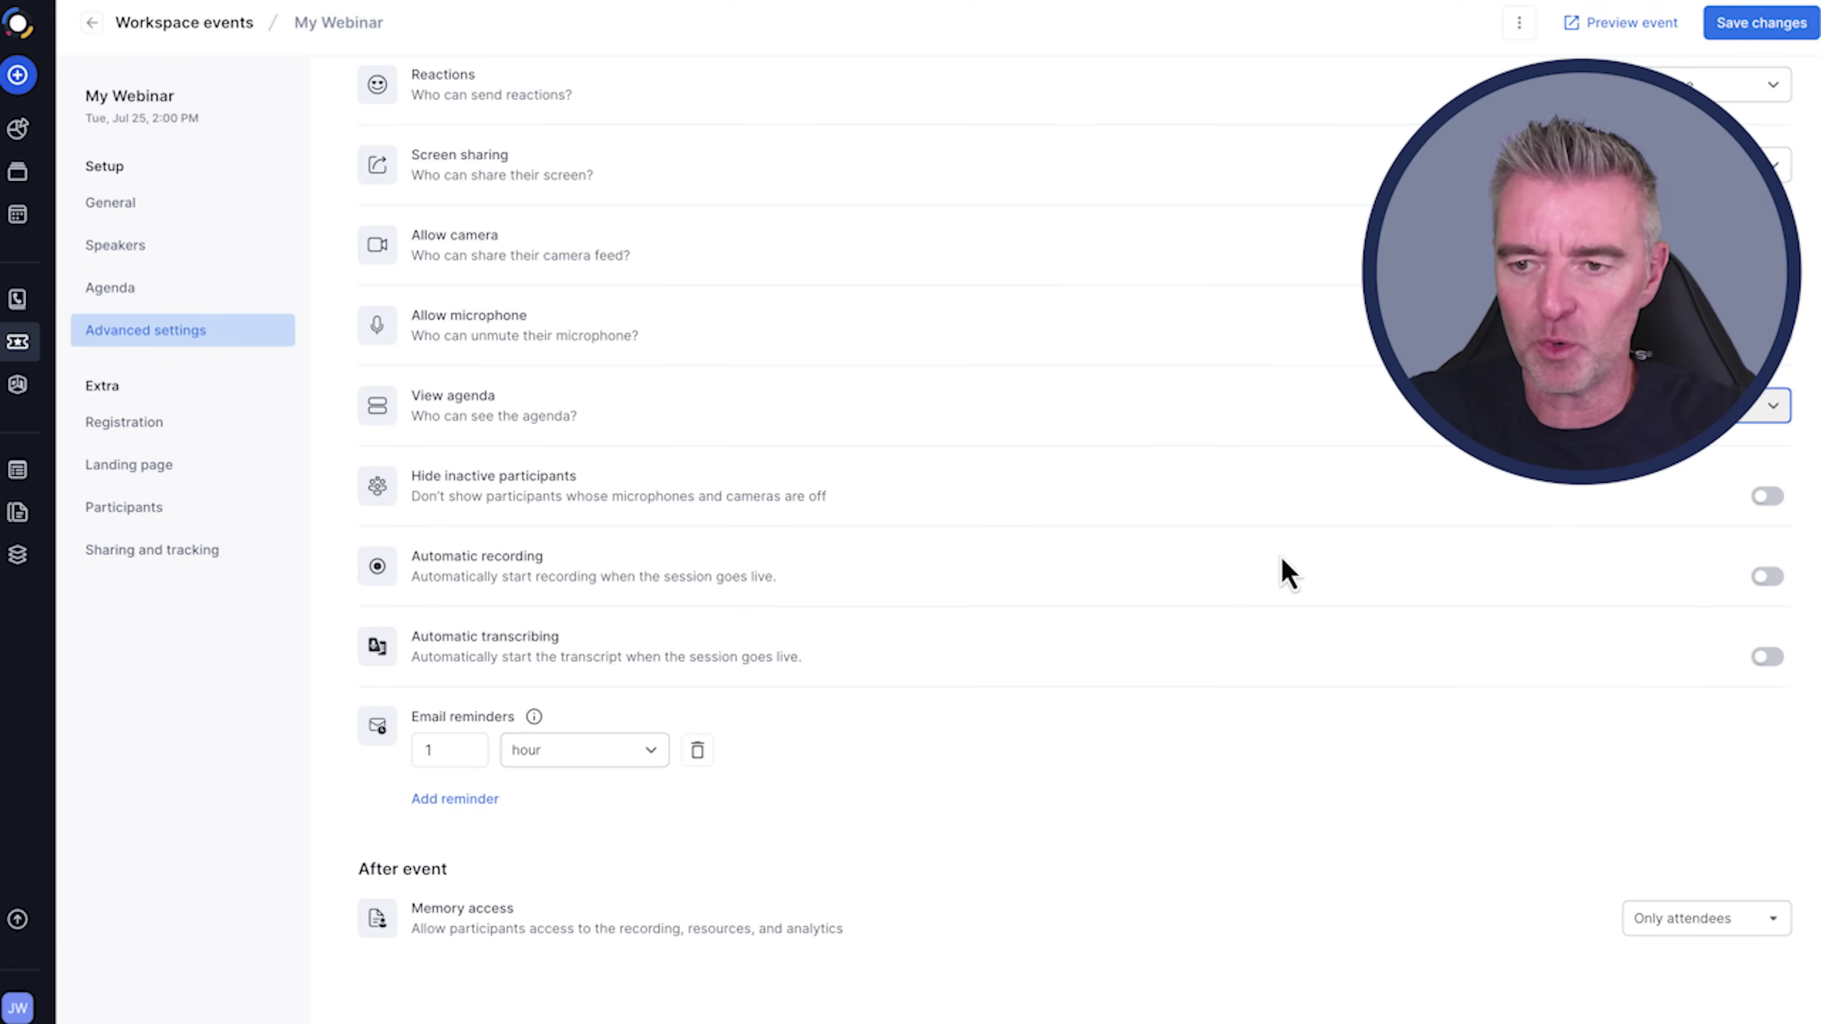
{"action": "left_click", "coordinate": [1766, 502]}
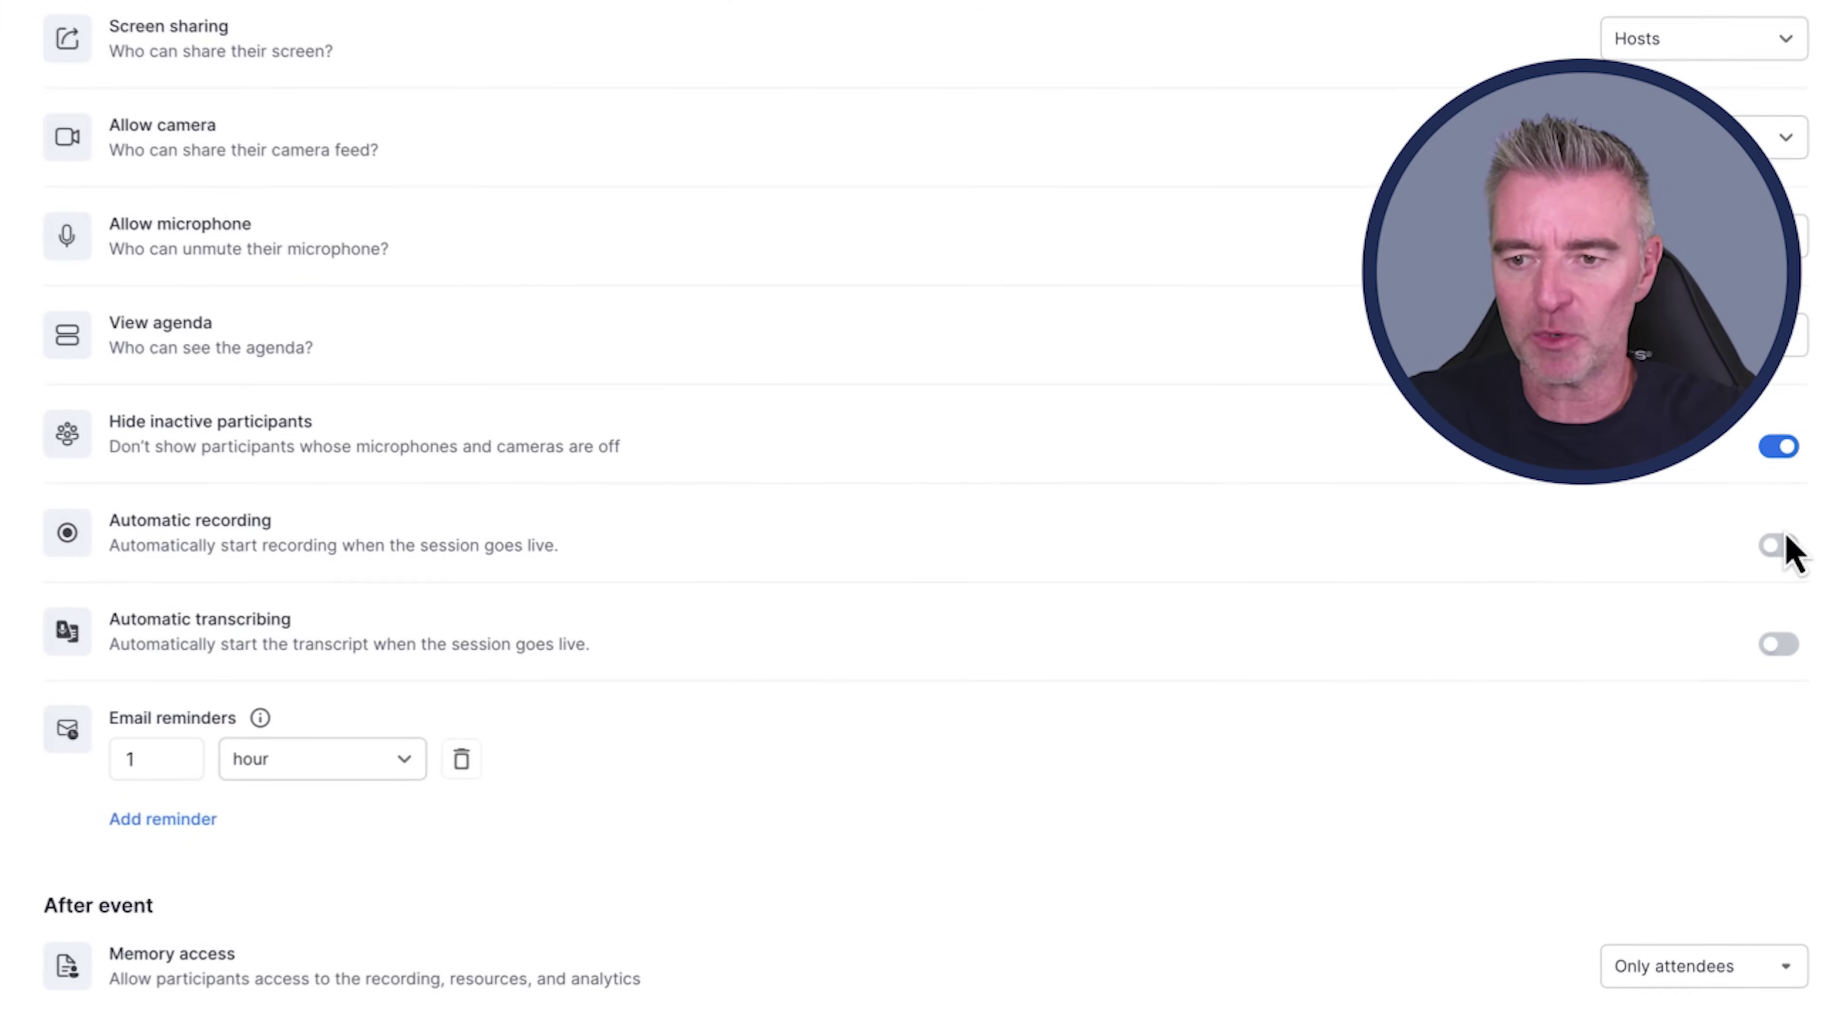
{"action": "left_click", "coordinate": [1767, 577]}
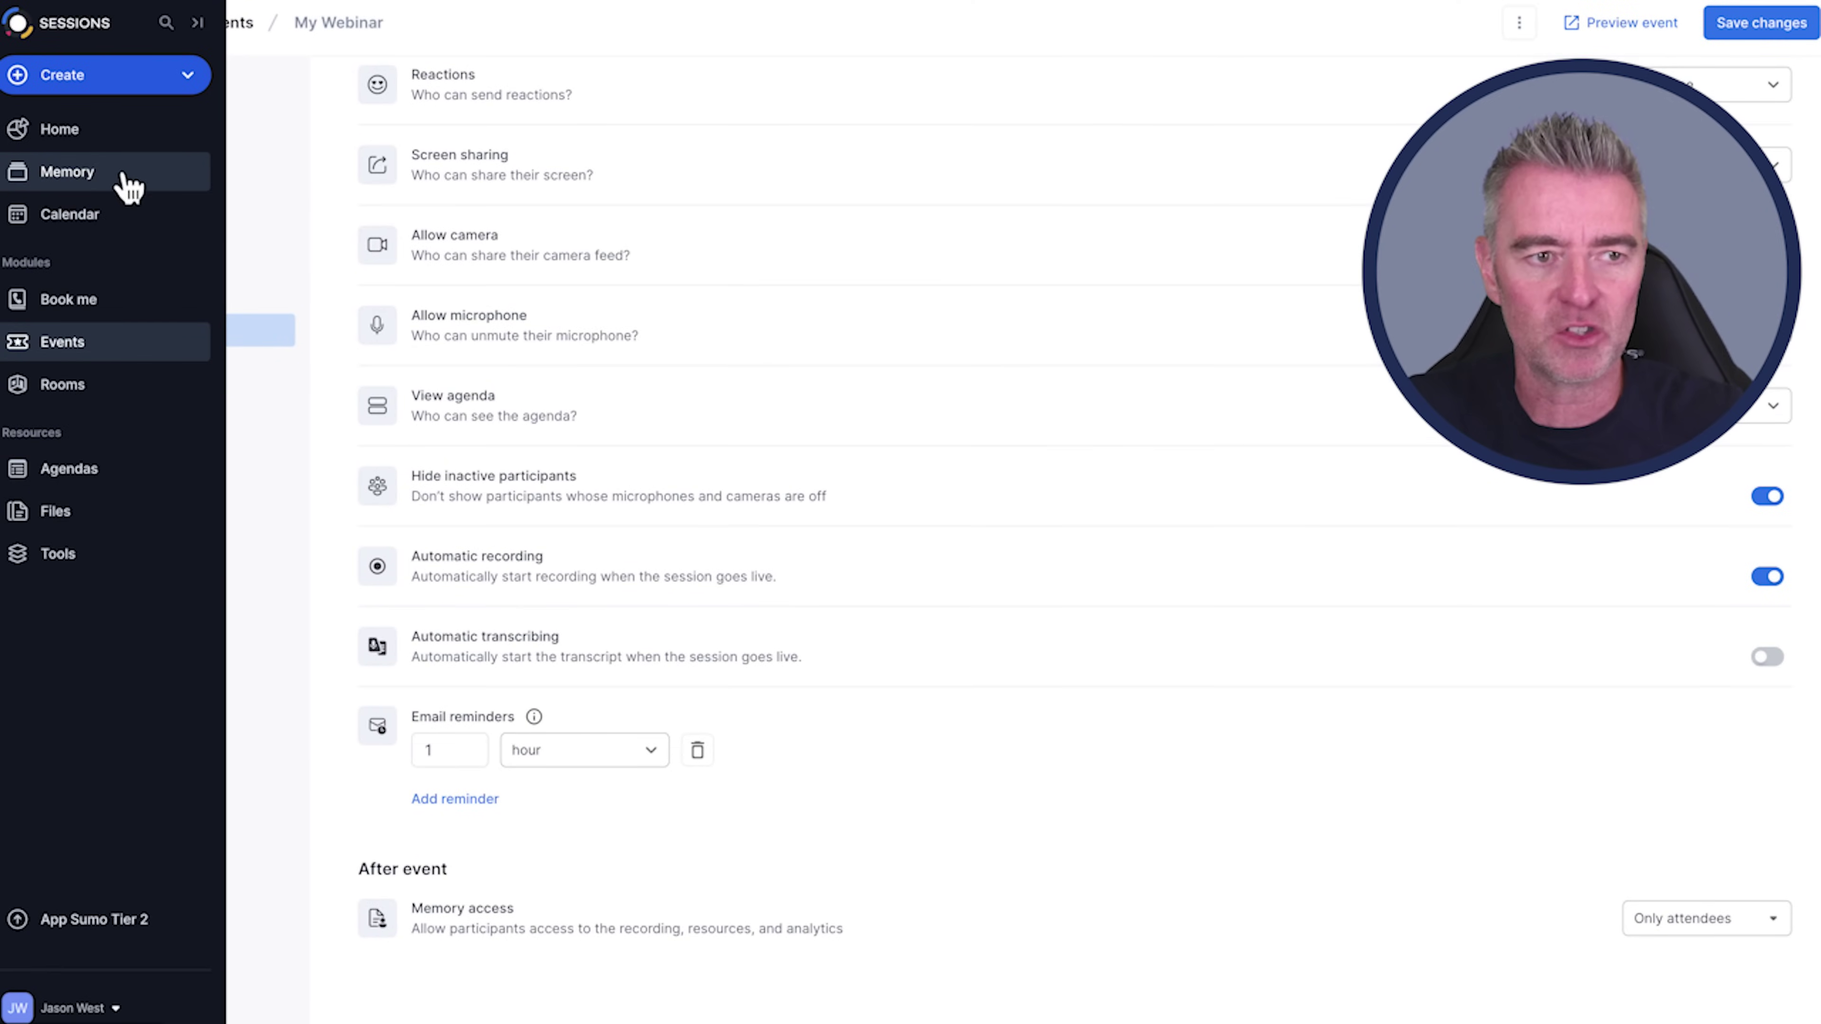
{"action": "scroll", "coordinate": [1418, 615], "scroll_direction": "down", "scroll_amount": 2}
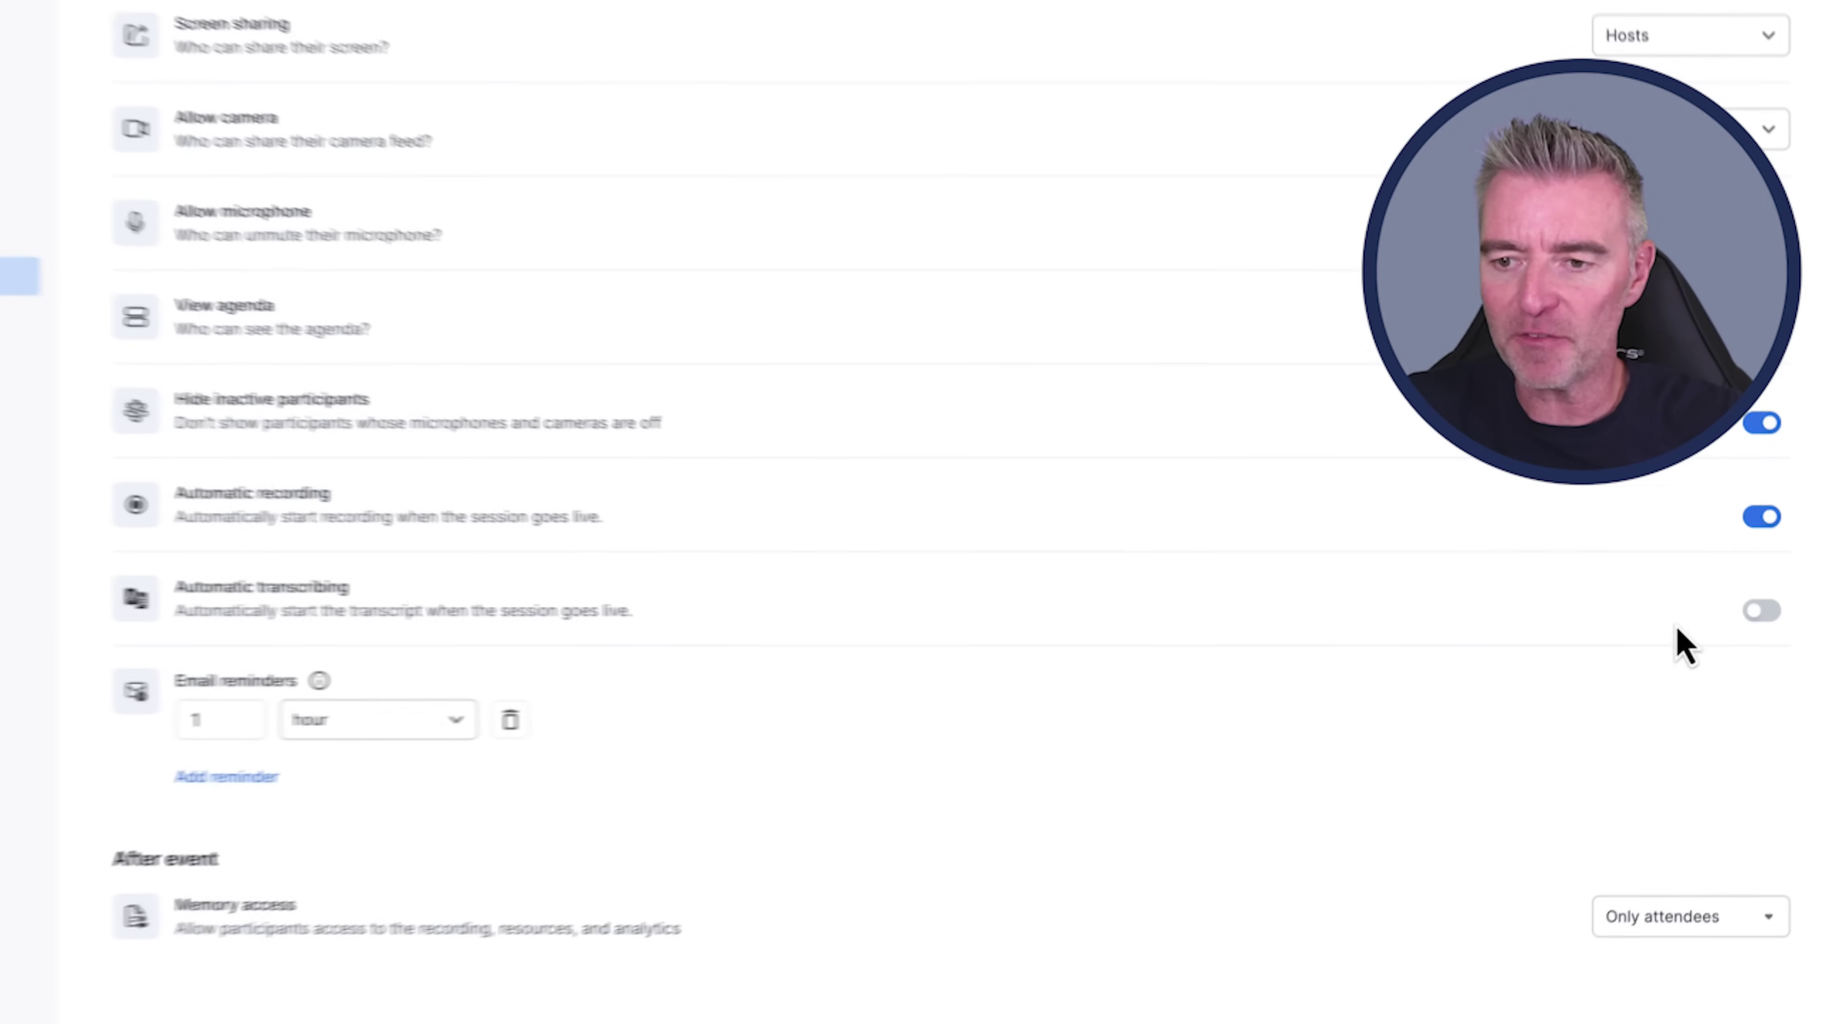
{"action": "left_click", "coordinate": [1761, 610]}
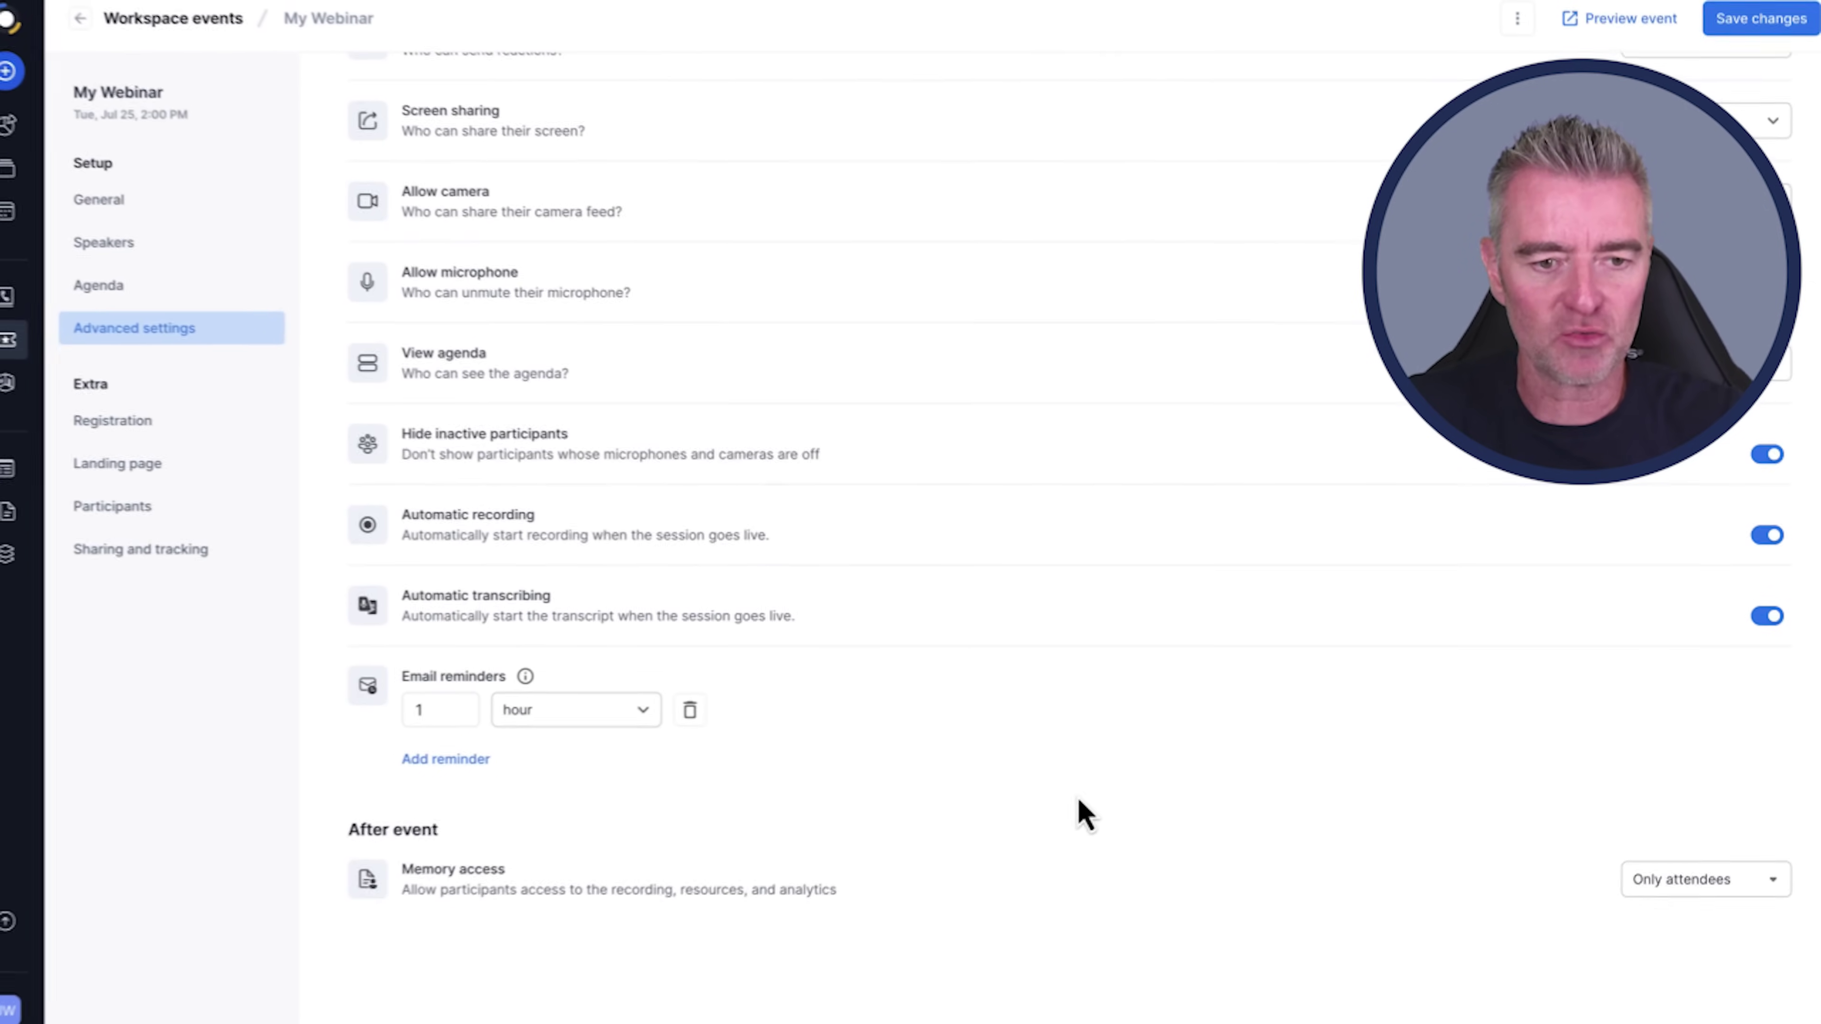
Step: Add a second email reminder set to 2 days before the event
{"action": "scroll", "coordinate": [1078, 799], "scroll_direction": "down", "scroll_amount": 1}
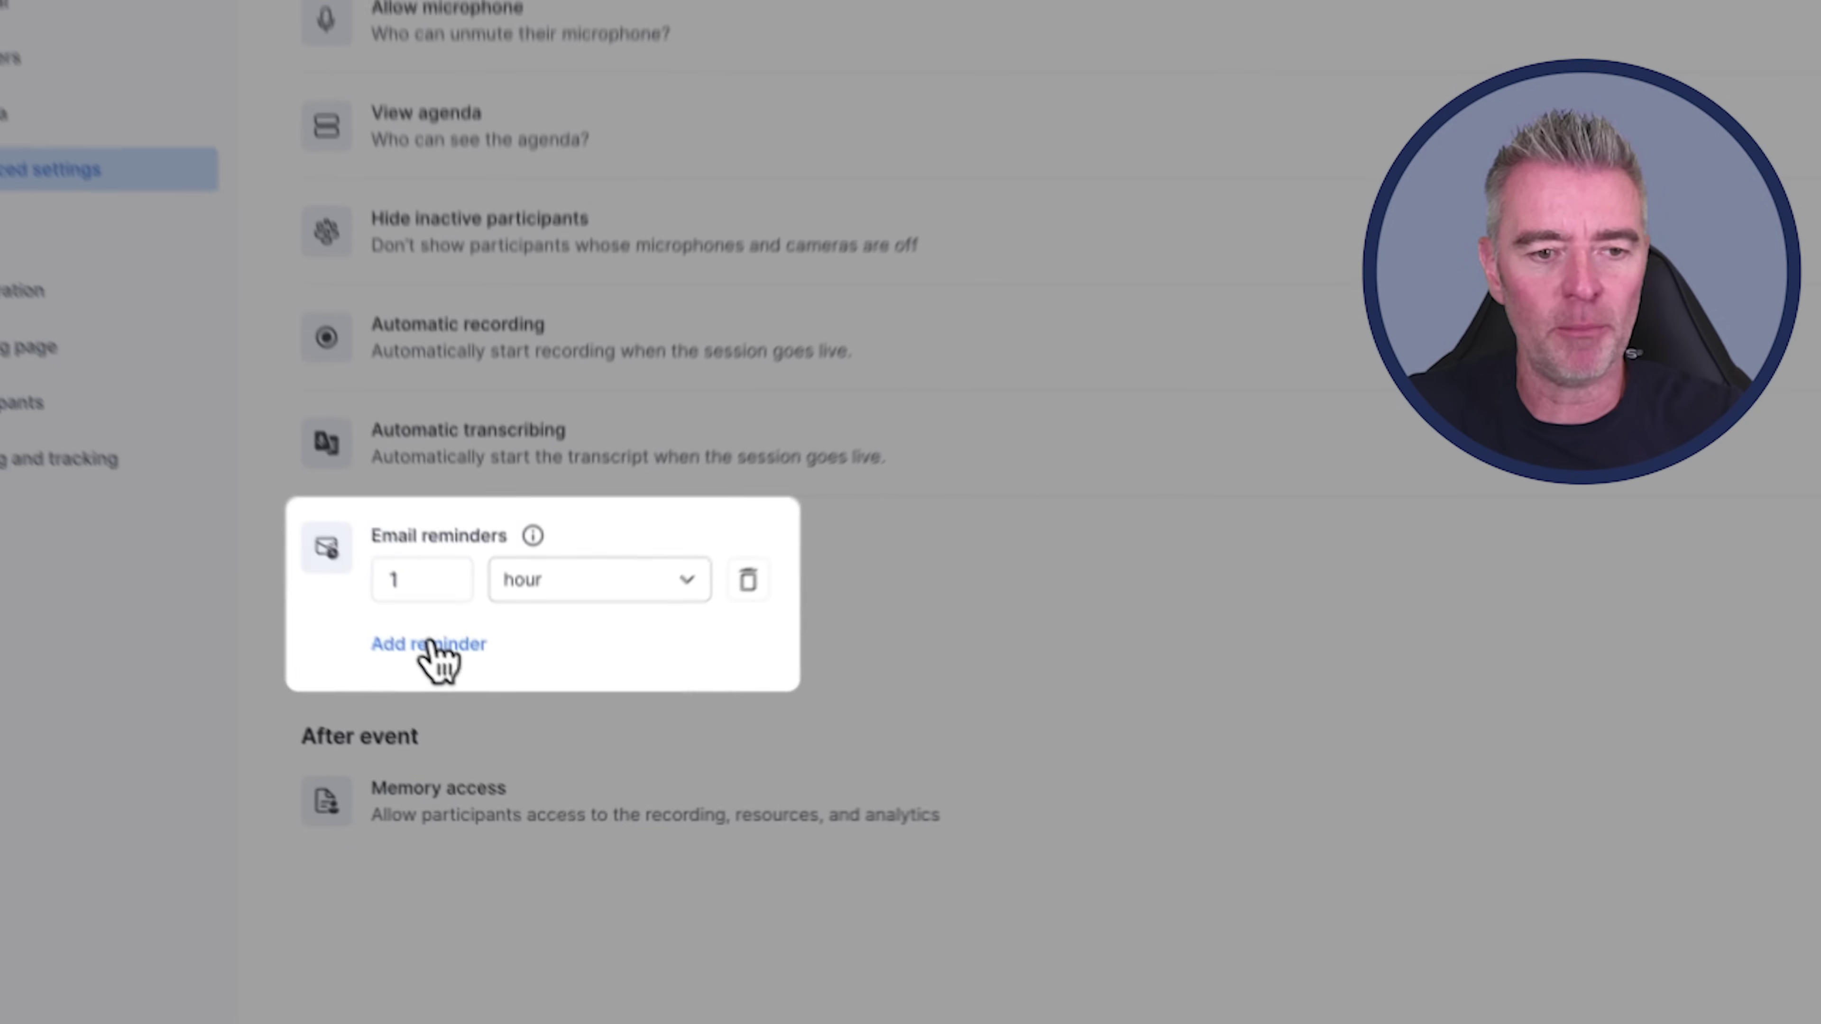
{"action": "left_click", "coordinate": [459, 690]}
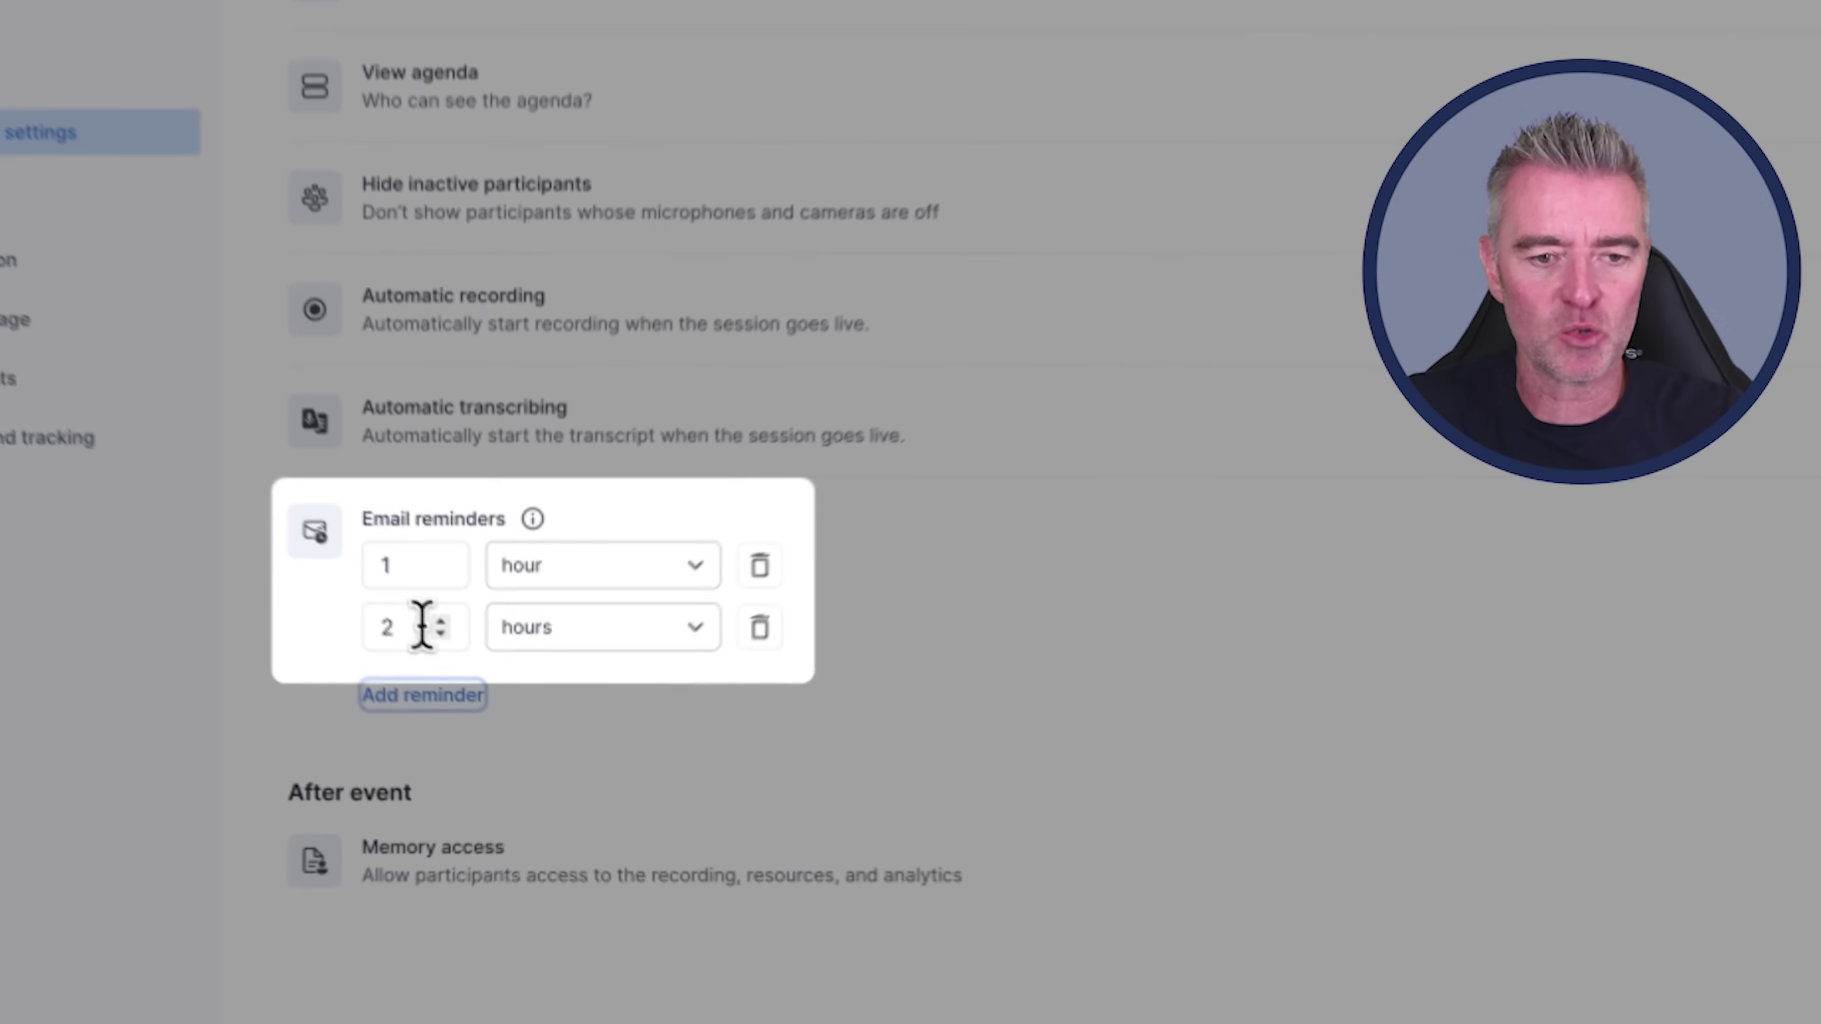
{"action": "left_click", "coordinate": [584, 642]}
{"action": "left_click", "coordinate": [555, 804]}
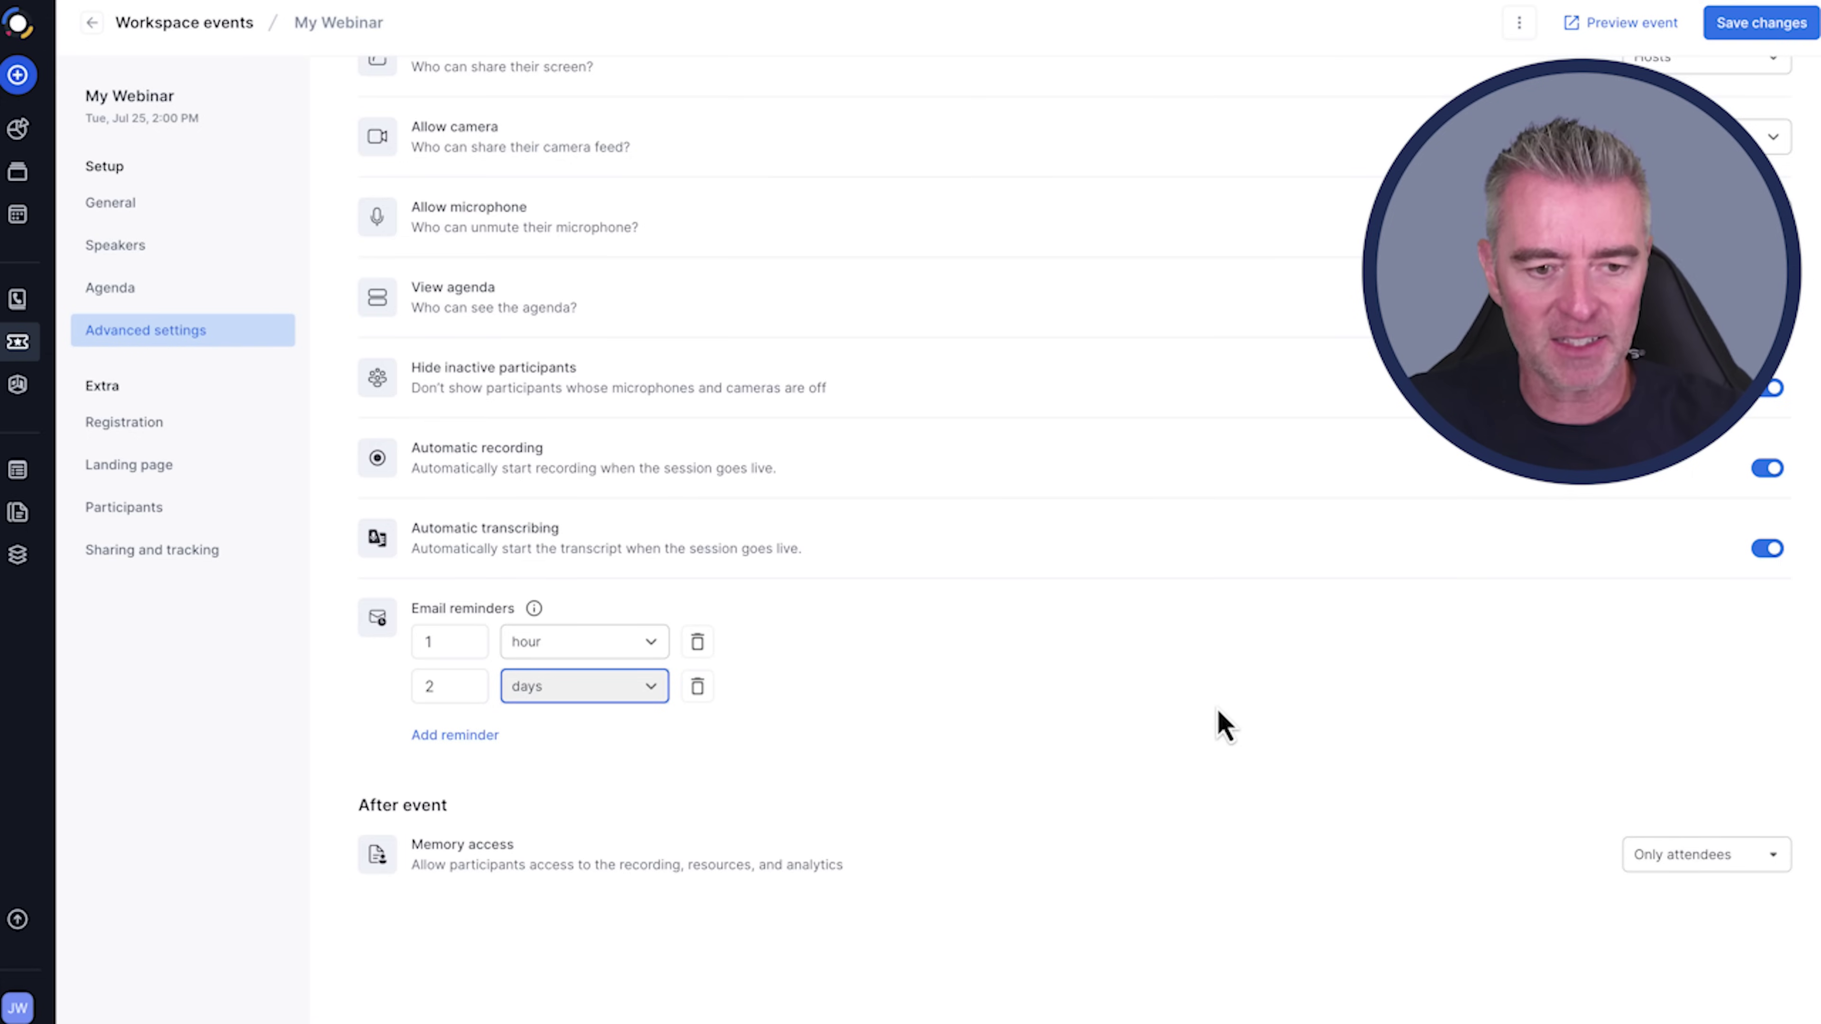
Step: Check the Memory access options for after the event, and keep access set to Only attendees
{"action": "scroll", "coordinate": [784, 873], "scroll_direction": "down", "scroll_amount": 1}
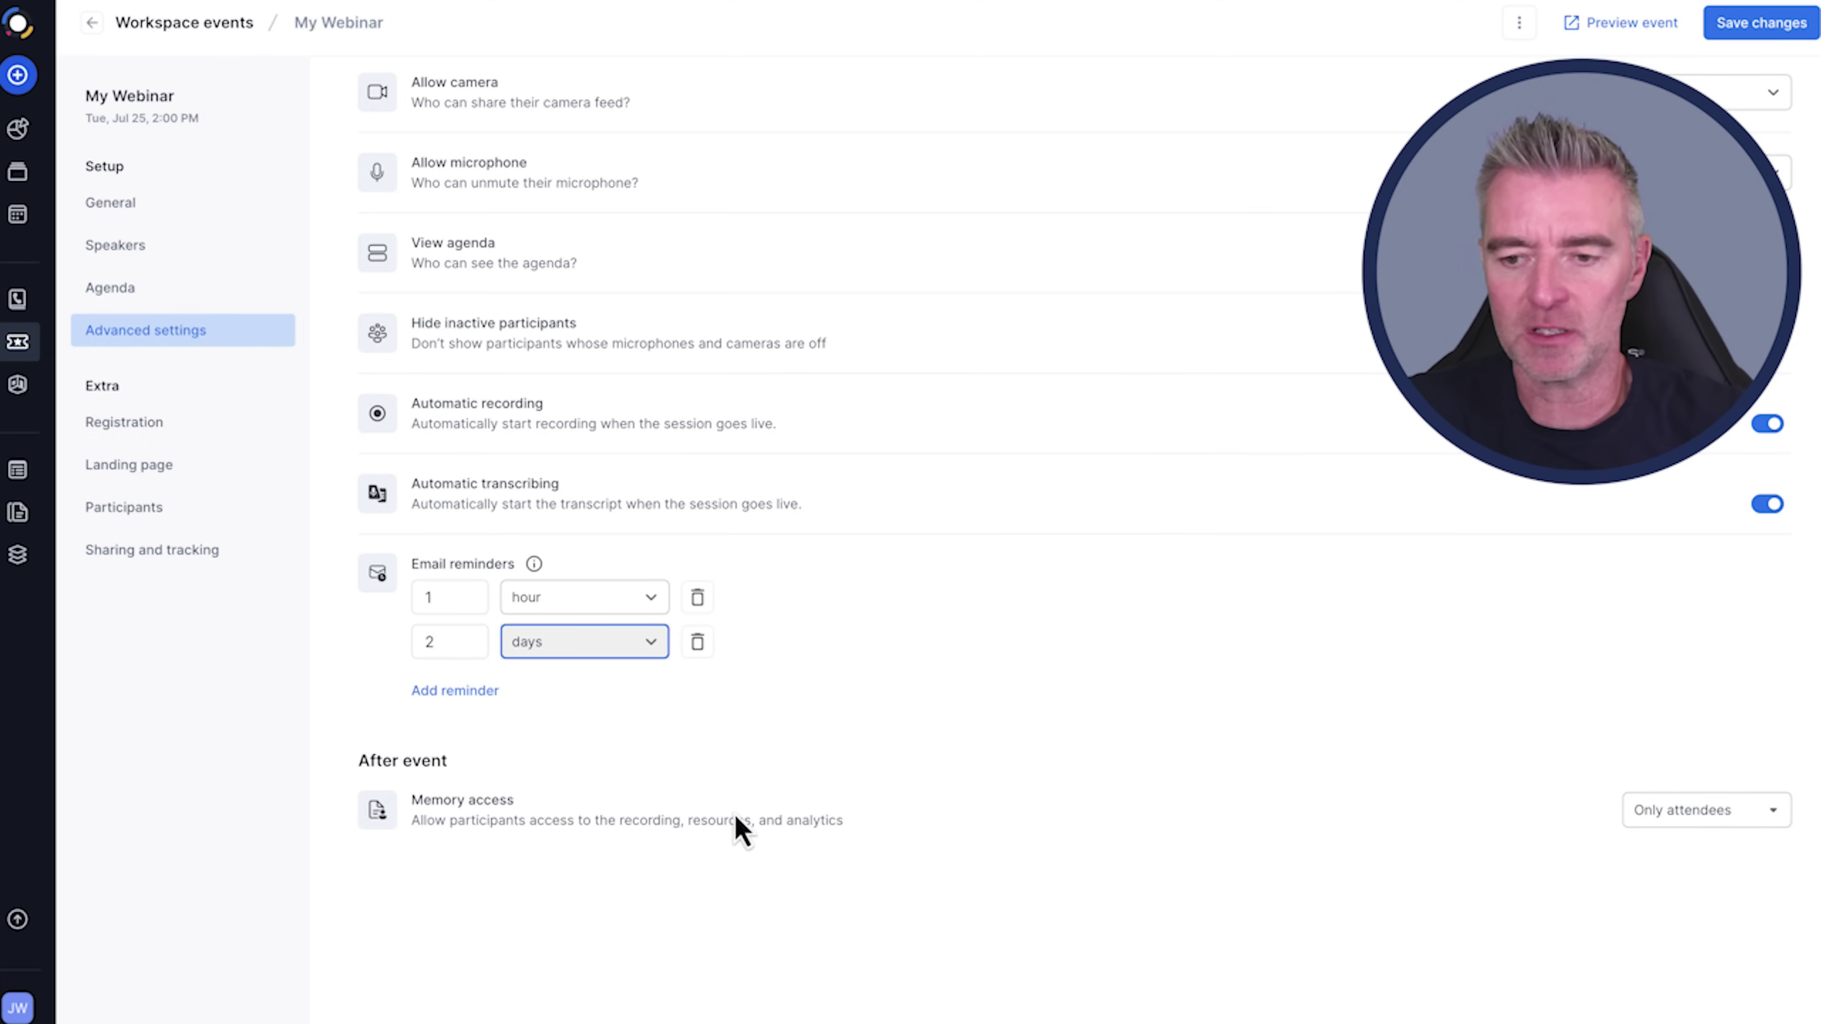
{"action": "left_click", "coordinate": [1674, 807]}
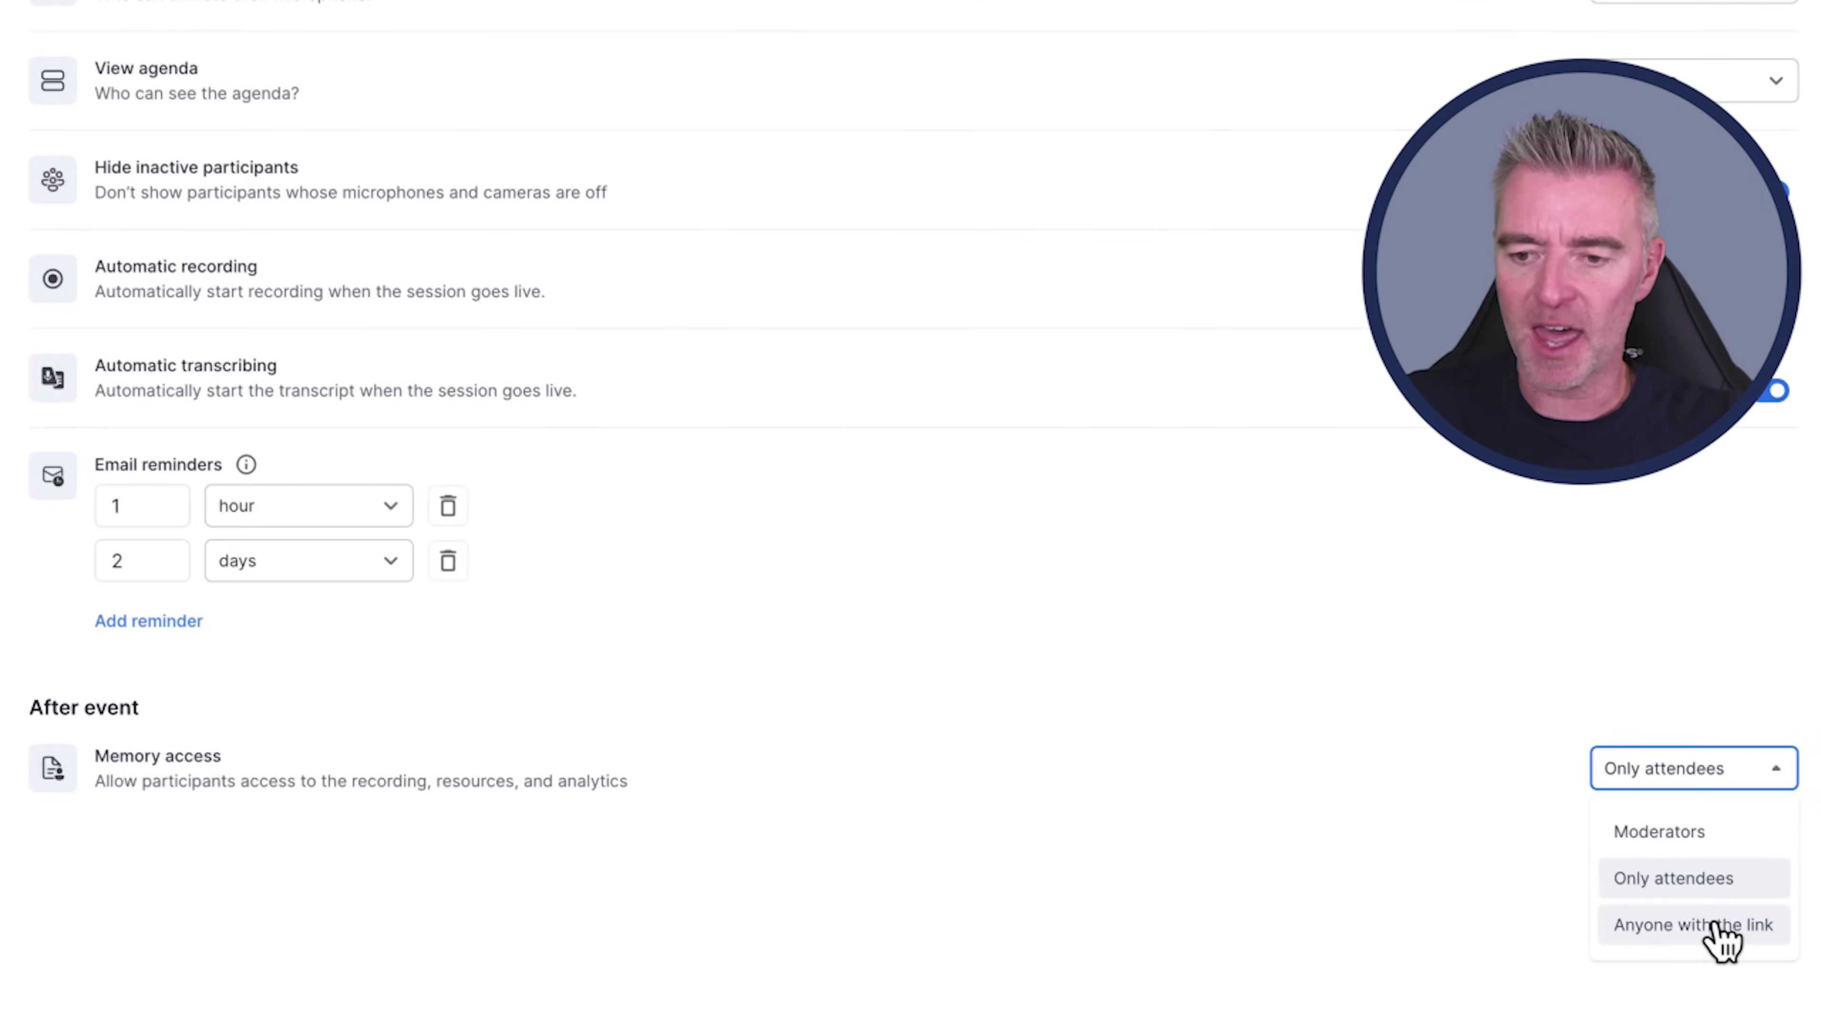
{"action": "left_click", "coordinate": [1681, 878]}
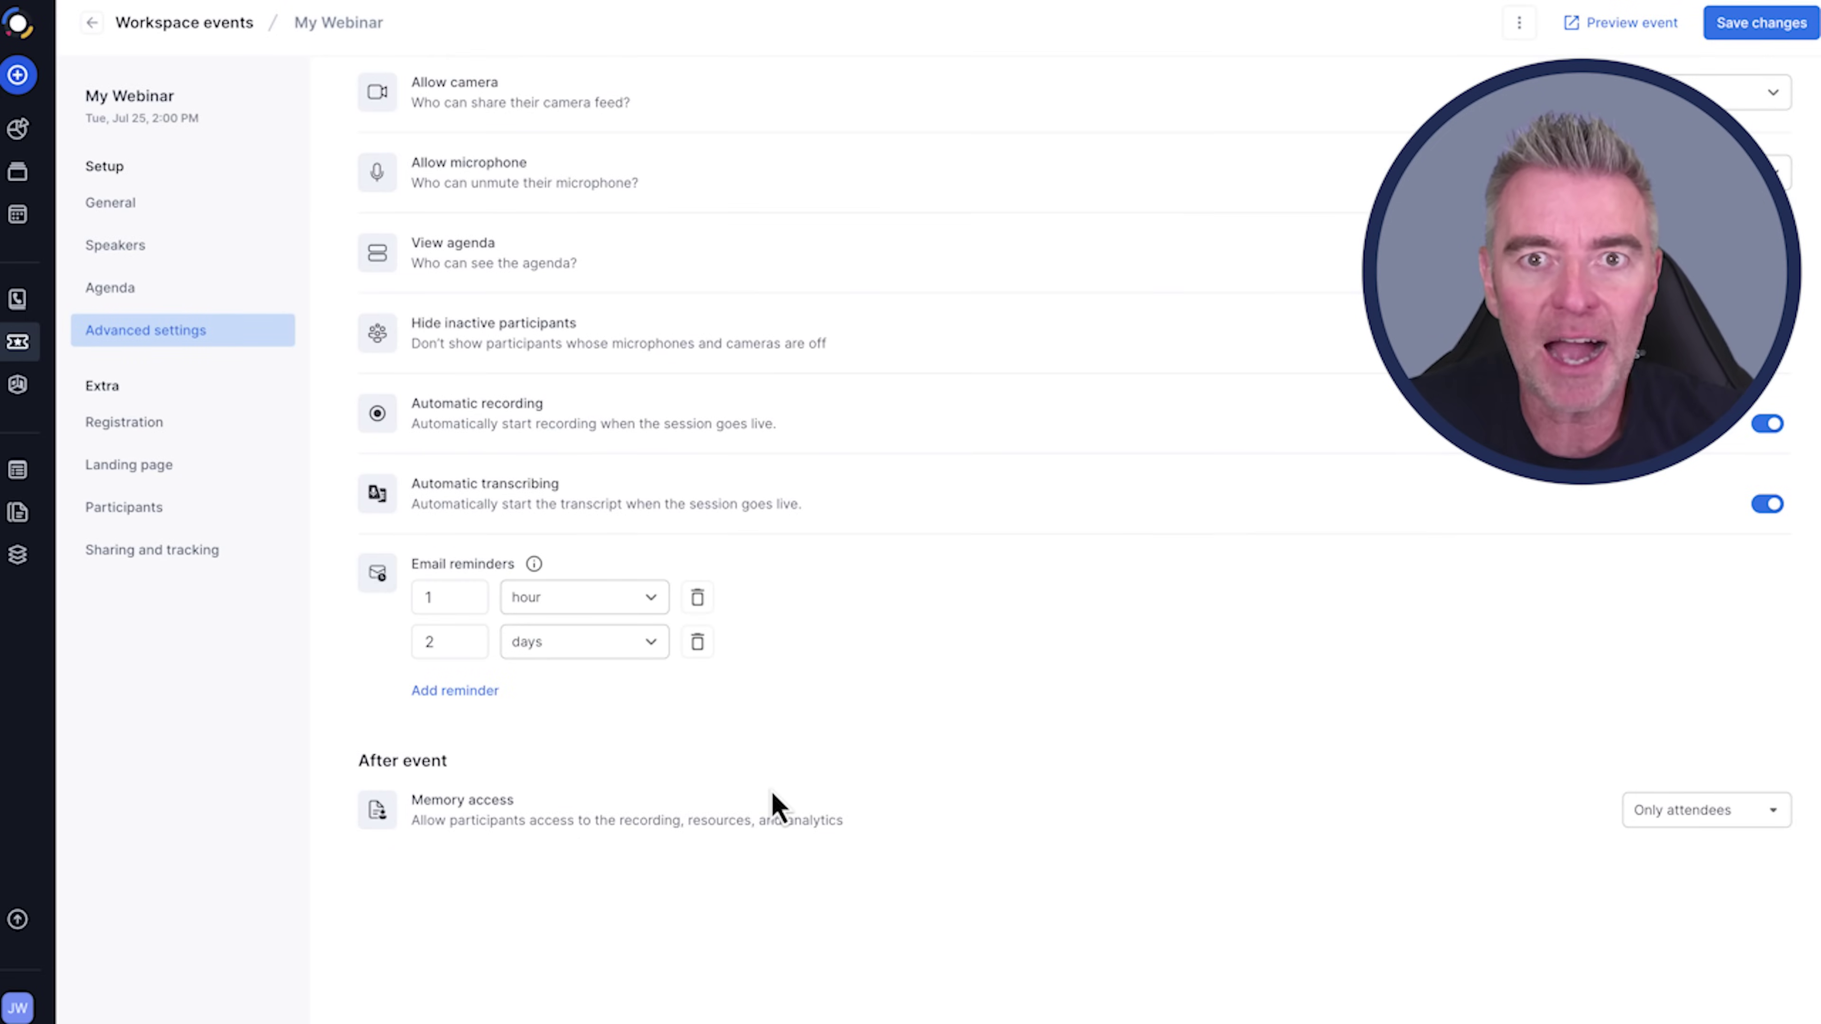
Step: Look over the registration form and landing page settings, and preview the public page of My Webinar
{"action": "left_click", "coordinate": [130, 424]}
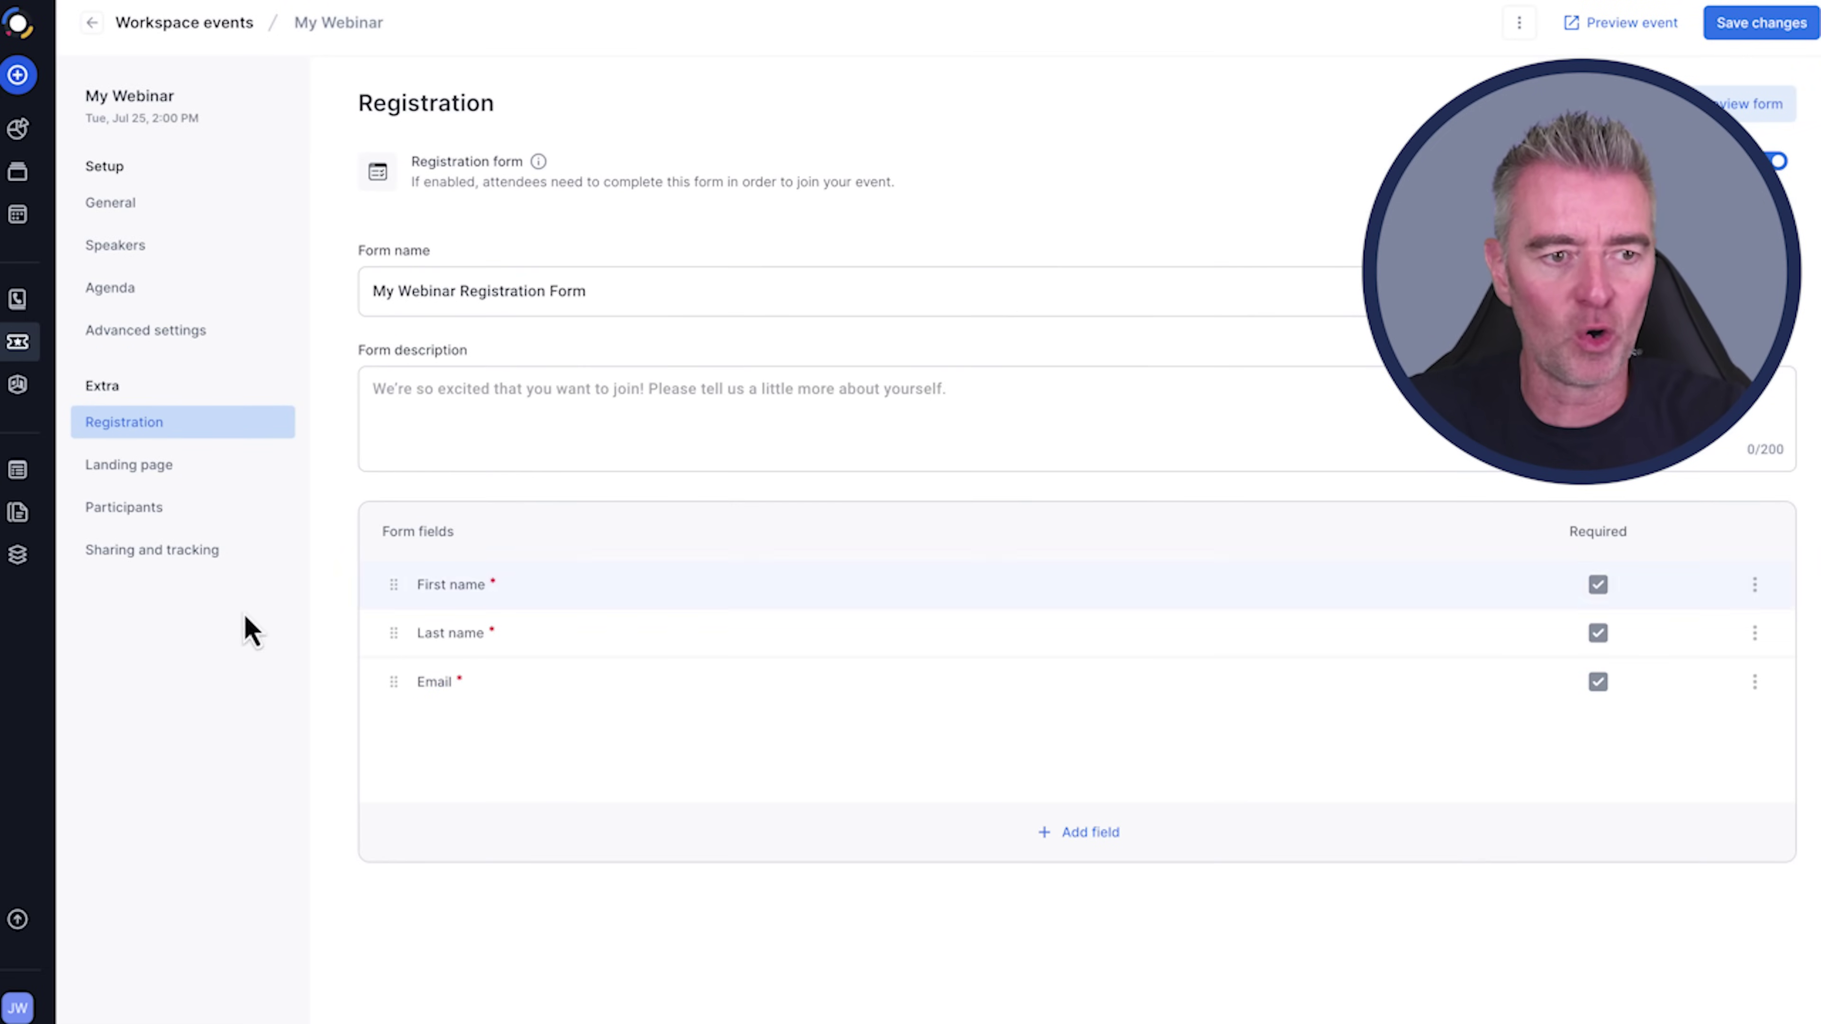
{"action": "left_click", "coordinate": [254, 470]}
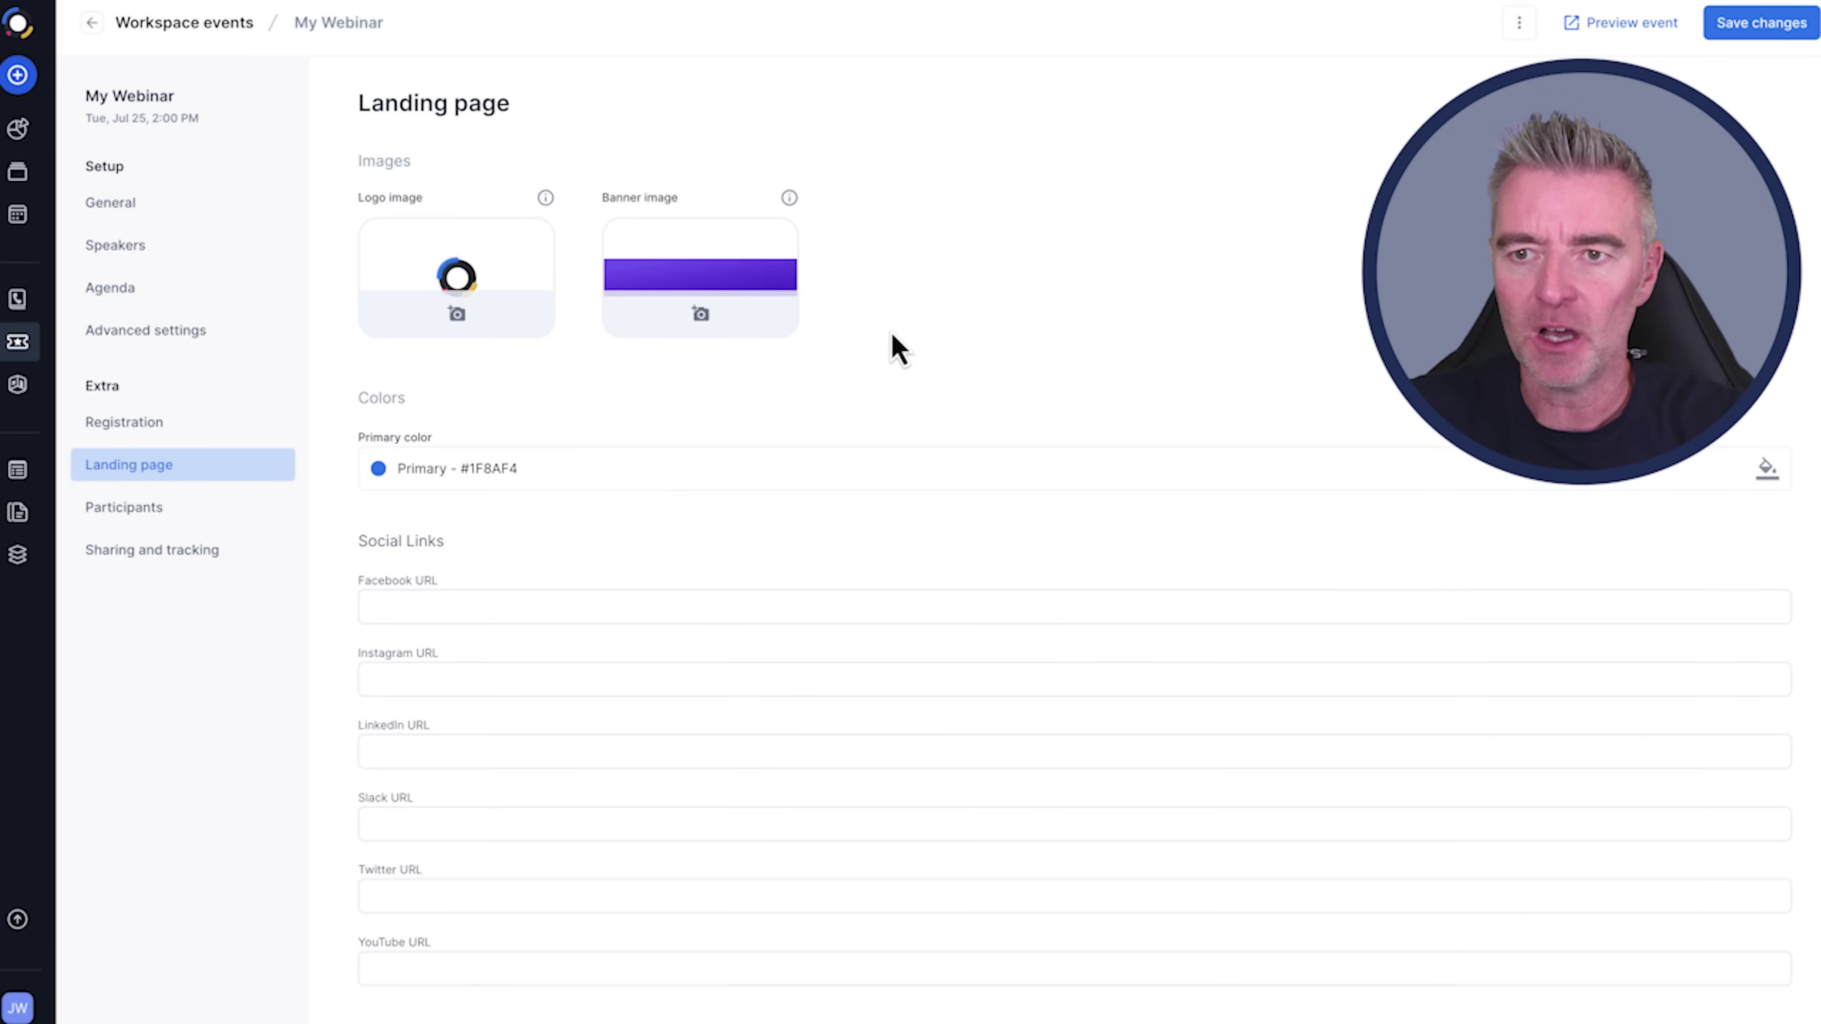
{"action": "left_click", "coordinate": [1640, 32]}
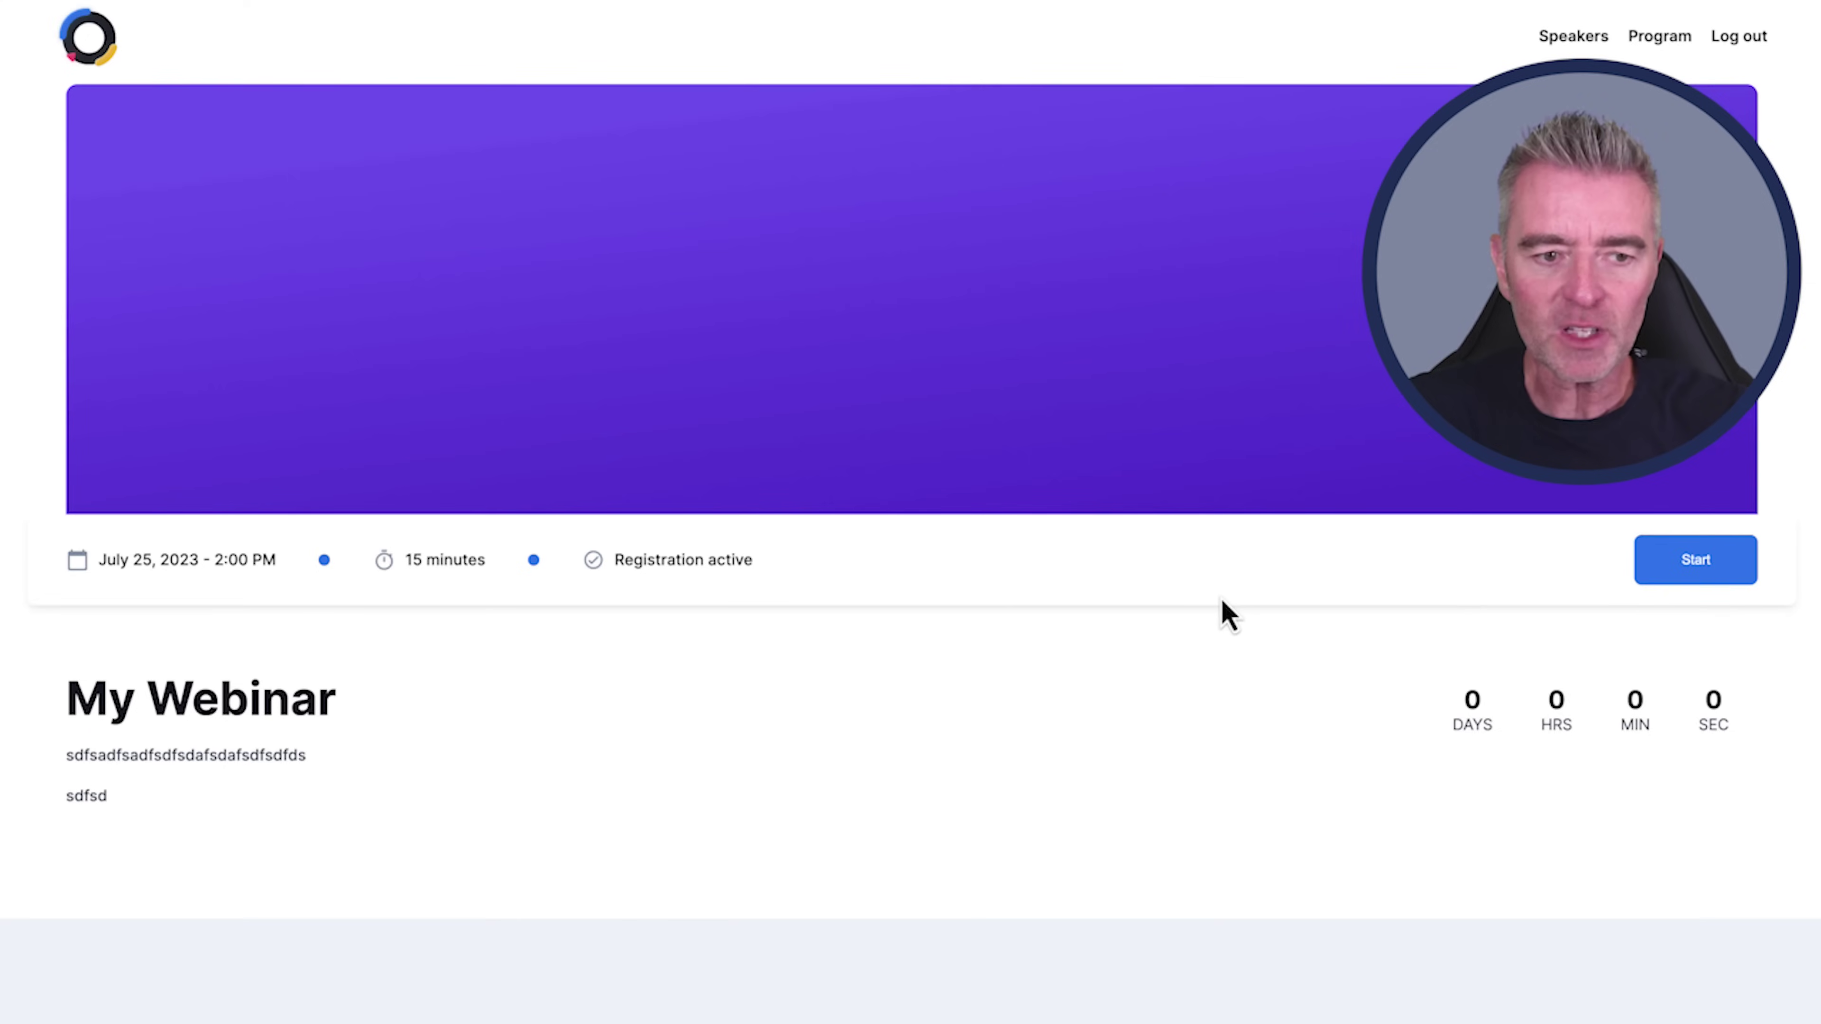
{"action": "scroll", "coordinate": [1220, 610], "scroll_direction": "down", "scroll_amount": 3}
{"action": "scroll", "coordinate": [1224, 614], "scroll_direction": "down", "scroll_amount": 3}
{"action": "scroll", "coordinate": [343, 183], "scroll_direction": "up", "scroll_amount": 3}
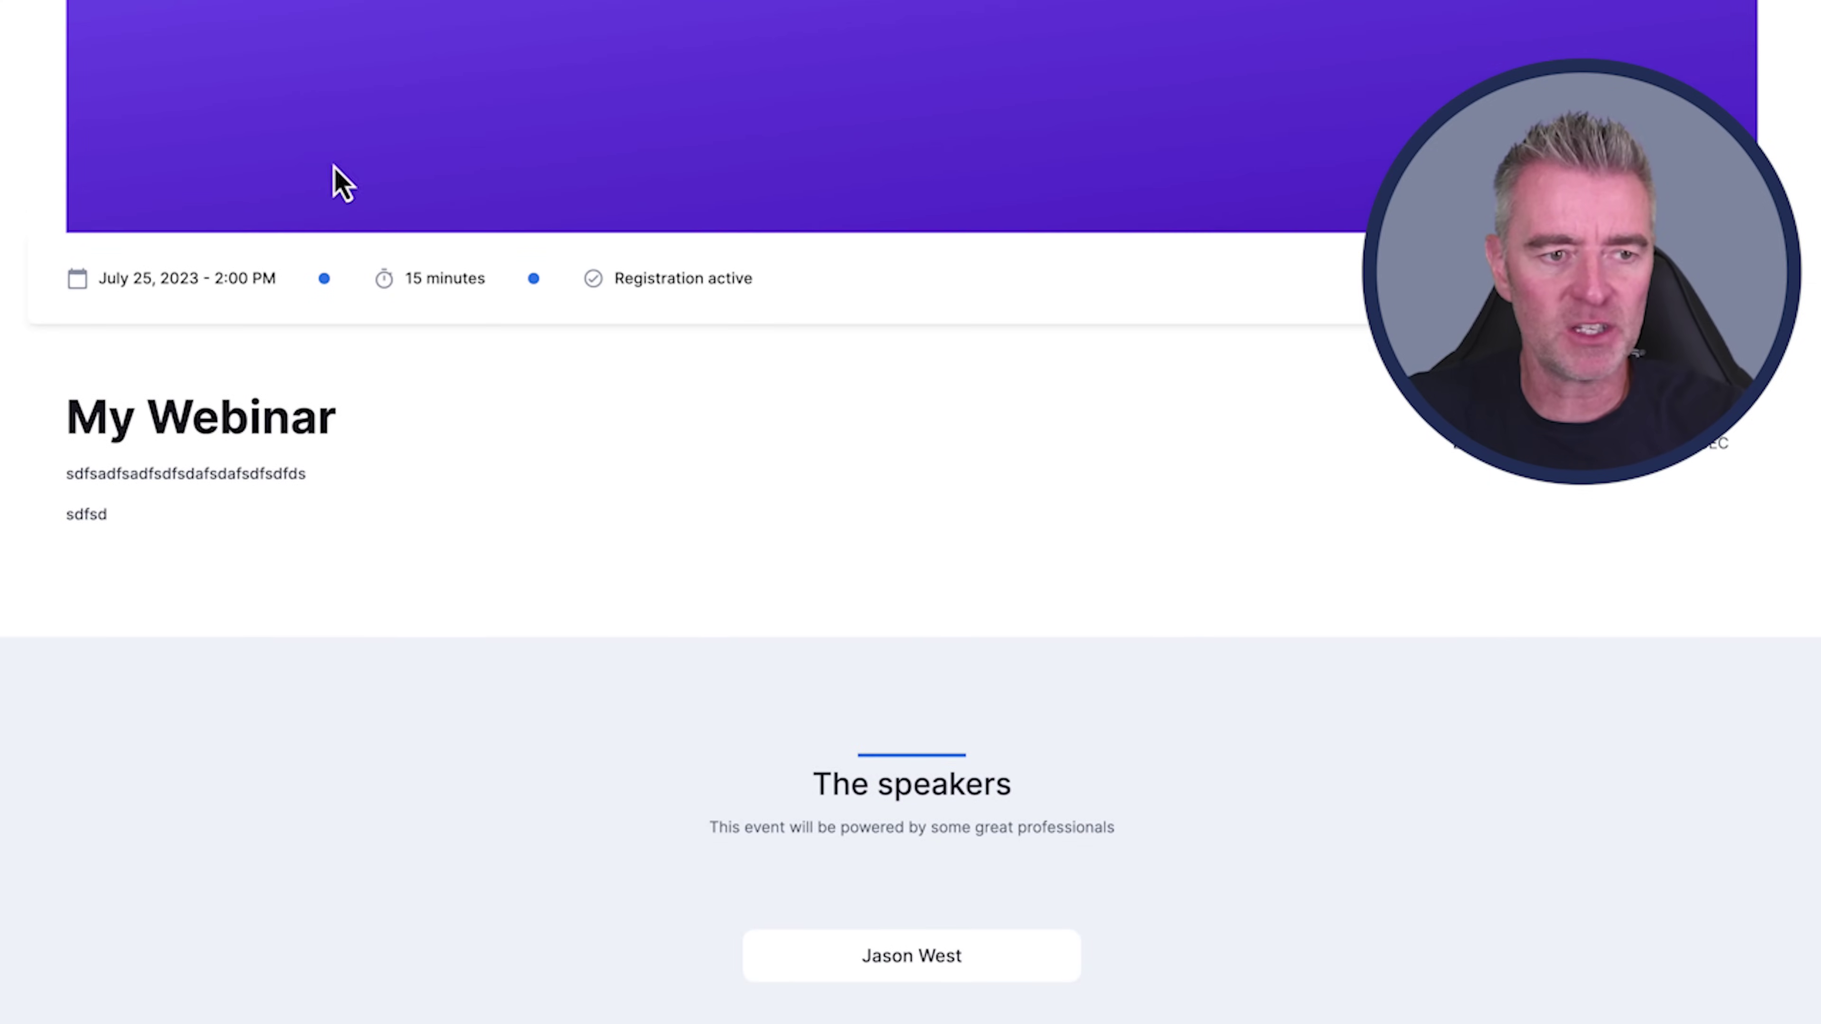
{"action": "scroll", "coordinate": [718, 624], "scroll_direction": "up", "scroll_amount": 2}
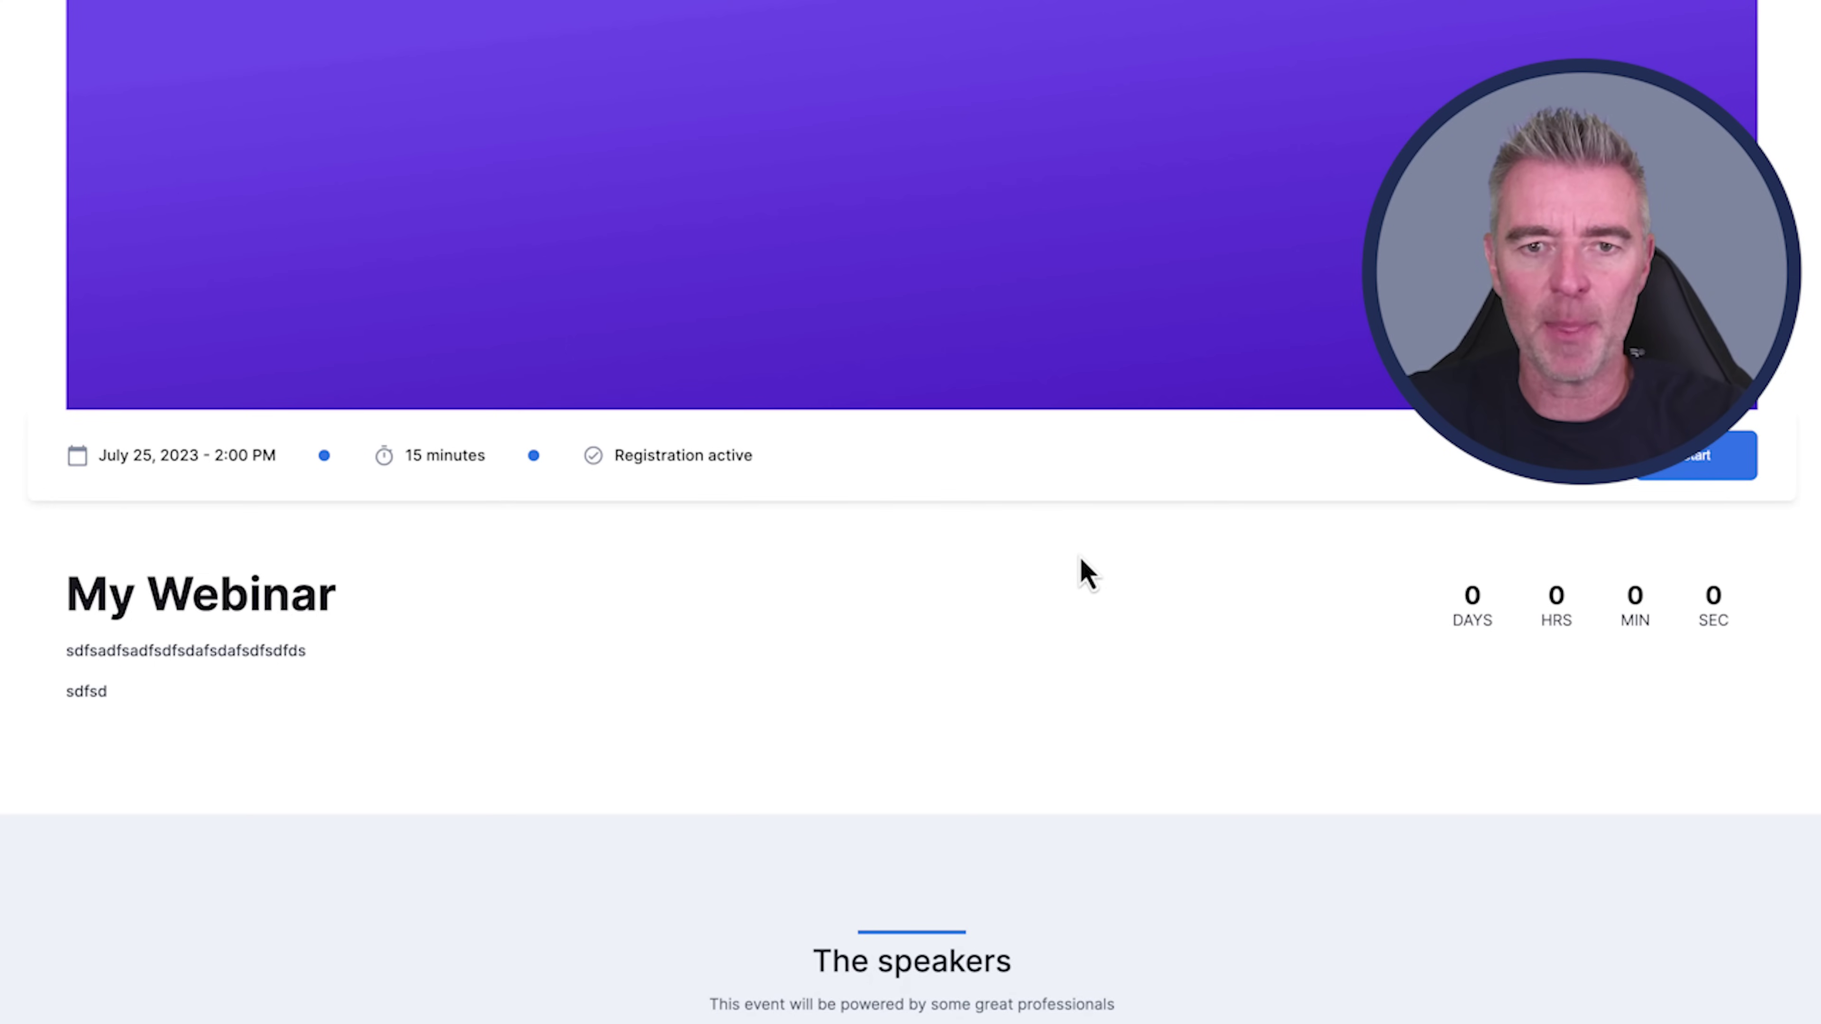
{"action": "scroll", "coordinate": [1084, 570], "scroll_direction": "up", "scroll_amount": 1}
Step: Examine the agenda topics, time slots and descriptions on the event page preview
{"action": "scroll", "coordinate": [1422, 456], "scroll_direction": "down", "scroll_amount": 15}
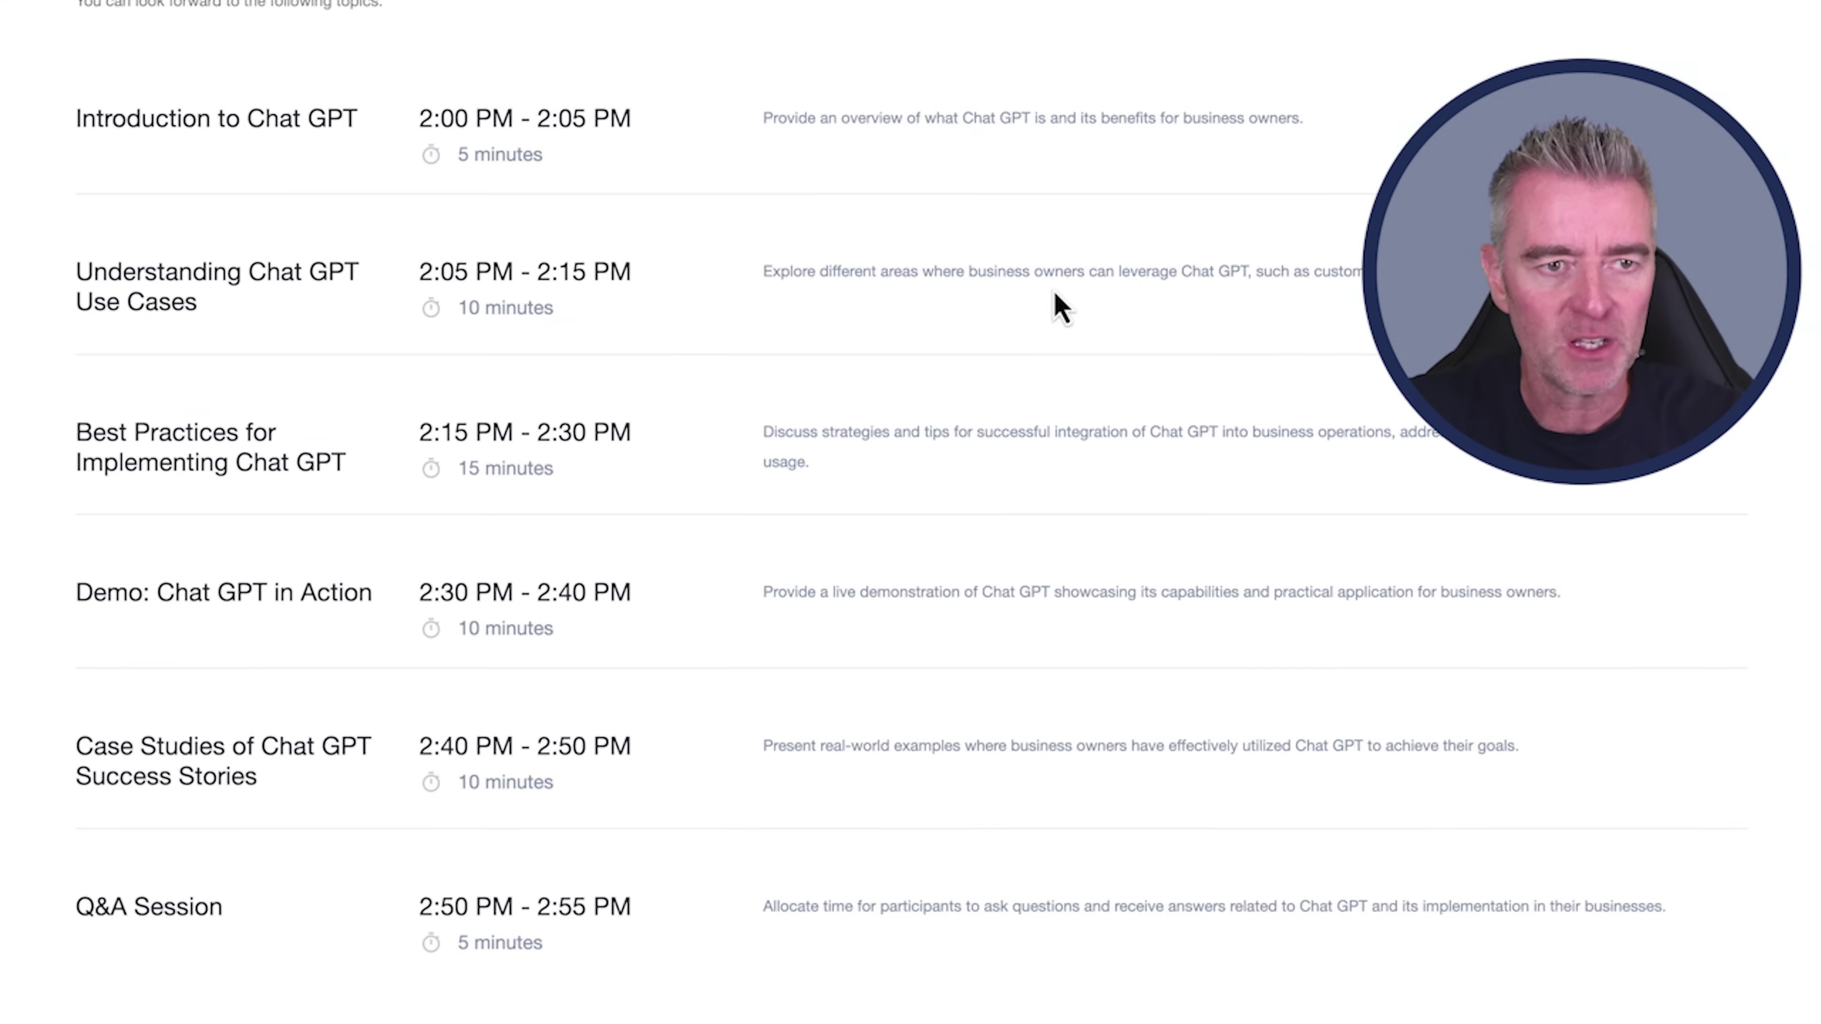
{"action": "scroll", "coordinate": [1059, 306], "scroll_direction": "up", "scroll_amount": 3}
{"action": "scroll", "coordinate": [1060, 307], "scroll_direction": "down", "scroll_amount": 2}
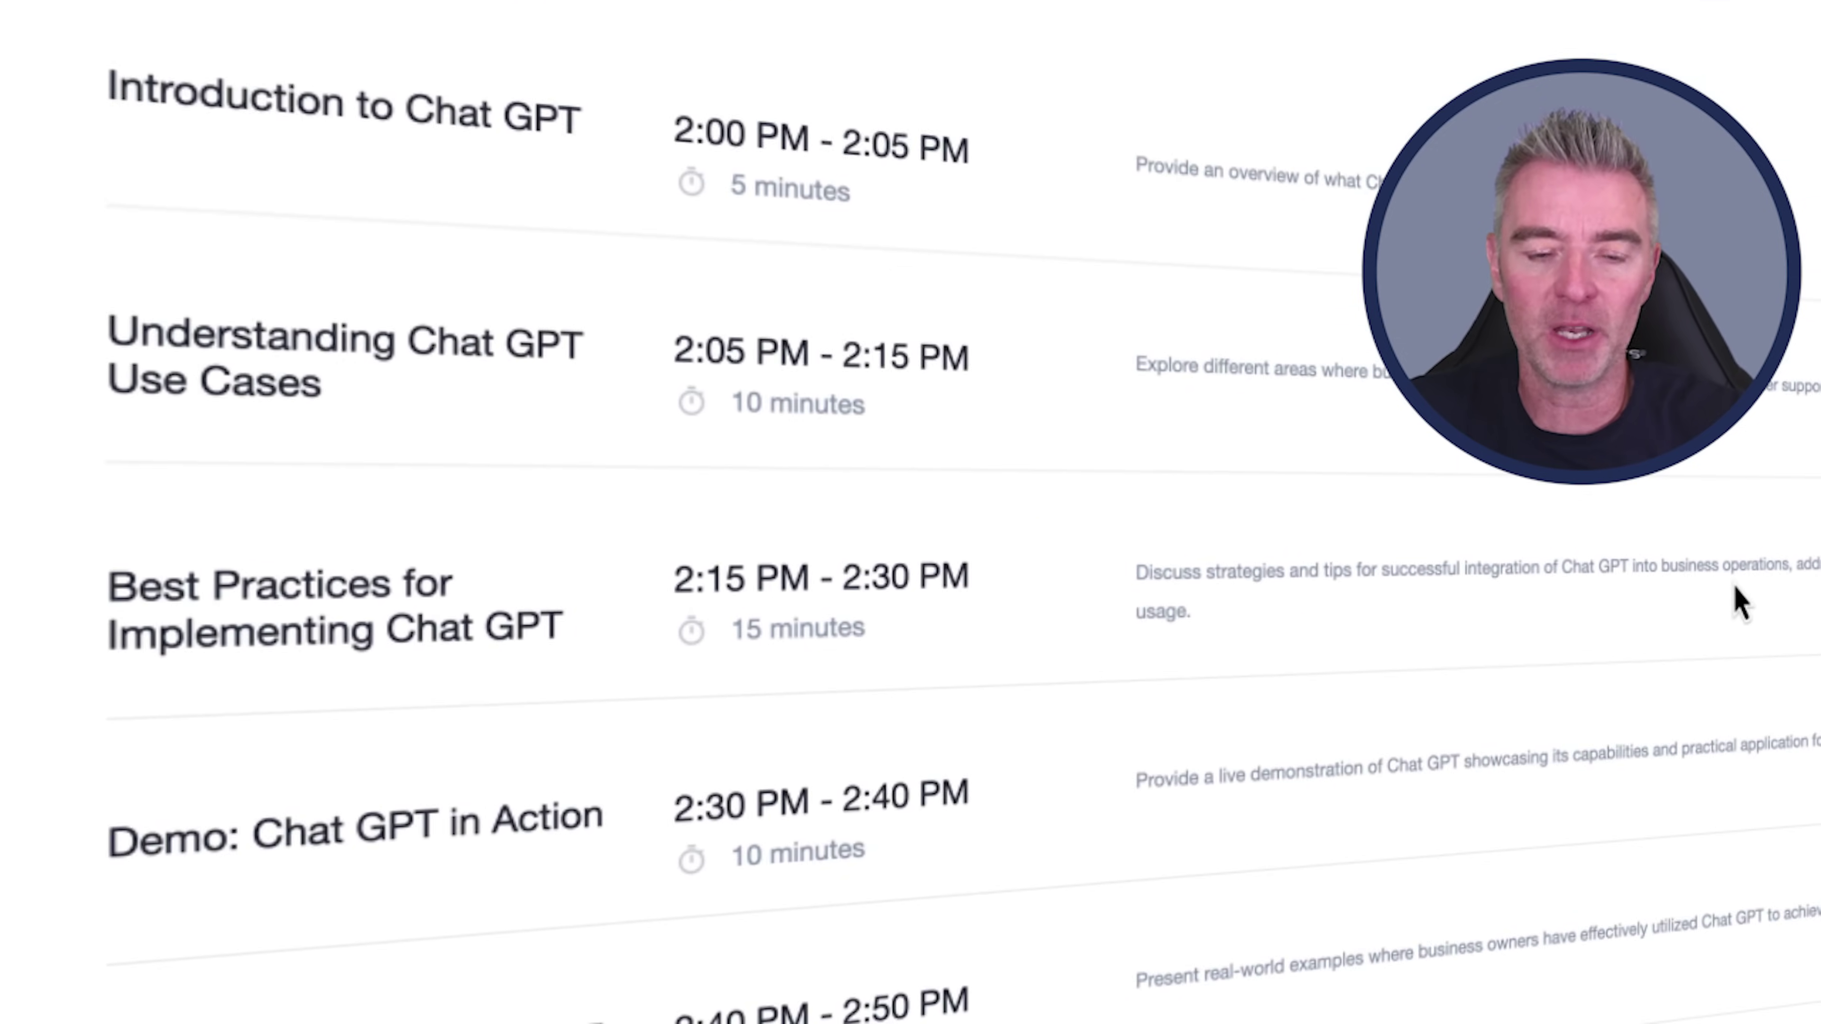
{"action": "scroll", "coordinate": [1741, 602], "scroll_direction": "down", "scroll_amount": 2}
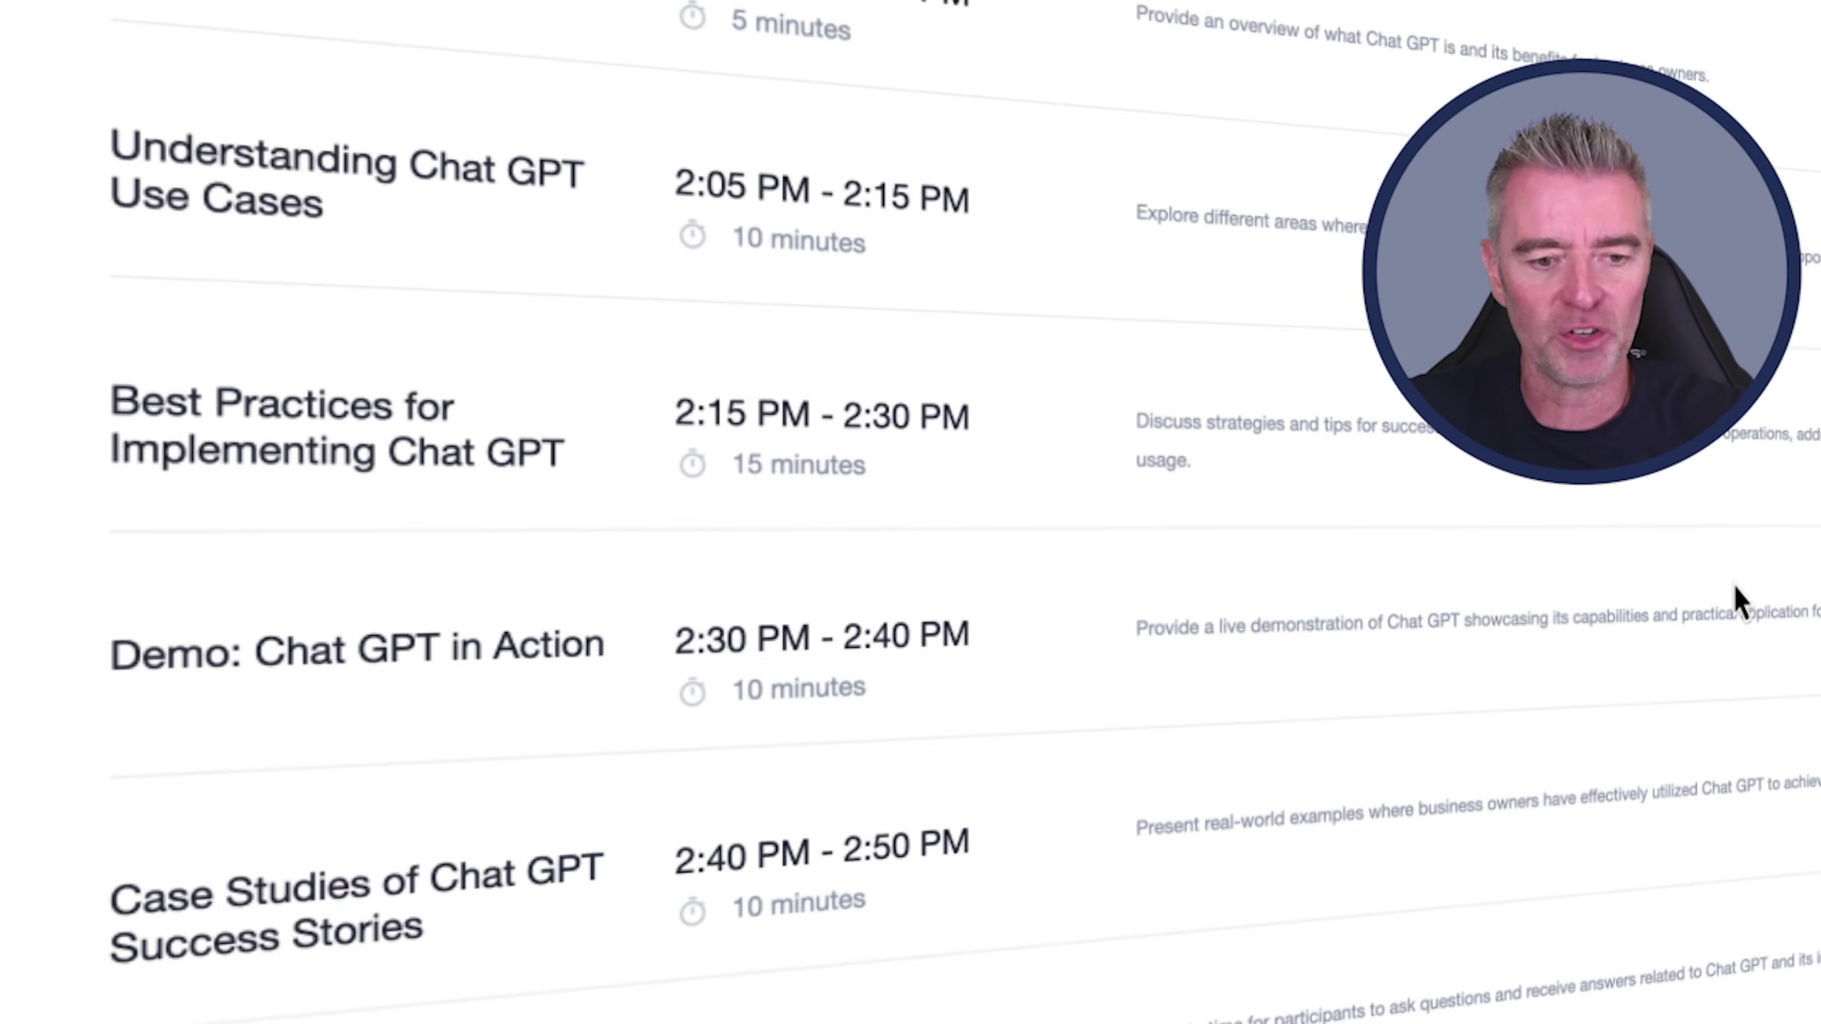
{"action": "scroll", "coordinate": [1329, 529], "scroll_direction": "up", "scroll_amount": 2}
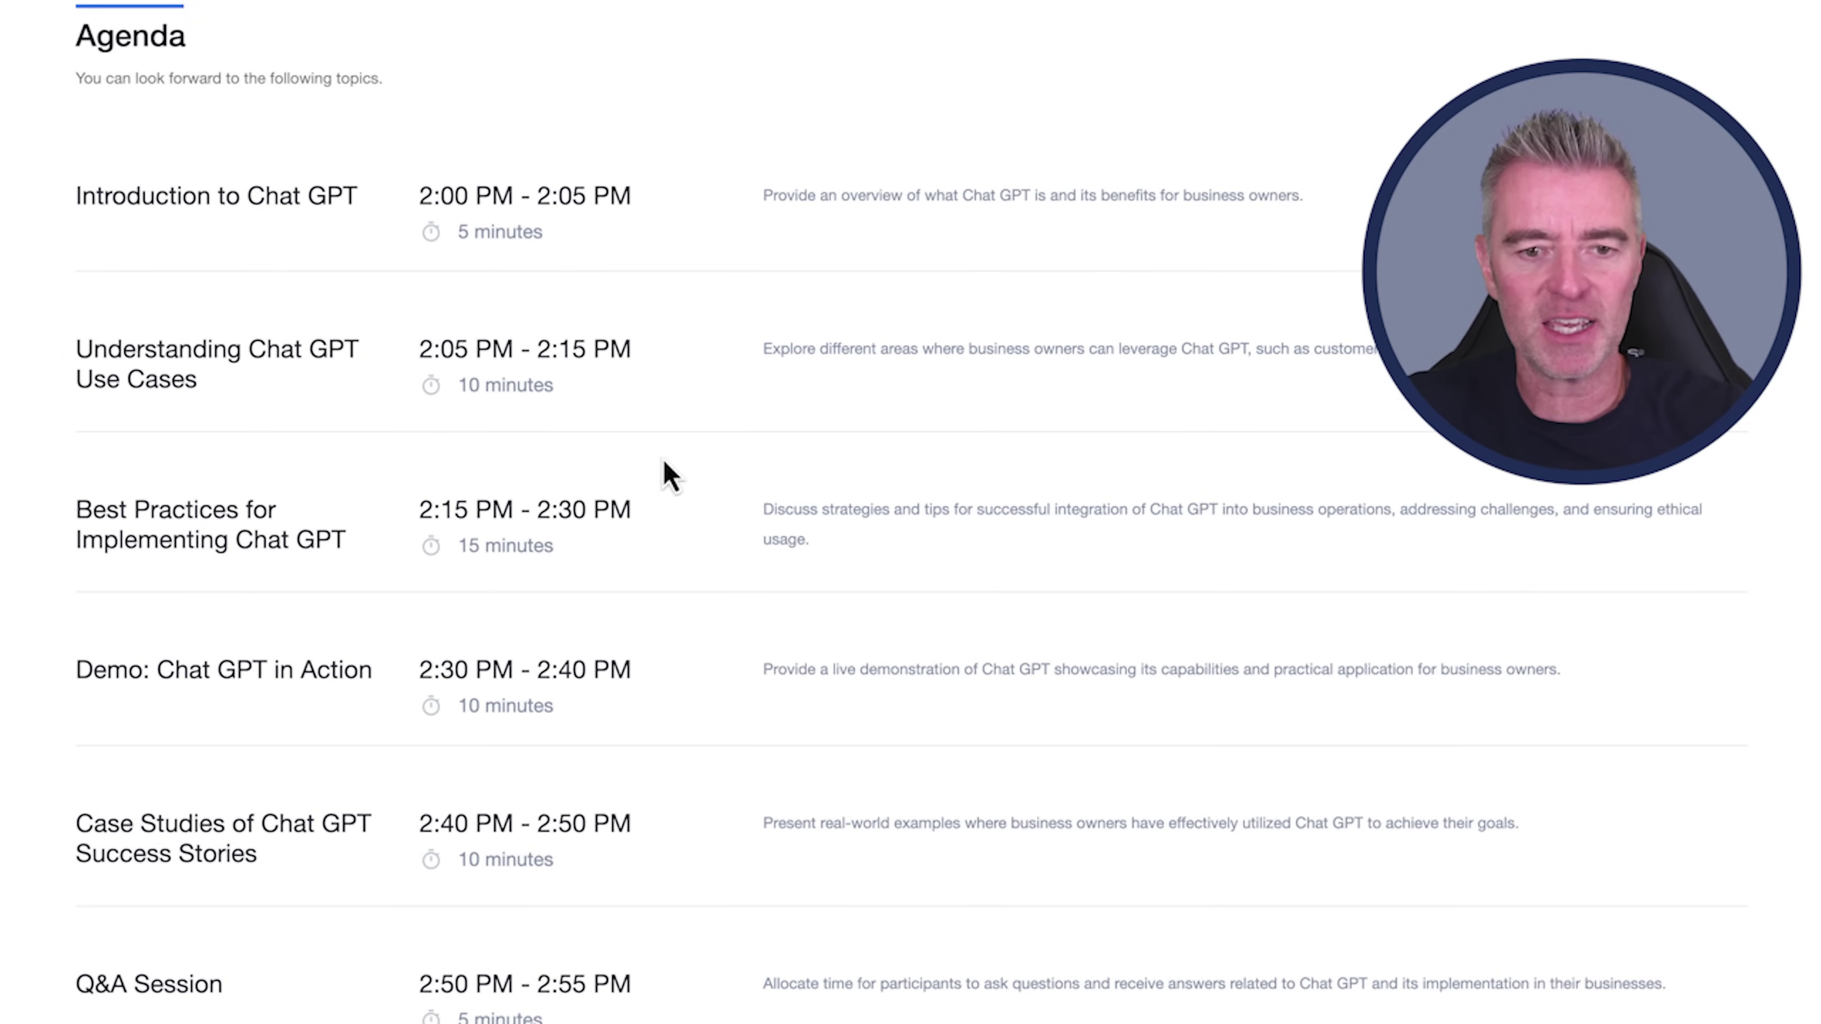
{"action": "scroll", "coordinate": [967, 771], "scroll_direction": "up", "scroll_amount": 15}
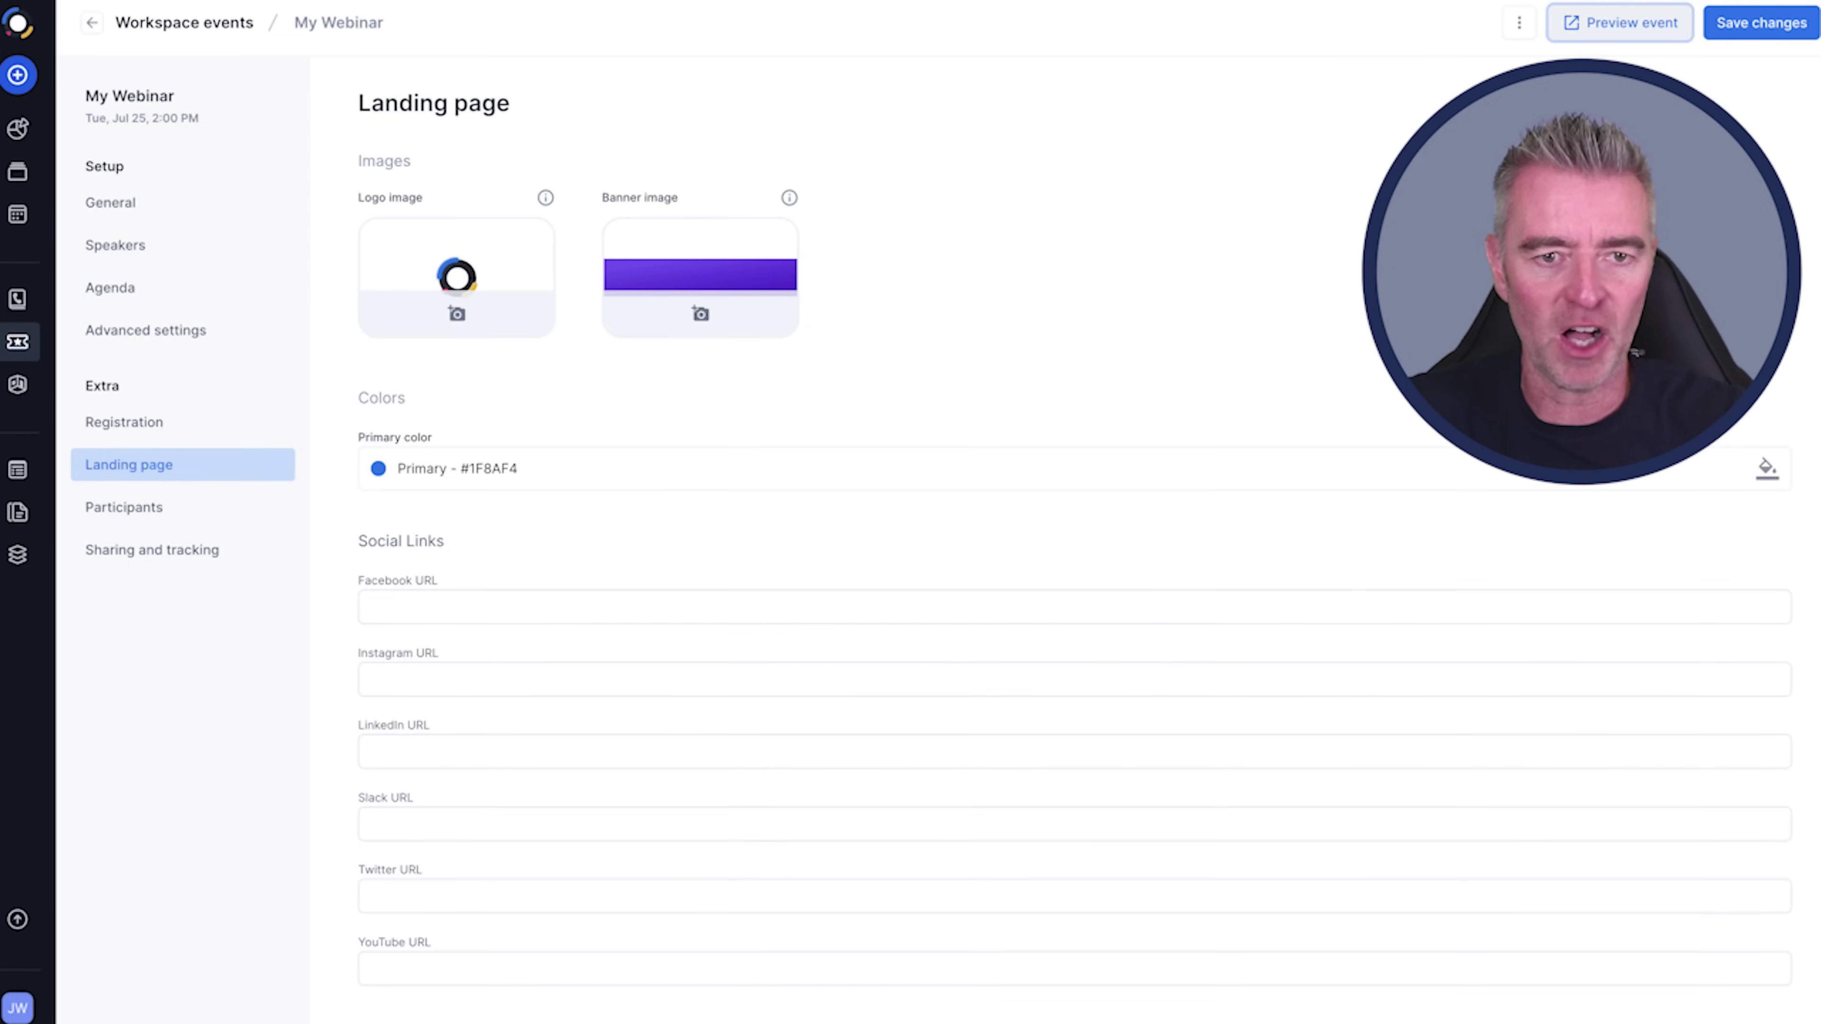
Step: Upload the "chat gpt logo black copy" file as the landing page's logo image, finding it by searching for logo
{"action": "left_click", "coordinate": [457, 315]}
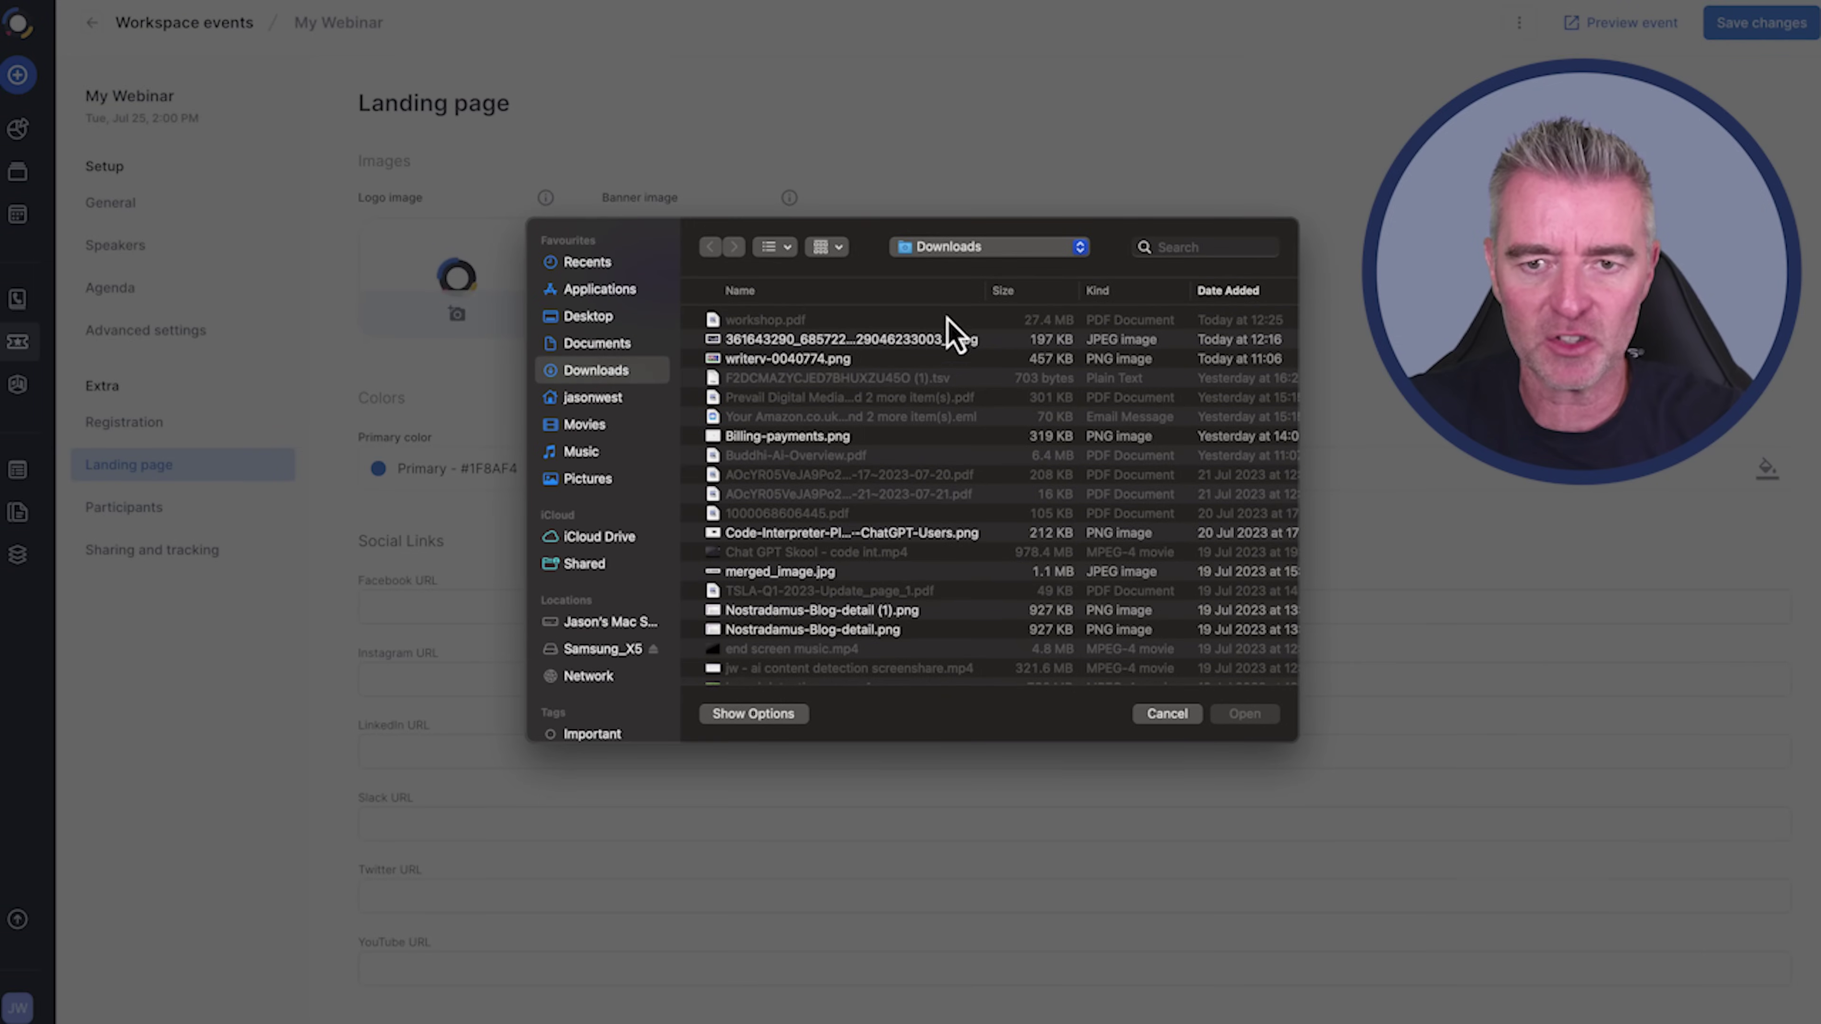
{"action": "type", "text": "logo"}
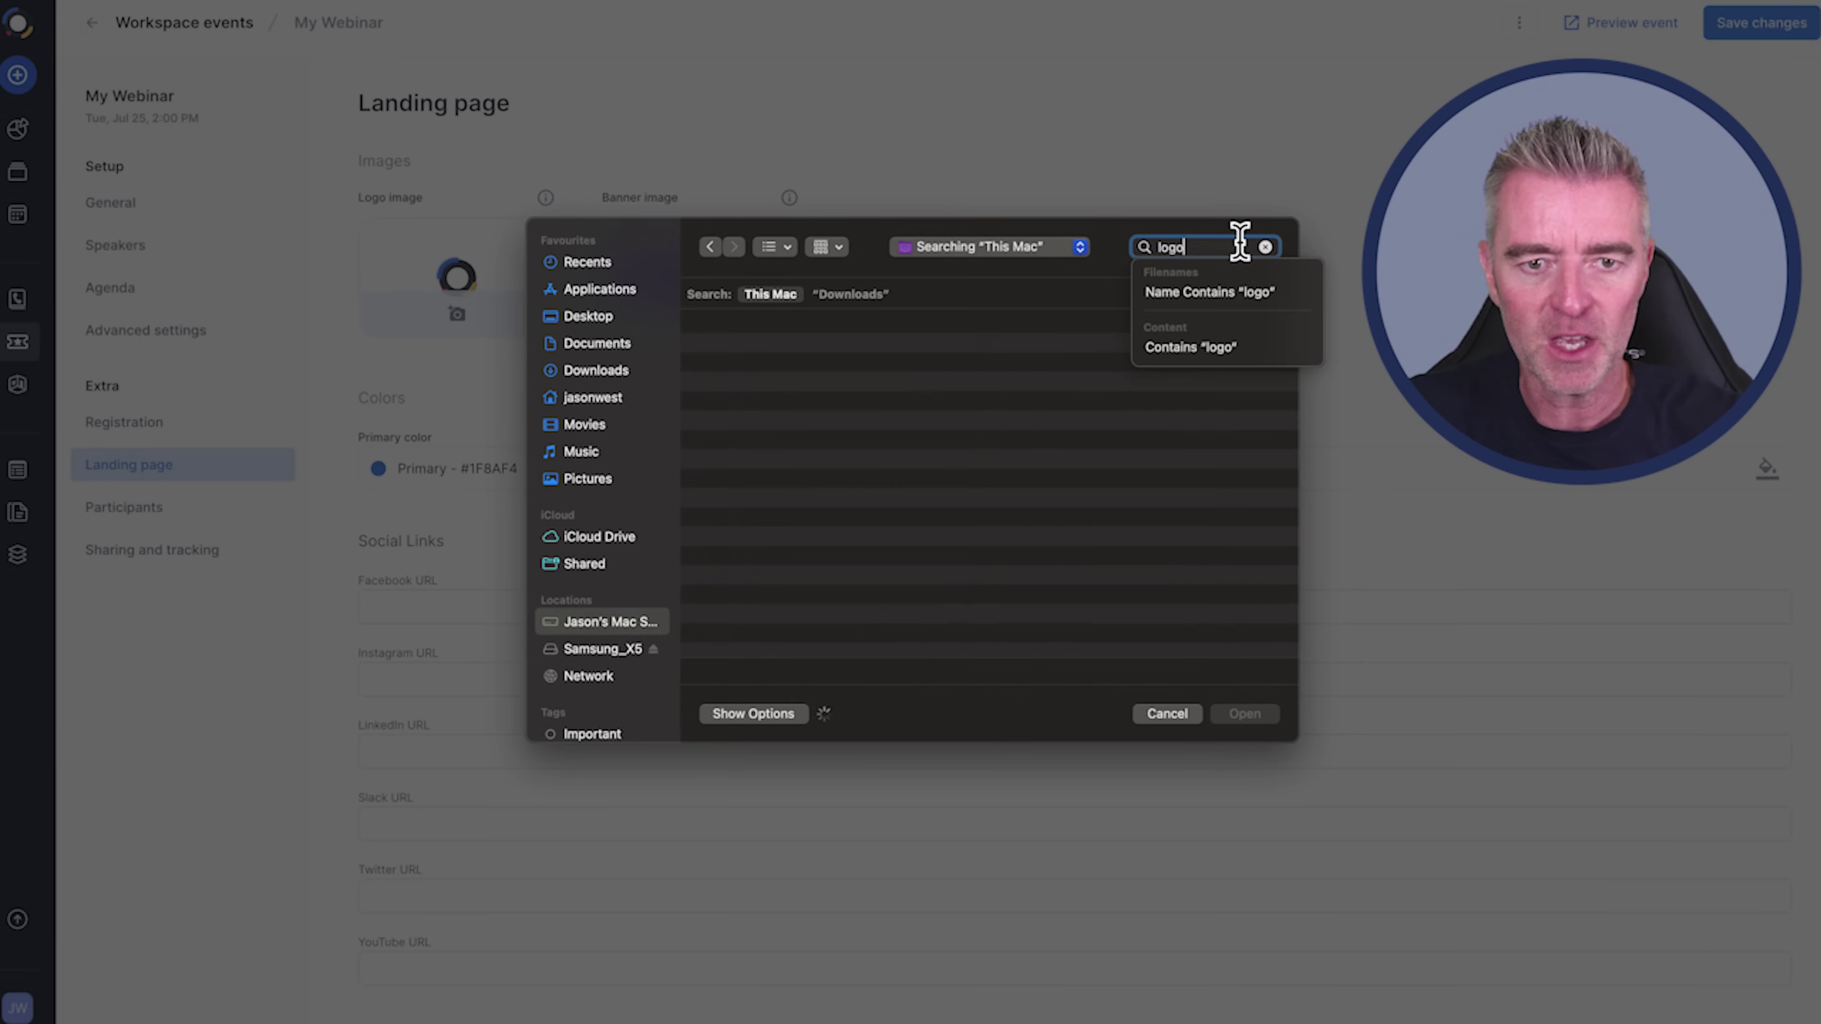
{"action": "left_click", "coordinate": [833, 352]}
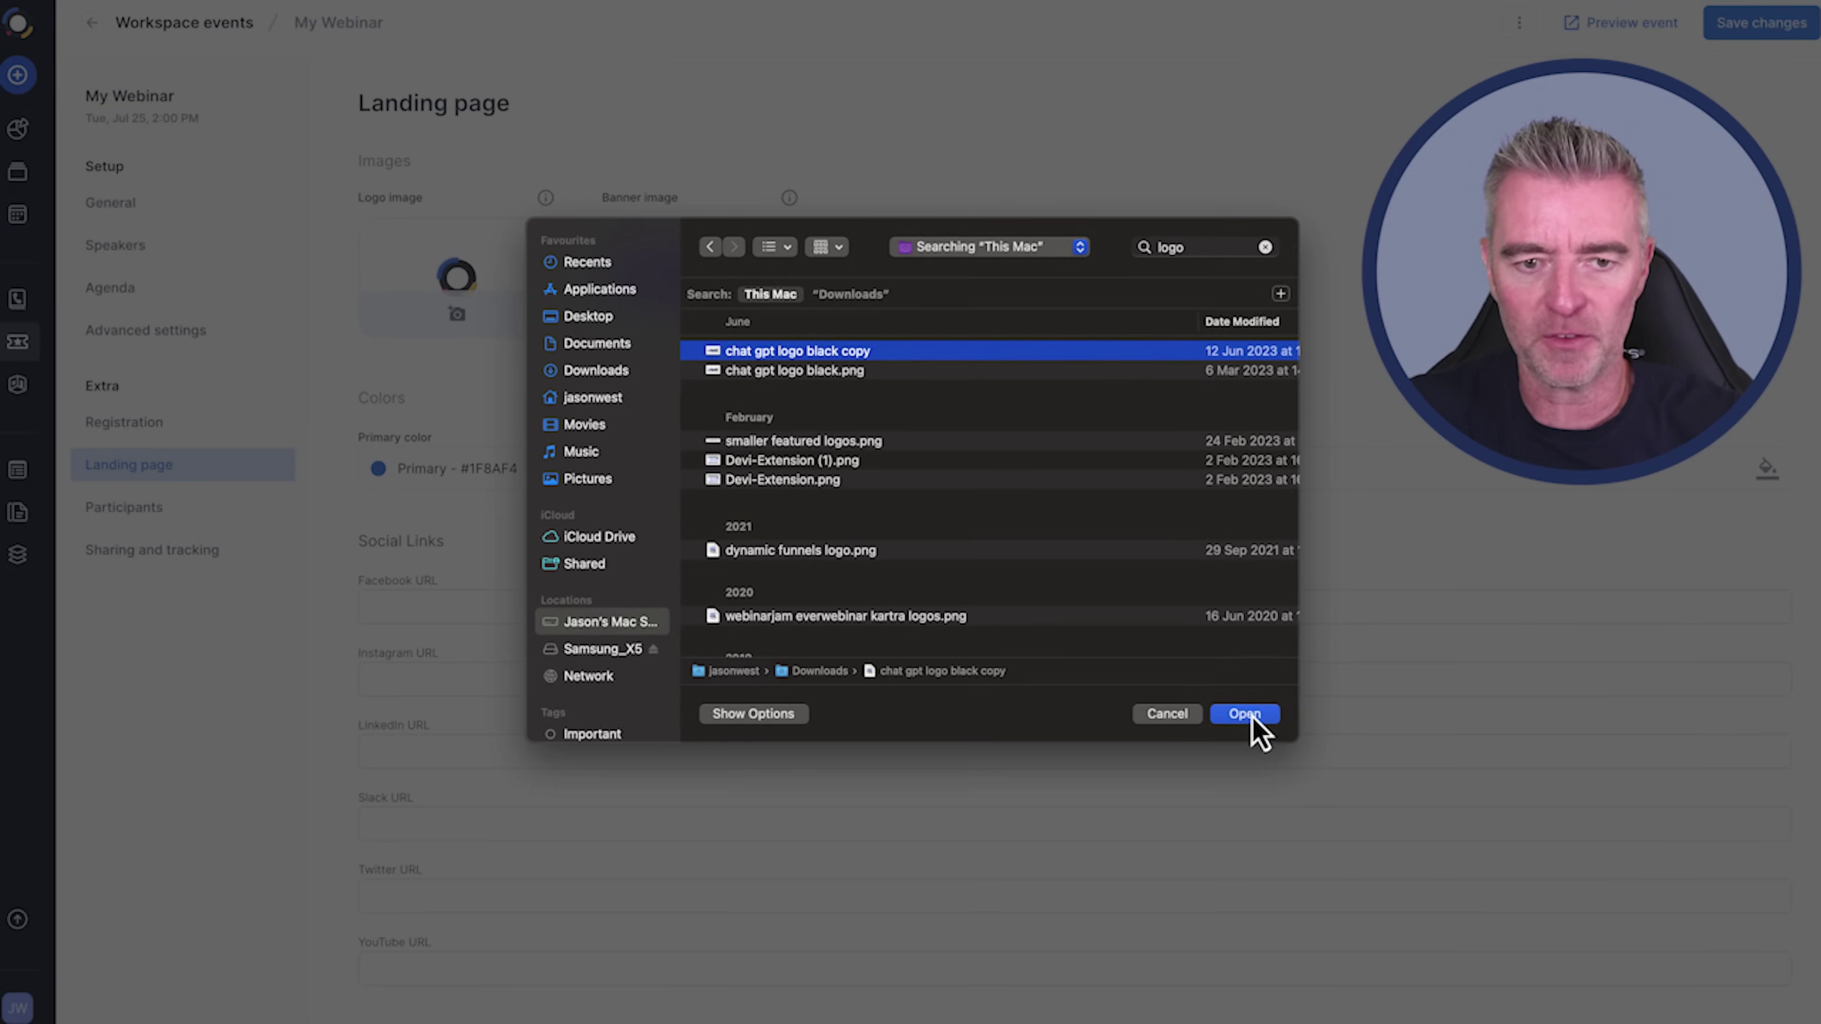
{"action": "left_click", "coordinate": [1253, 717]}
Step: Upload the 197 KB Chat GPT Skool JPEG from Downloads as the banner image, and save the landing page changes
{"action": "left_click", "coordinate": [699, 322]}
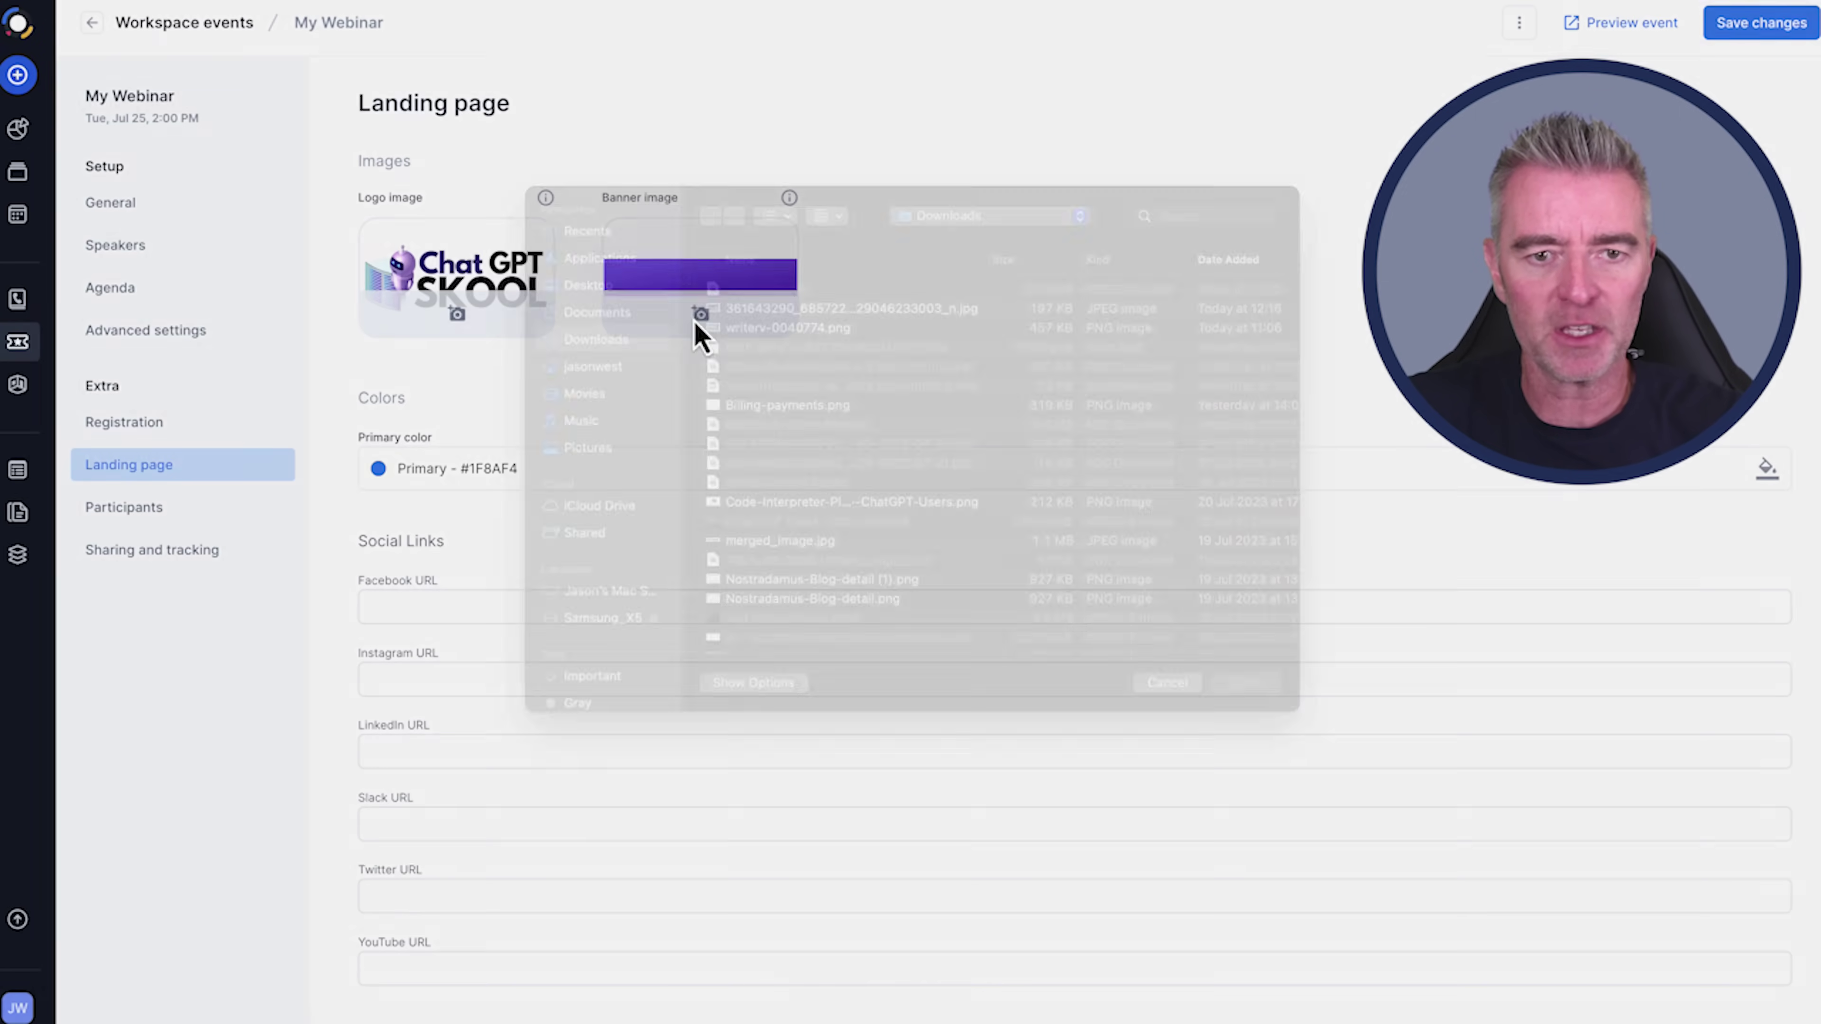
{"action": "left_click", "coordinate": [853, 342]}
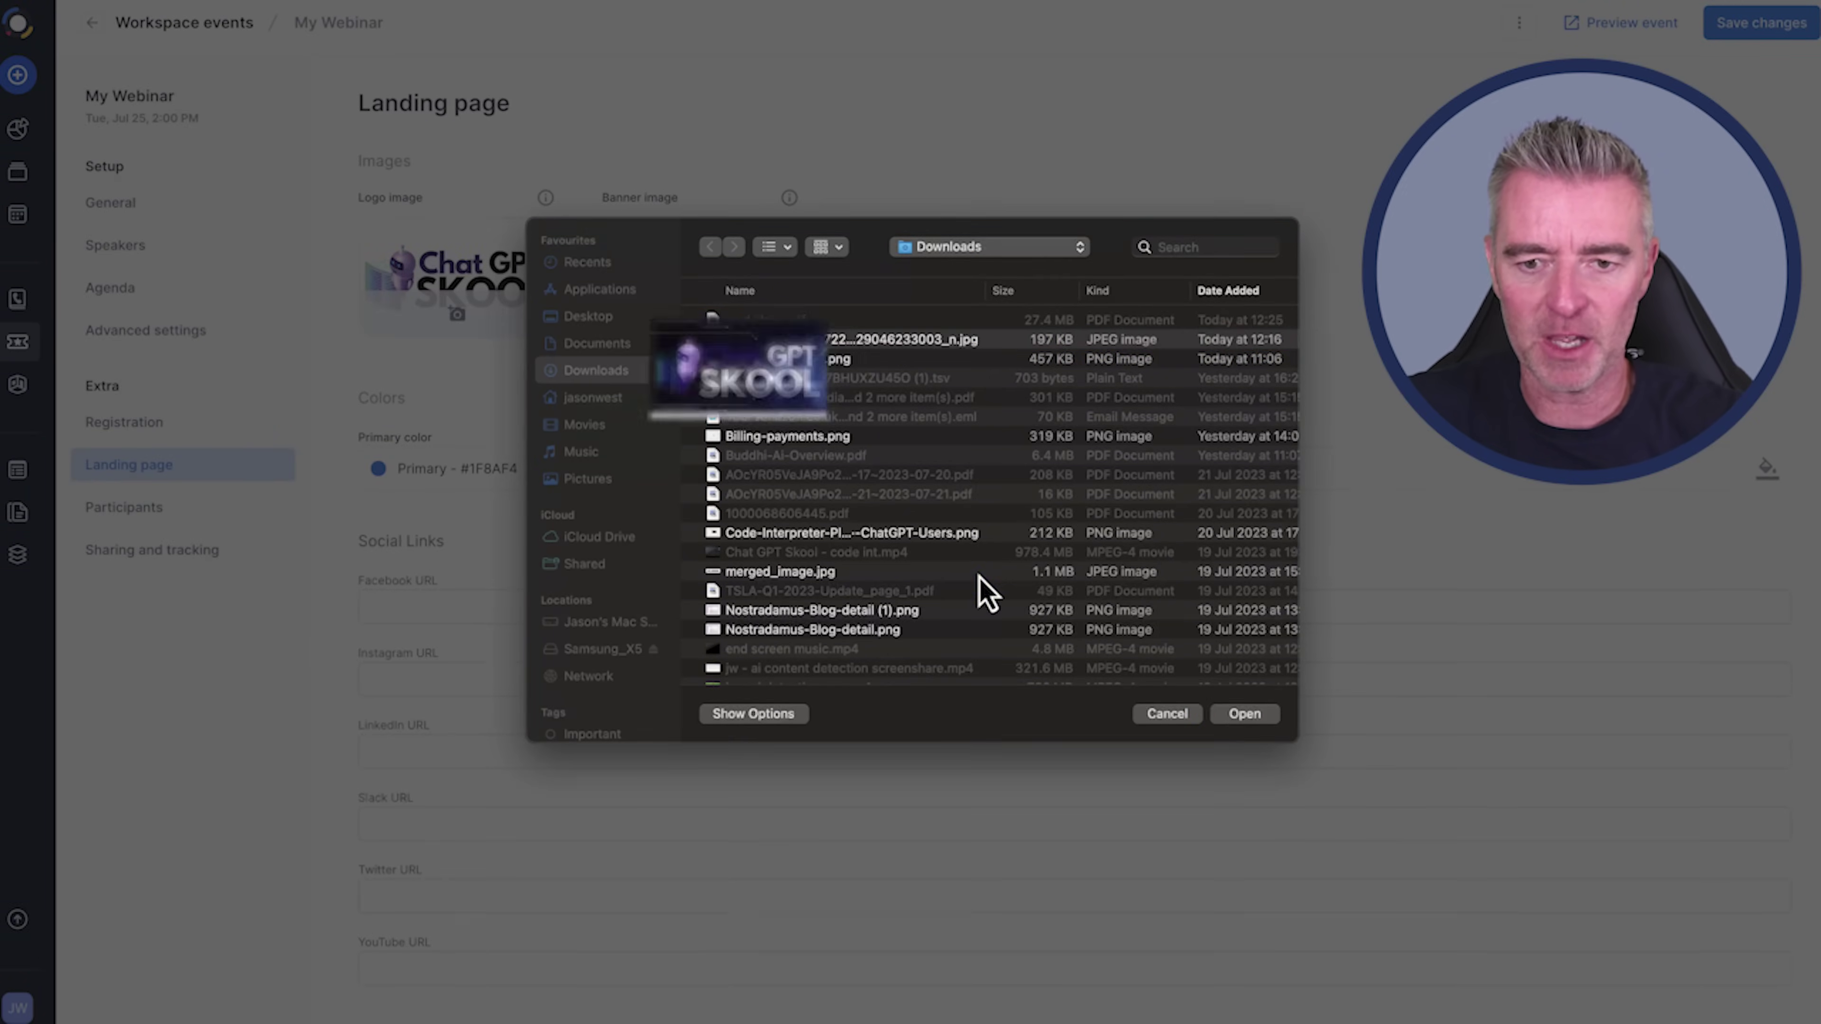
{"action": "left_click", "coordinate": [1243, 715]}
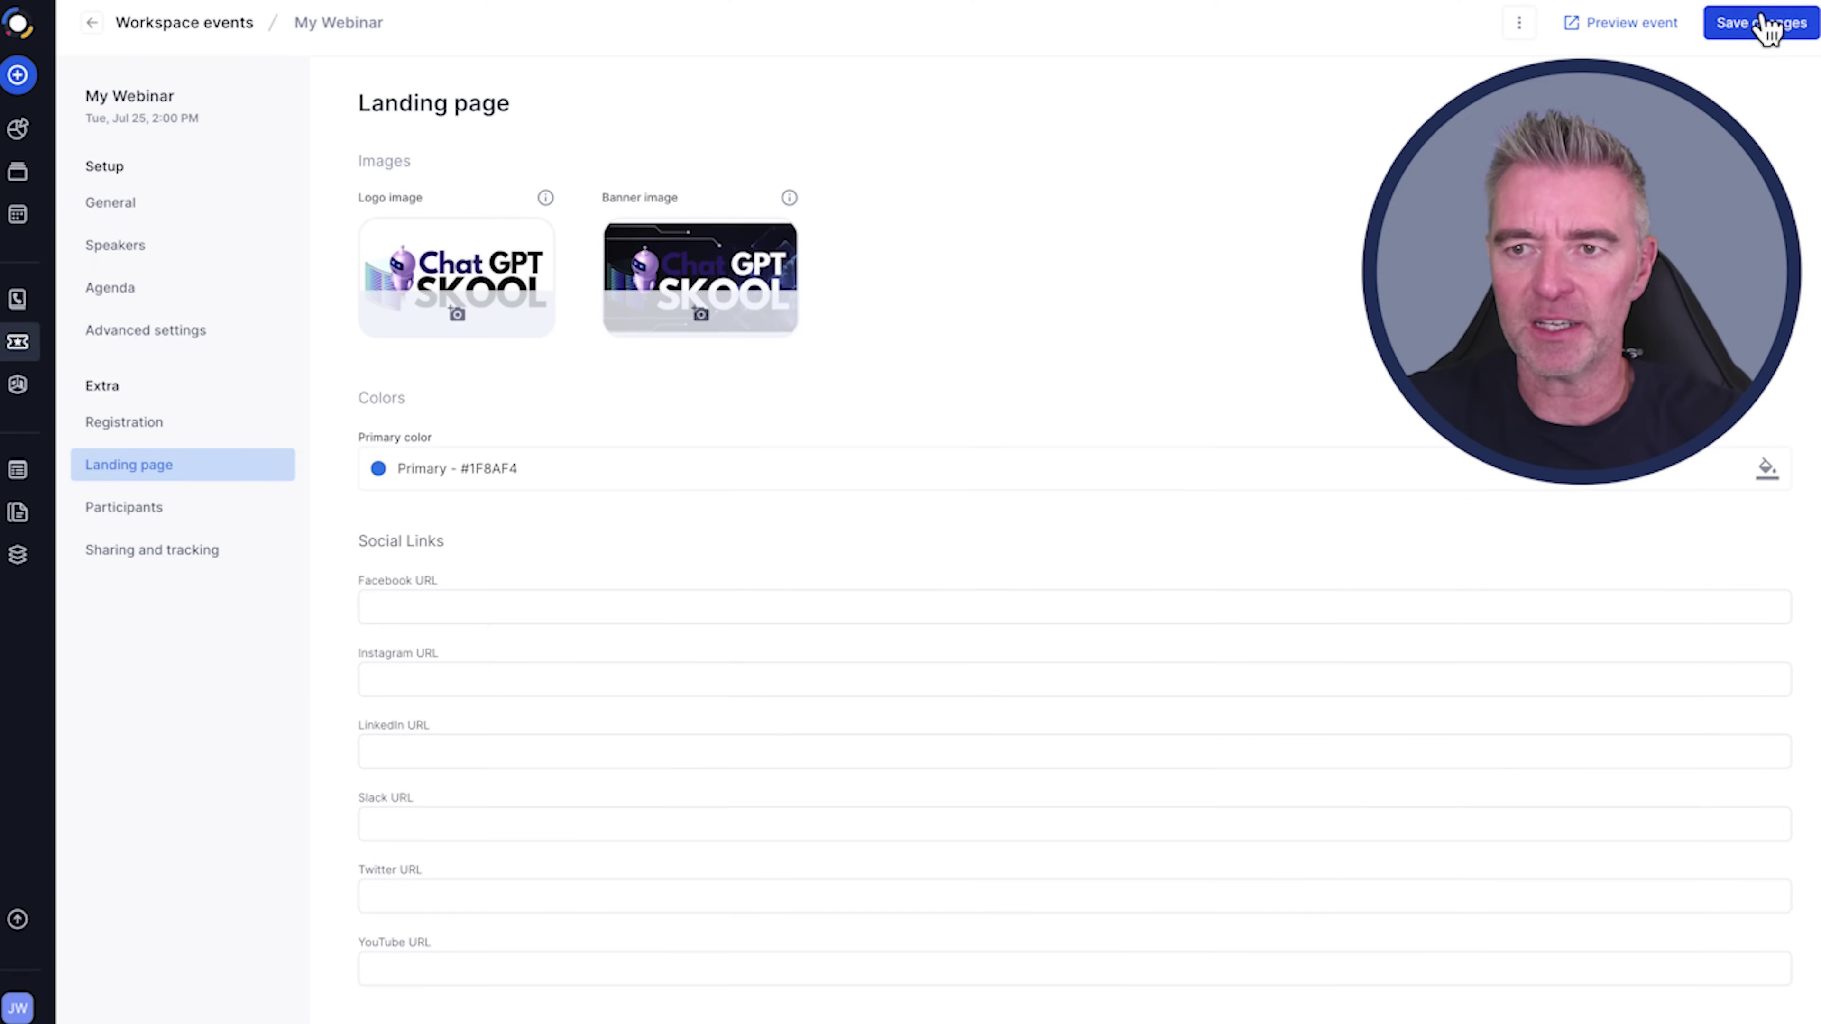
{"action": "left_click", "coordinate": [1758, 29]}
Step: Preview the event page to check the new logo and banner
{"action": "left_click", "coordinate": [1633, 23]}
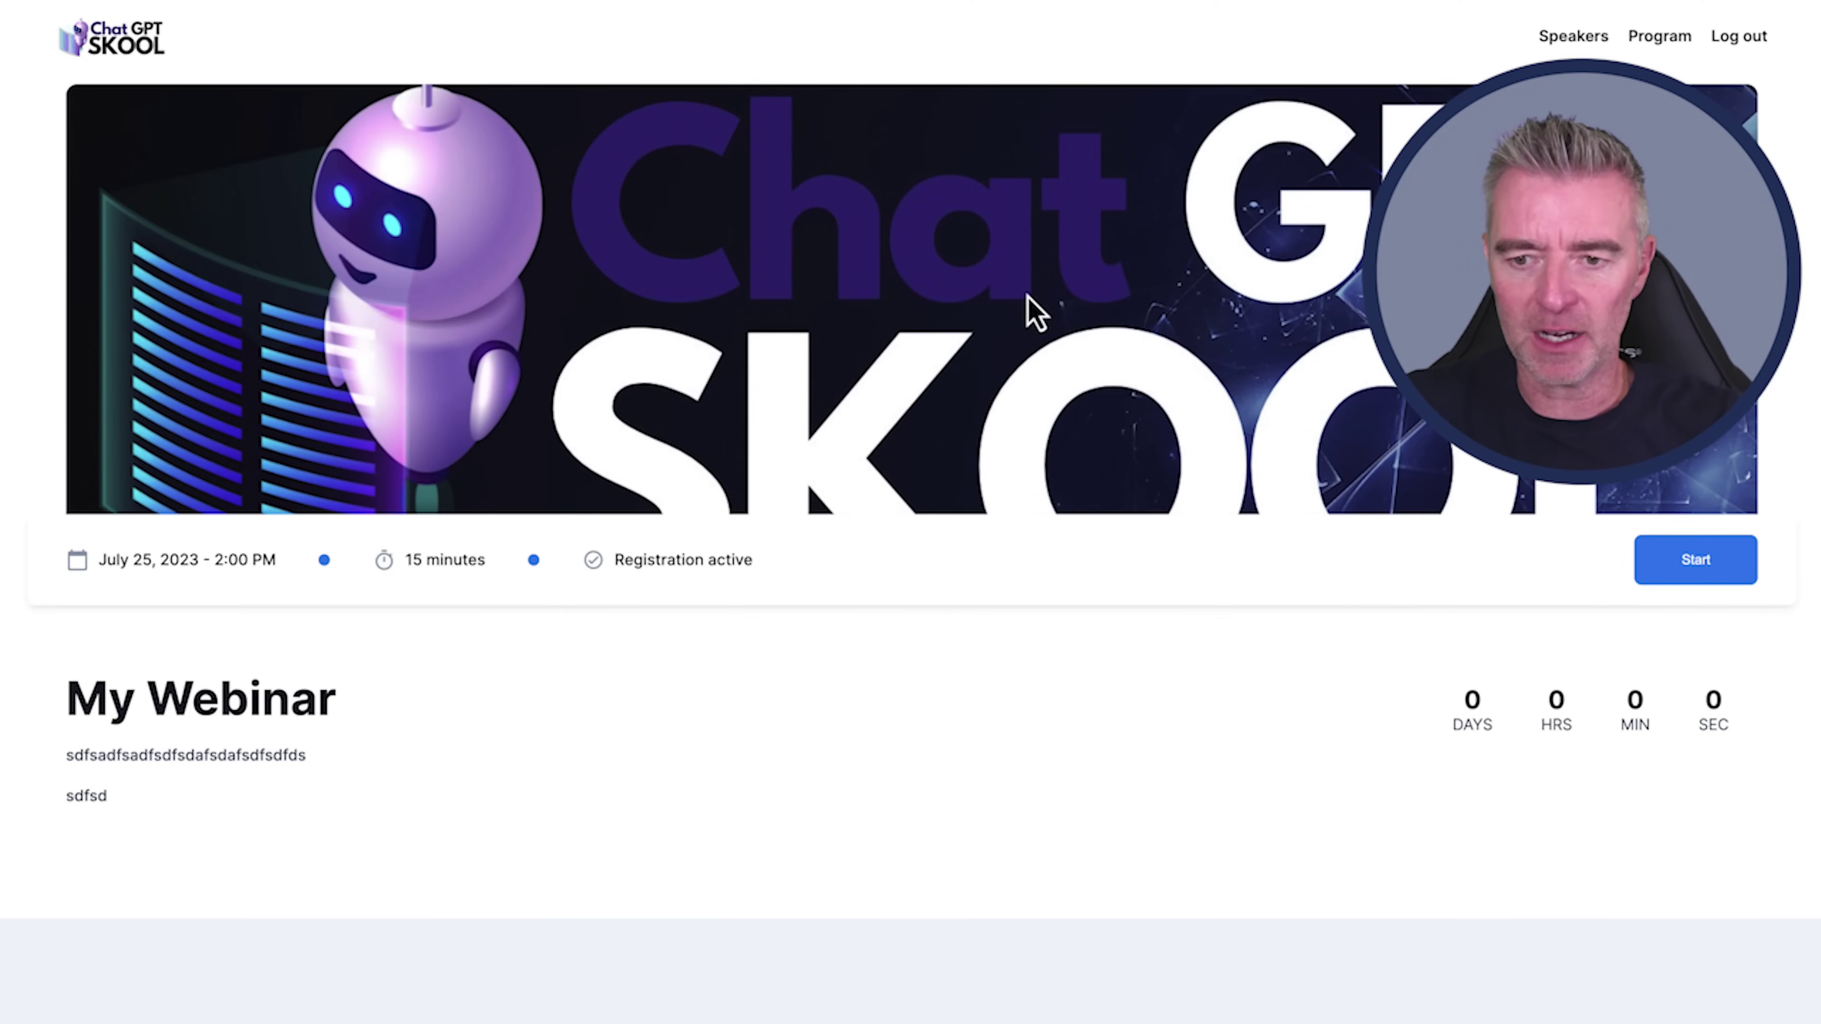
{"action": "scroll", "coordinate": [1159, 639], "scroll_direction": "down", "scroll_amount": 4}
{"action": "scroll", "coordinate": [1039, 392], "scroll_direction": "down", "scroll_amount": 5}
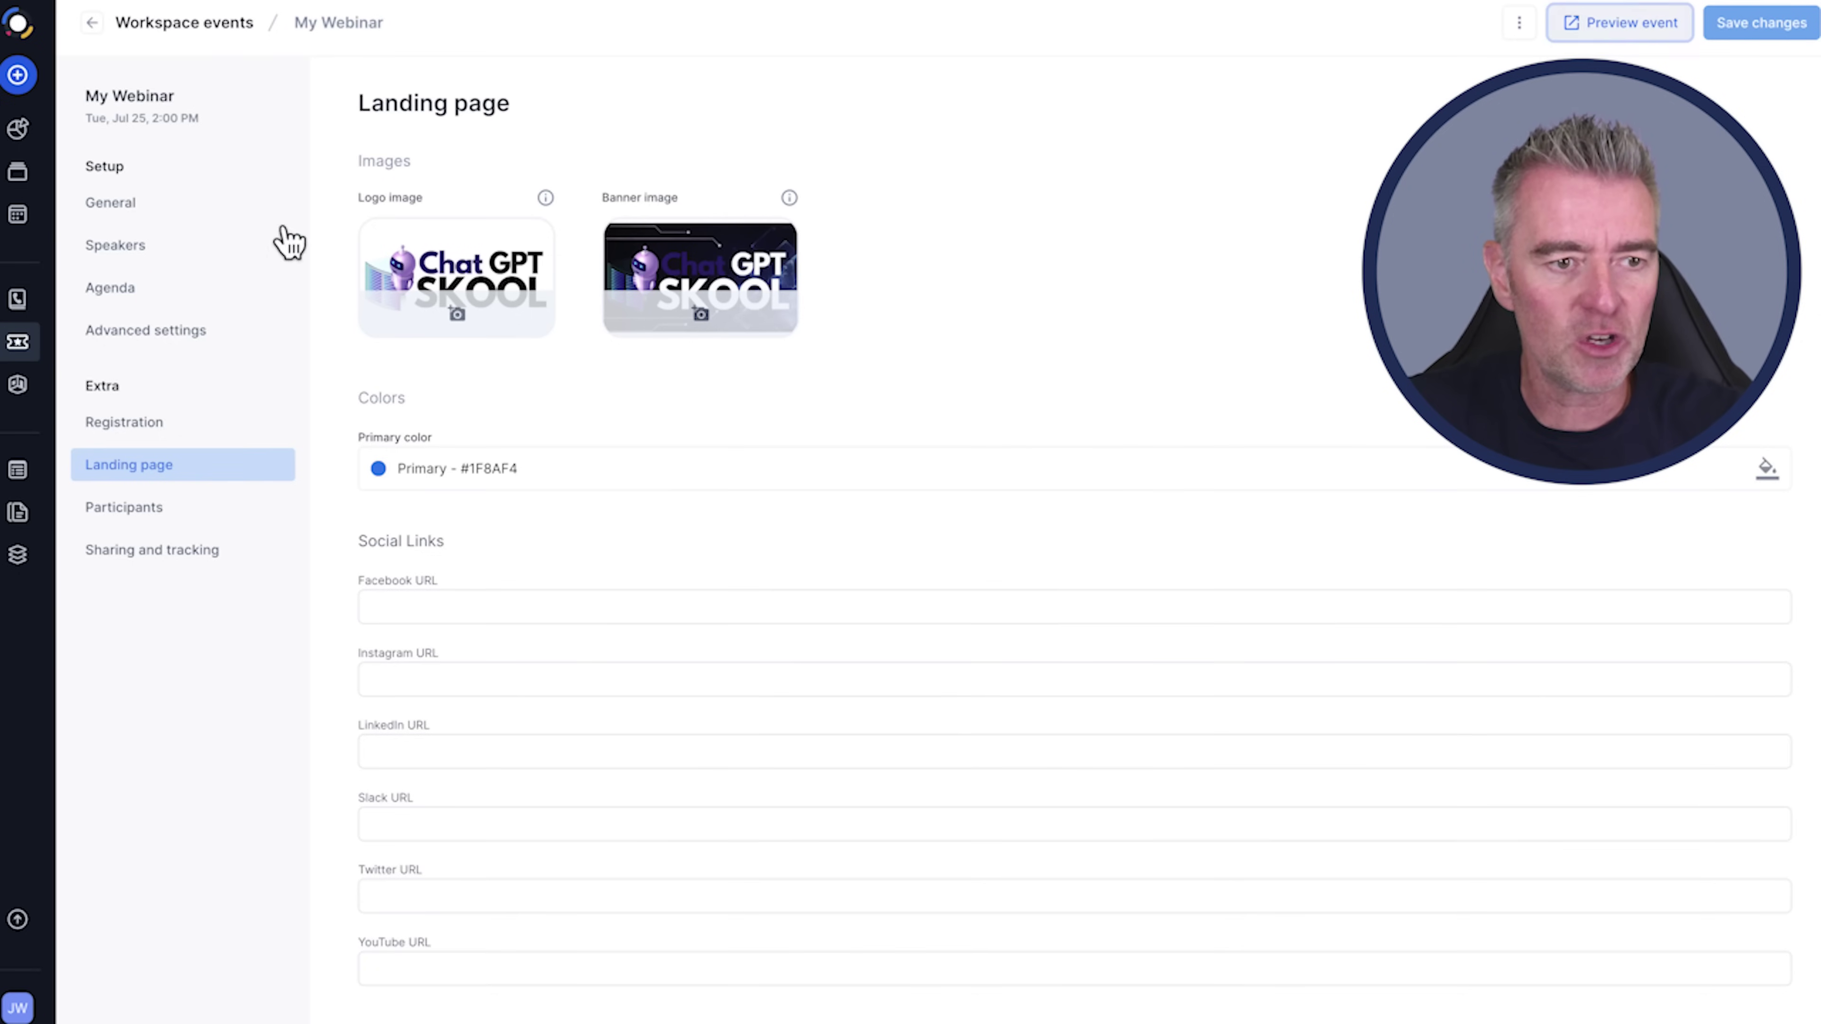
Step: Review the event's participants list and its sharing and tracking settings
{"action": "left_click", "coordinate": [136, 511]}
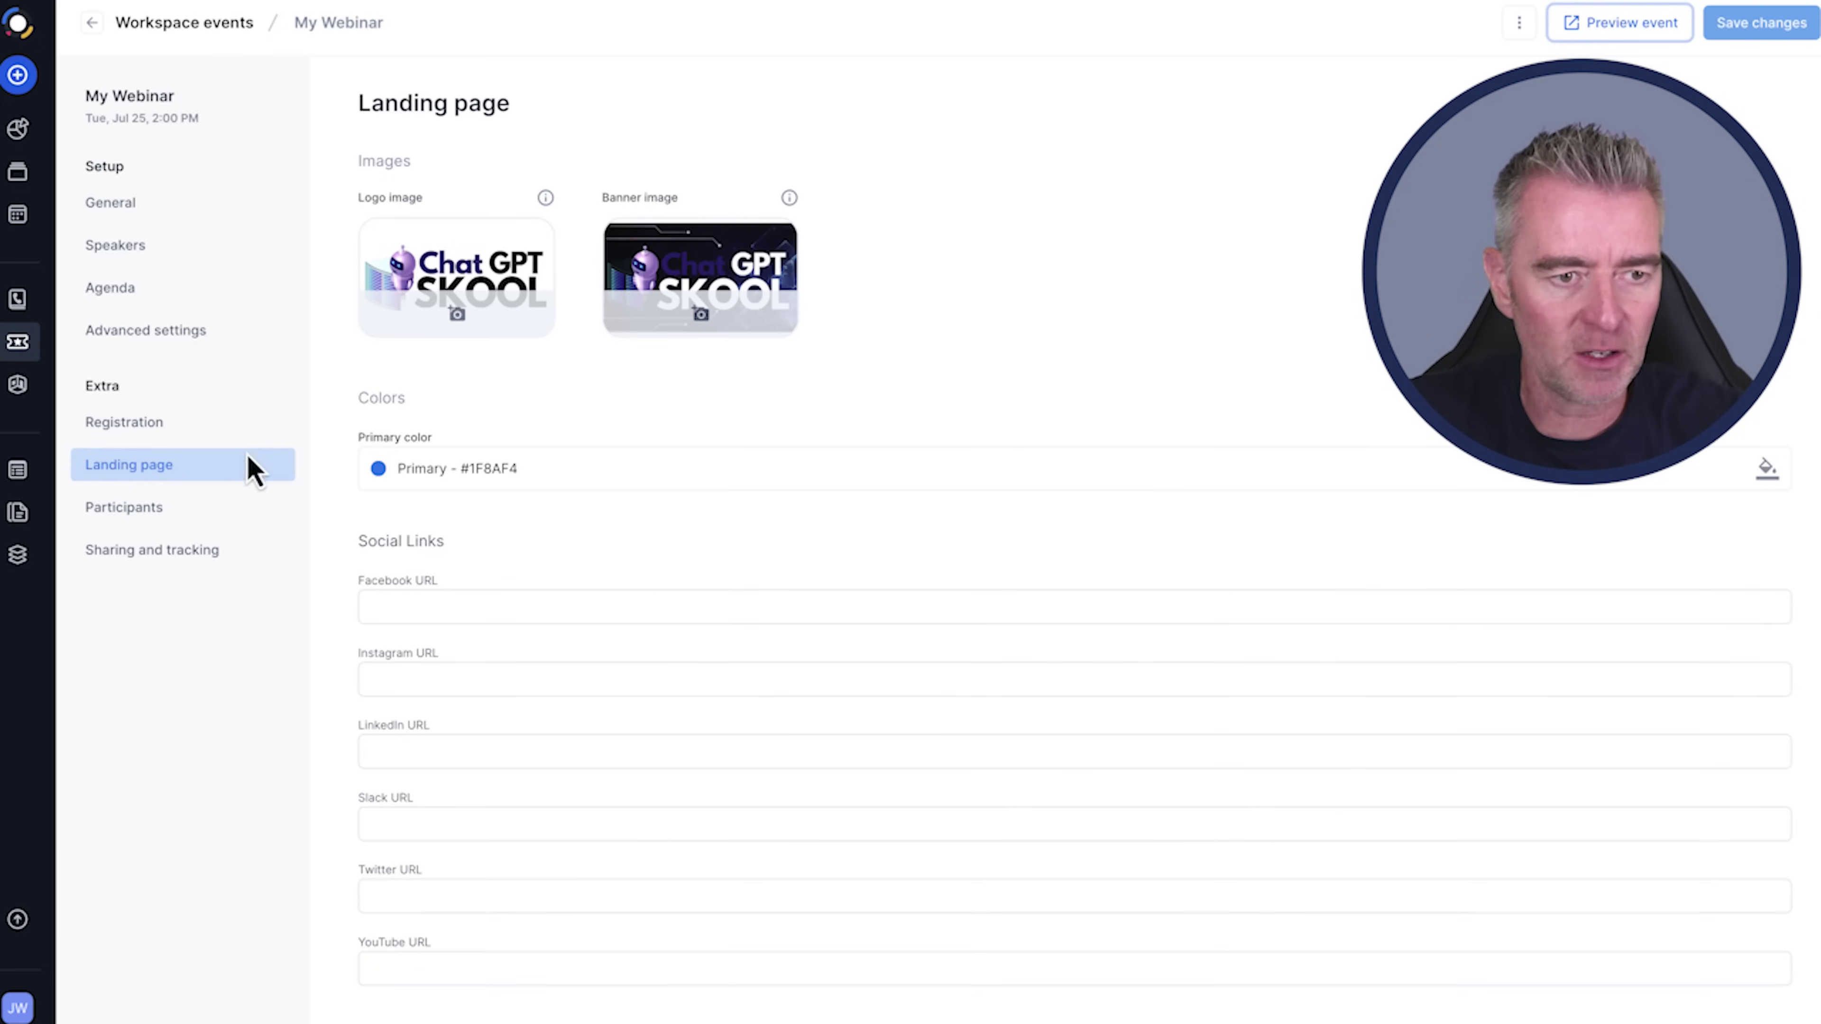
{"action": "left_click", "coordinate": [163, 513]}
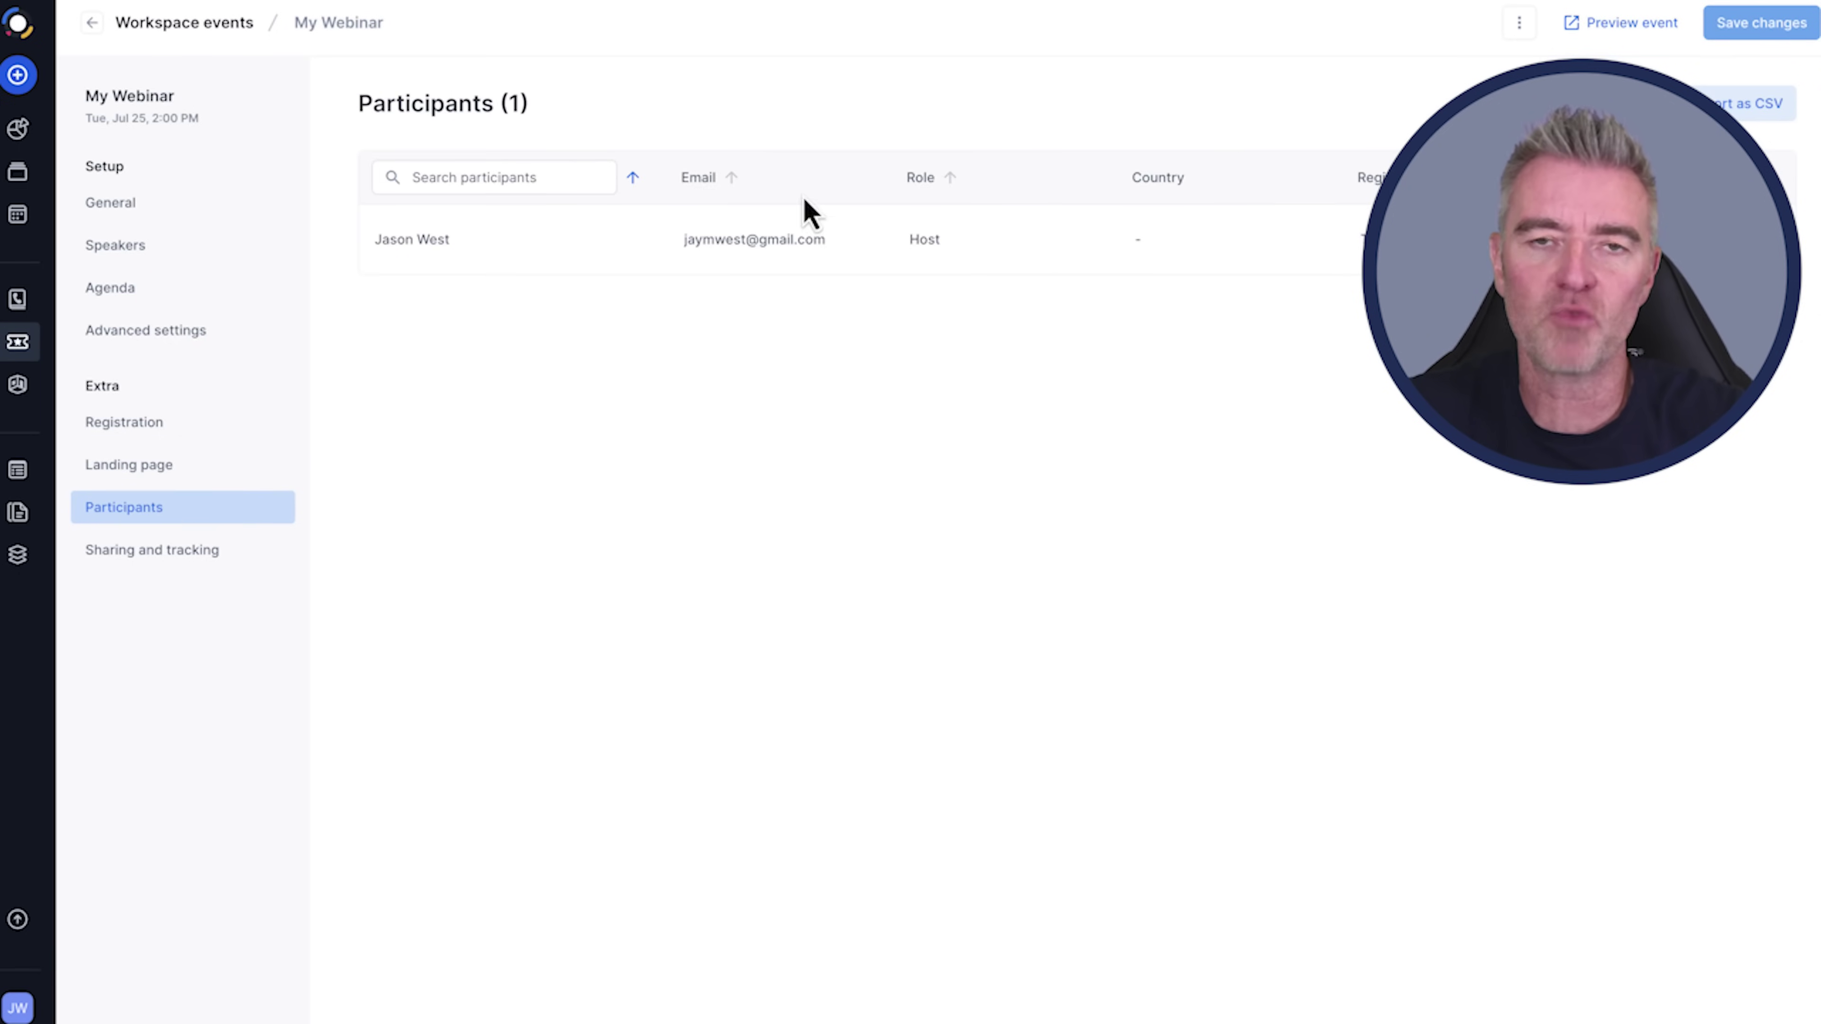
{"action": "left_click", "coordinate": [136, 556]}
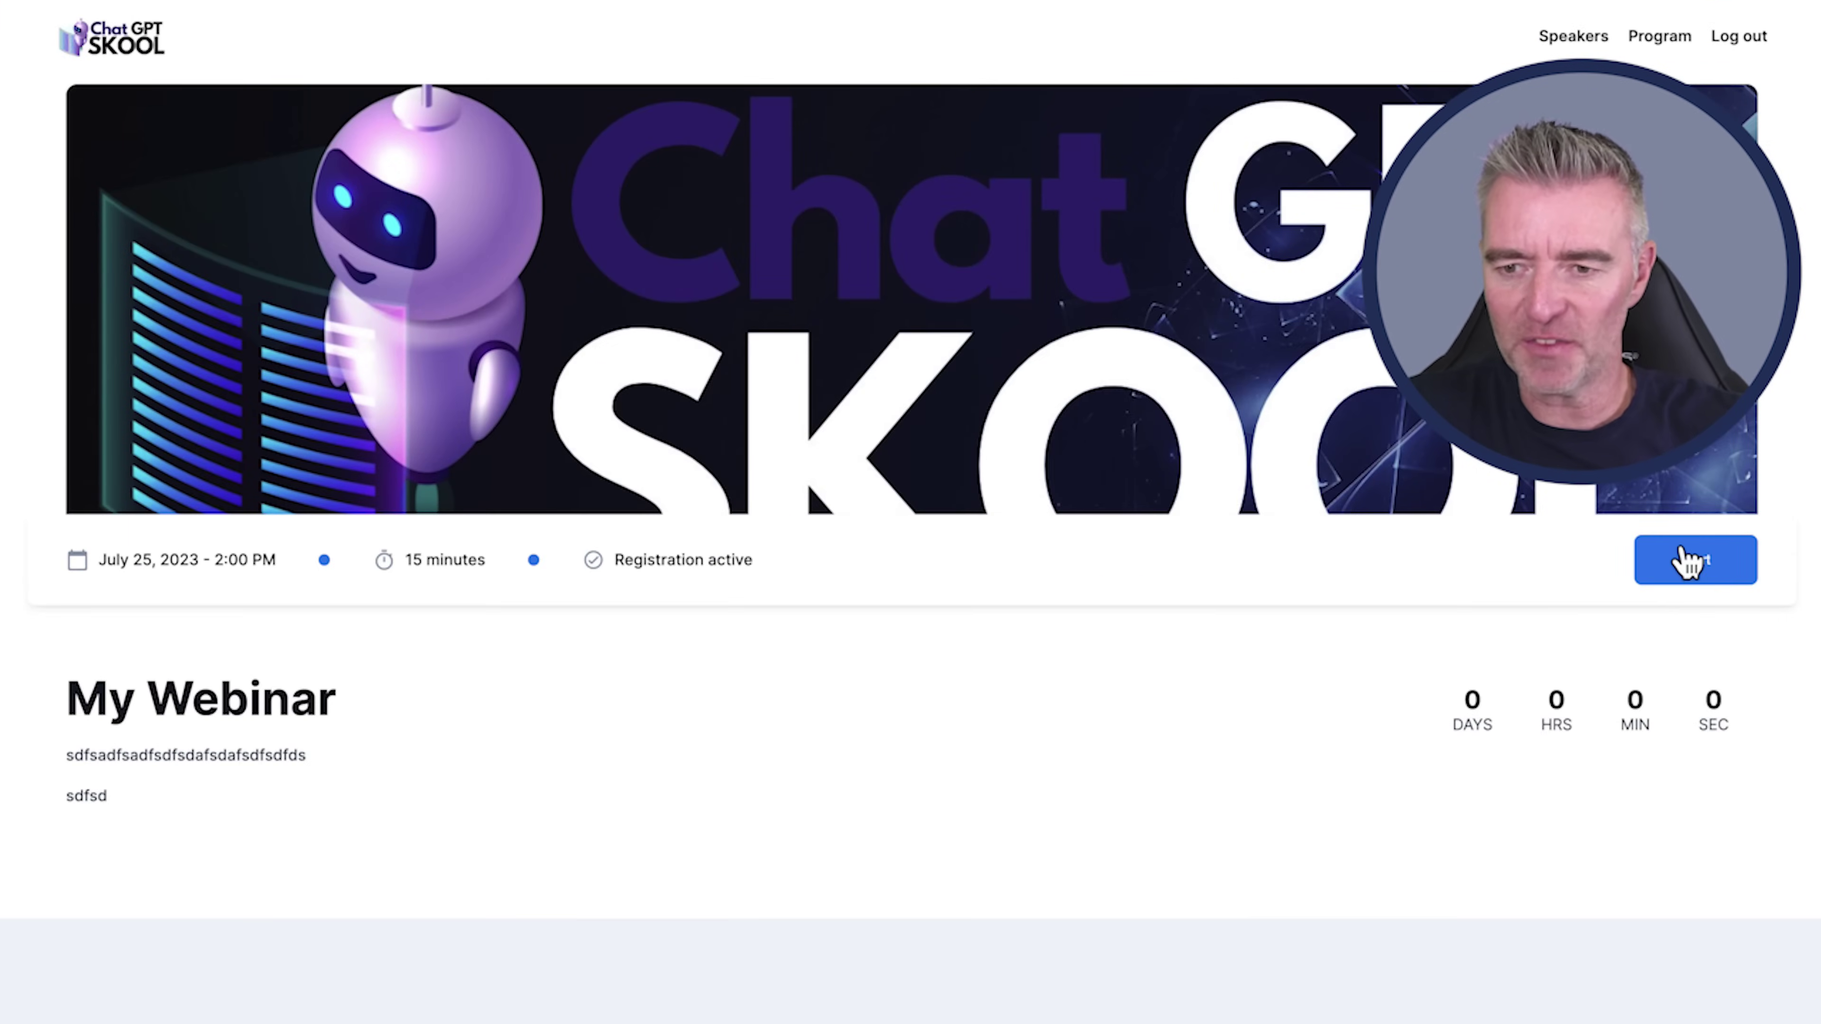
Step: Start My Webinar from the event page, join the session as host, and look over its agenda
{"action": "left_click", "coordinate": [1689, 561]}
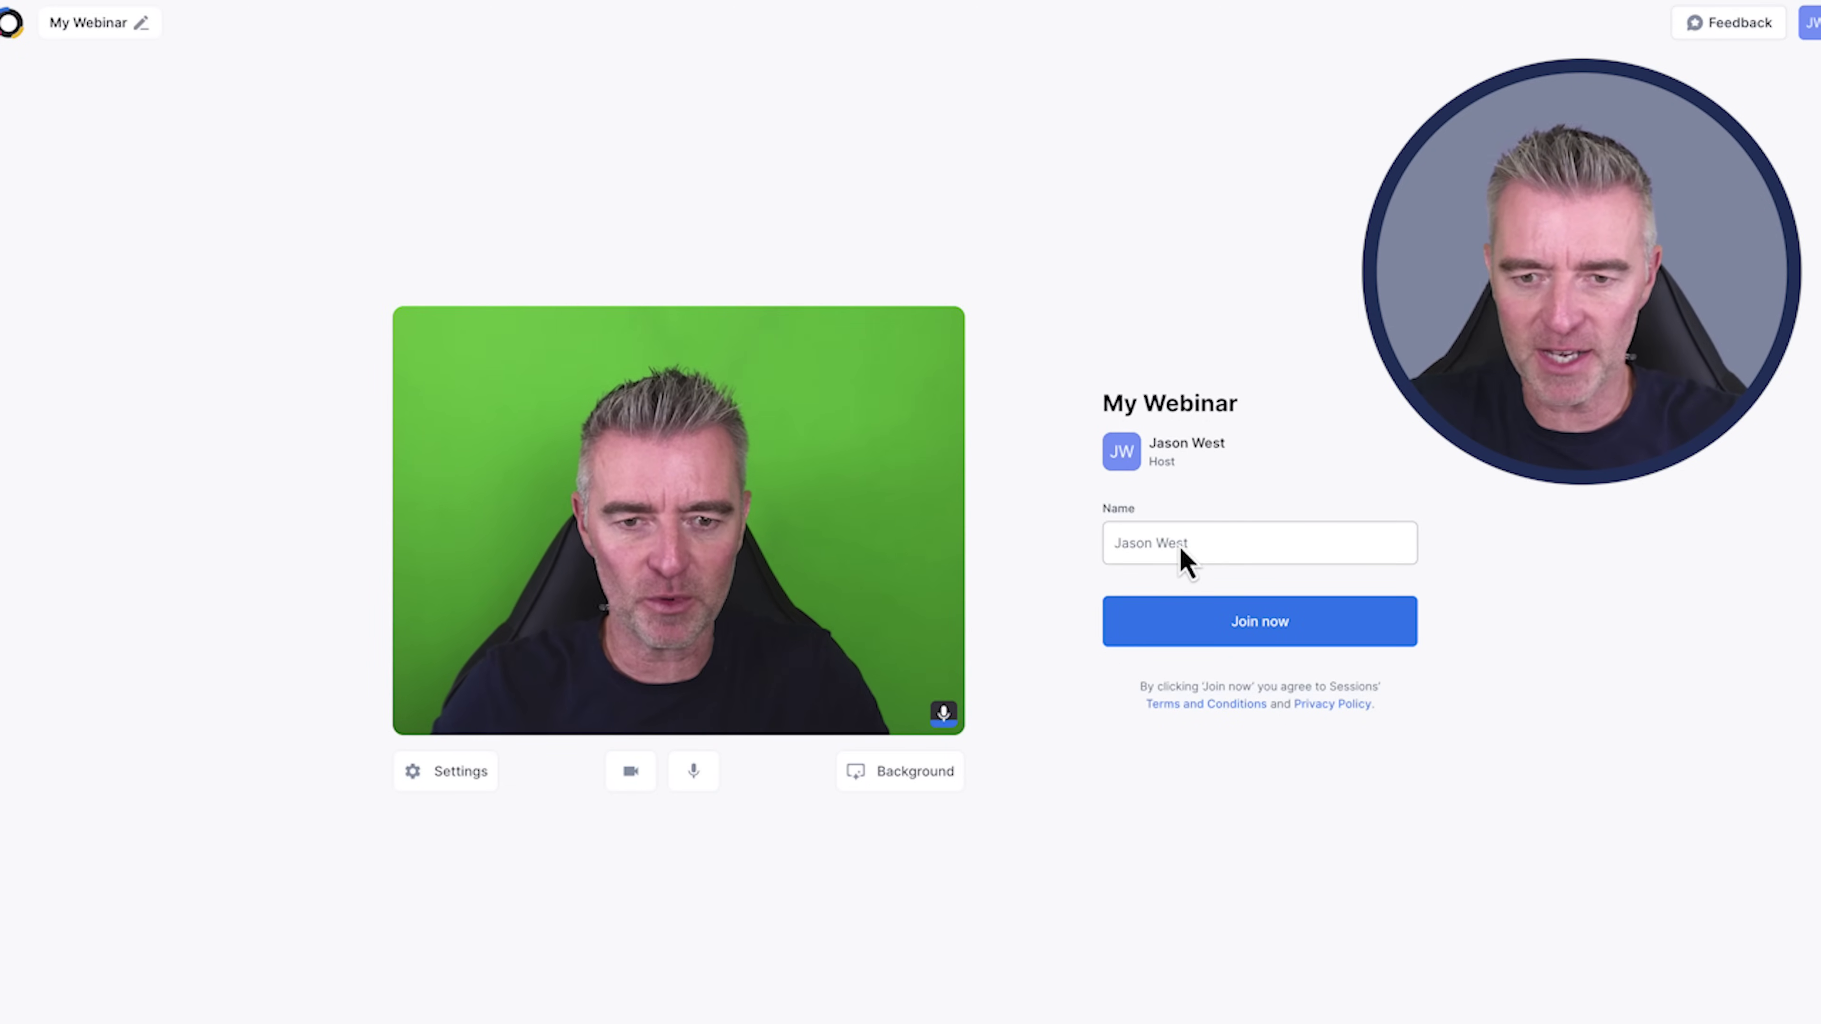
{"action": "left_click", "coordinate": [1274, 631]}
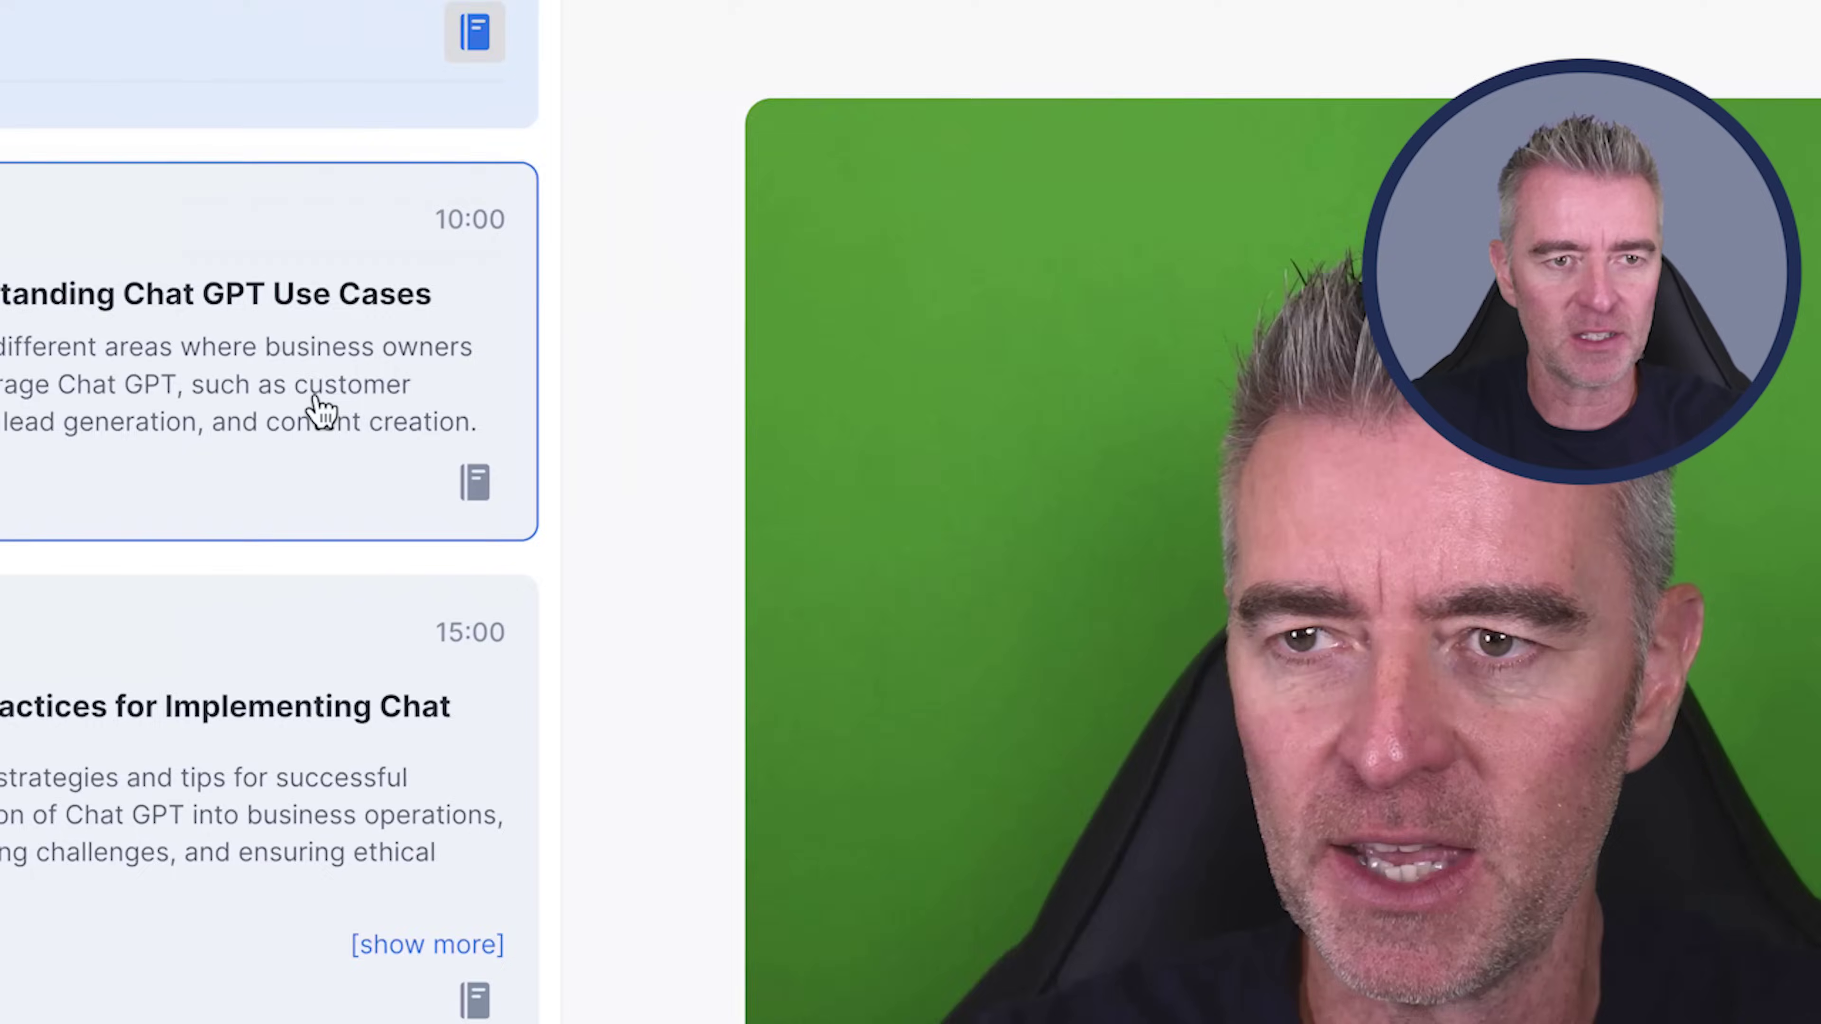
{"action": "scroll", "coordinate": [317, 407], "scroll_direction": "up", "scroll_amount": 5}
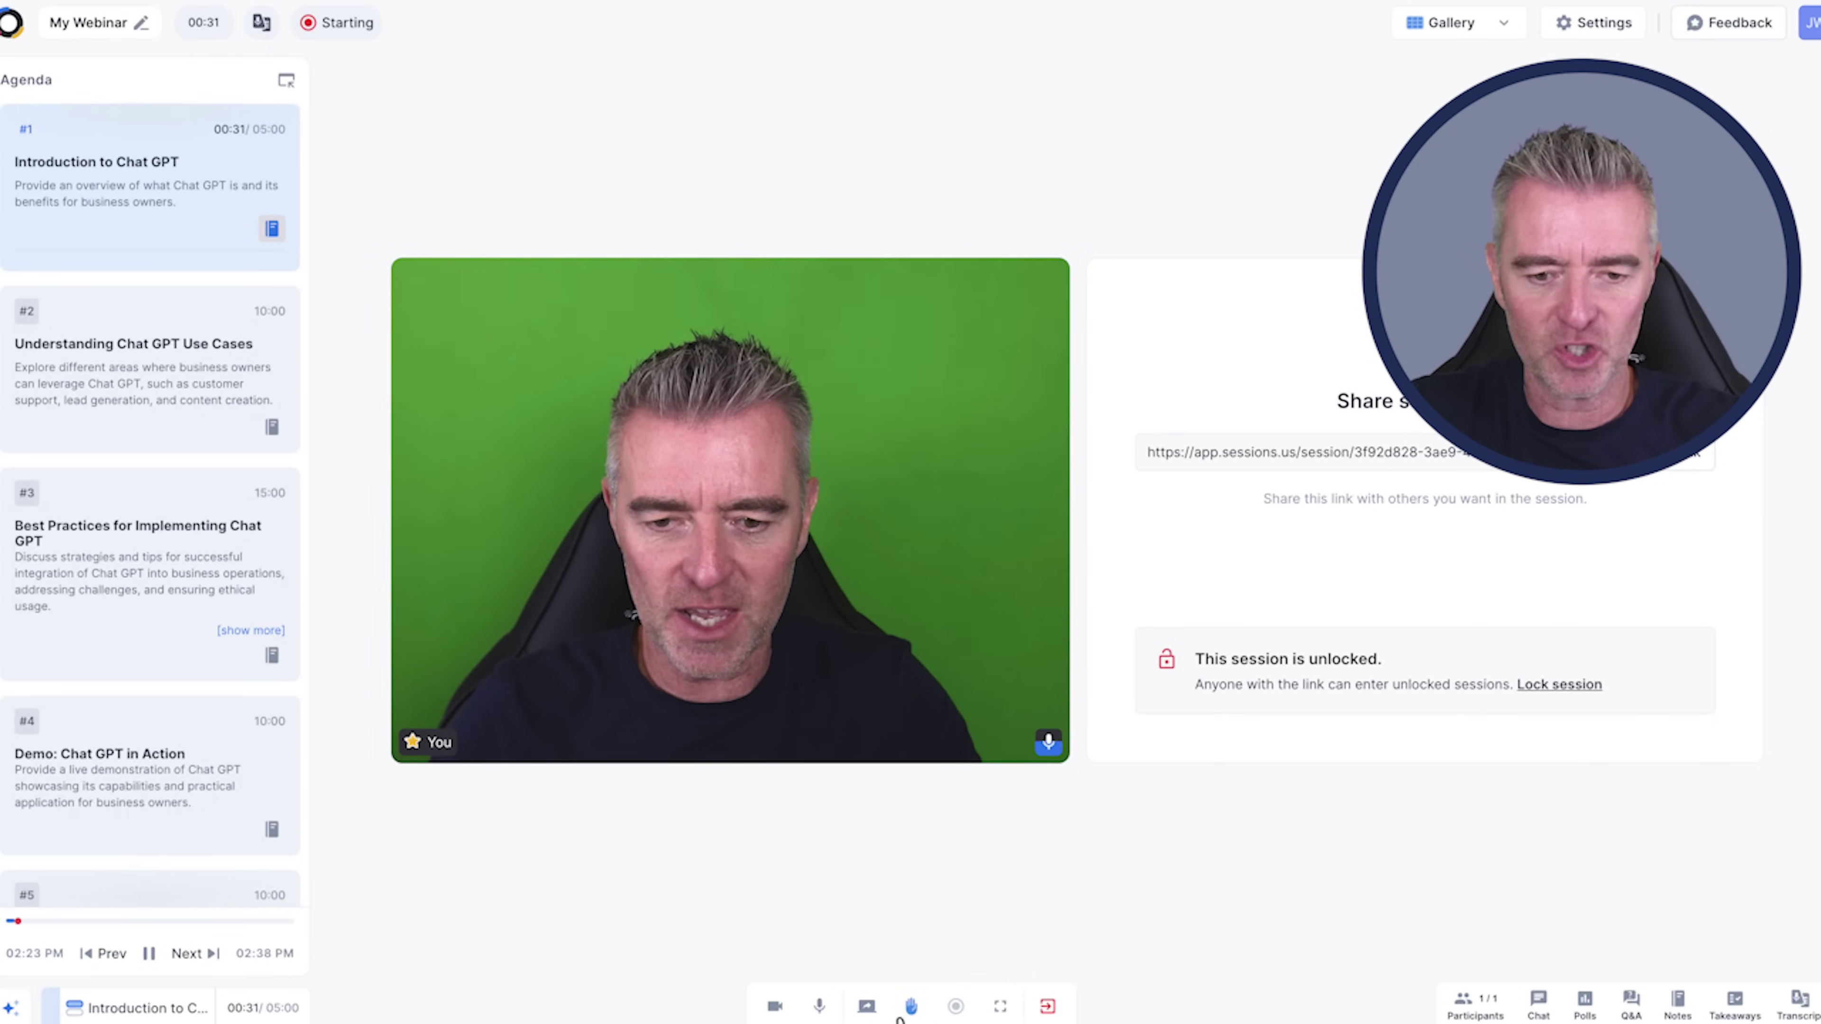
Step: Share the recent file workshop.pdf from the Share Palette and confirm embedding it for the participants
{"action": "left_click", "coordinate": [867, 1006]}
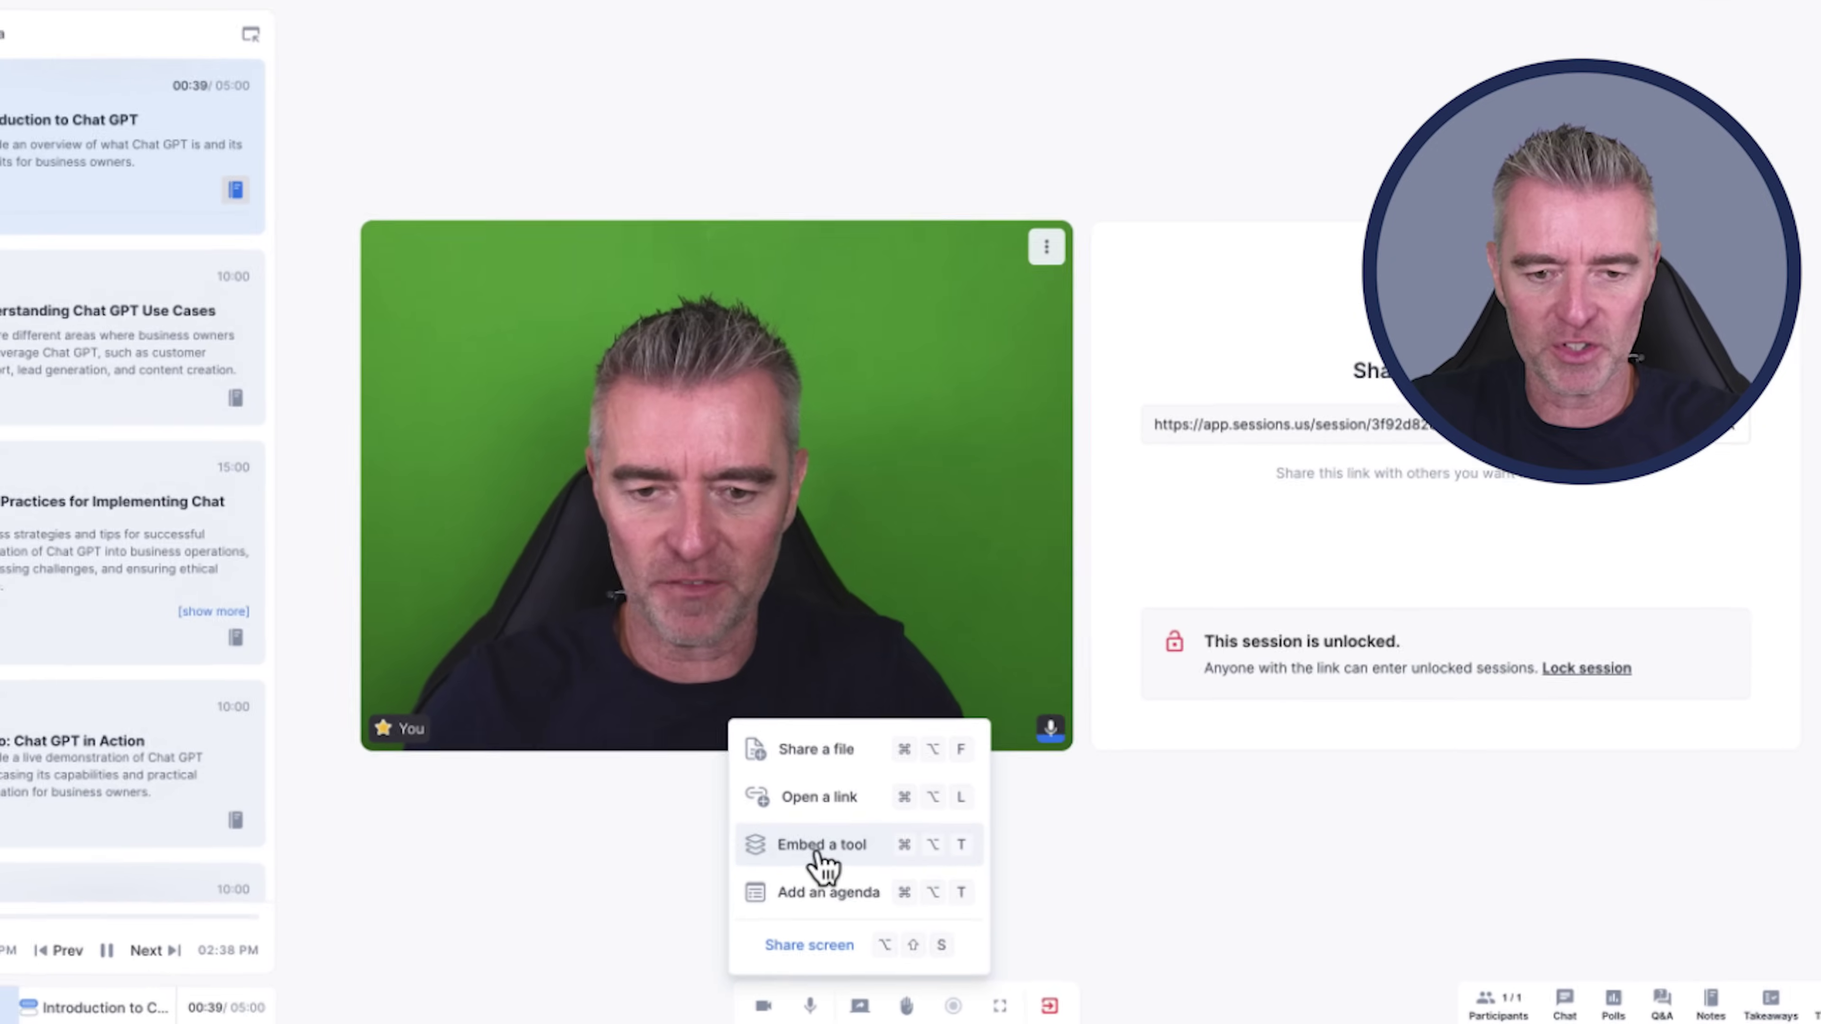
{"action": "left_click", "coordinate": [101, 1007]}
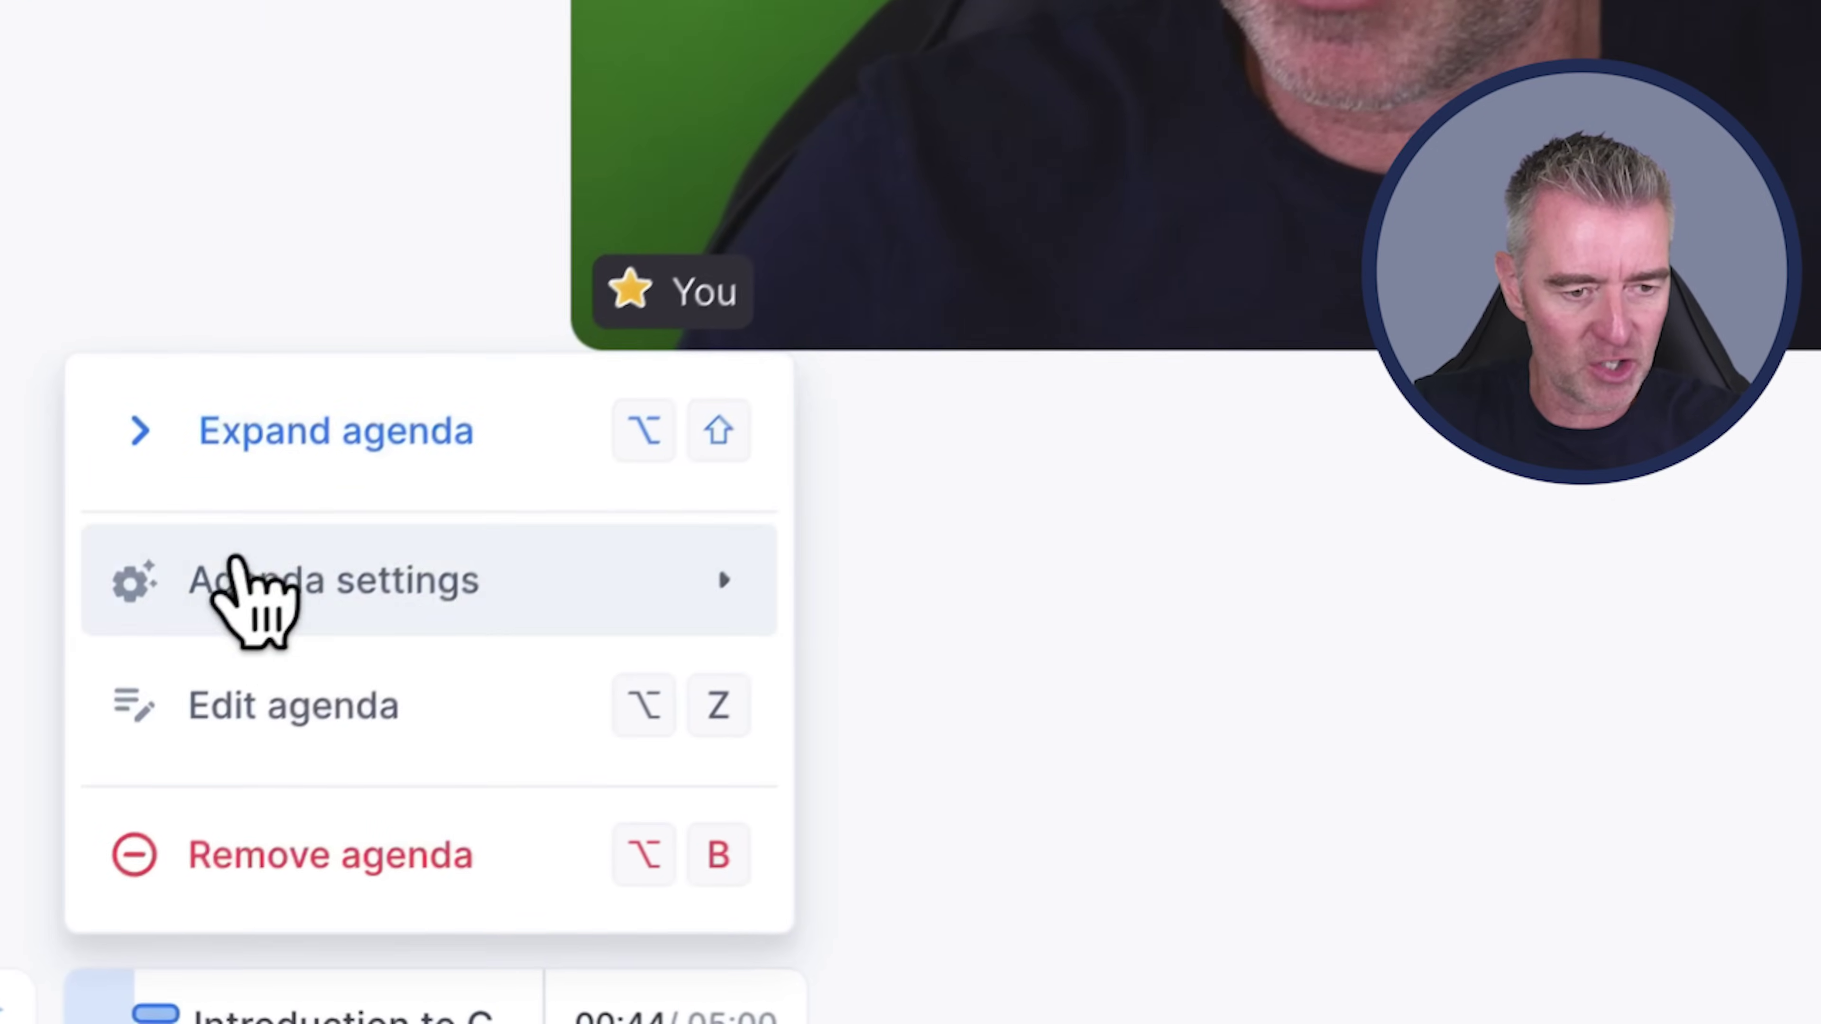
{"action": "key", "text": "super+k"}
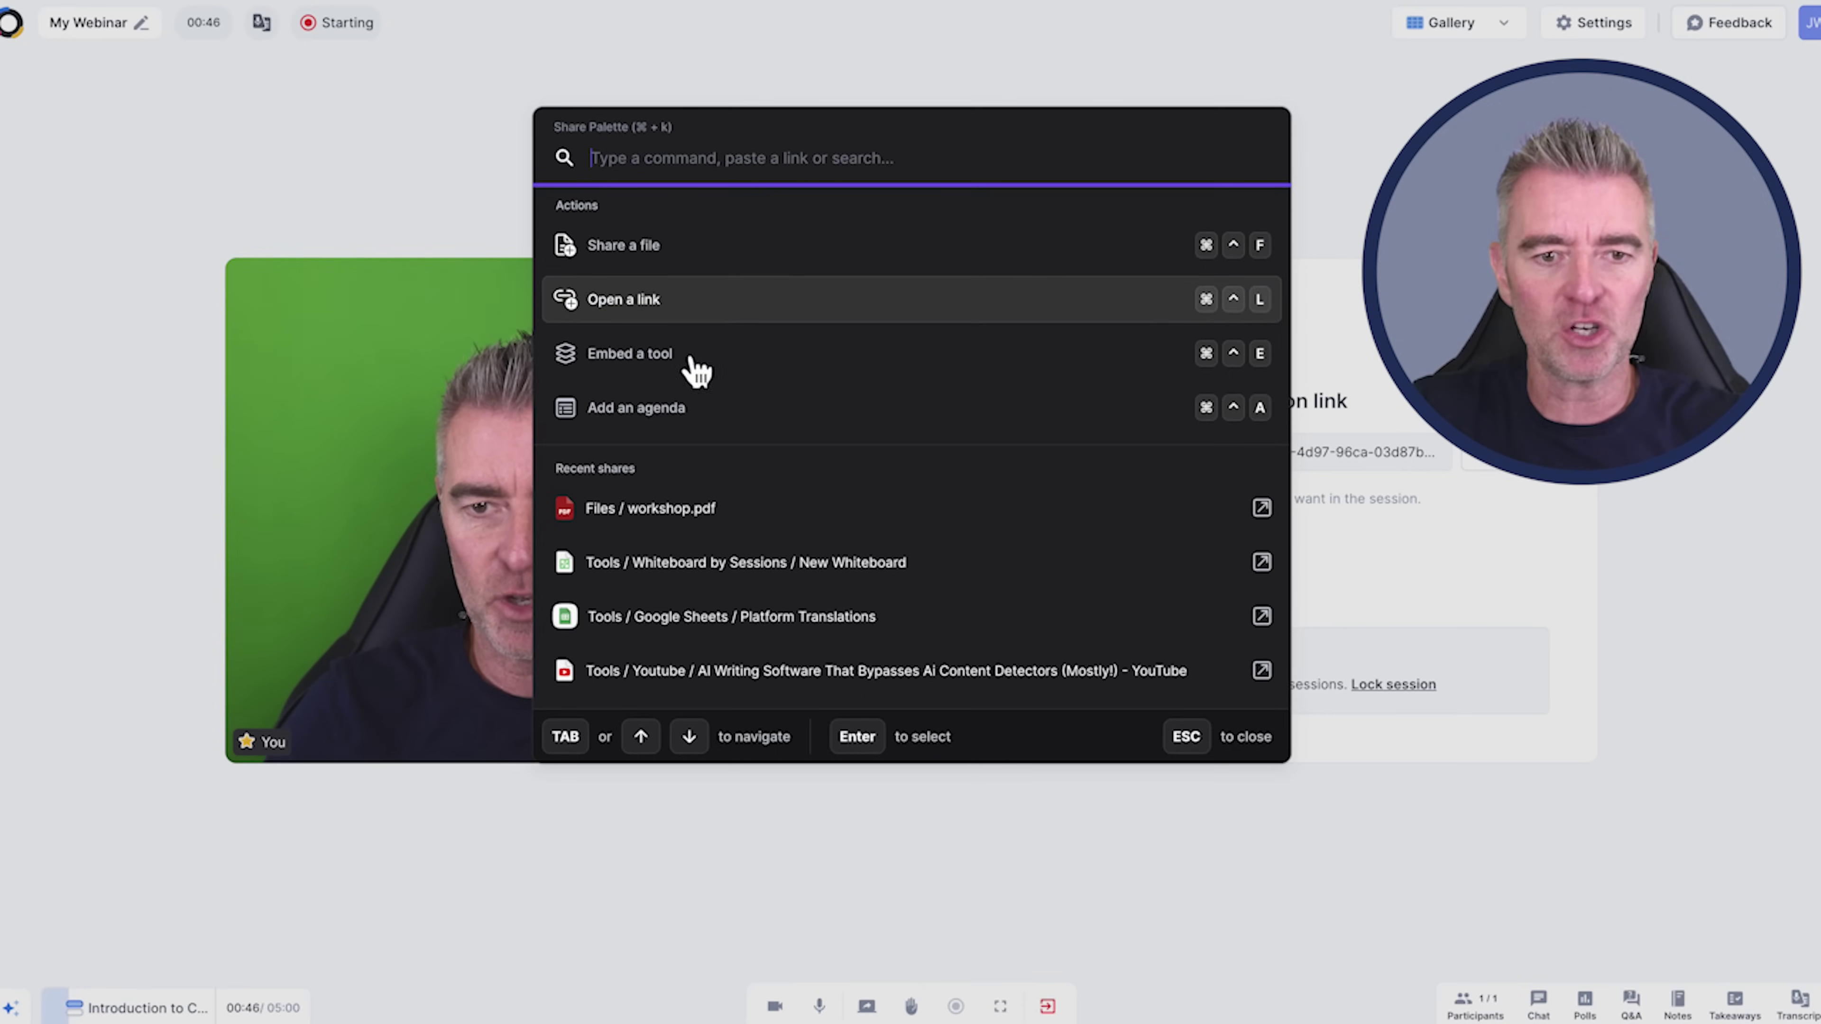
{"action": "left_click", "coordinate": [680, 511]}
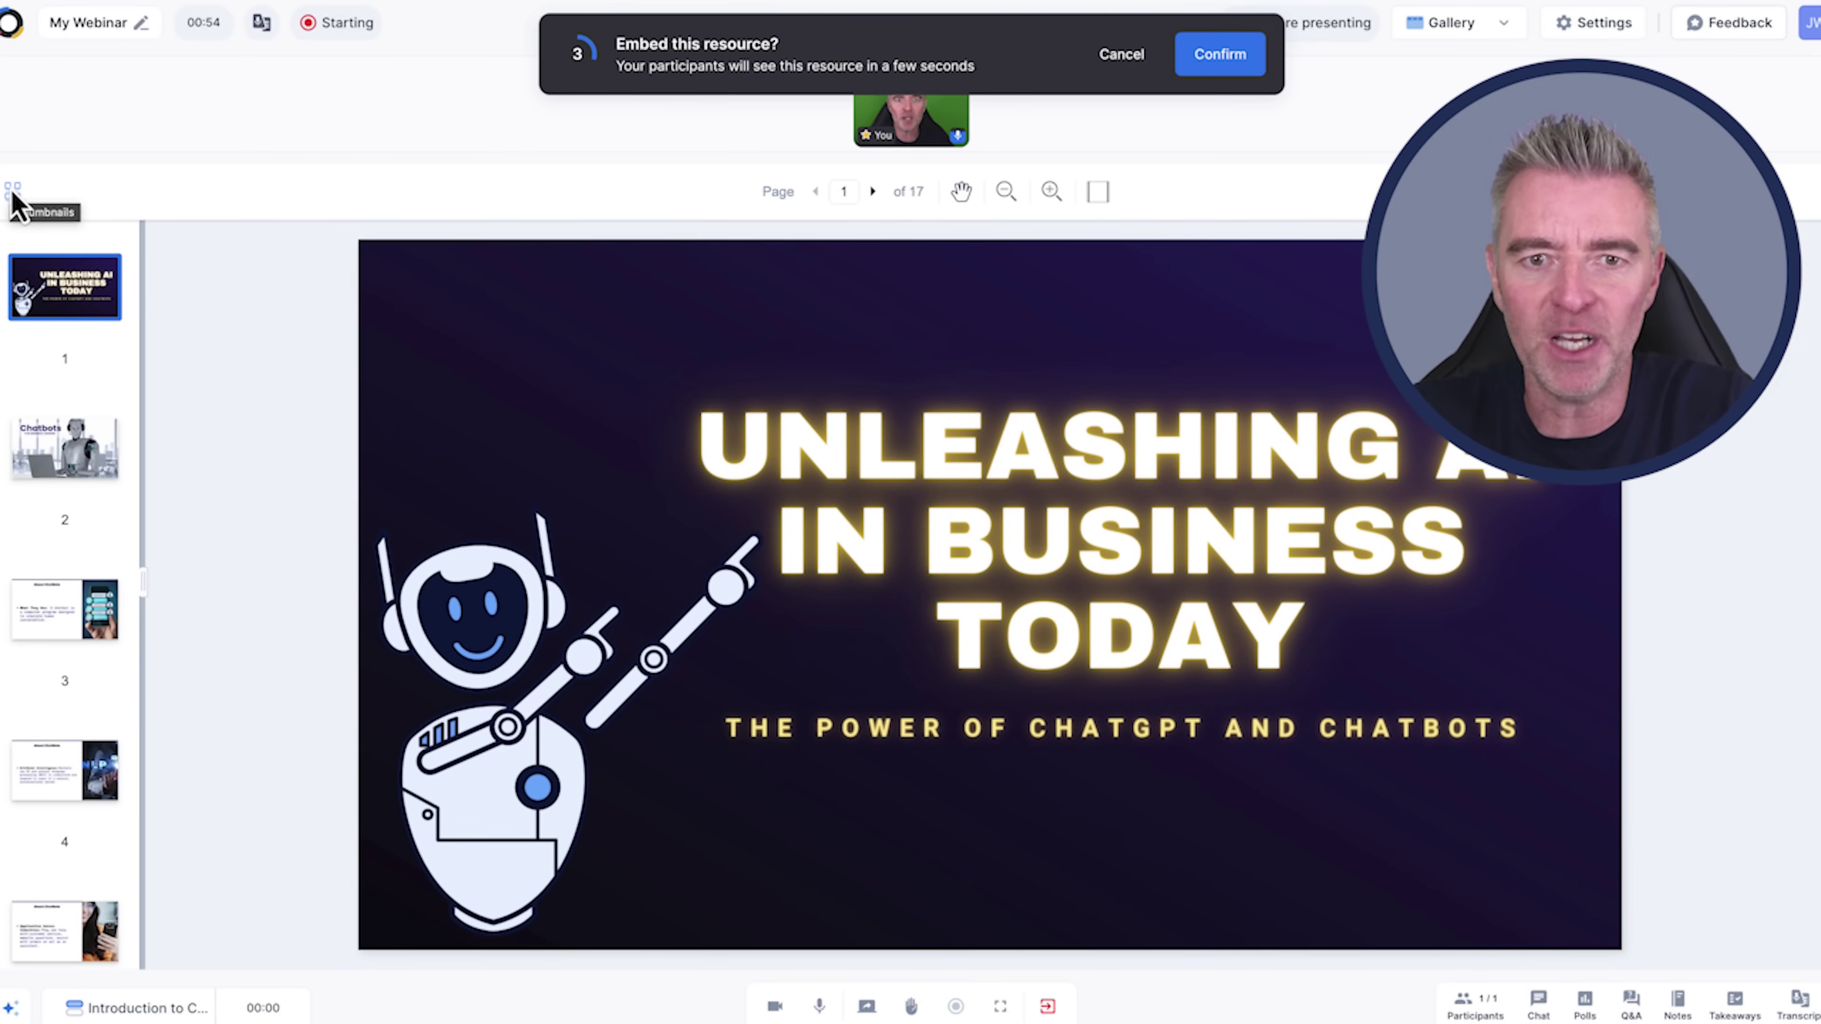
{"action": "left_click", "coordinate": [1239, 63]}
{"action": "mouse_move", "coordinate": [918, 101]}
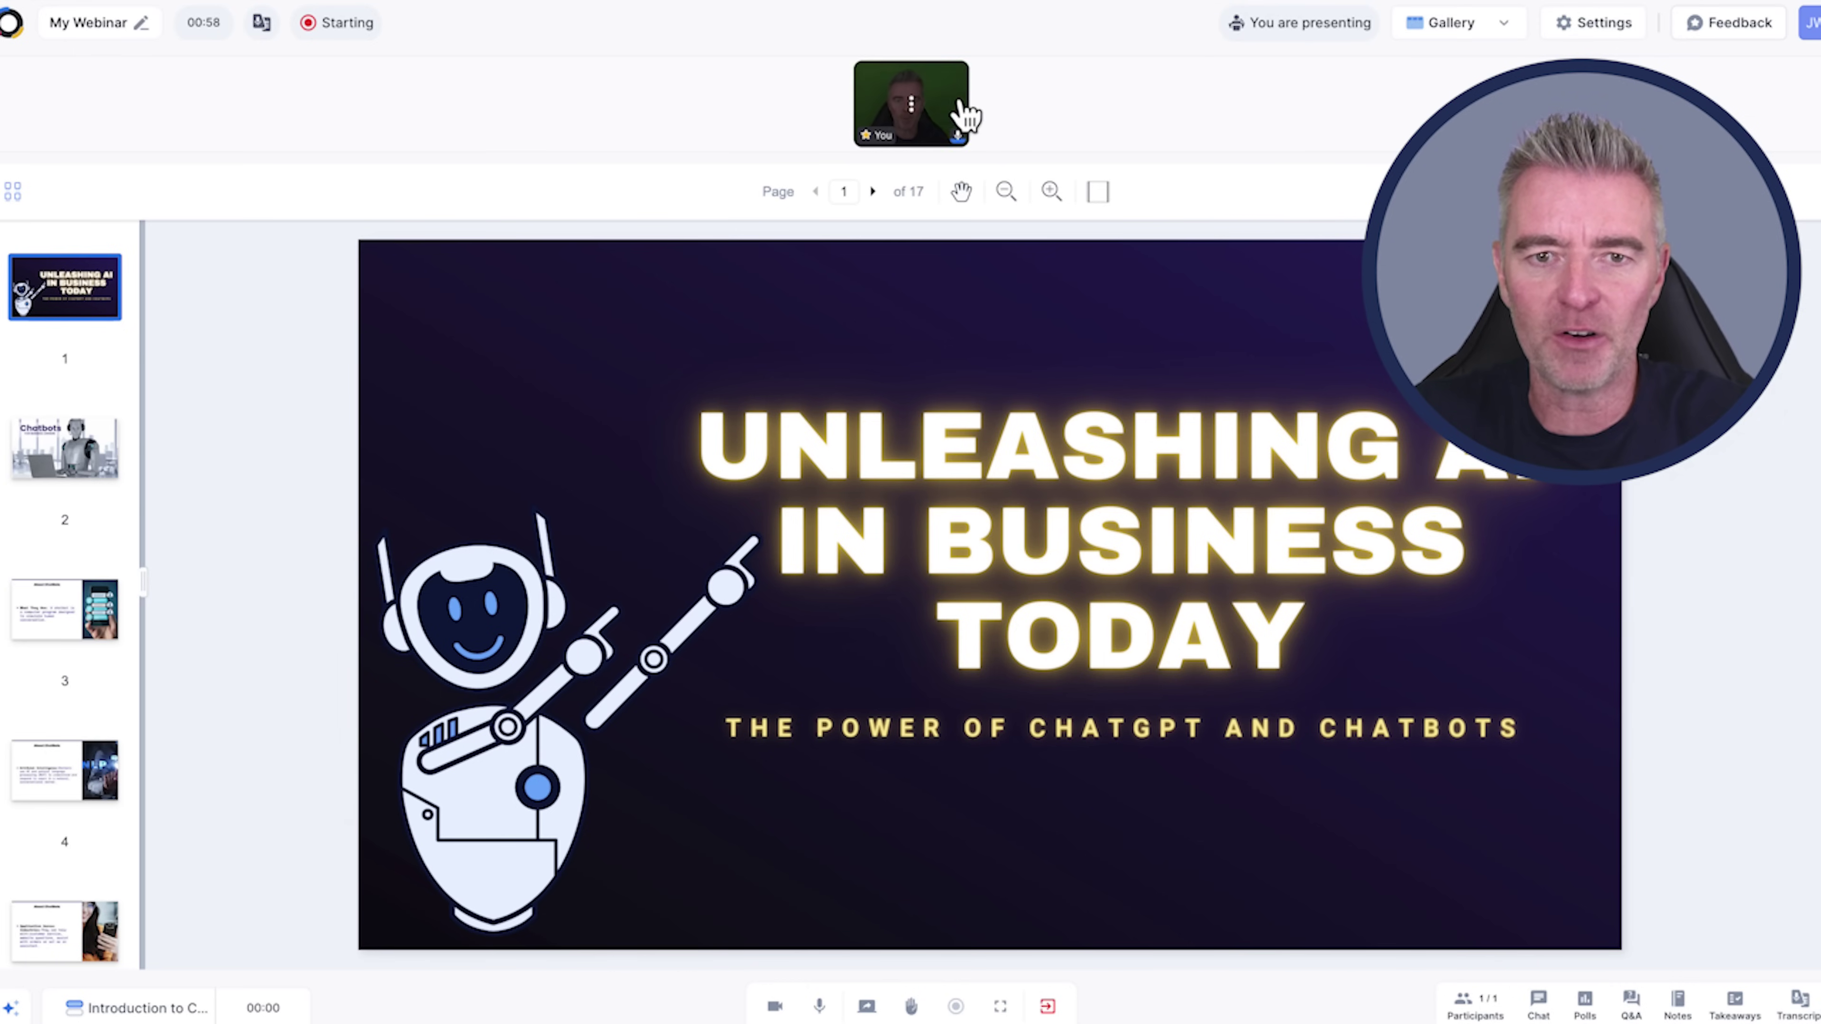
Step: Look through the session's chat, files, polls, Q&A, notes, takeaways and transcript, and dismiss the supported-languages notice
{"action": "left_click", "coordinate": [1536, 1000]}
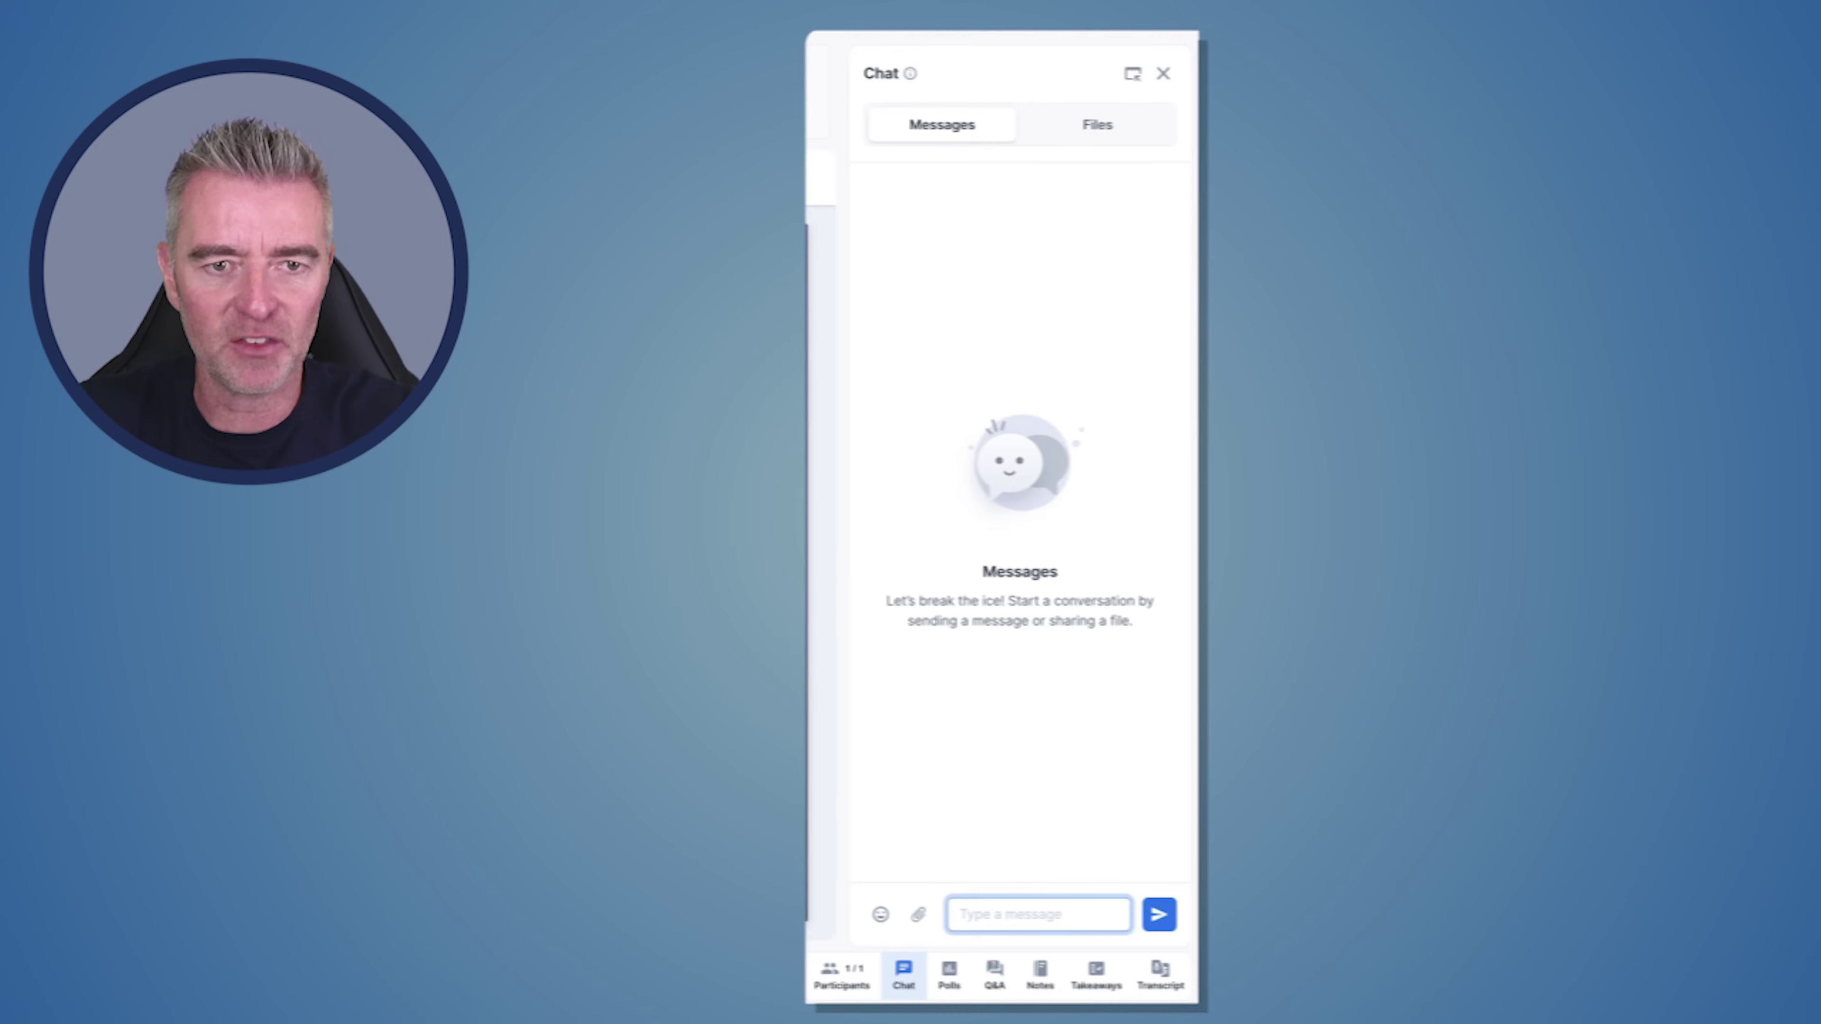
{"action": "left_click", "coordinate": [1063, 126]}
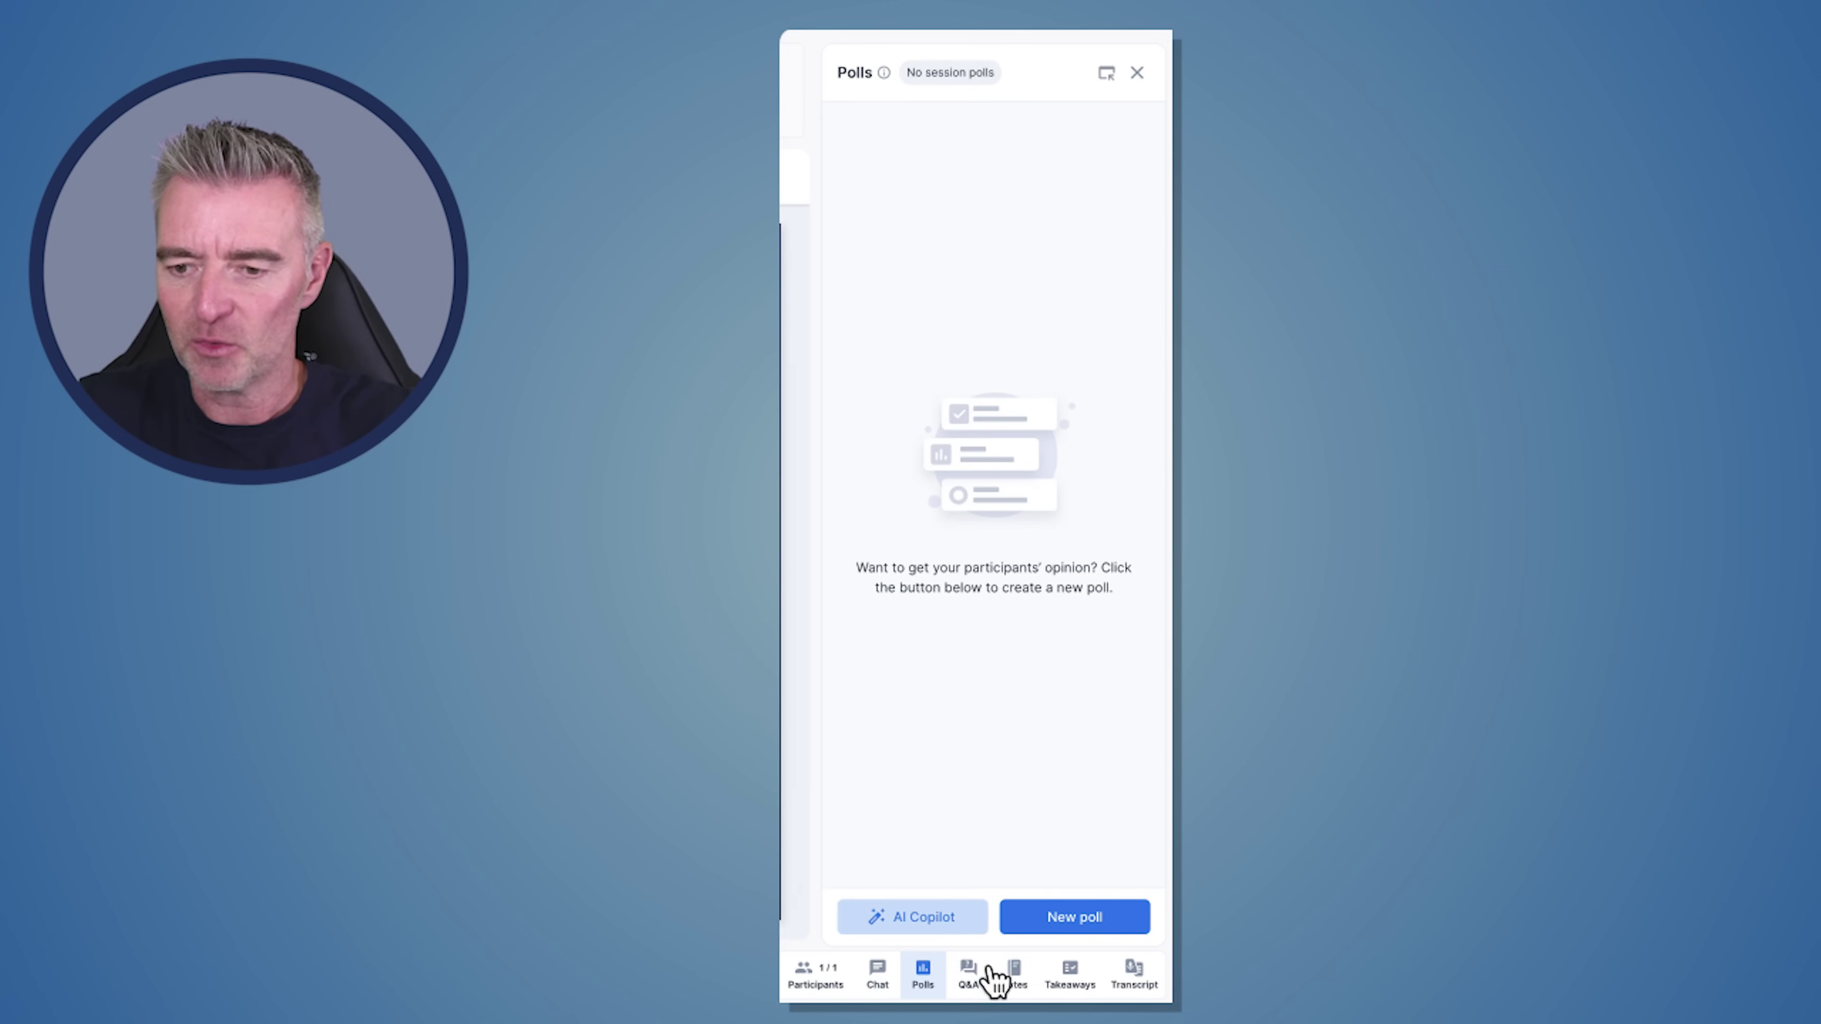
{"action": "left_click", "coordinate": [969, 984]}
{"action": "left_click", "coordinate": [1021, 987]}
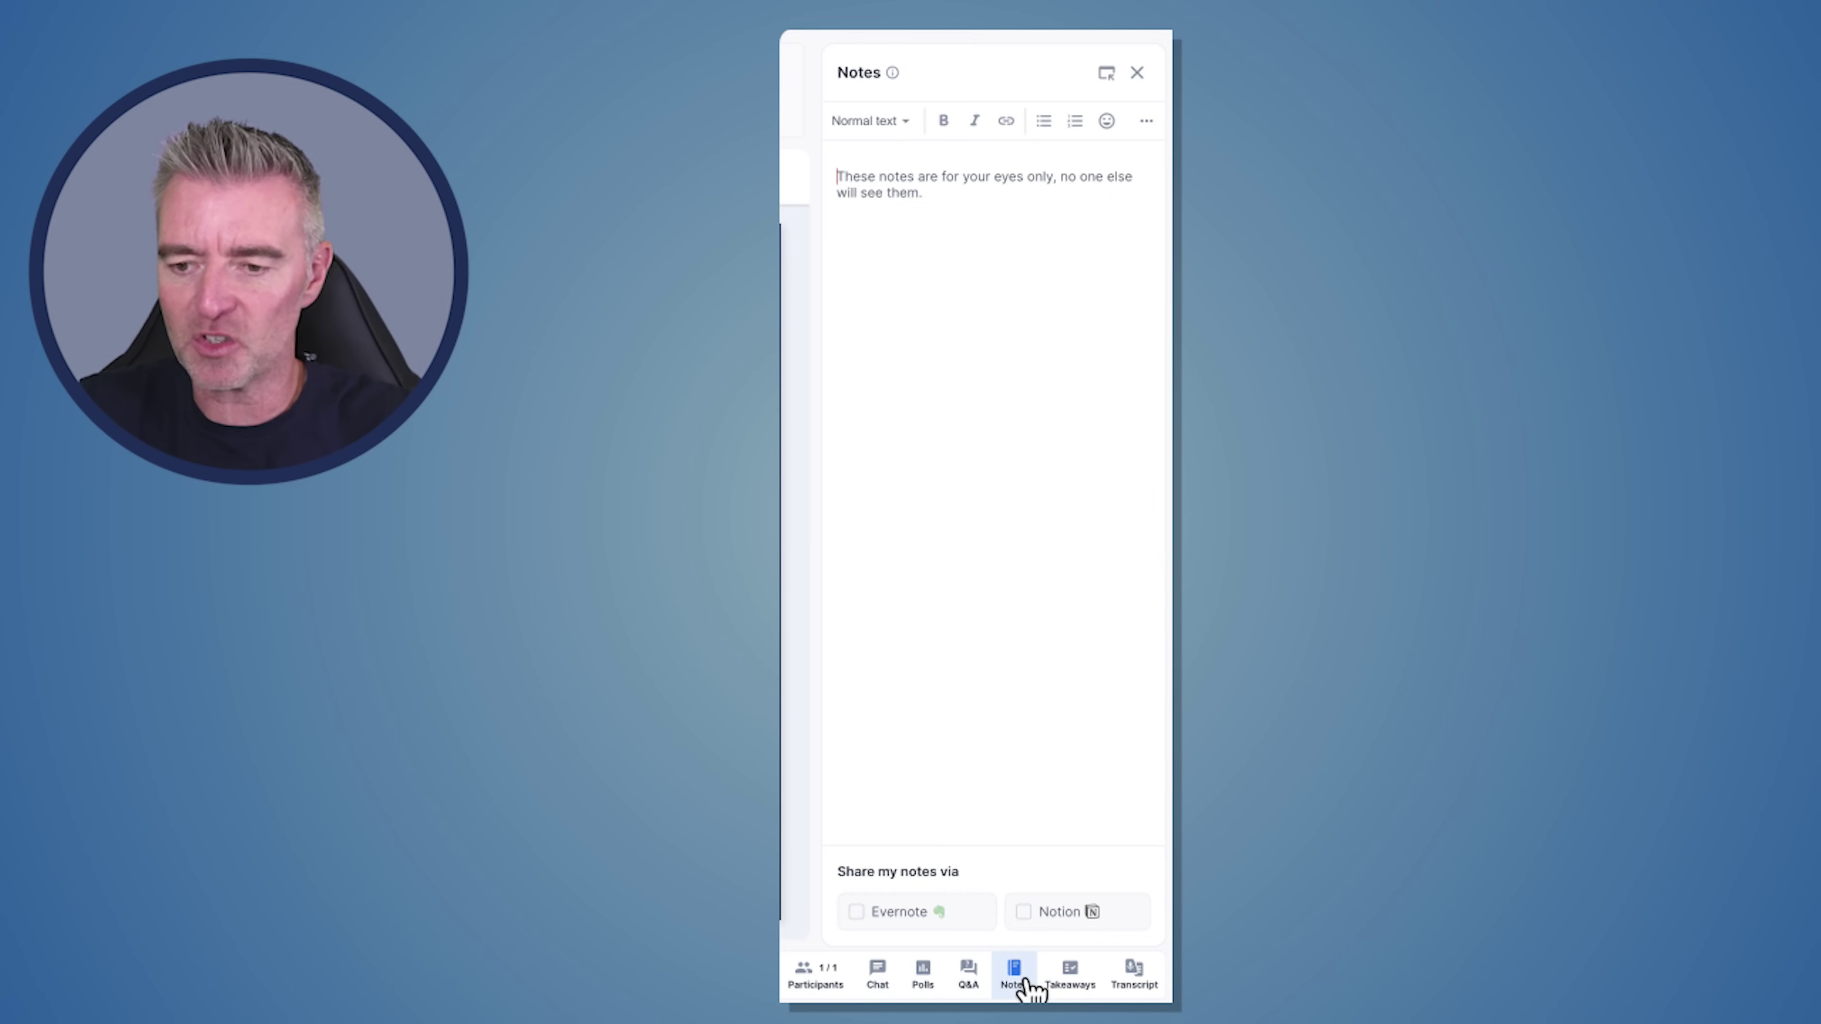
{"action": "left_click", "coordinate": [1082, 984]}
{"action": "left_click", "coordinate": [1151, 984]}
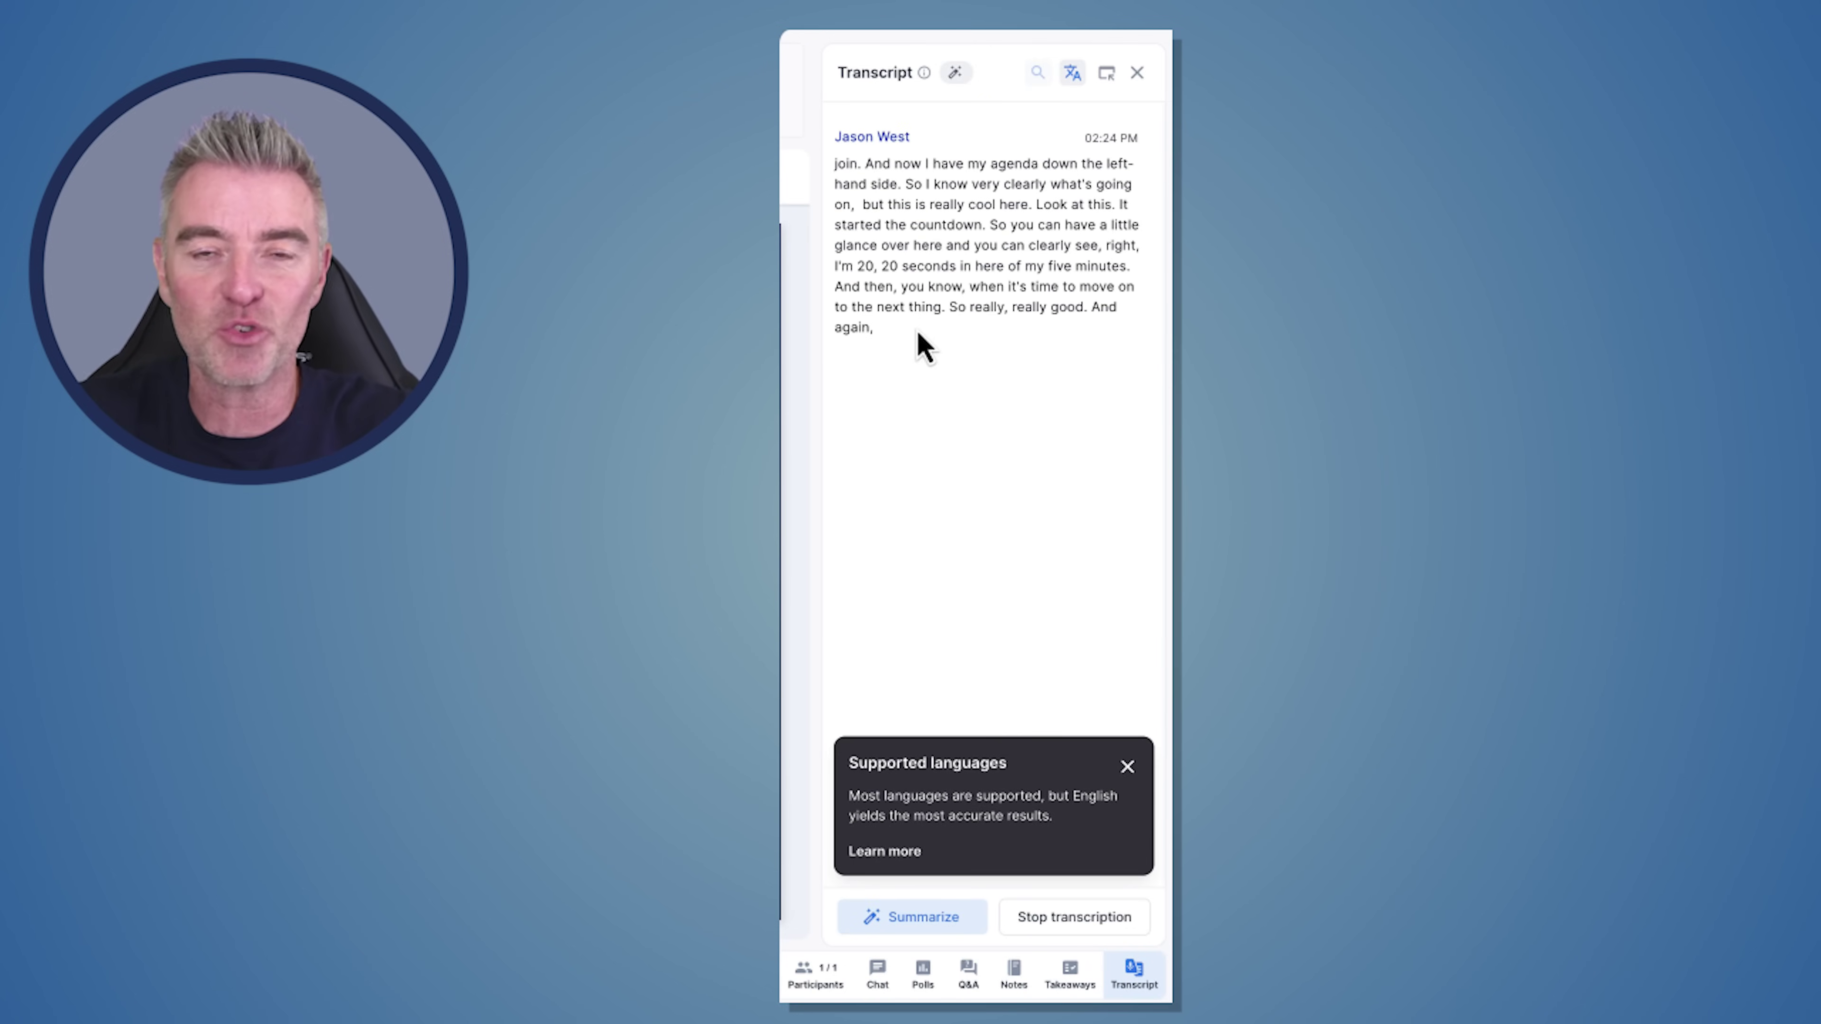
{"action": "left_click", "coordinate": [1129, 767]}
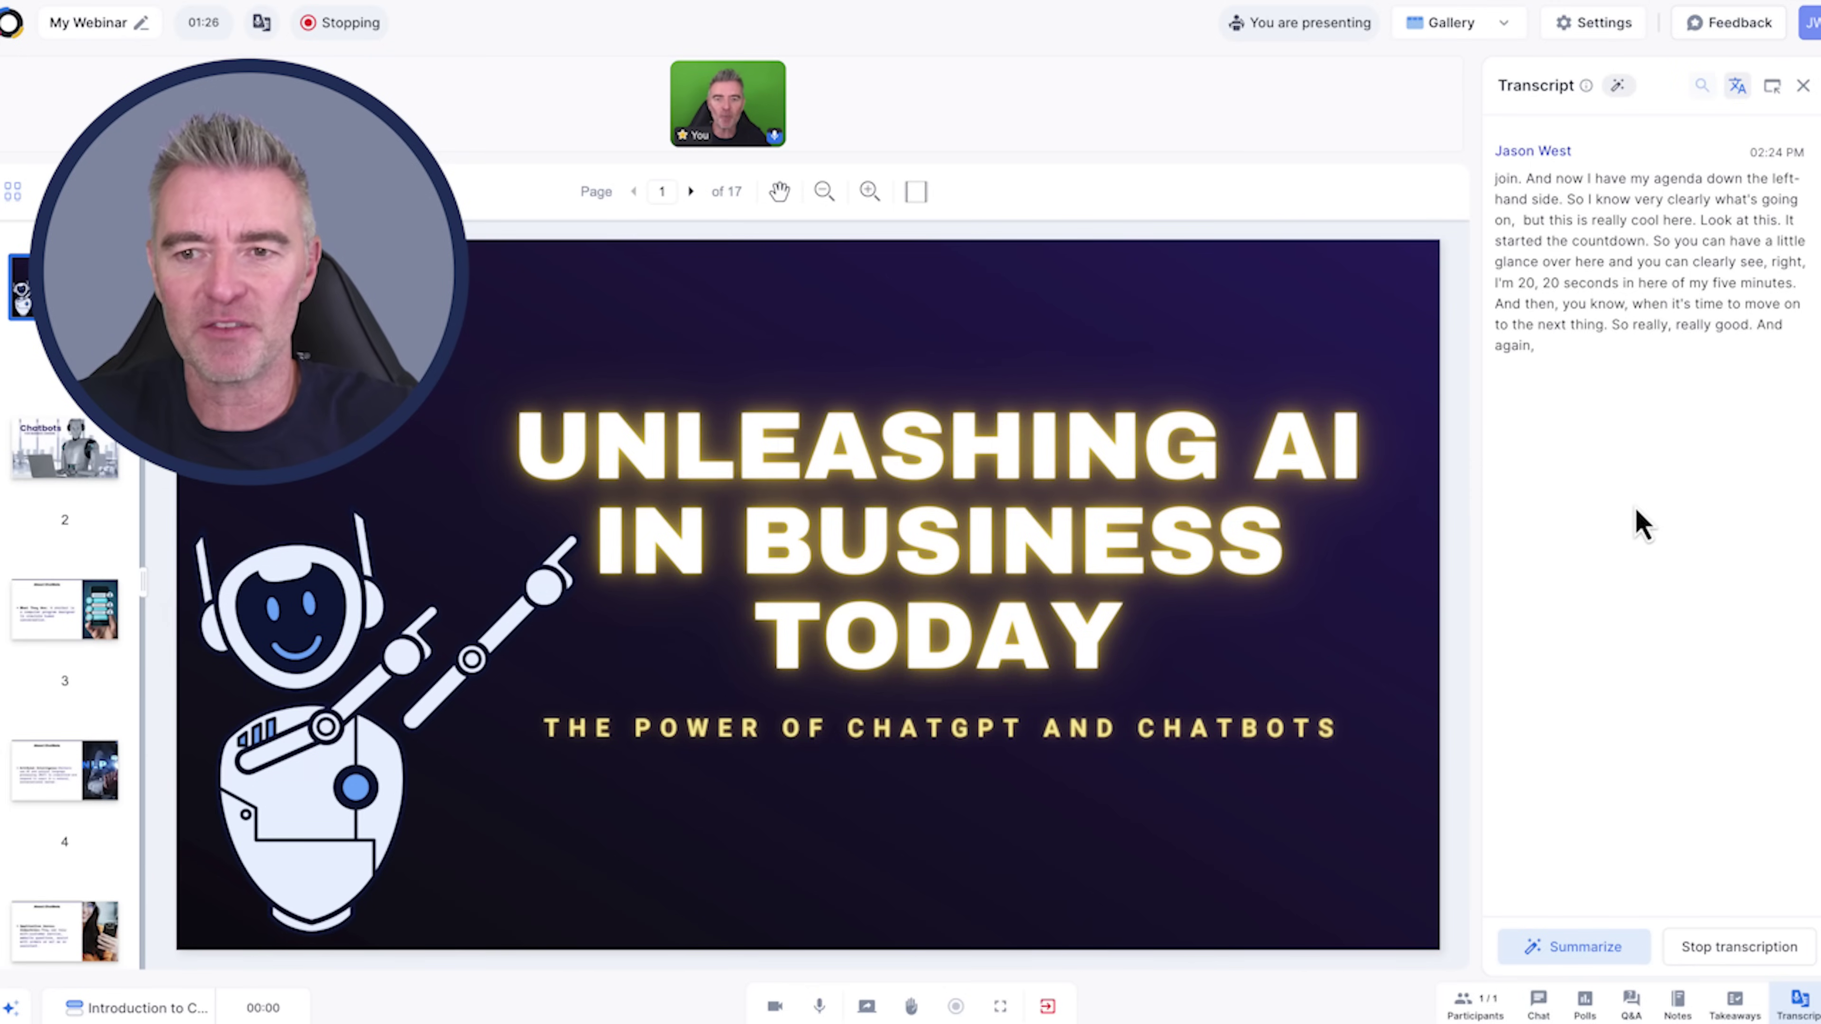
Step: Generate a bulleted-list summary of the transcript with AI Copilot
{"action": "left_click", "coordinate": [1577, 949]}
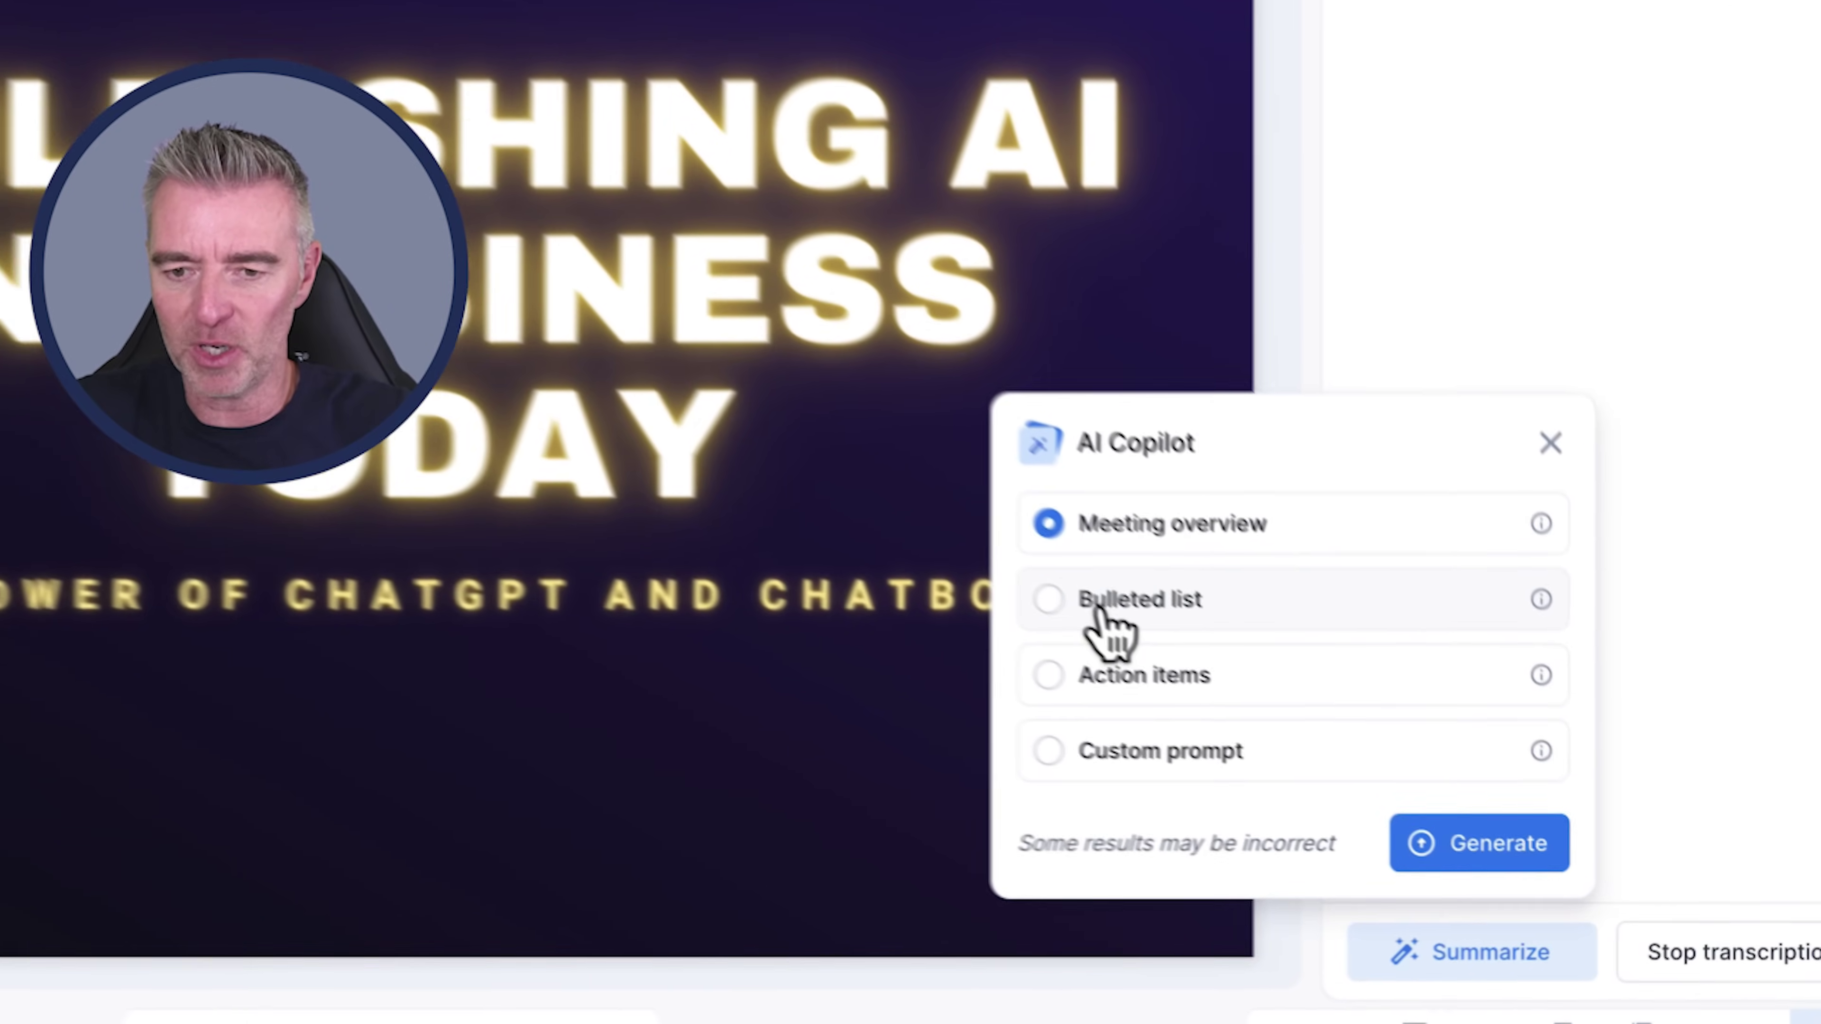
{"action": "left_click", "coordinate": [1298, 710]}
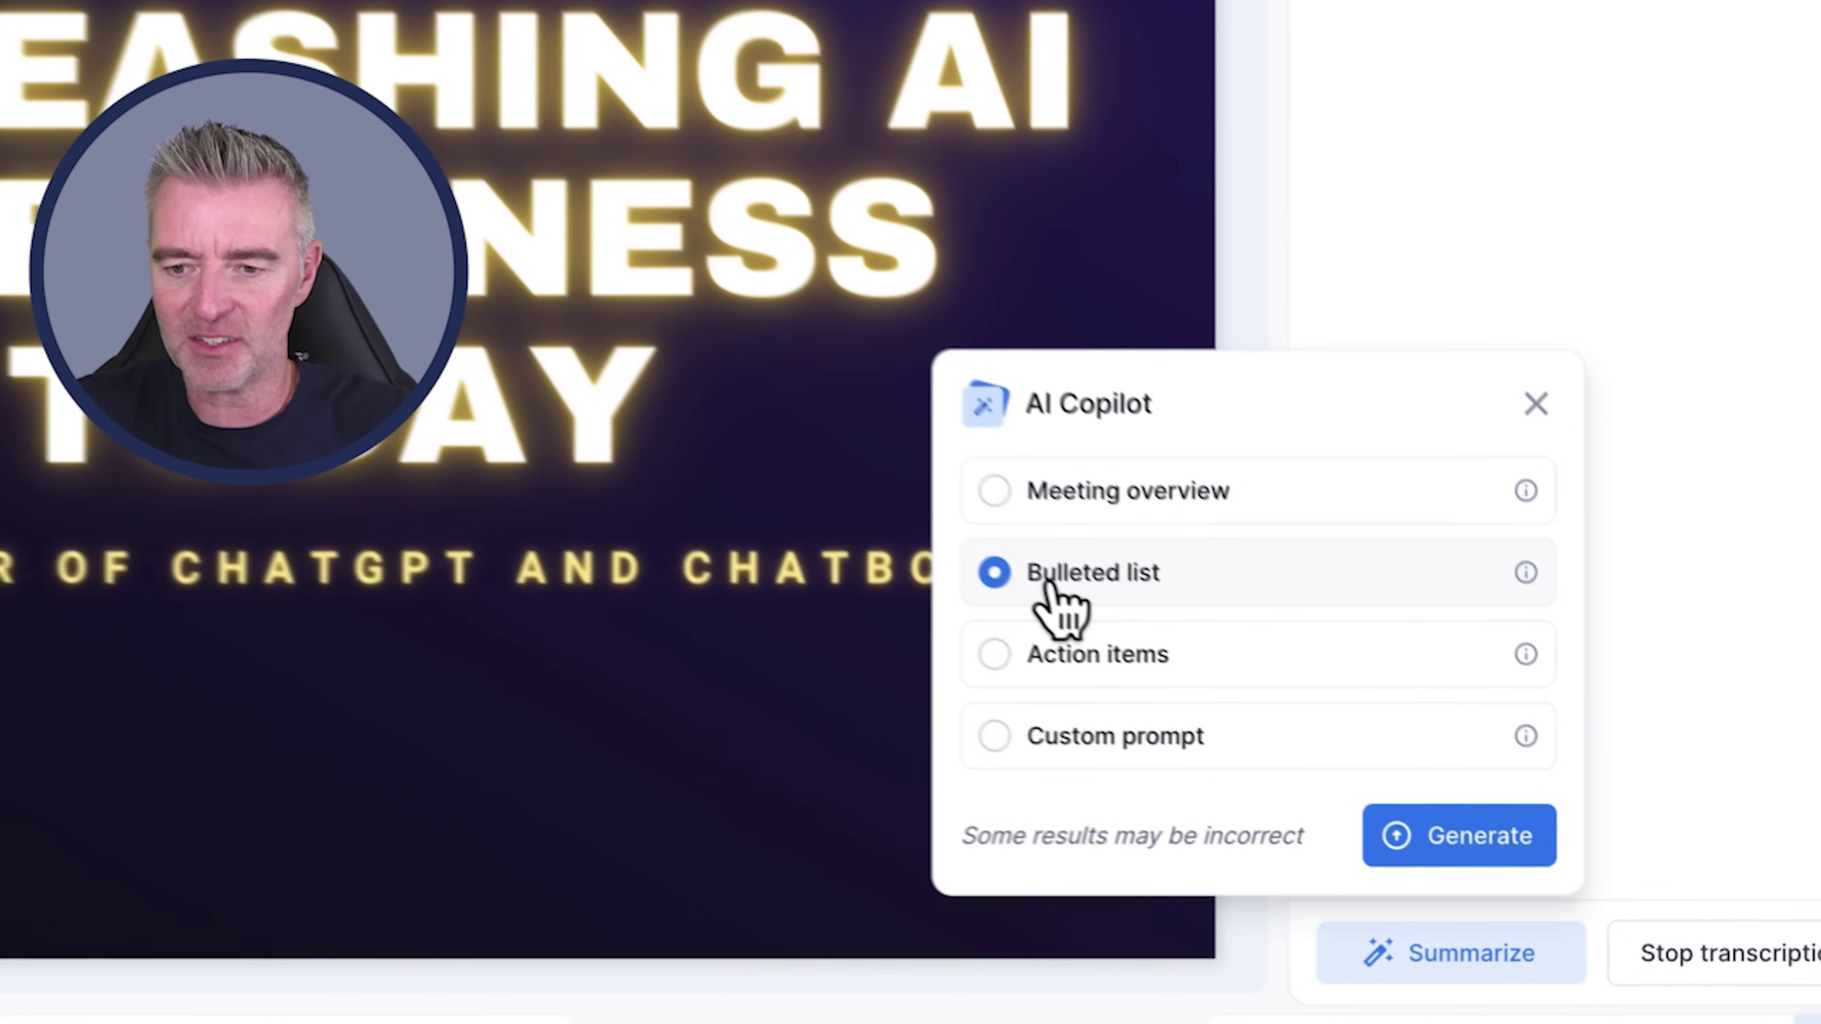
{"action": "left_click", "coordinate": [1455, 835]}
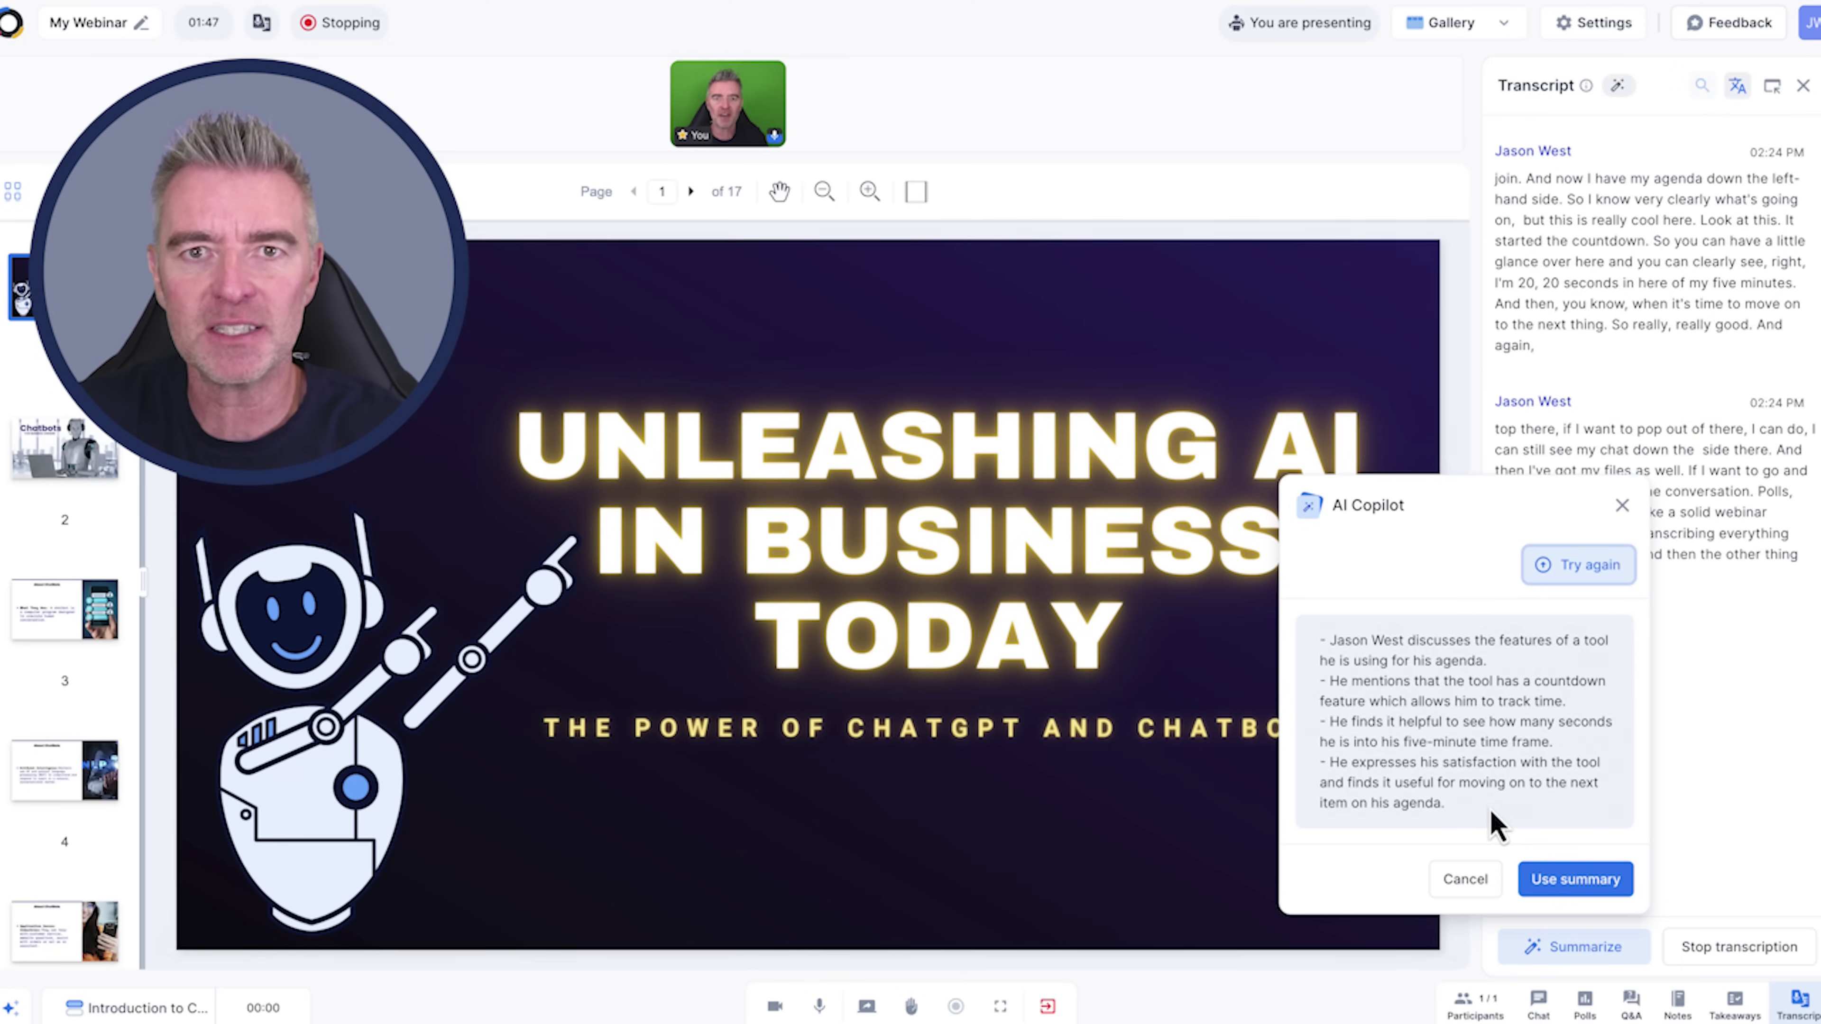
Step: Add the generated summary to the session's takeaways and use the option to send them via email
{"action": "left_click", "coordinate": [1577, 883]}
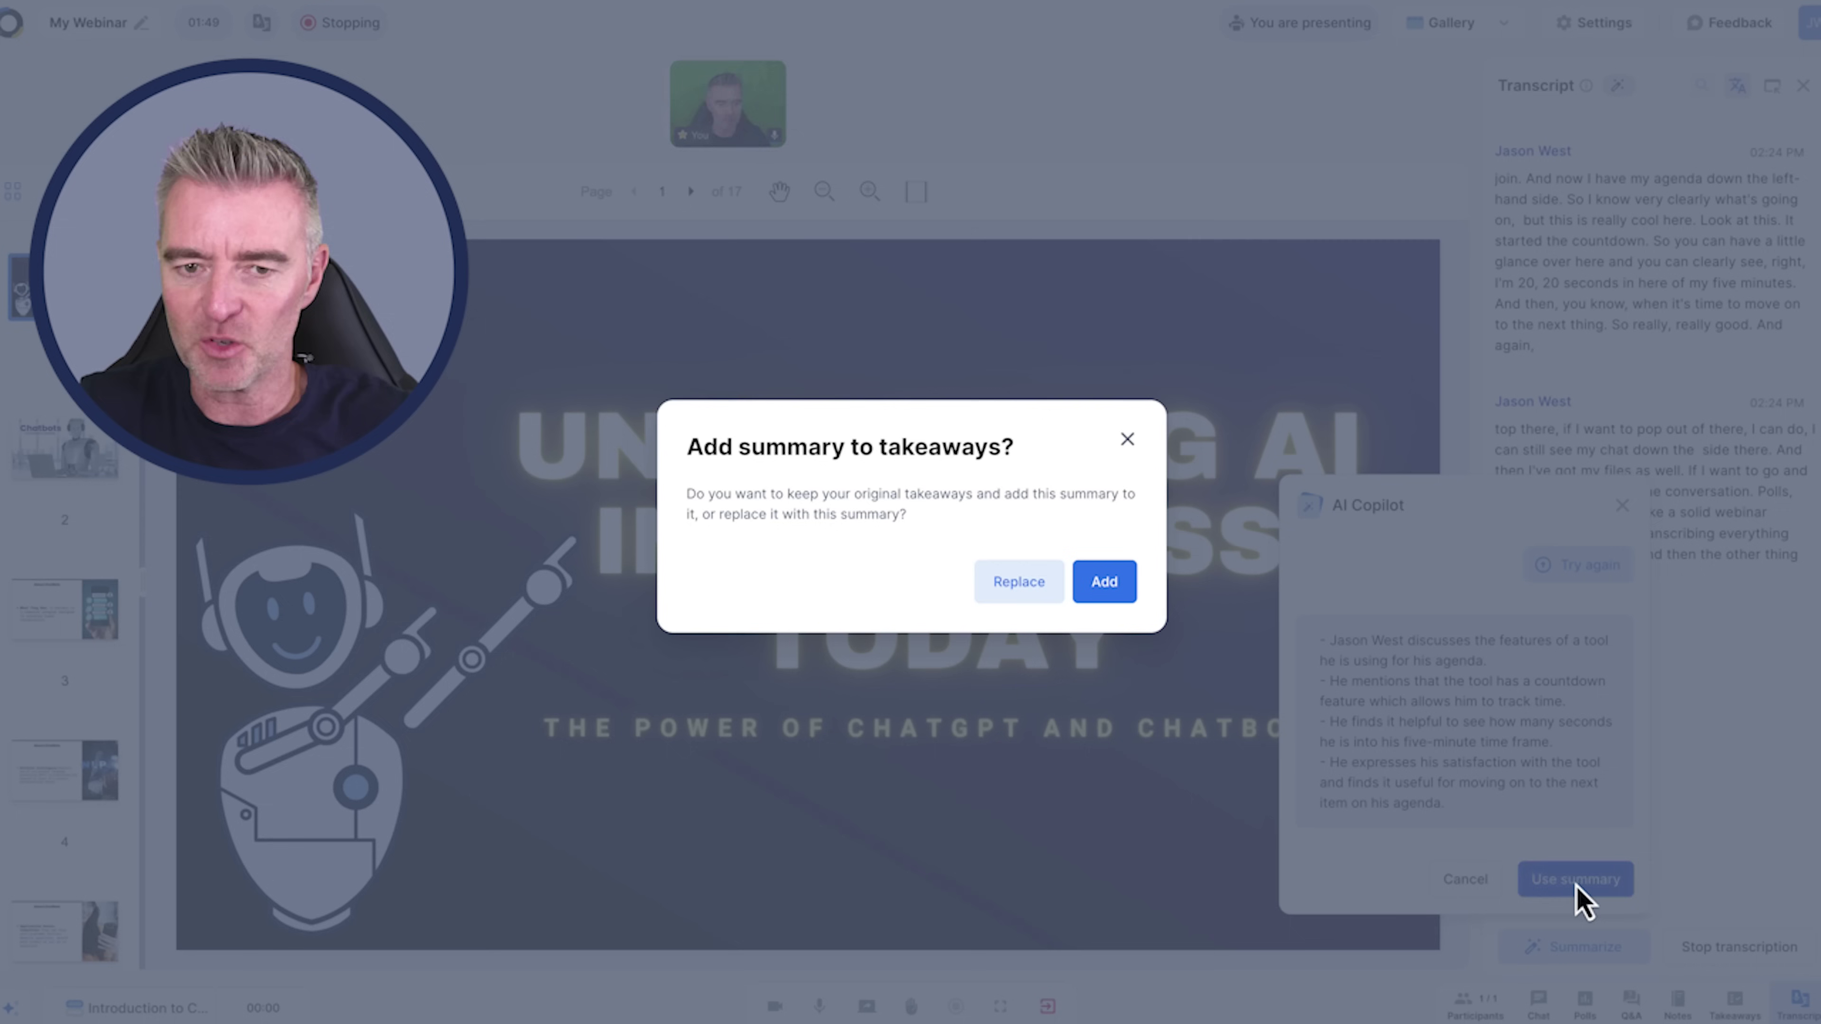
{"action": "left_click", "coordinate": [1104, 582]}
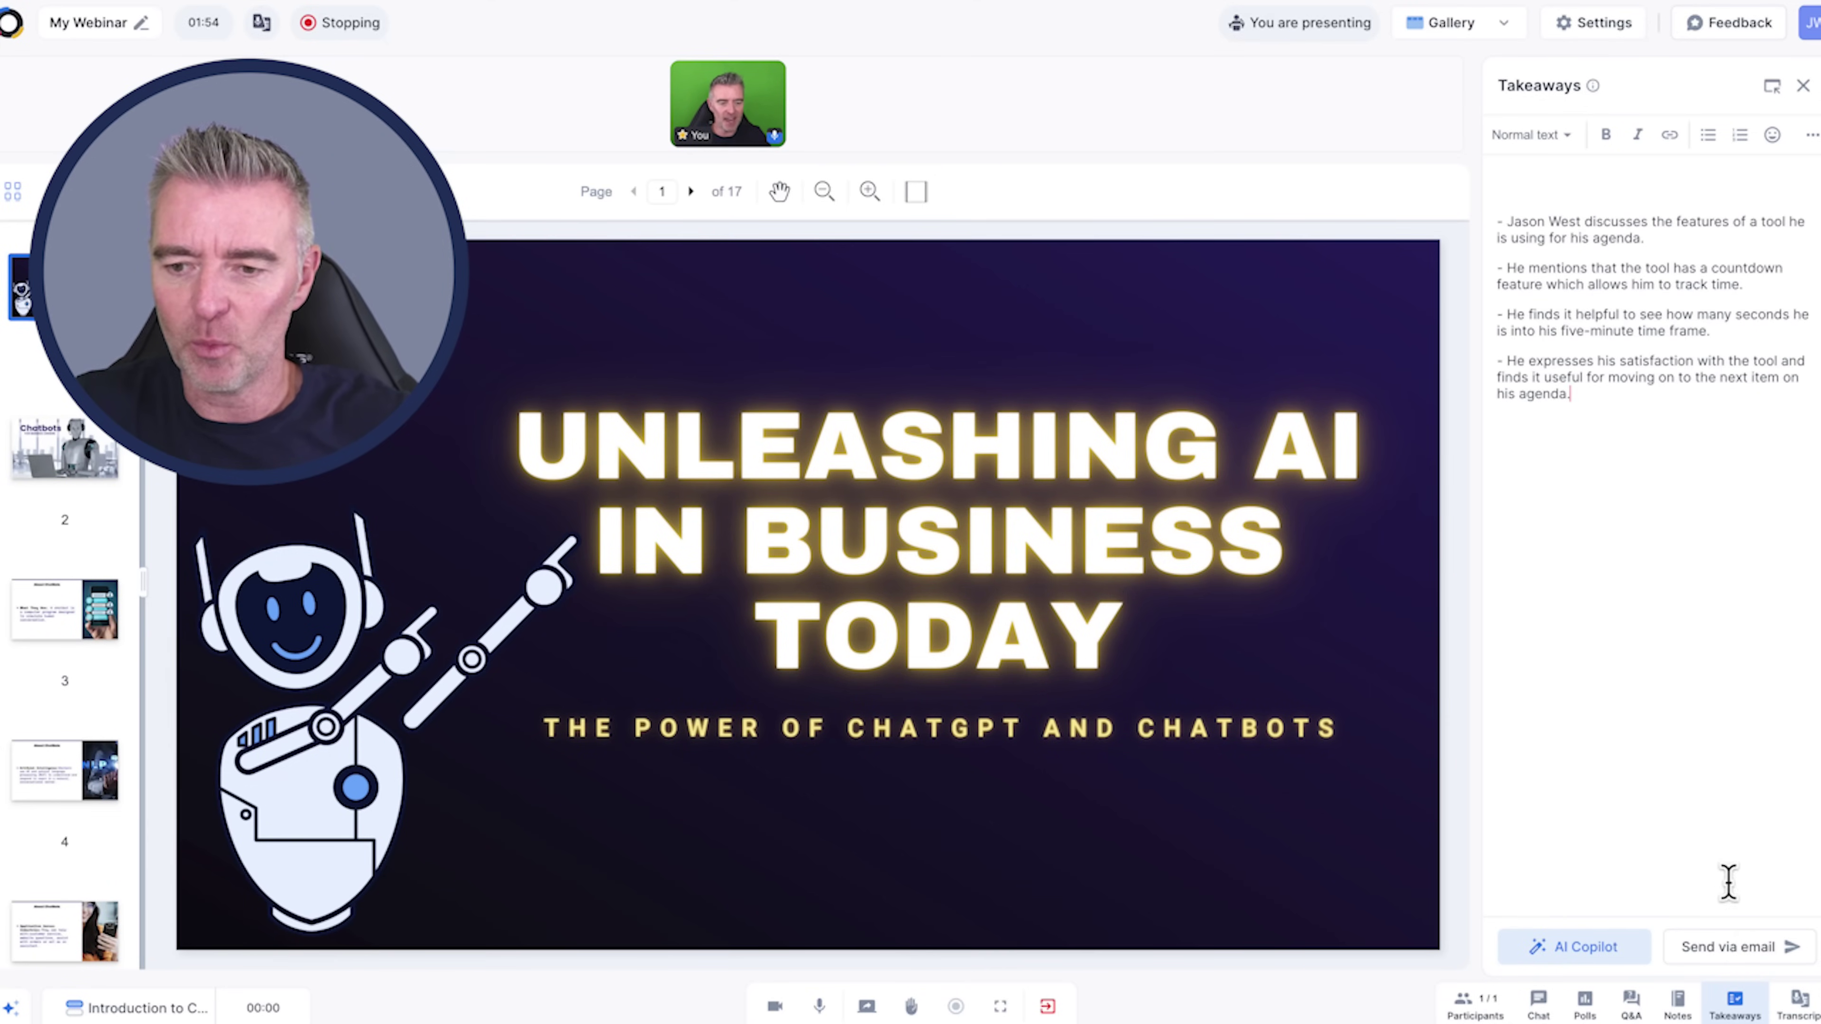
{"action": "left_click", "coordinate": [1765, 960]}
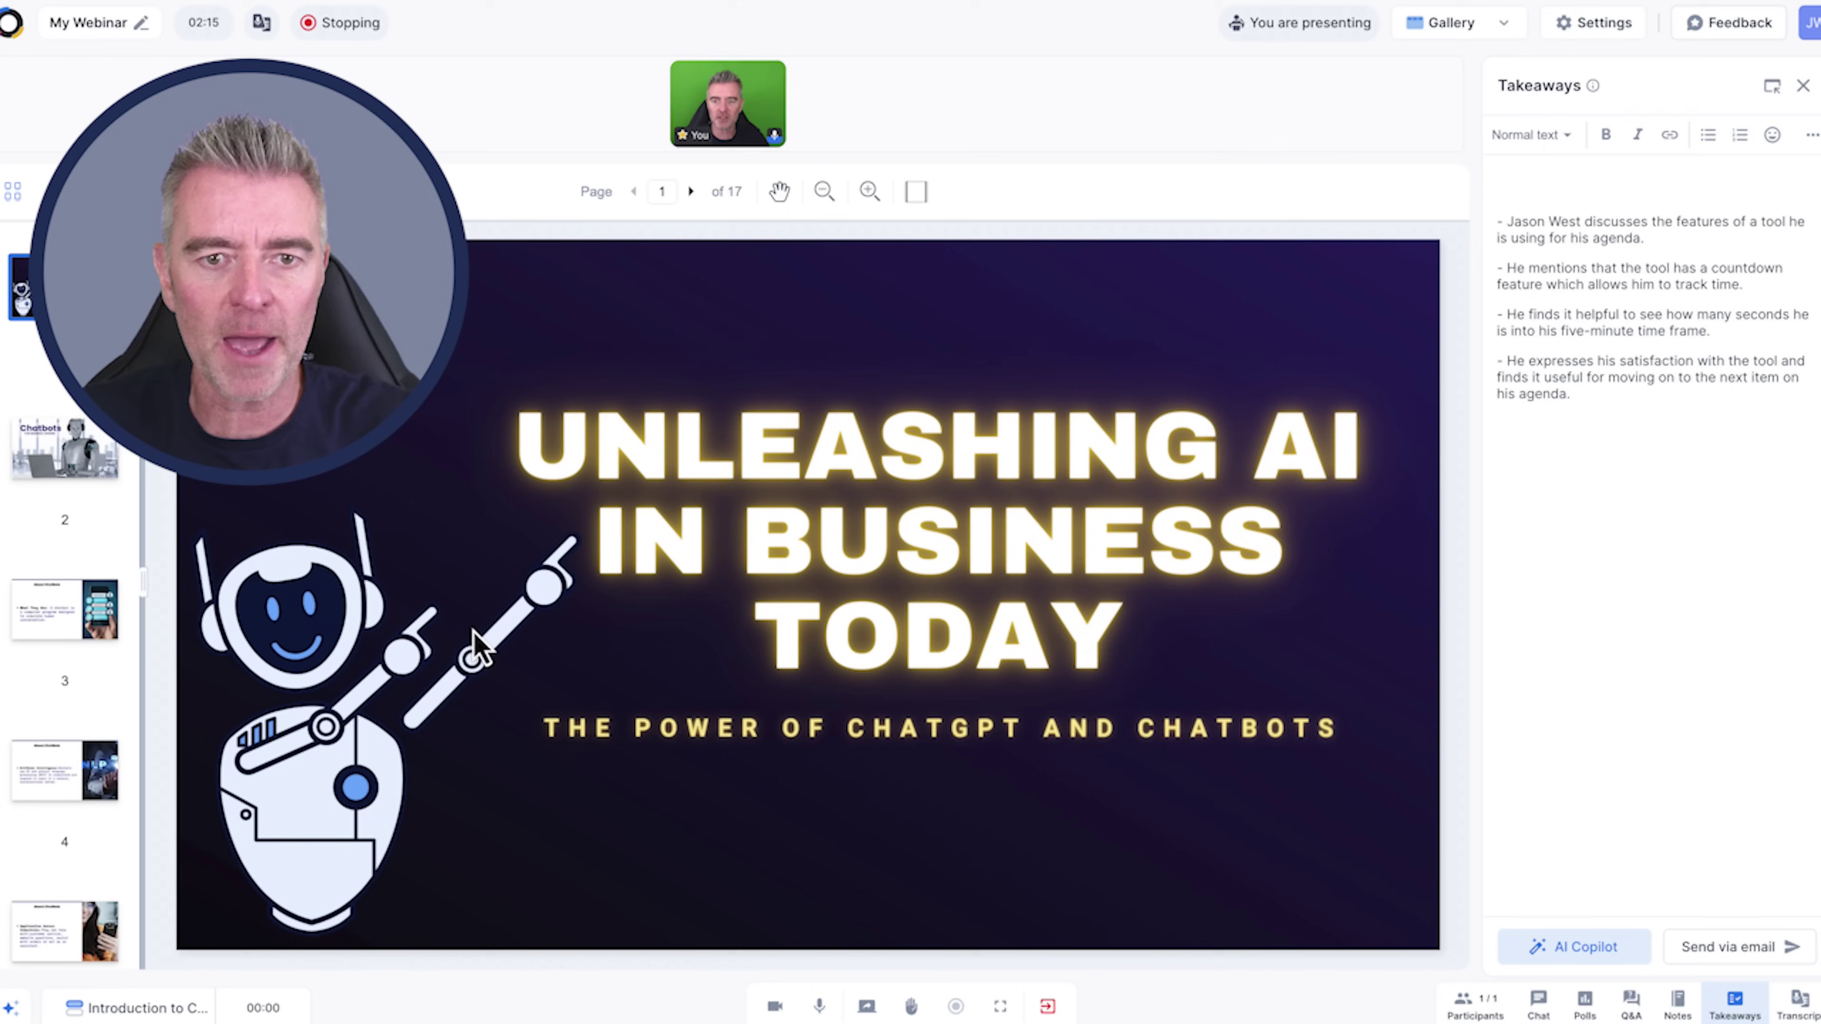
Step: Send a heart reaction and a thumbs-up reaction in the live session
{"action": "left_click", "coordinate": [824, 192]}
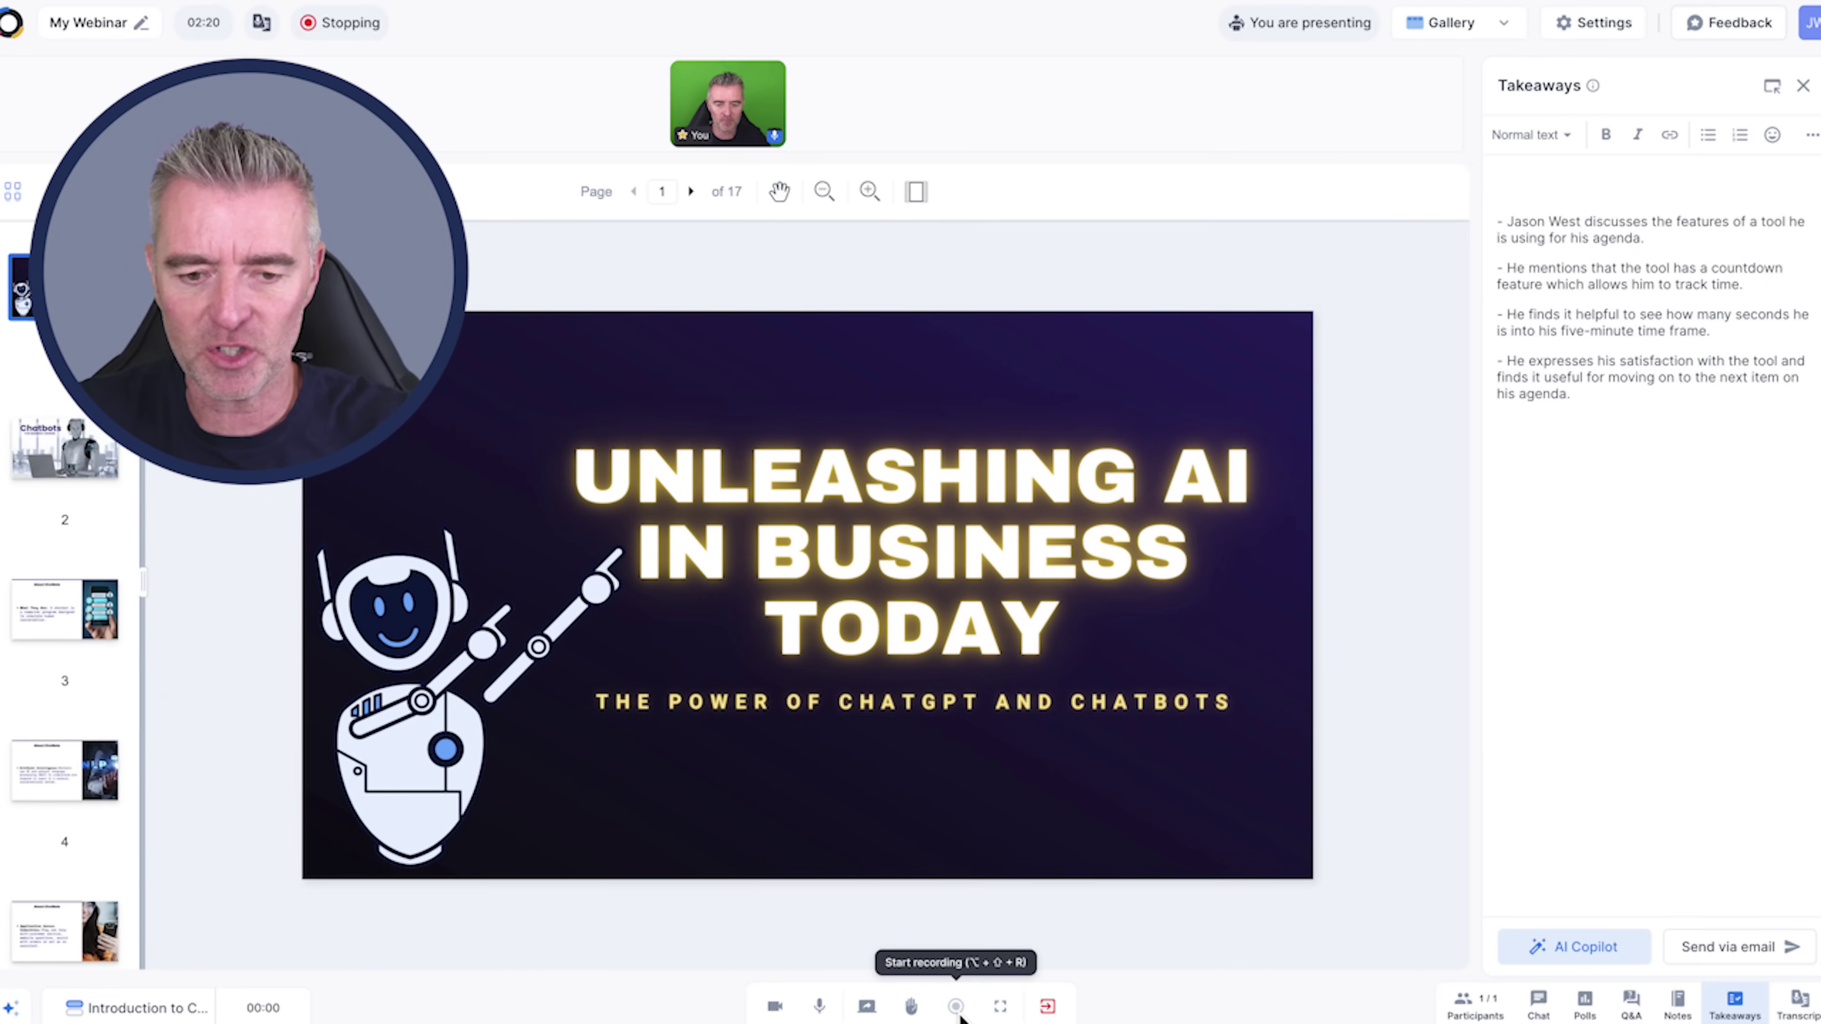
{"action": "left_click", "coordinate": [912, 1006]}
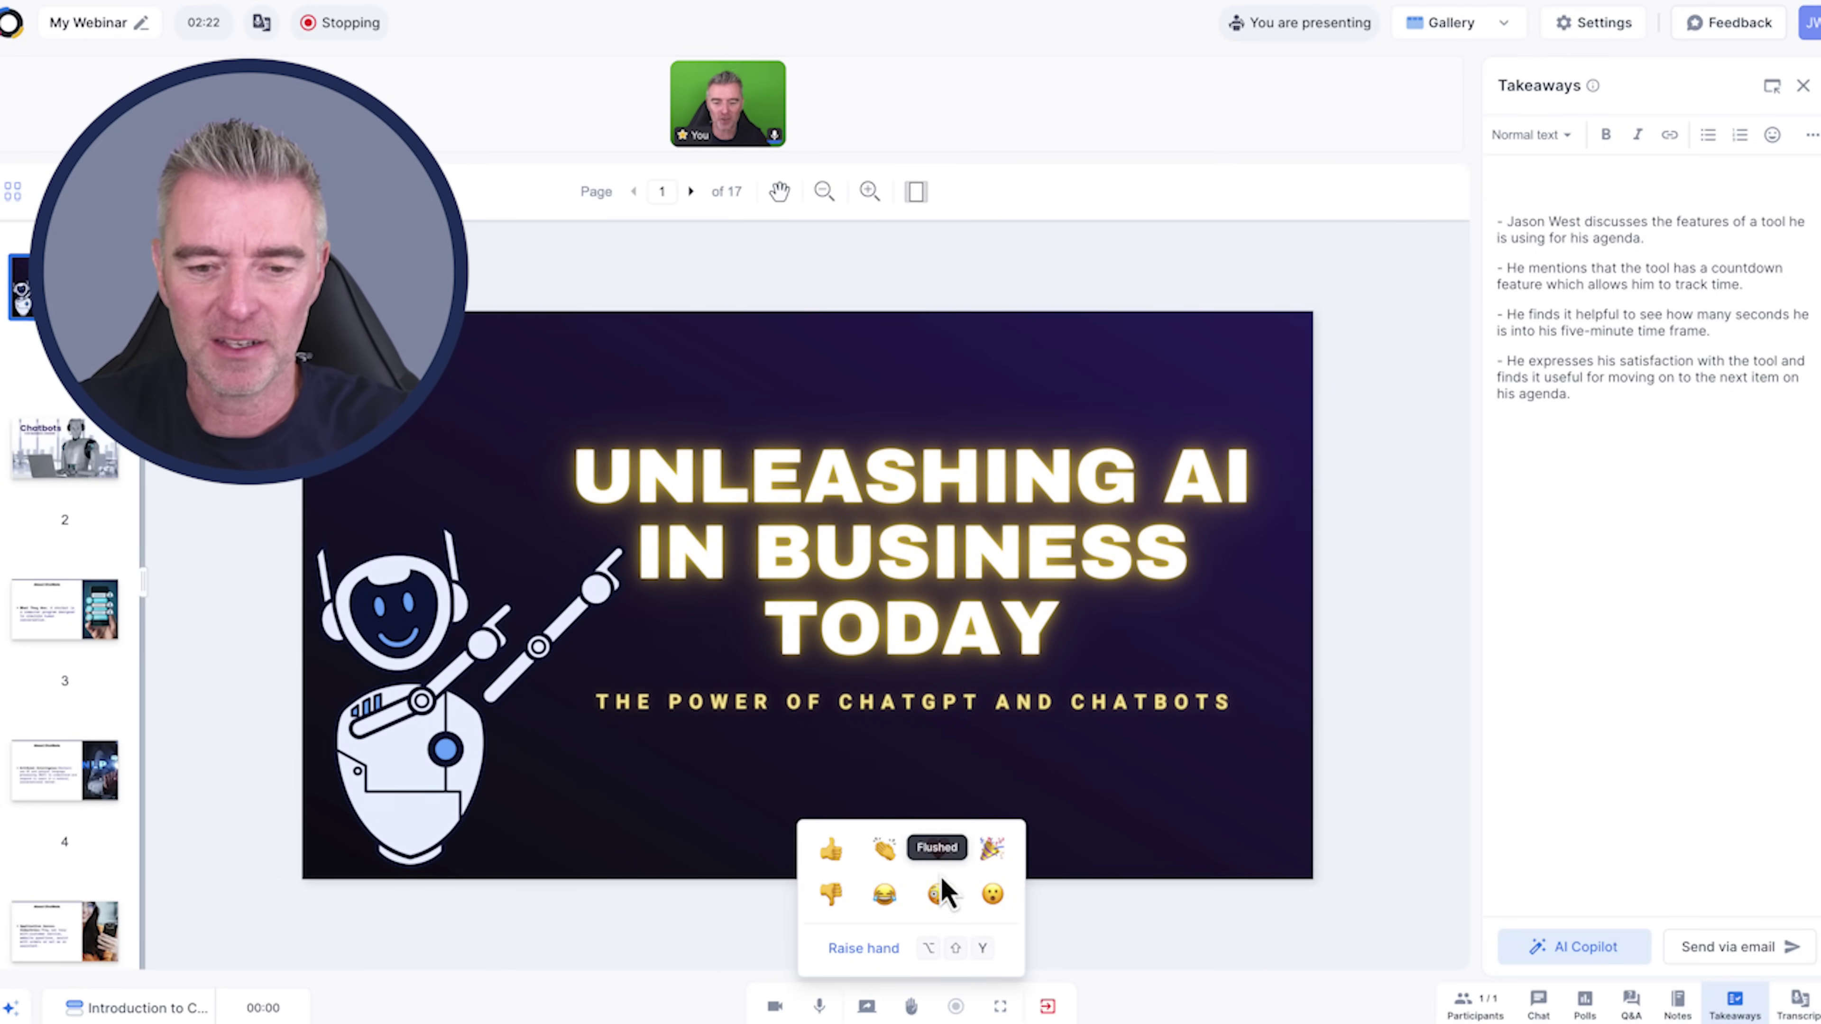
{"action": "left_click", "coordinate": [938, 854]}
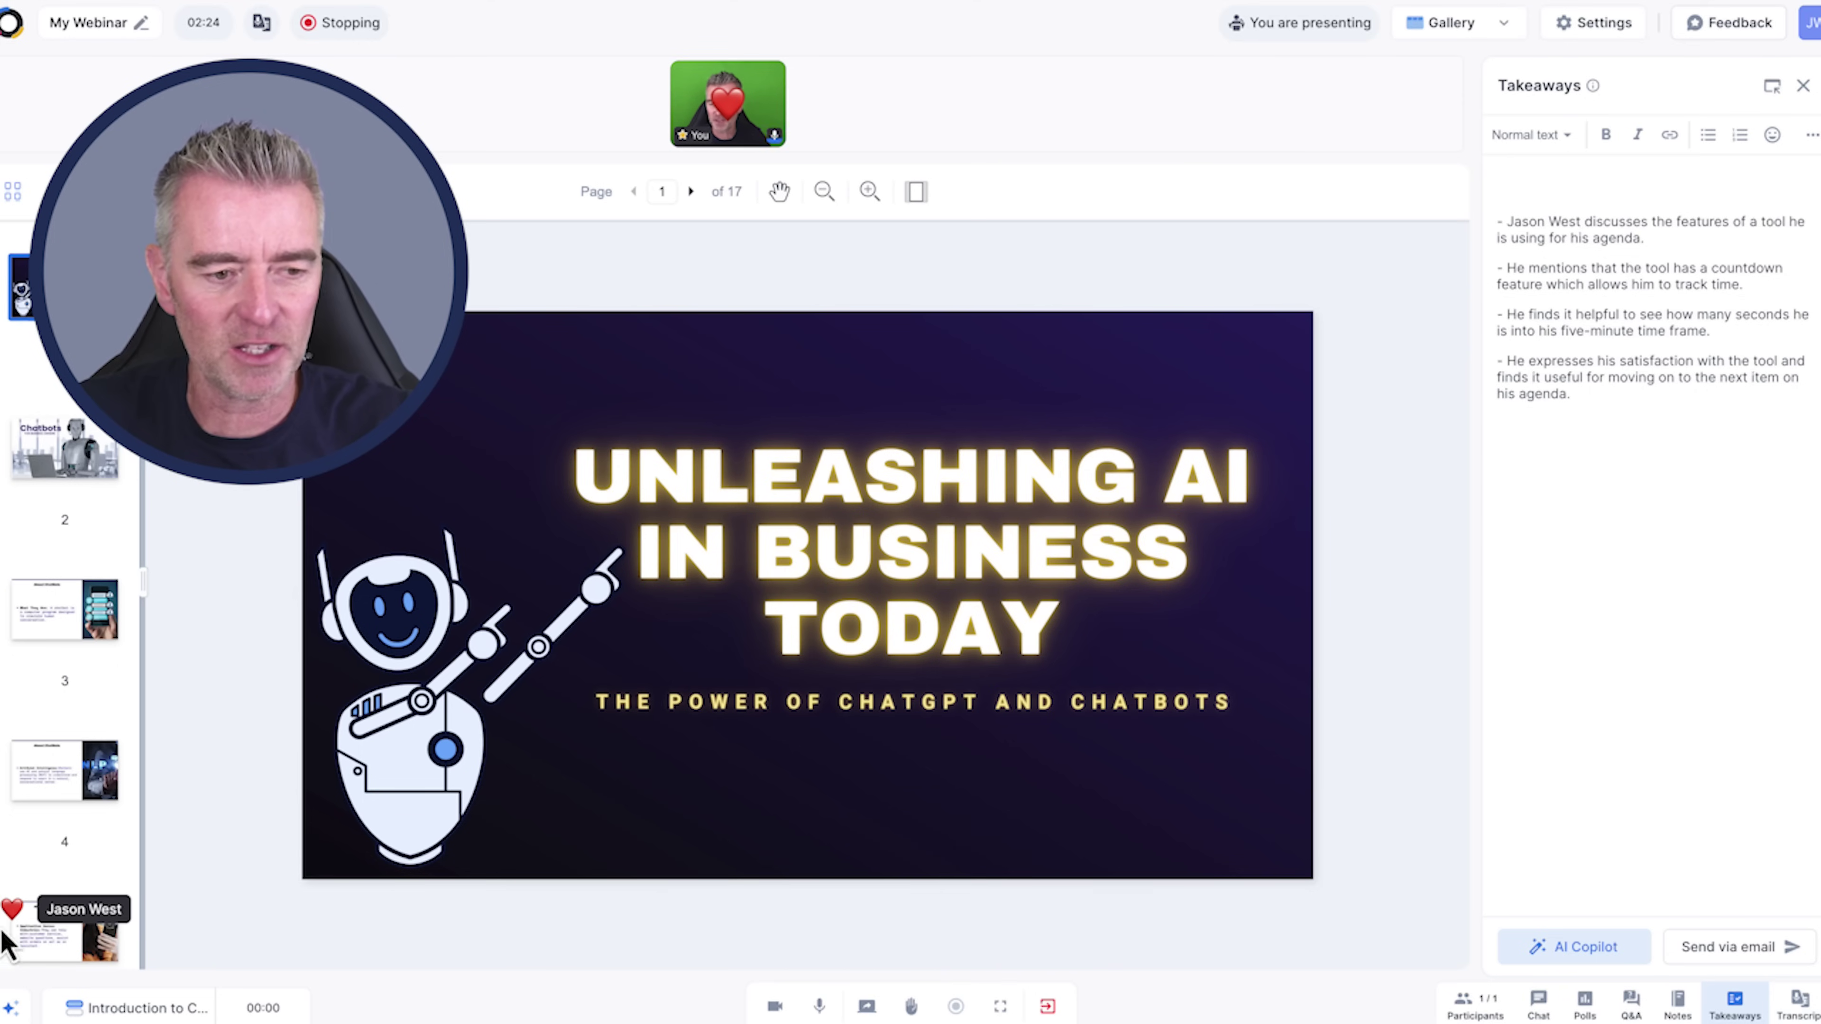
{"action": "mouse_move", "coordinate": [825, 1014]}
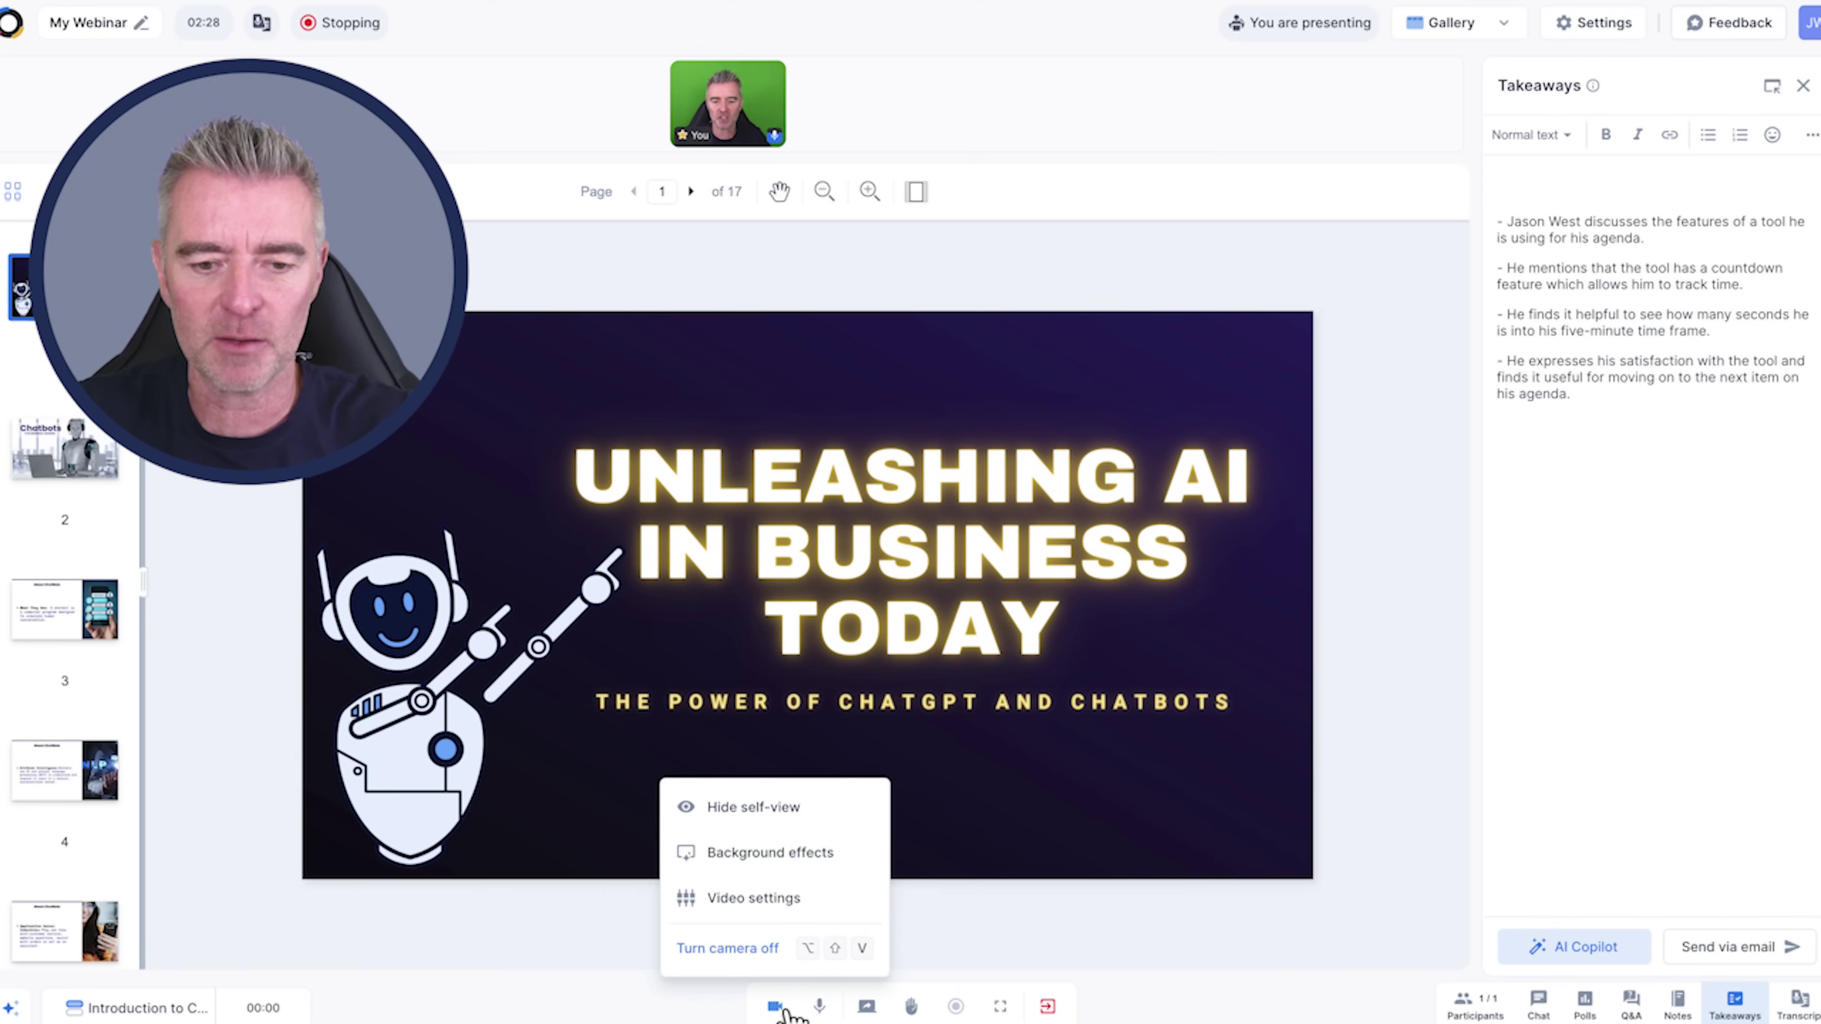
{"action": "mouse_move", "coordinate": [910, 1013]}
{"action": "left_click", "coordinate": [830, 851]}
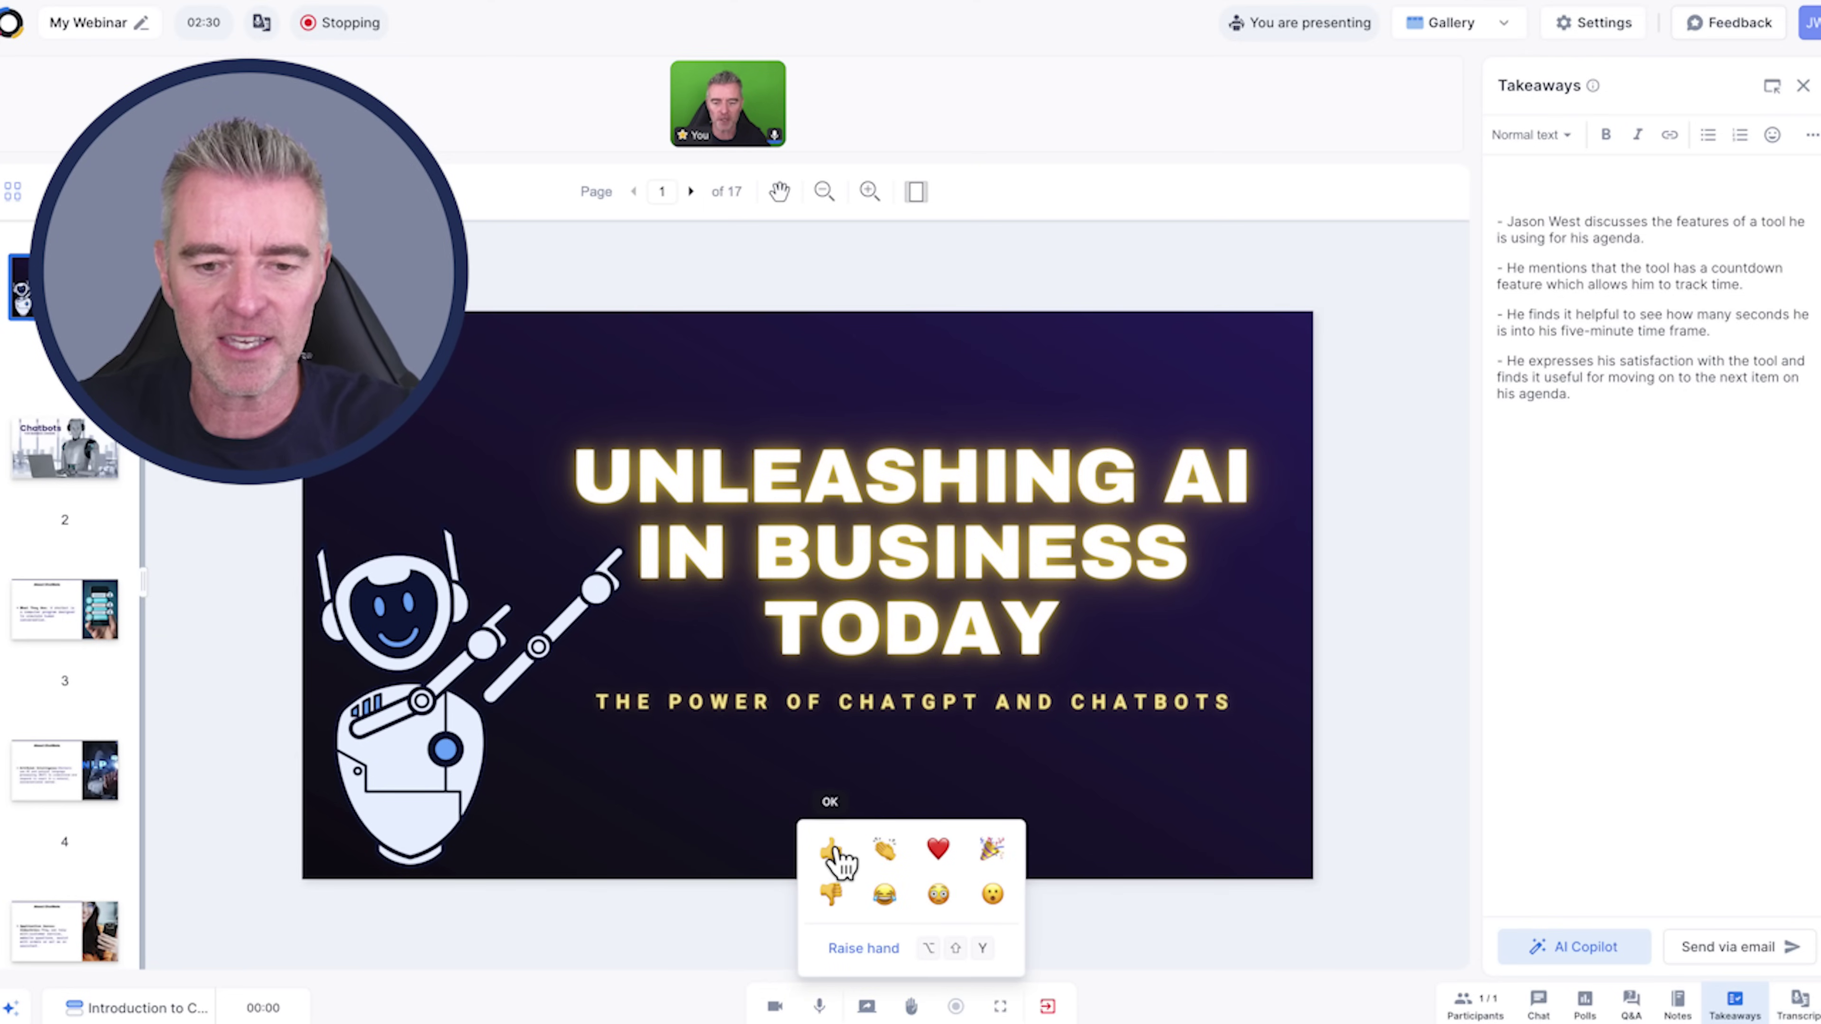
{"action": "mouse_move", "coordinate": [925, 1004]}
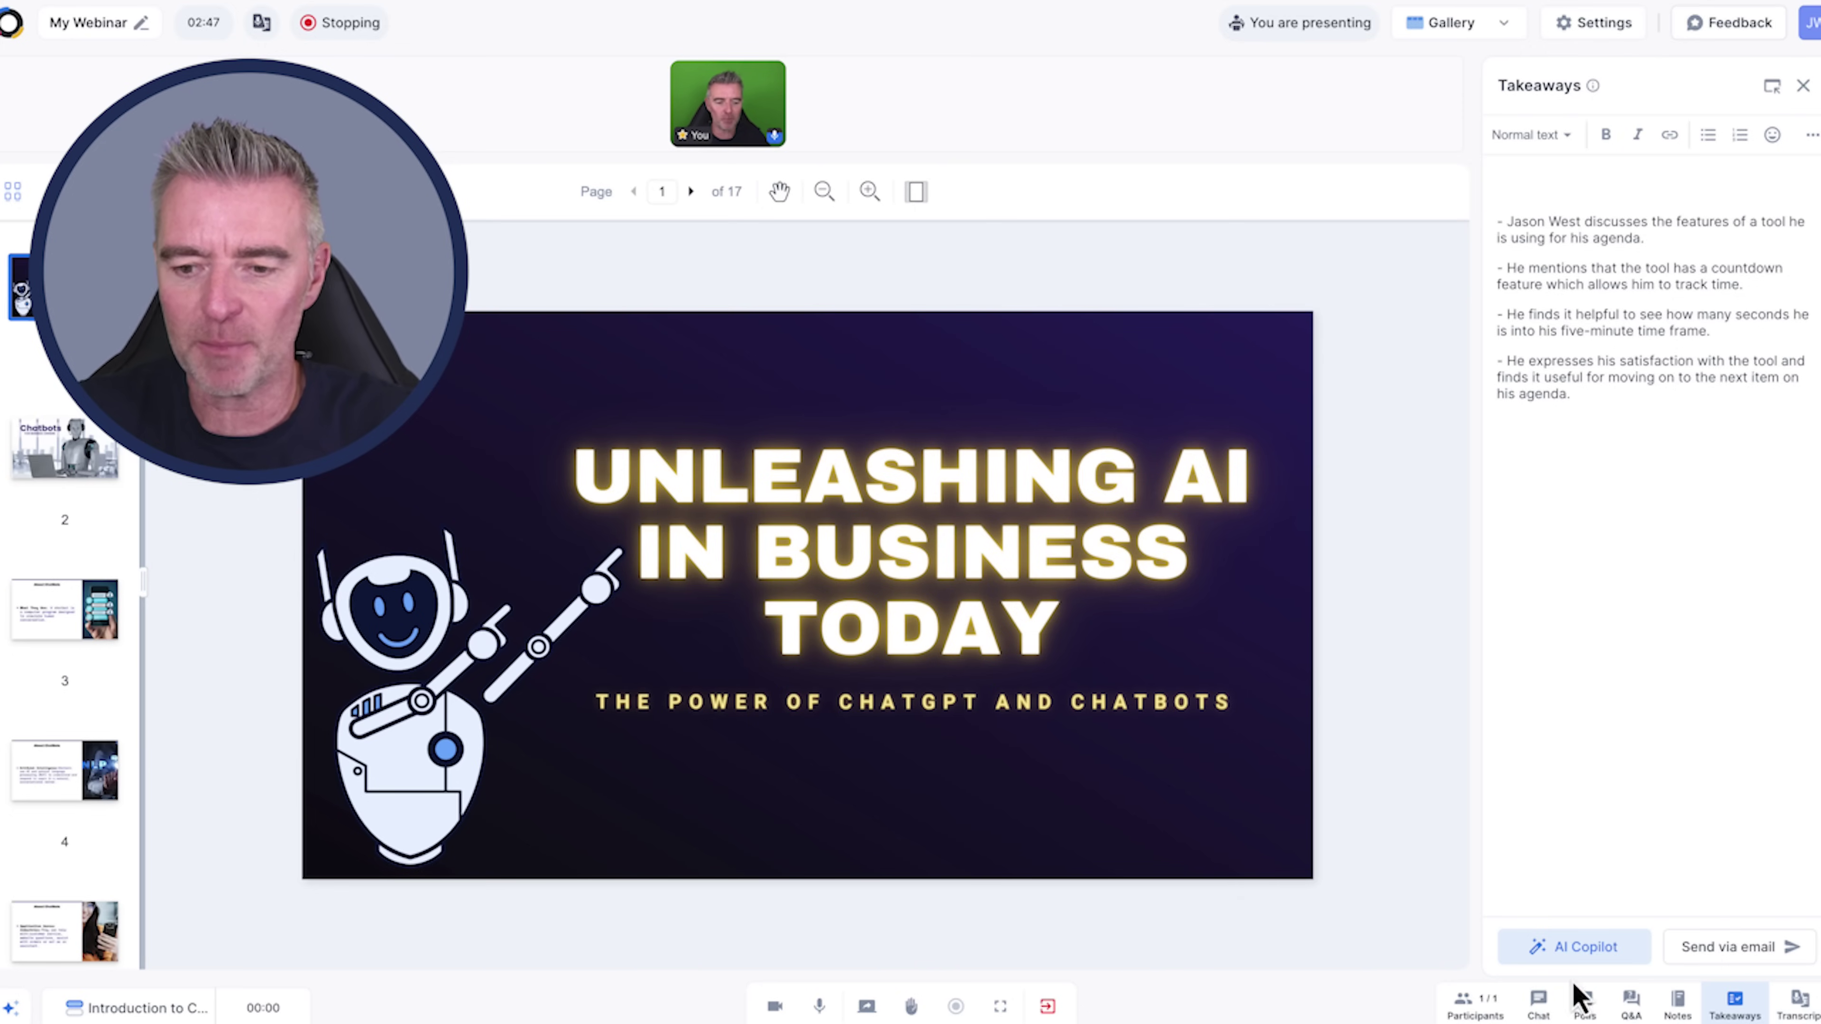
Step: Create and launch a single-choice poll asking "ertretrewt" with the responses "erterwterwt", "erterterwtewrt" and "wertertw"
{"action": "left_click", "coordinate": [1583, 1011]}
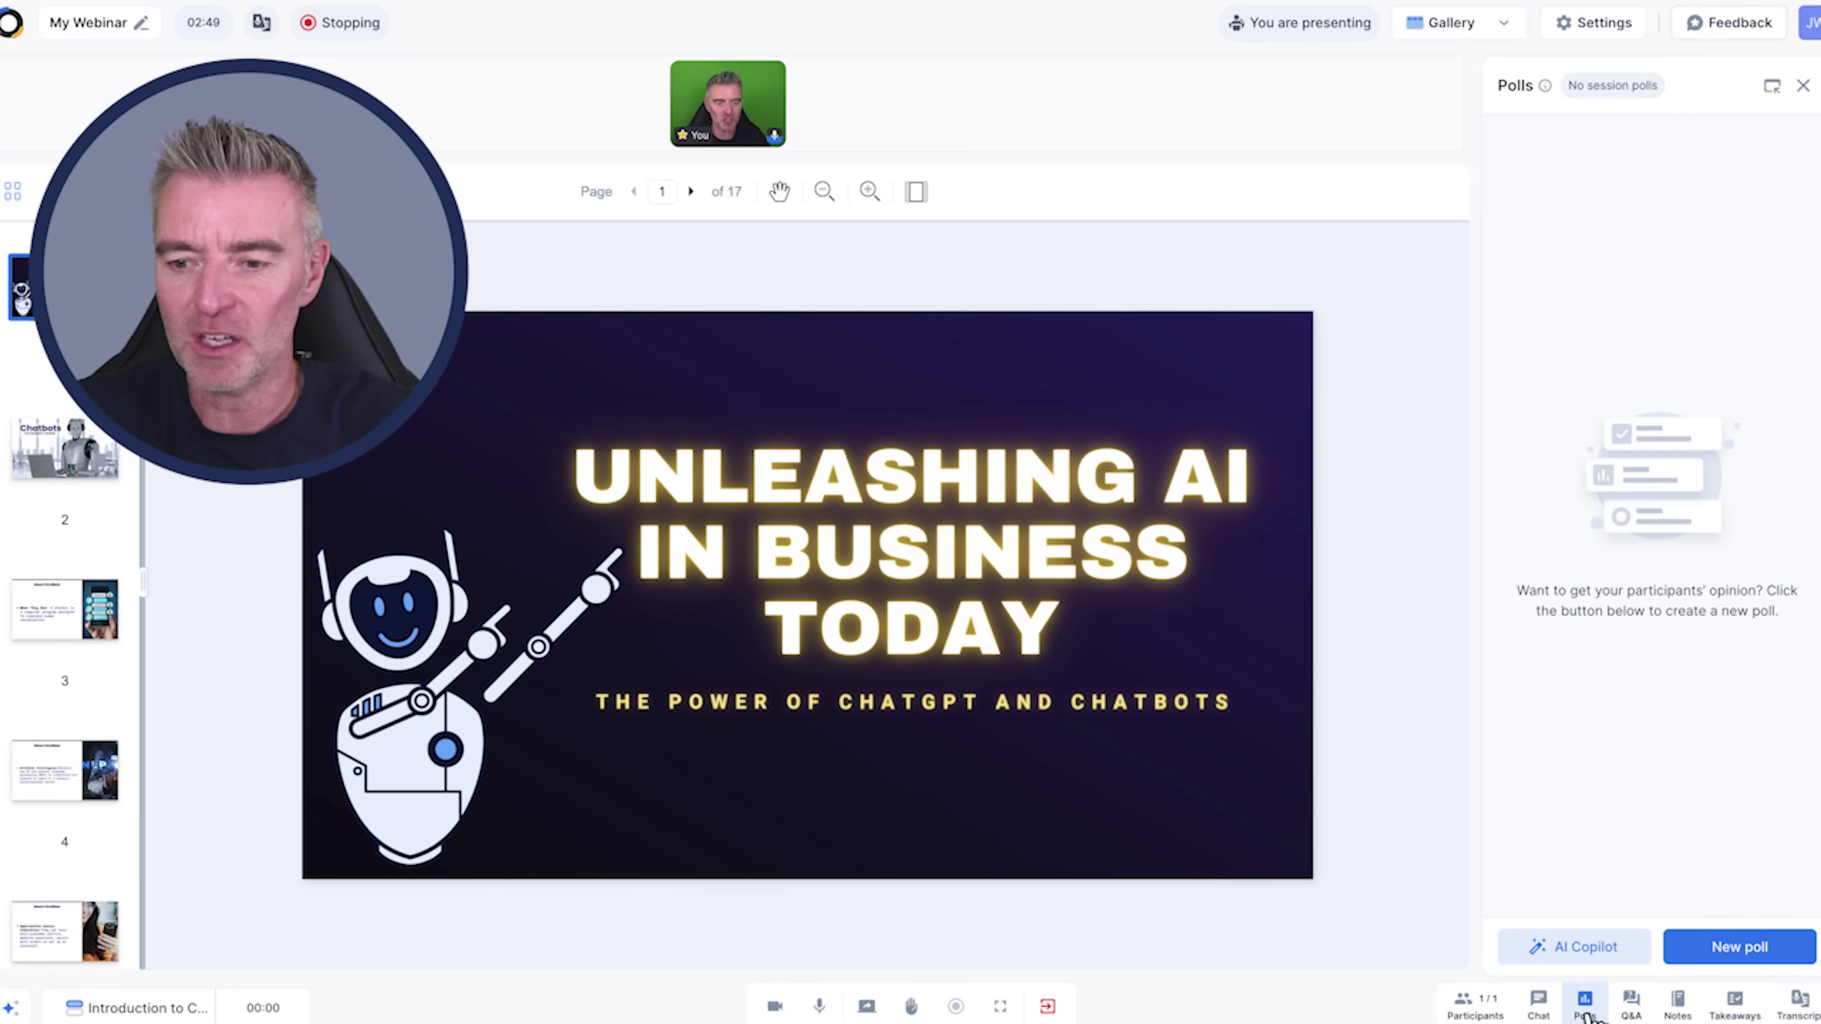
{"action": "left_click", "coordinate": [1742, 948]}
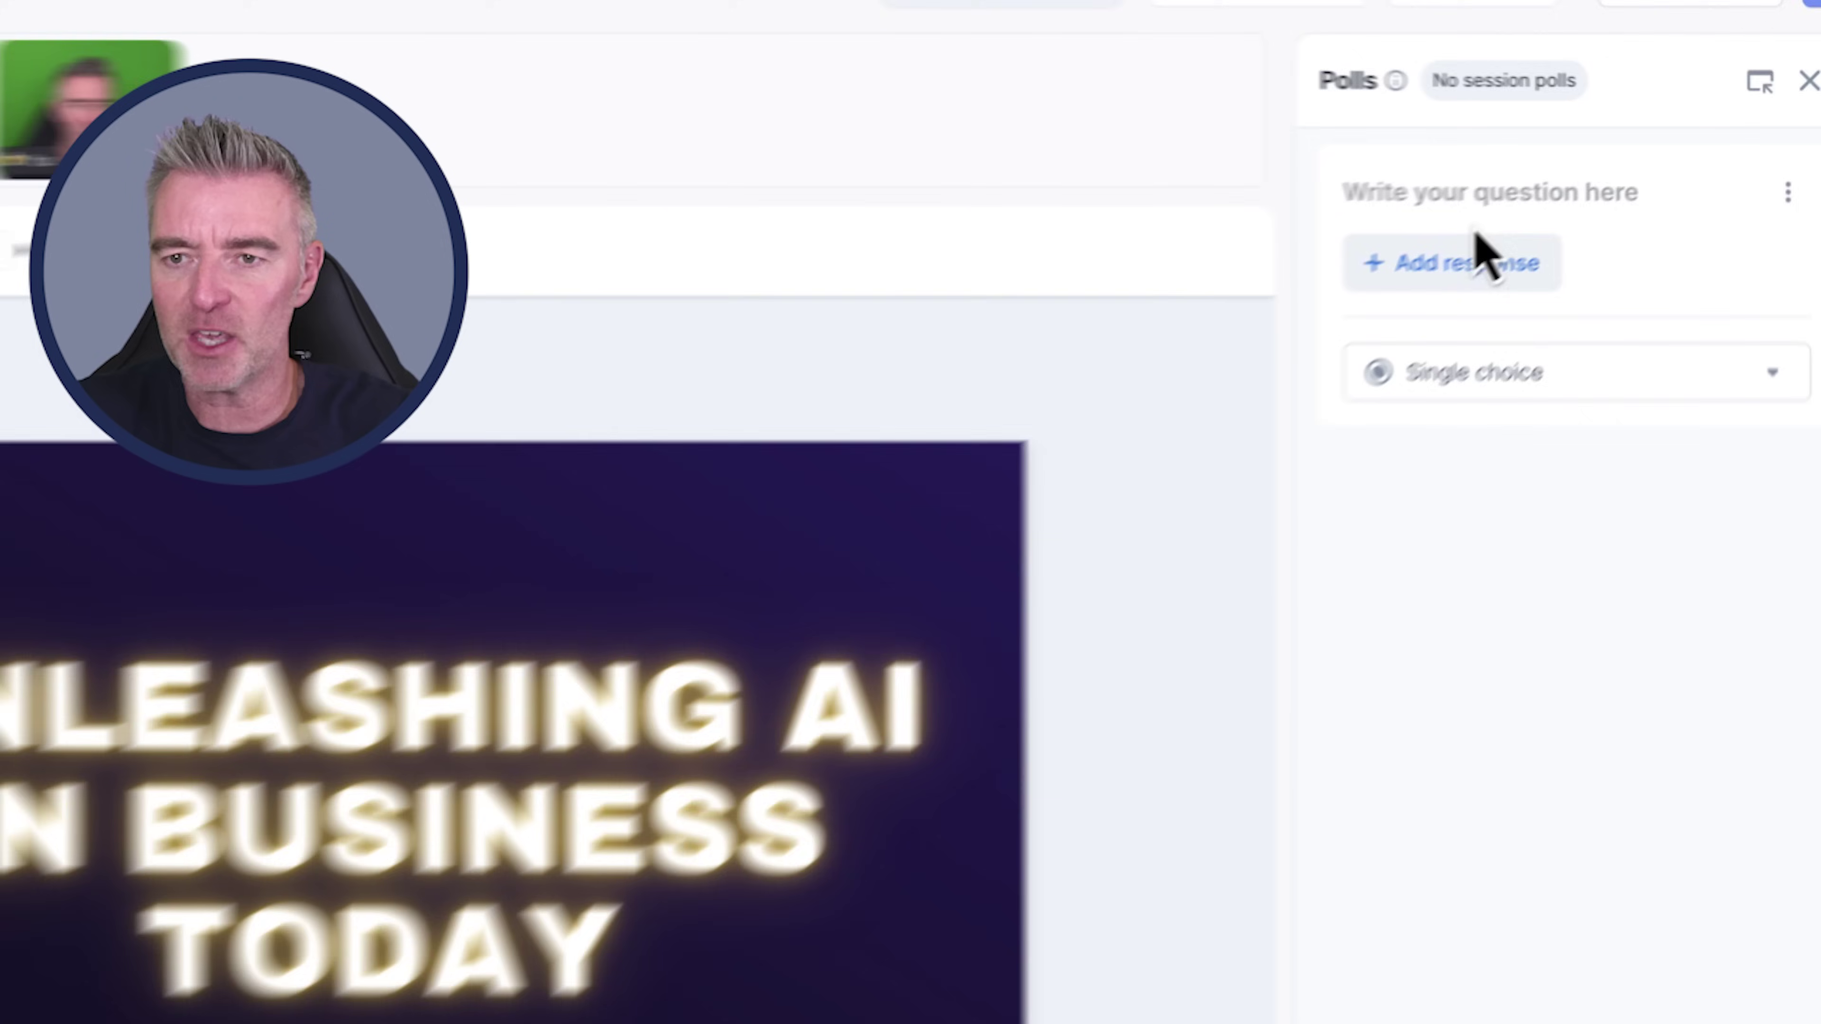
{"action": "type", "text": "ertretrewt"}
{"action": "left_click", "coordinate": [1398, 294]}
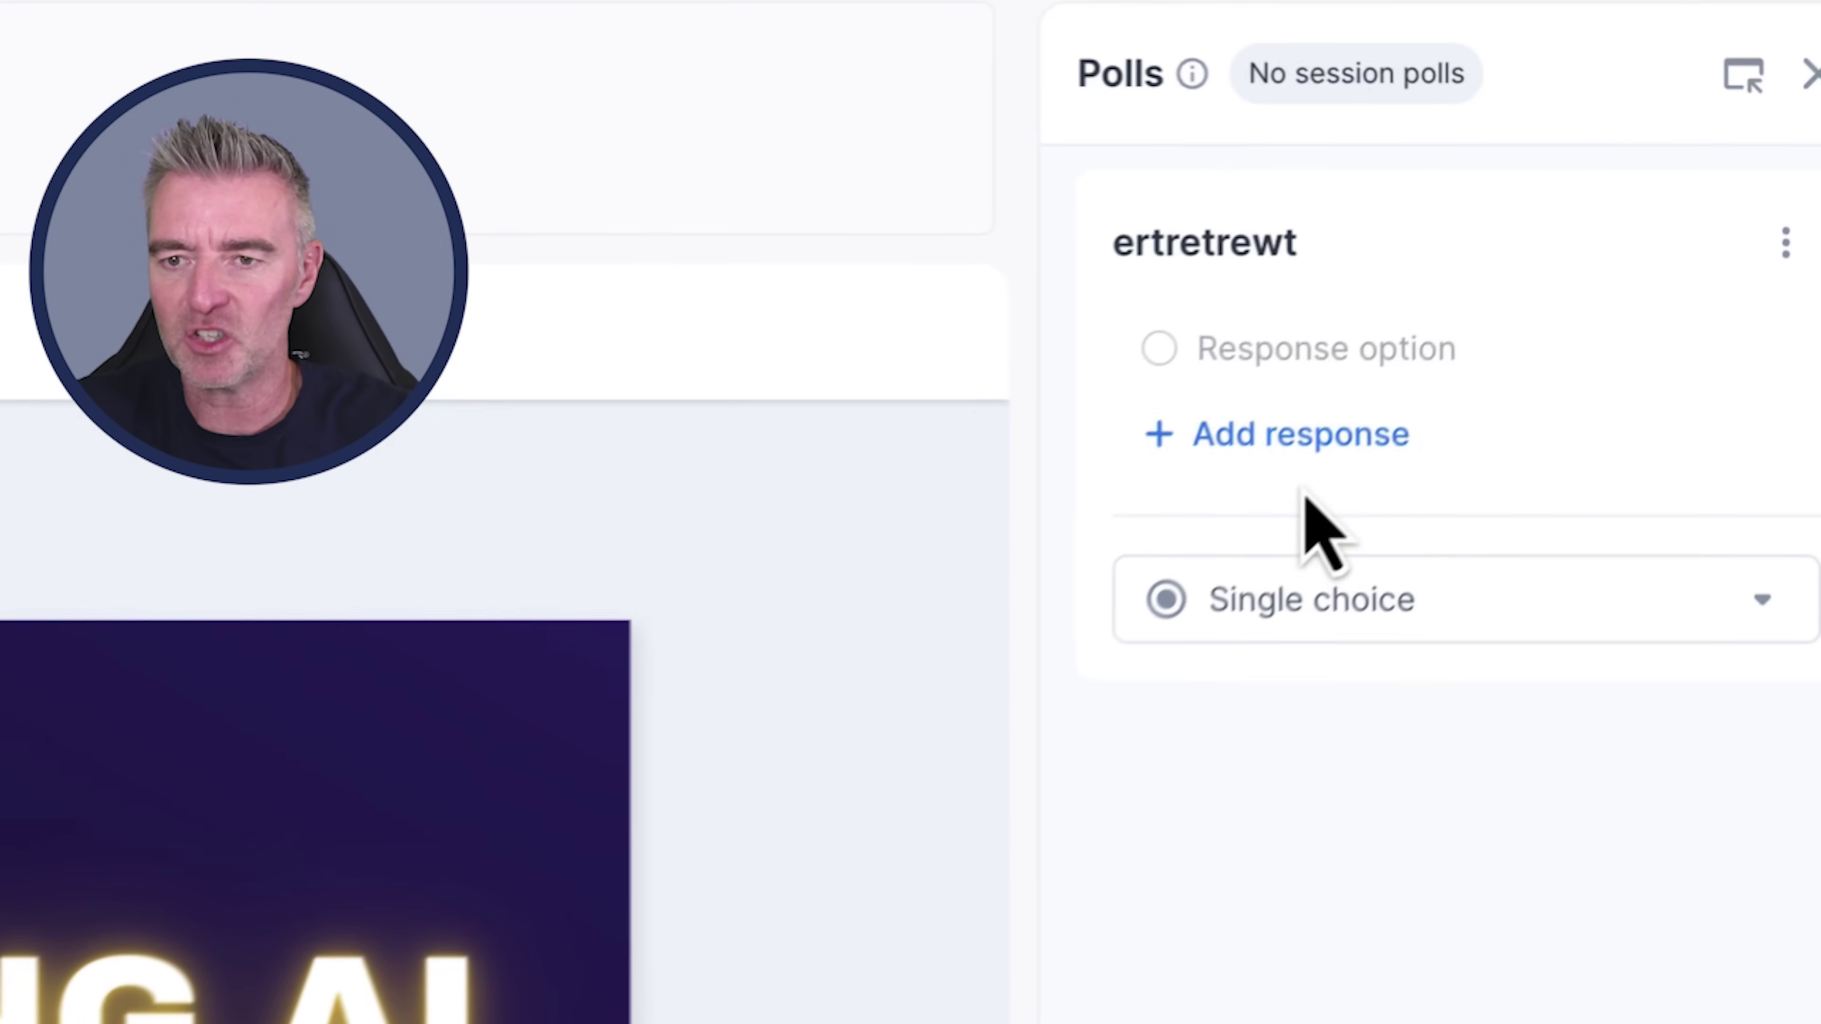
{"action": "type", "text": "erterwterwt"}
{"action": "left_click", "coordinate": [1269, 434]}
{"action": "type", "text": "erterterwtewrt"}
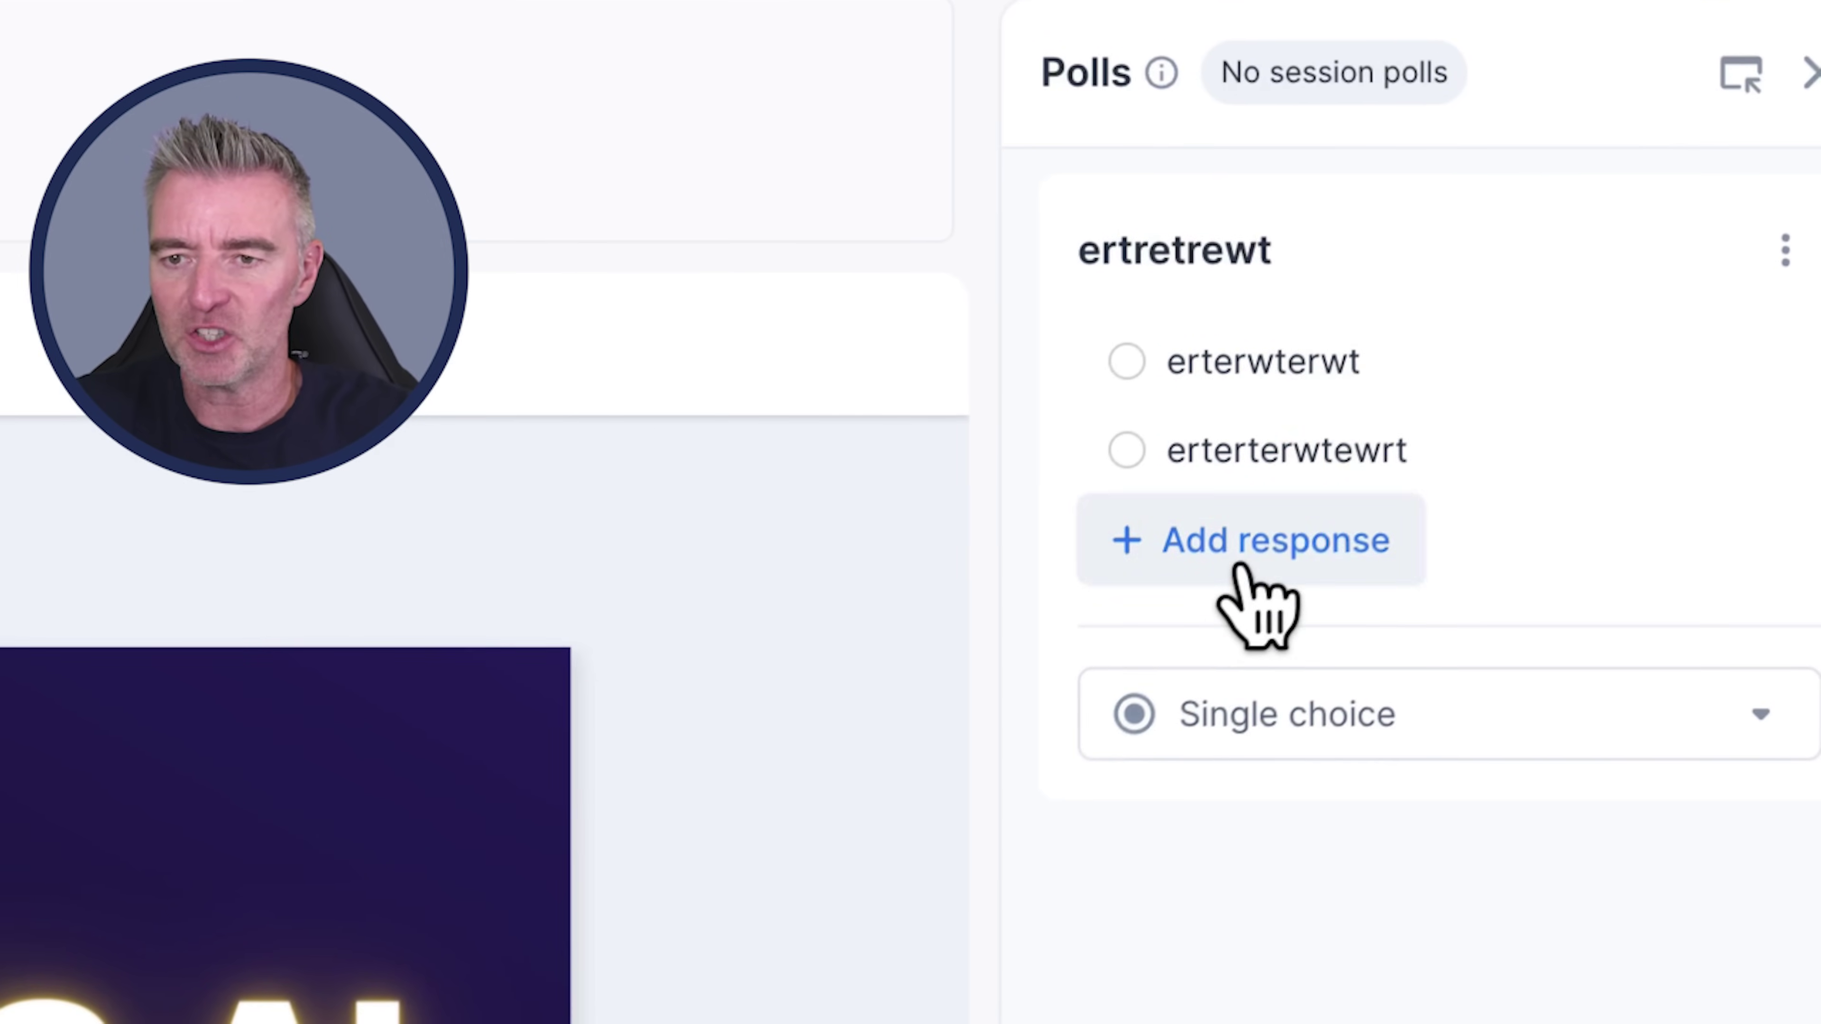
{"action": "left_click", "coordinate": [1239, 563]}
{"action": "type", "text": "wertertw"}
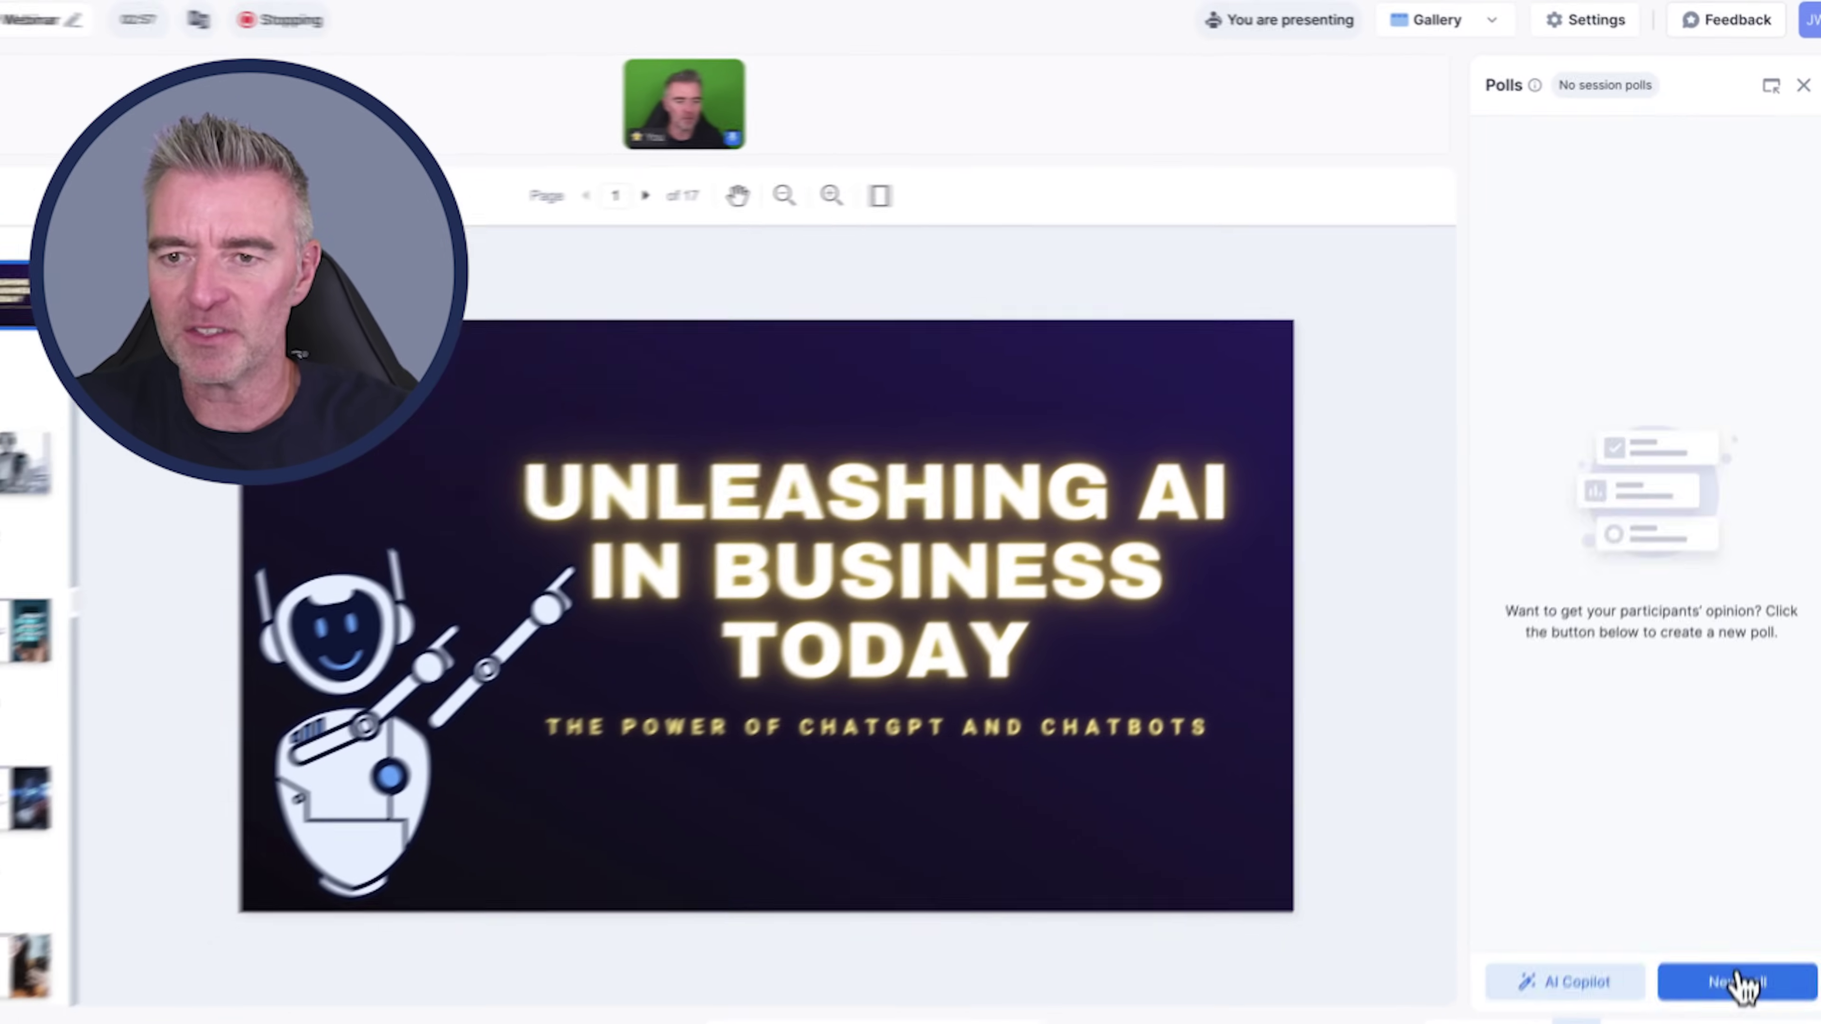
{"action": "left_click", "coordinate": [1743, 954]}
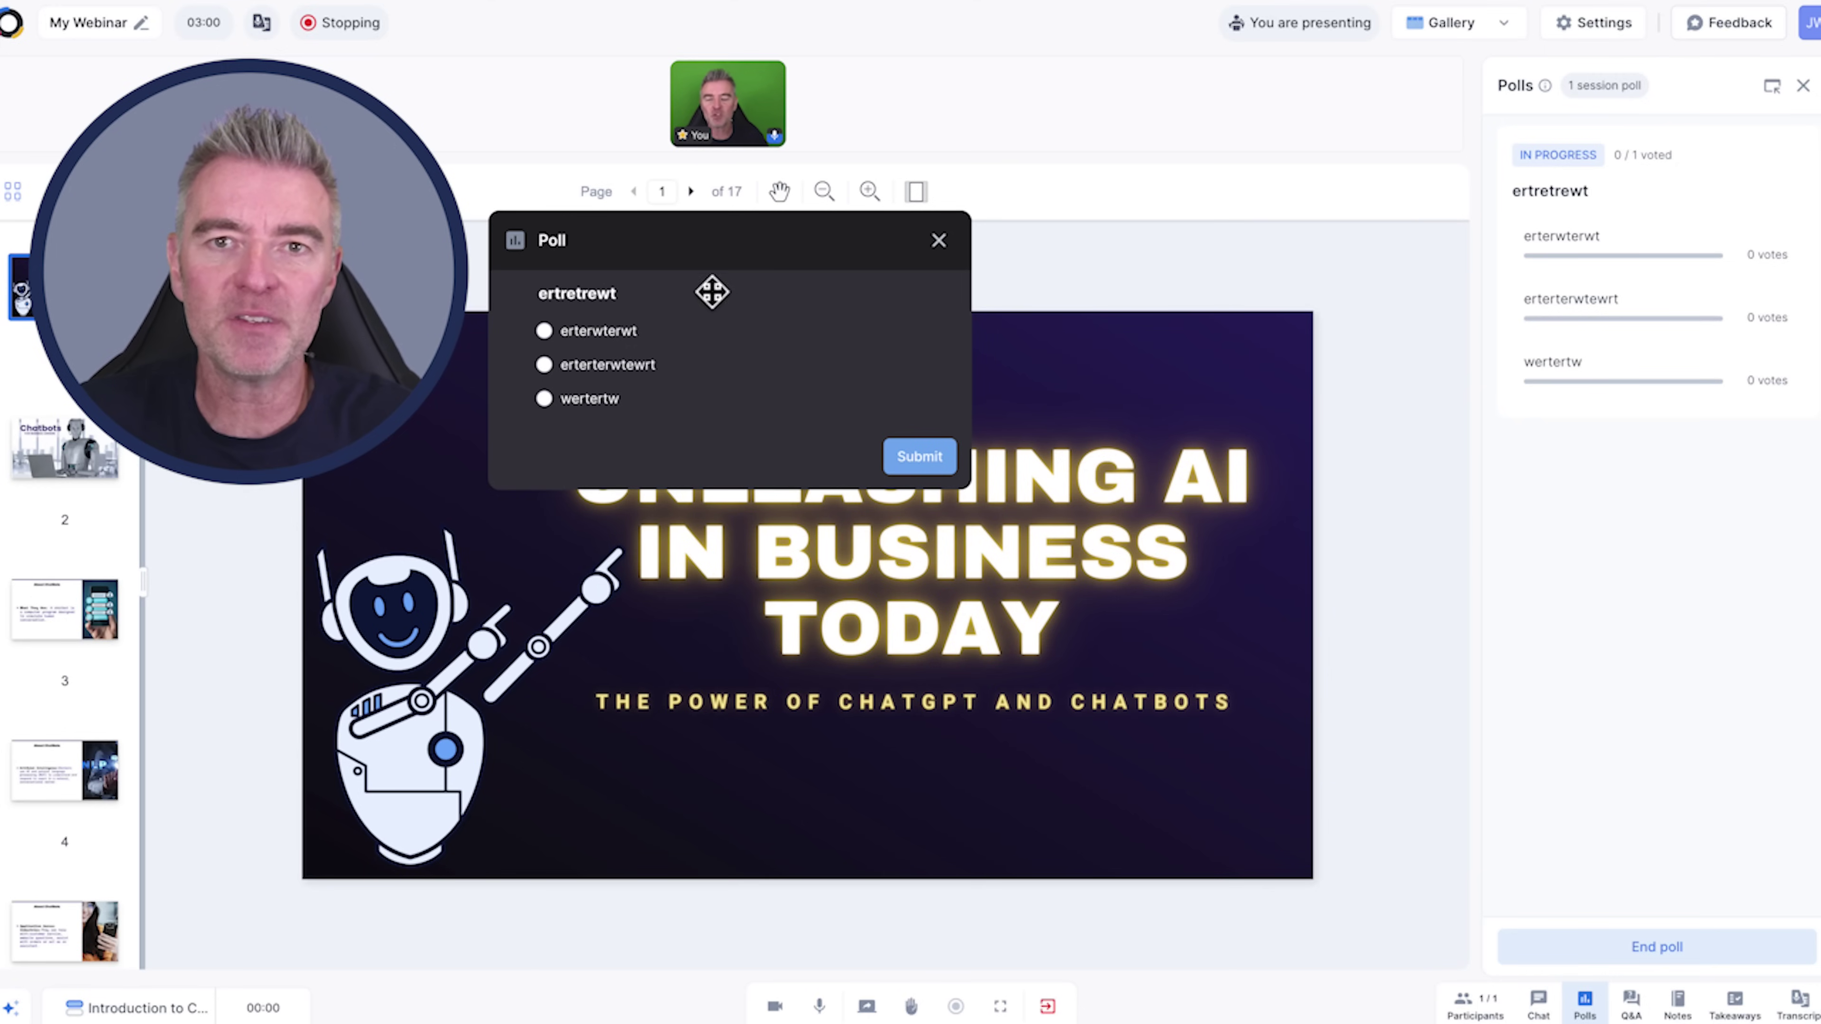
Step: Move the floating poll window aside and submit a vote for the response "erterwterwt"
{"action": "left_click_drag", "start_coordinate": [693, 256], "coordinate": [1160, 254]}
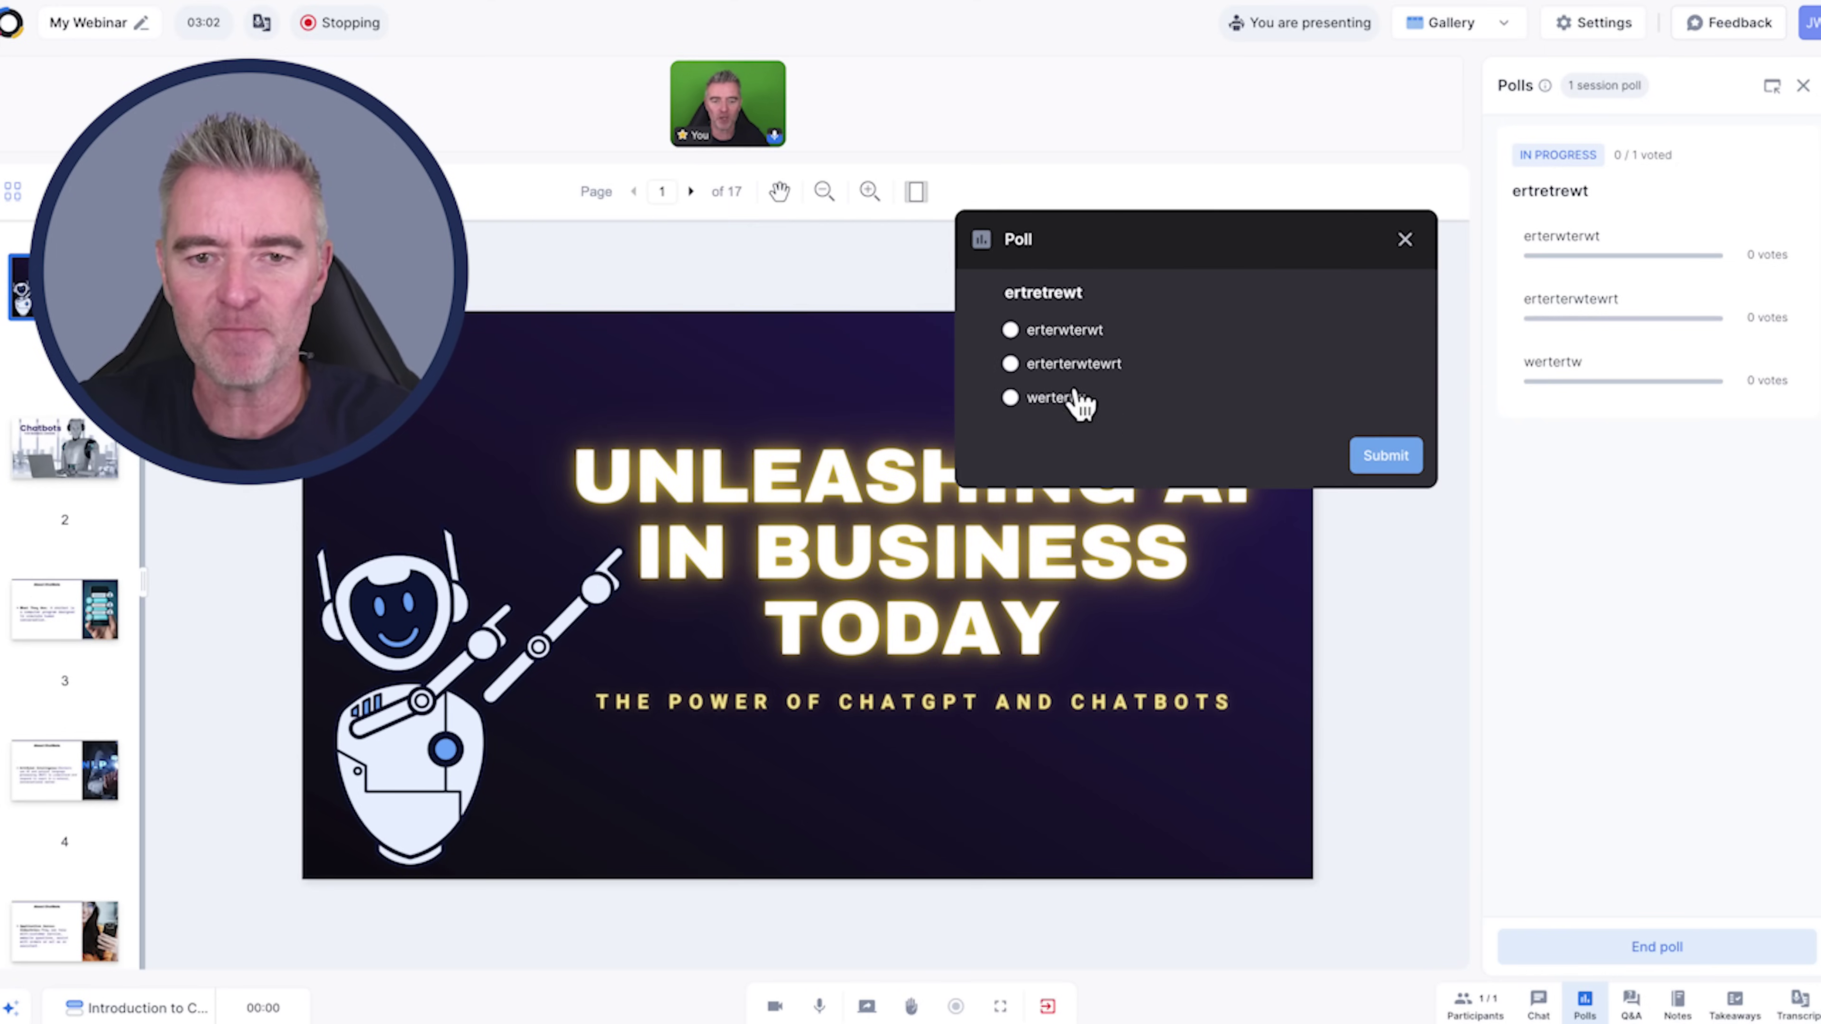
{"action": "left_click", "coordinate": [1011, 332]}
{"action": "left_click", "coordinate": [1385, 457]}
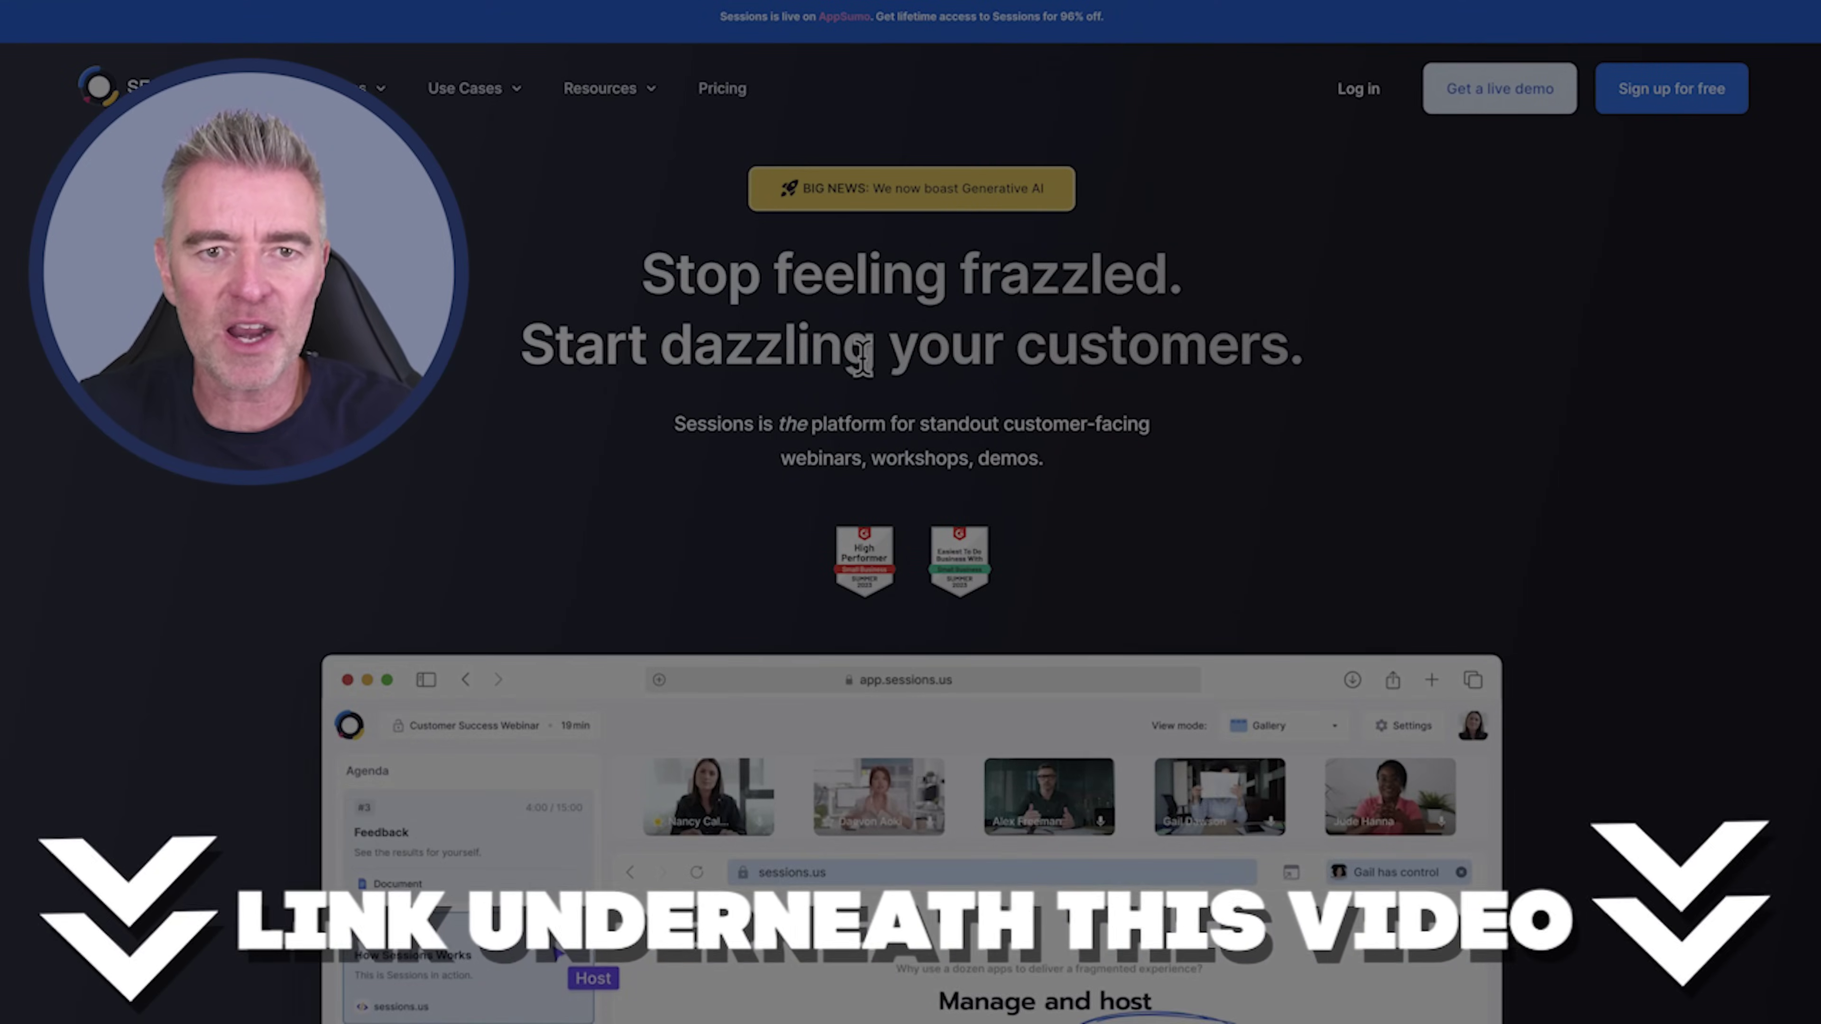
Step: Switch to the Sessions website and look over its homepage and use cases
{"action": "scroll", "coordinate": [1637, 642], "scroll_direction": "down", "scroll_amount": 6}
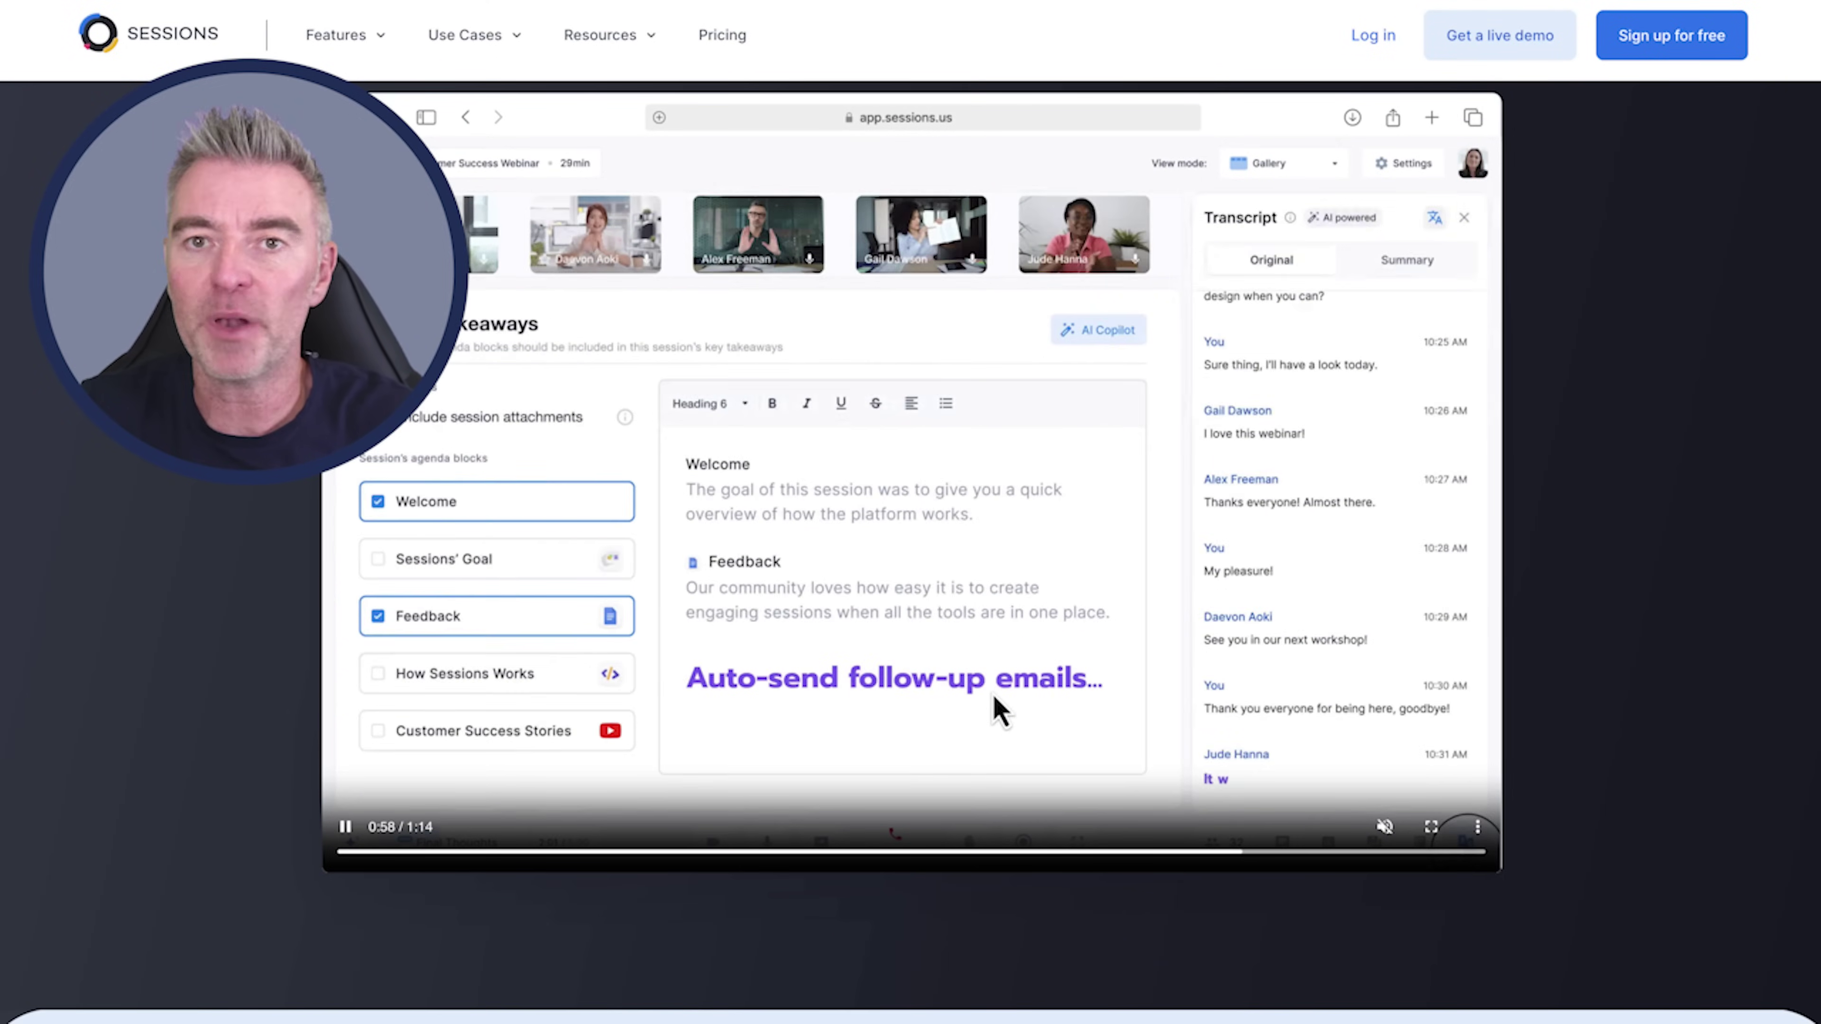
{"action": "scroll", "coordinate": [1071, 493], "scroll_direction": "up", "scroll_amount": 5}
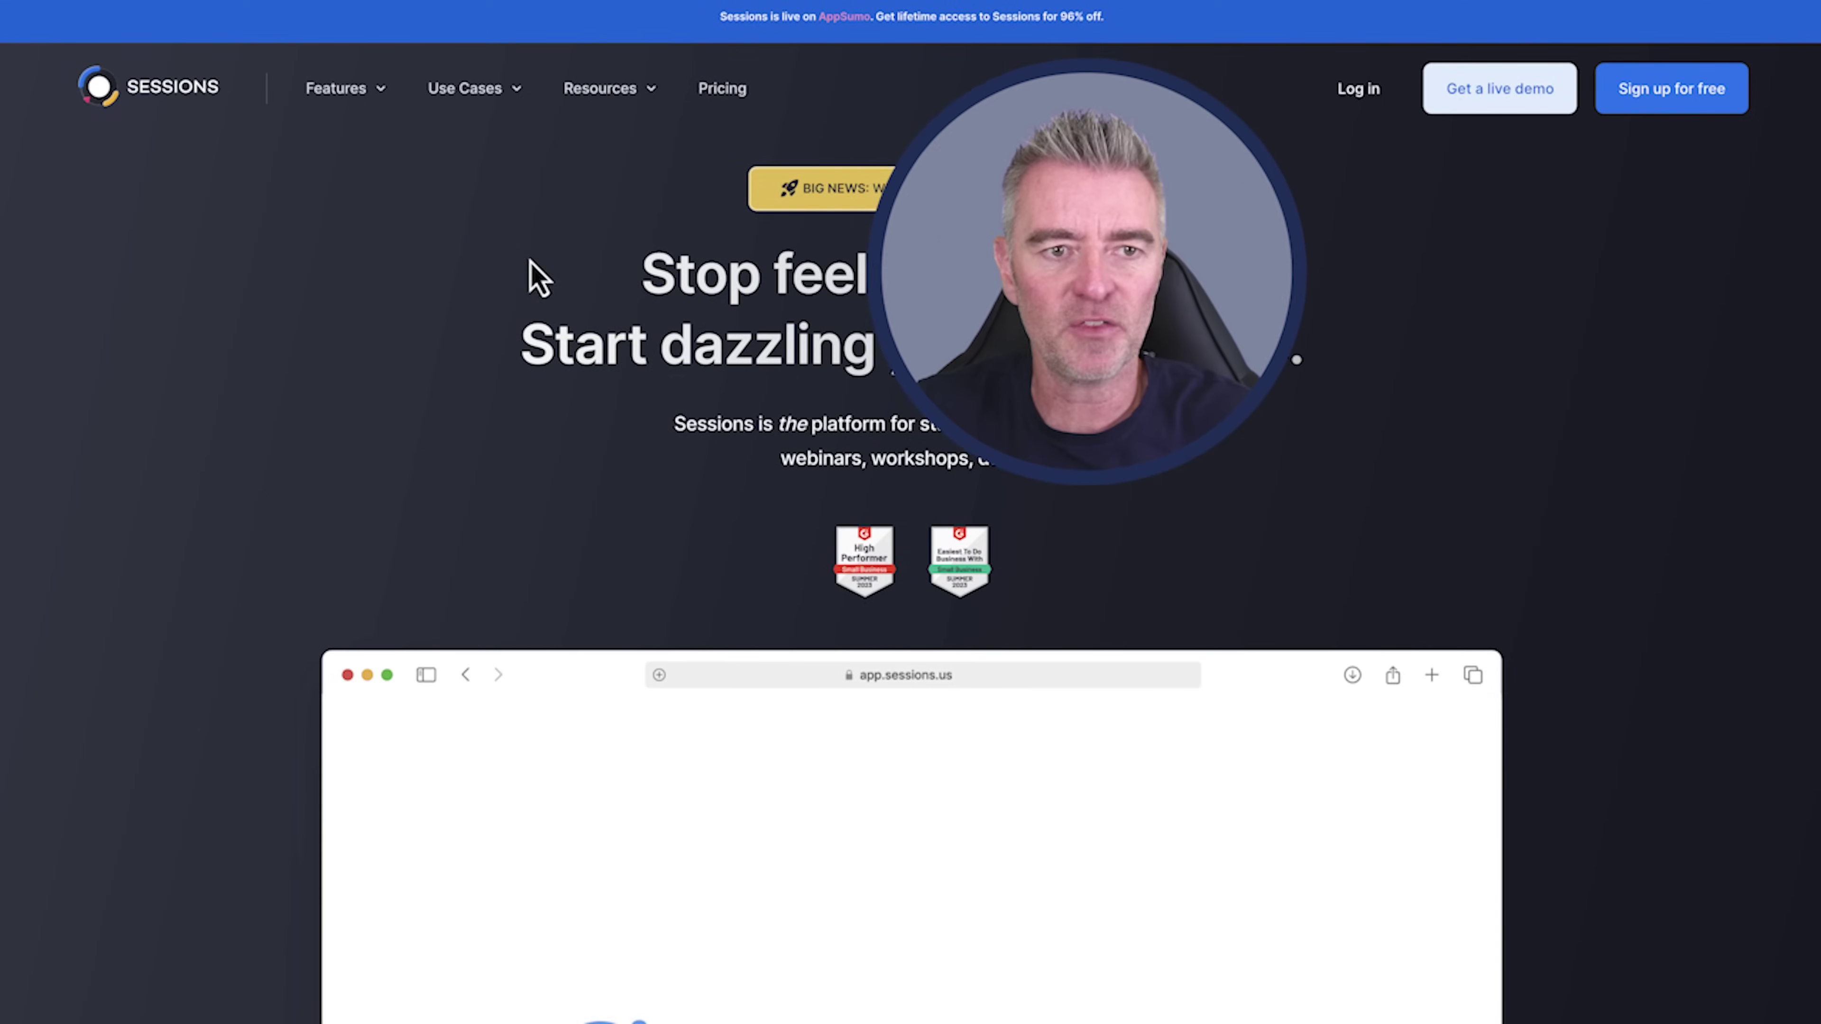
{"action": "left_click", "coordinate": [497, 96]}
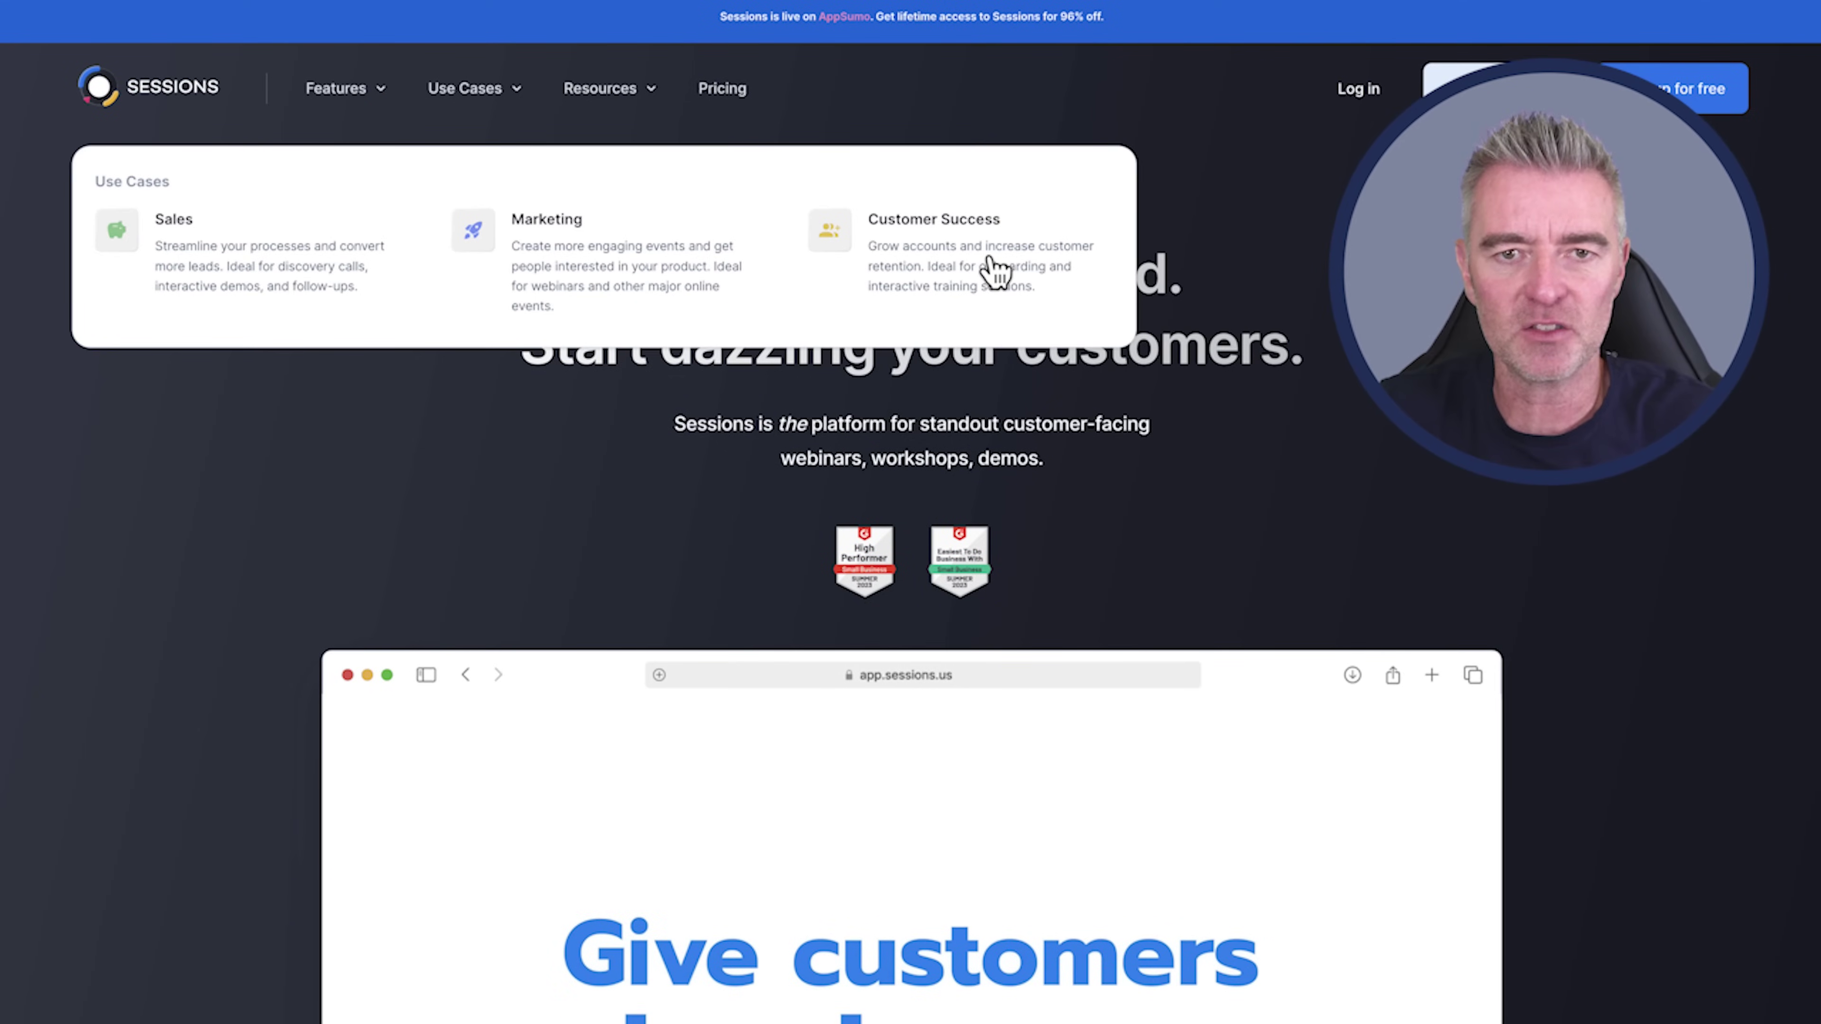